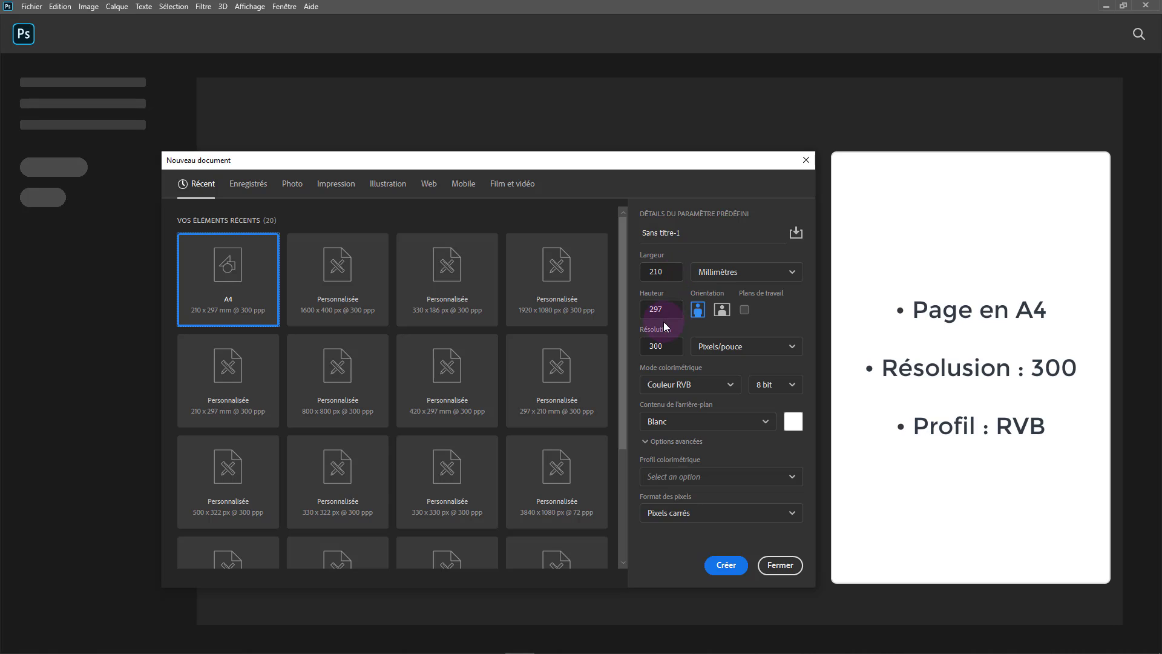
Step: Create a portrait A4 document (210 x 297 mm, 300 ppi, RGB) and convert its background into a normal layer
{"action": "left_click", "coordinate": [663, 347]}
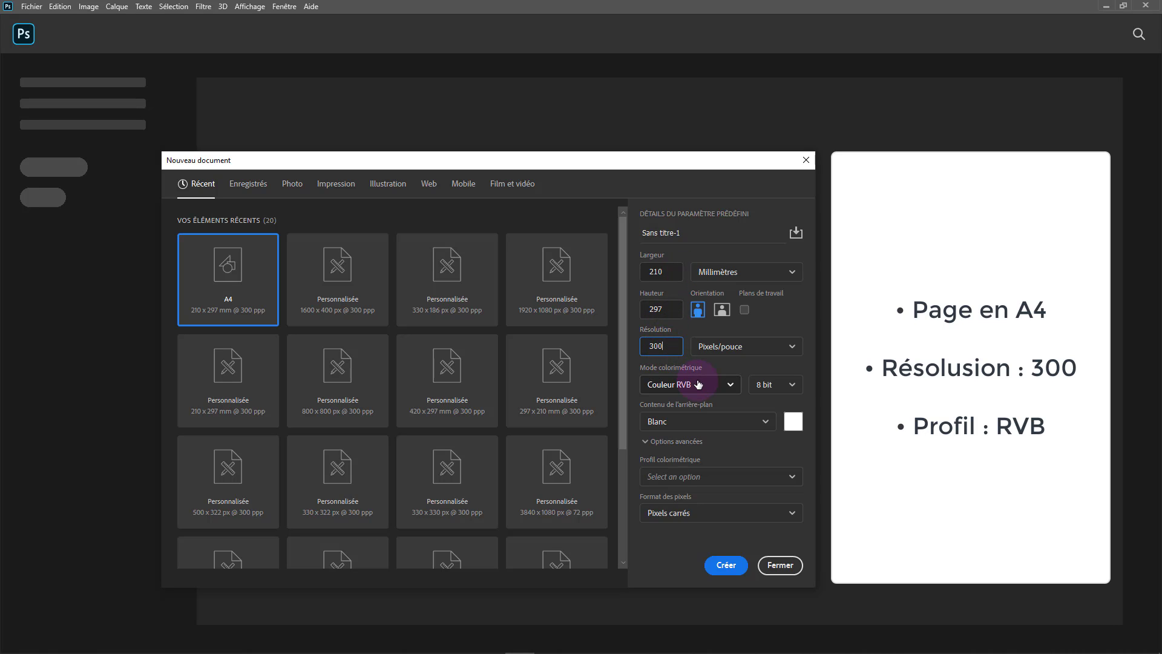
{"action": "left_click", "coordinate": [723, 564]}
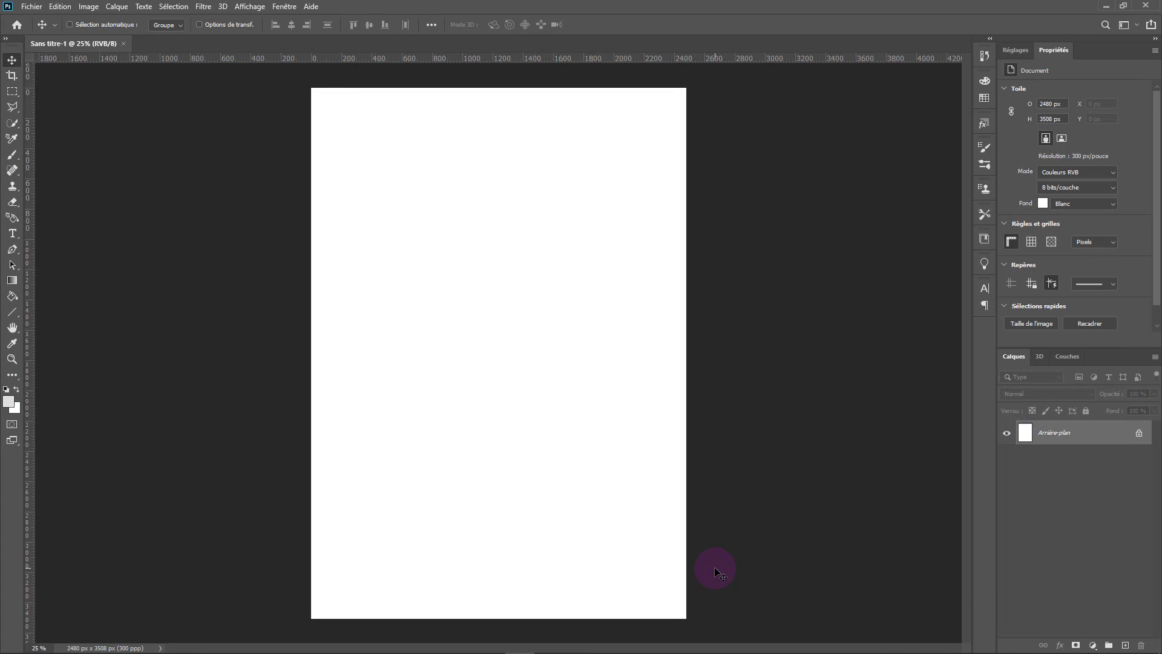
{"action": "double_click", "coordinate": [1070, 436]}
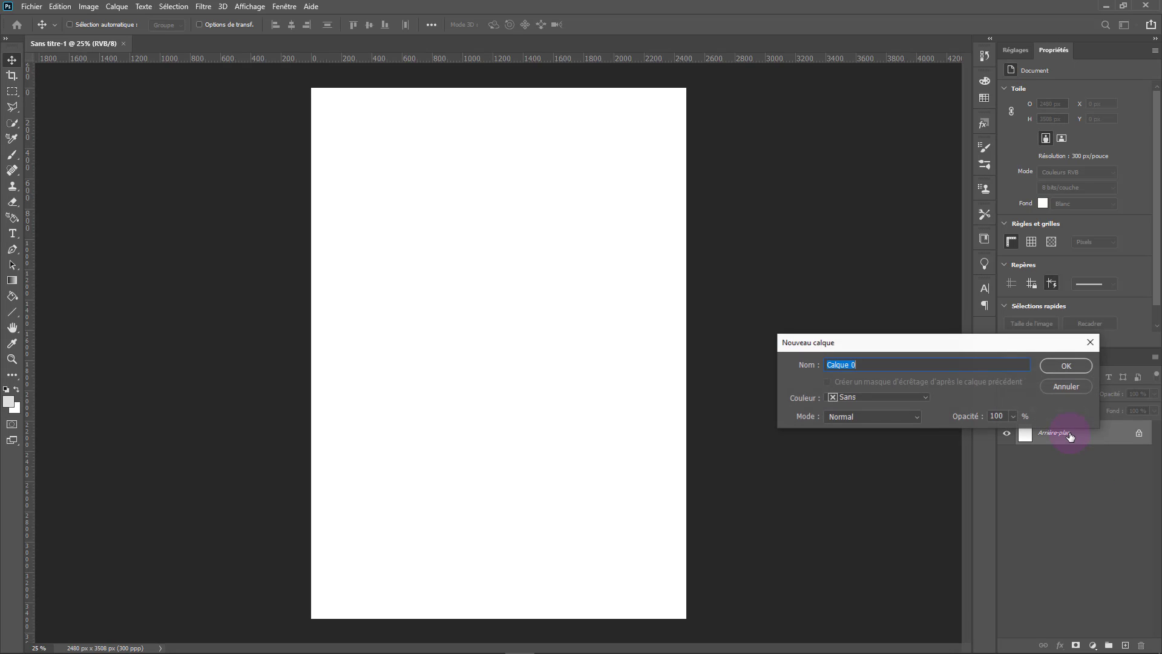
{"action": "left_click", "coordinate": [1072, 362]}
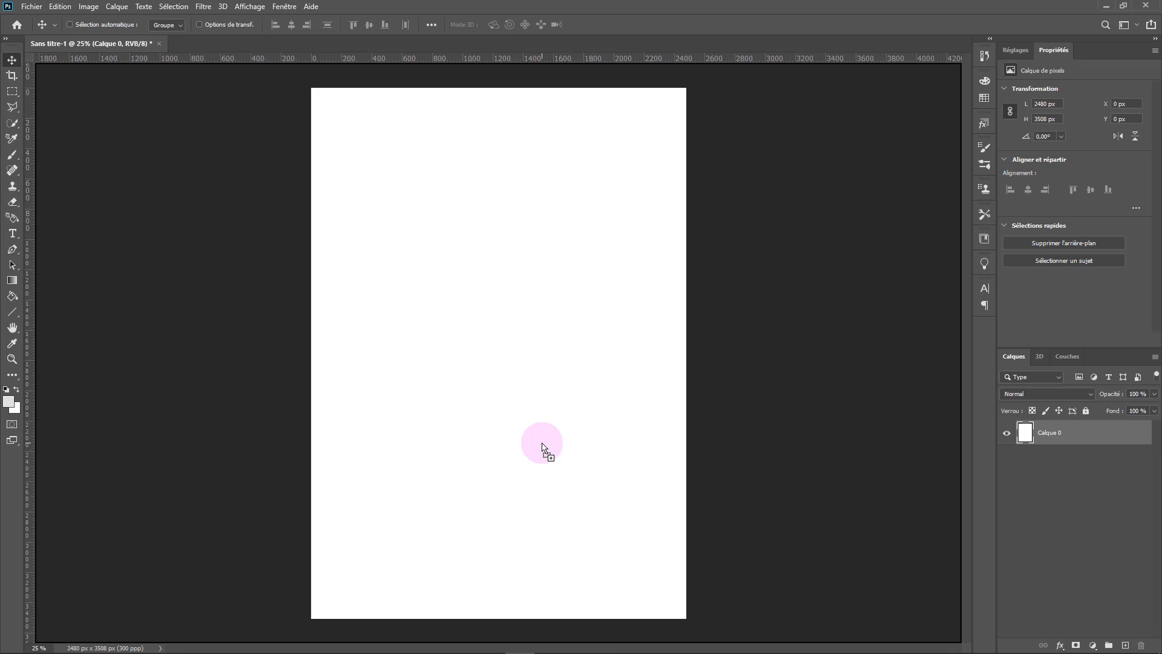
Step: Place the Couleurs.png palette image on the page
{"action": "left_click_drag", "start_coordinate": [543, 446], "coordinate": [542, 446]}
{"action": "key", "text": "Return"}
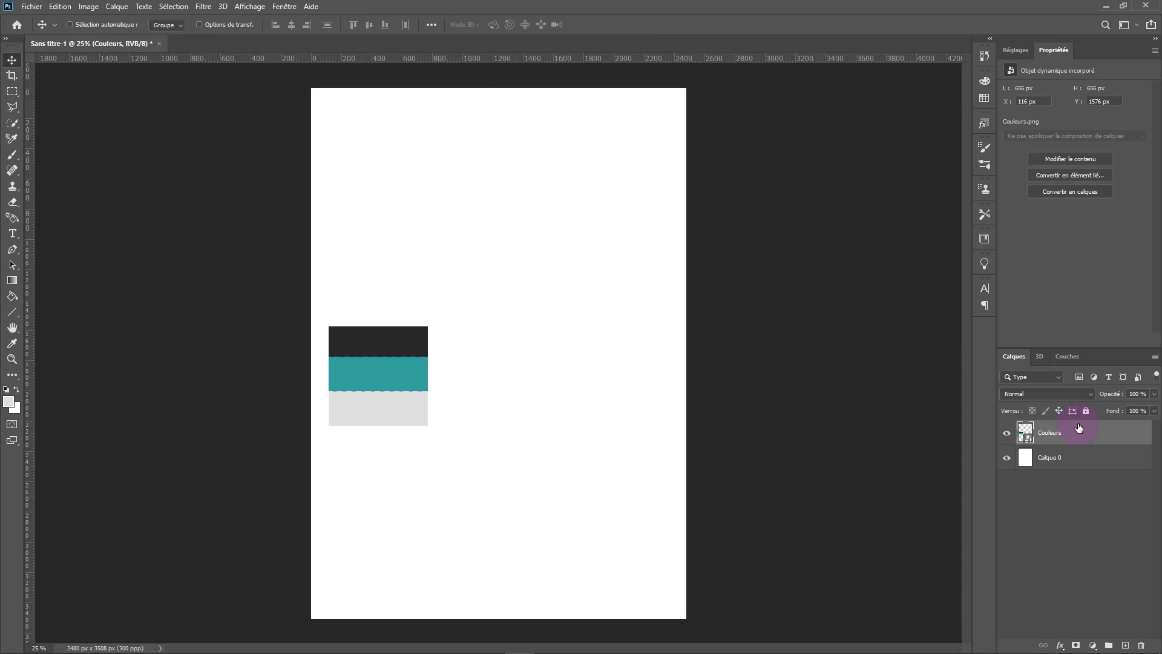
Step: Rename the white page layer Fond and lock it completely
{"action": "left_click", "coordinate": [1050, 464]}
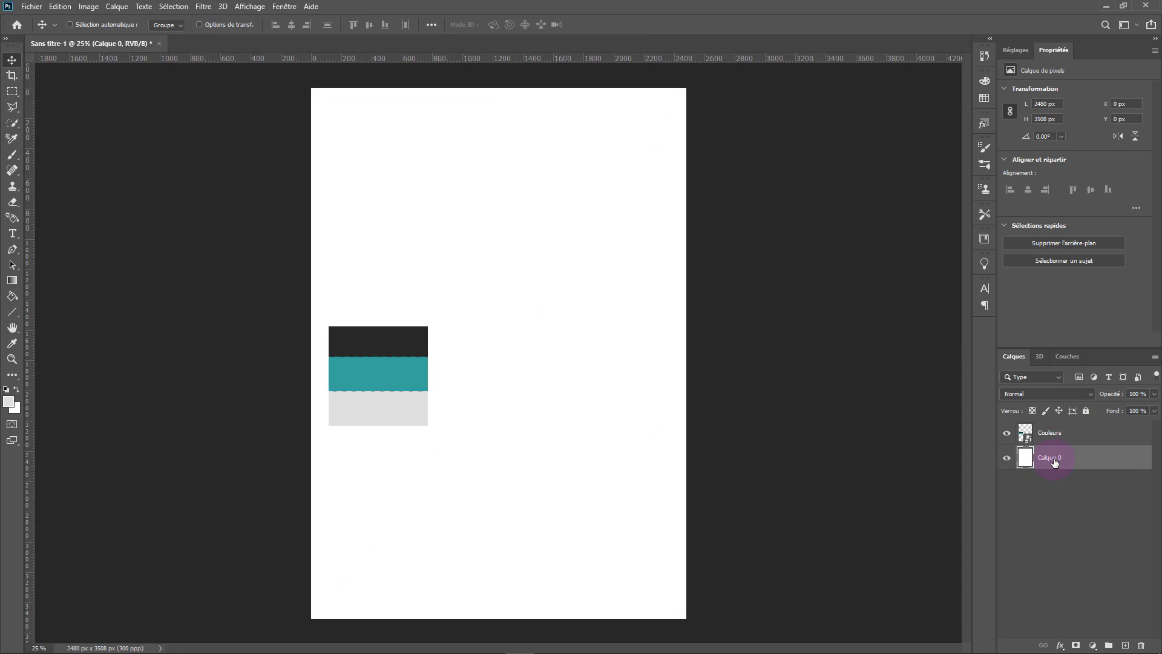
{"action": "type", "text": "Fond"}
{"action": "key", "text": "Return"}
{"action": "left_click", "coordinate": [1085, 411]}
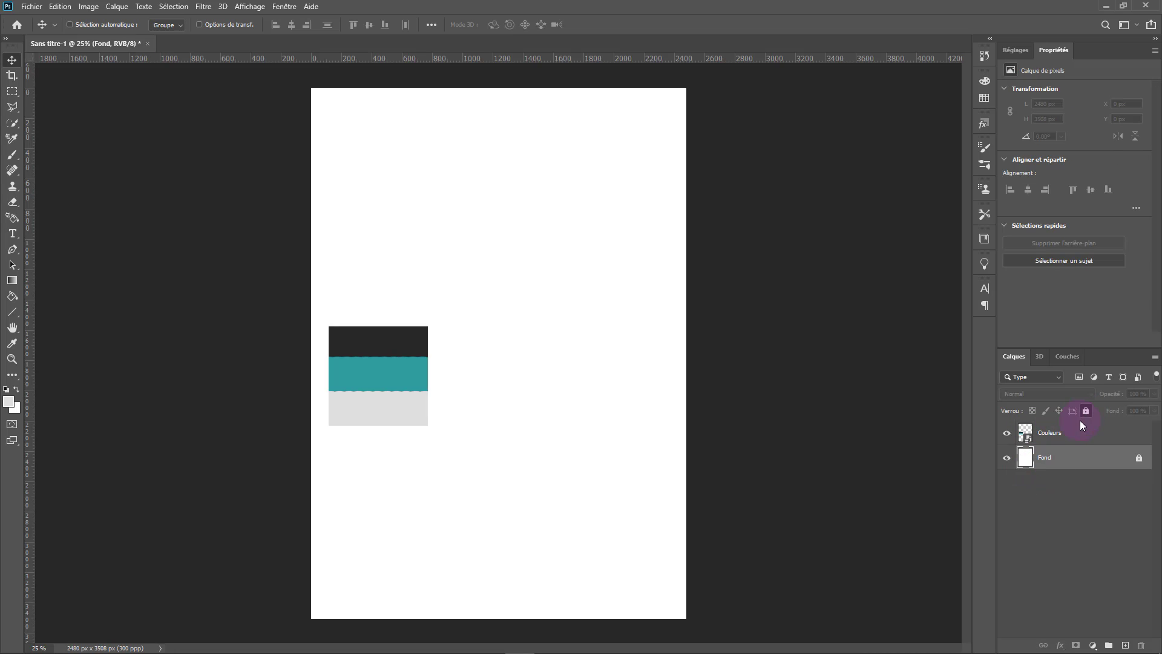
Step: Give the Couleurs layer a red label and move the palette to the page's lower-right corner
{"action": "left_click", "coordinate": [1052, 440]}
{"action": "right_click", "coordinate": [1007, 432]}
{"action": "left_click", "coordinate": [1029, 483]}
{"action": "left_click_drag", "start_coordinate": [370, 369], "coordinate": [619, 553]}
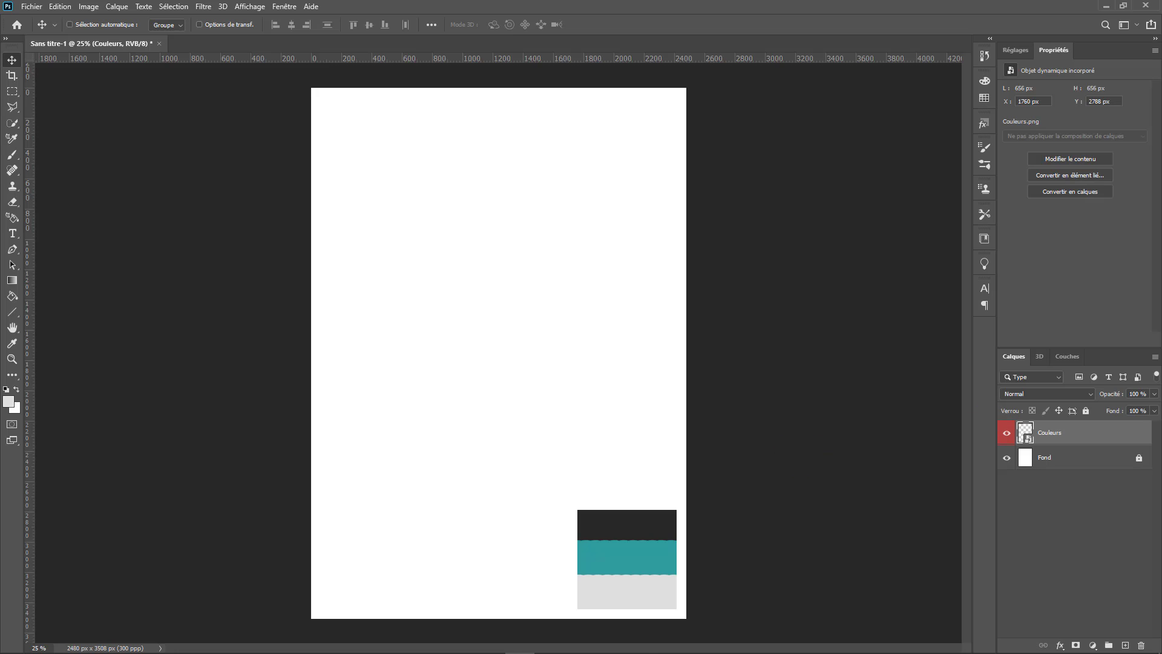
Step: Outline the page's upper part with the Polygonal Lasso, its lower edge sloping down from left to right
{"action": "left_click", "coordinate": [13, 109]}
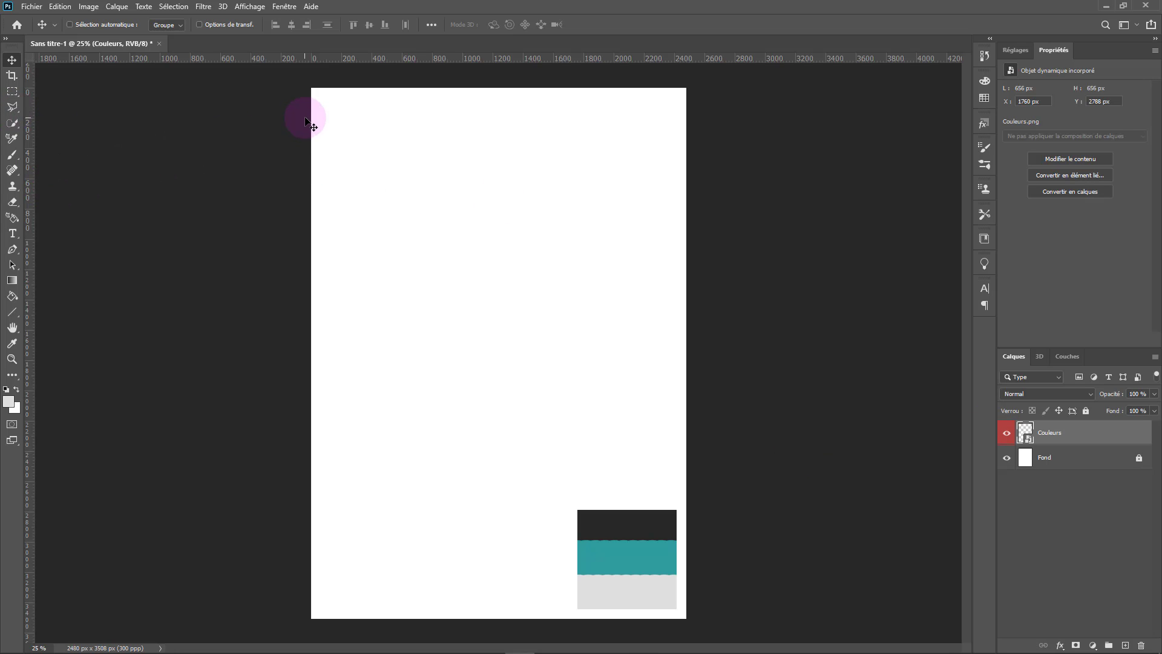
{"action": "left_click", "coordinate": [13, 107]}
{"action": "left_click", "coordinate": [307, 115]}
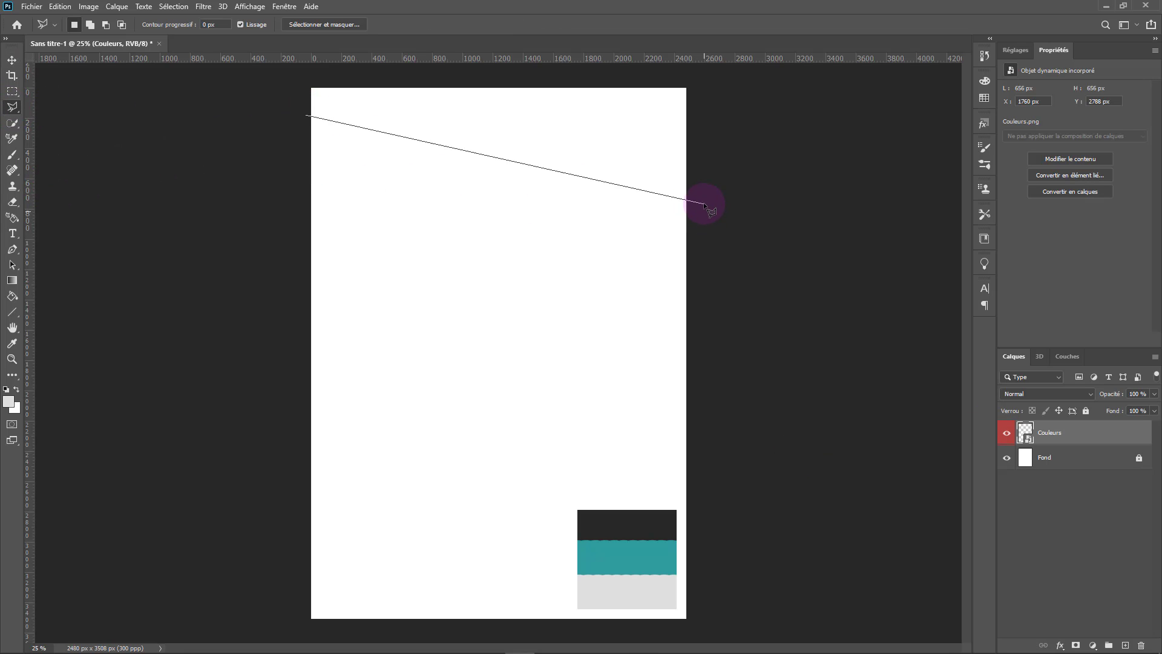
{"action": "left_click", "coordinate": [702, 73]}
{"action": "left_click", "coordinate": [286, 79]}
{"action": "left_click", "coordinate": [307, 115]}
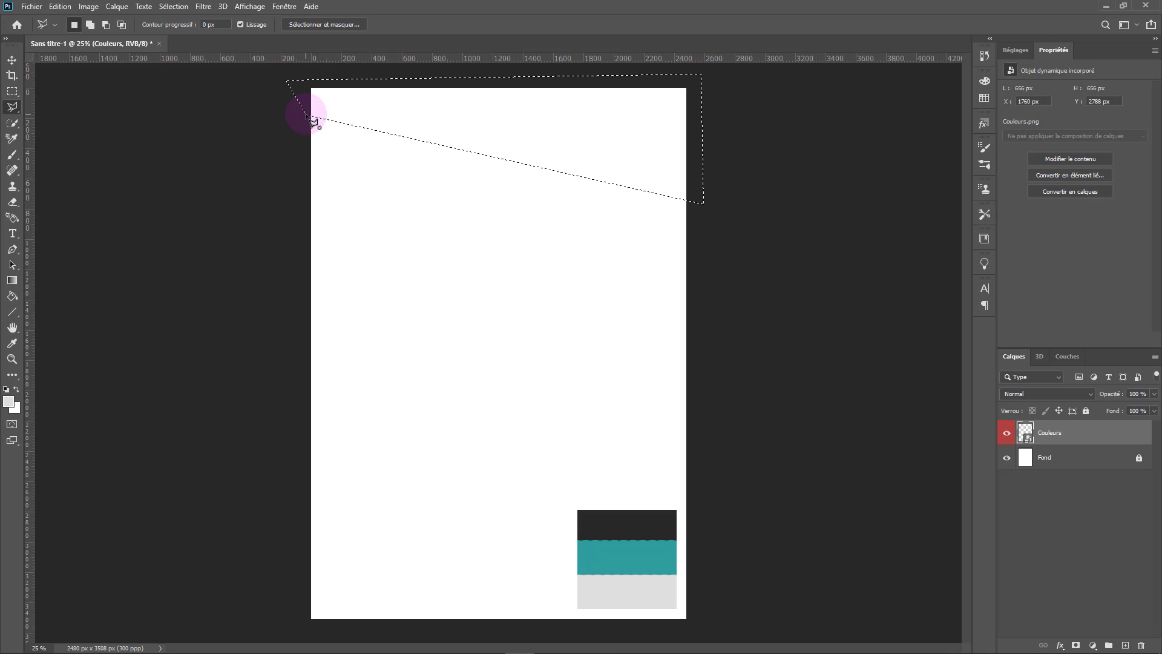
Step: Fill the sloped selection on a new layer with the palette's dark colour, and deselect
{"action": "left_click", "coordinate": [9, 402]}
{"action": "left_click", "coordinate": [617, 522]}
{"action": "left_click", "coordinate": [1038, 387]}
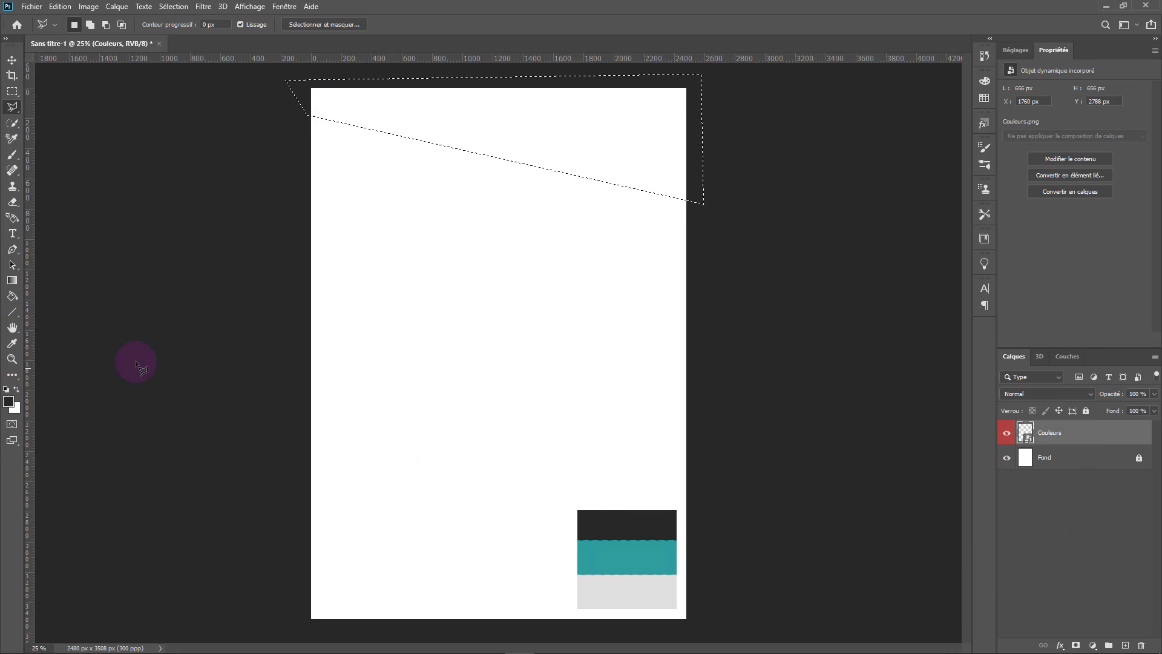
{"action": "left_click", "coordinate": [12, 296]}
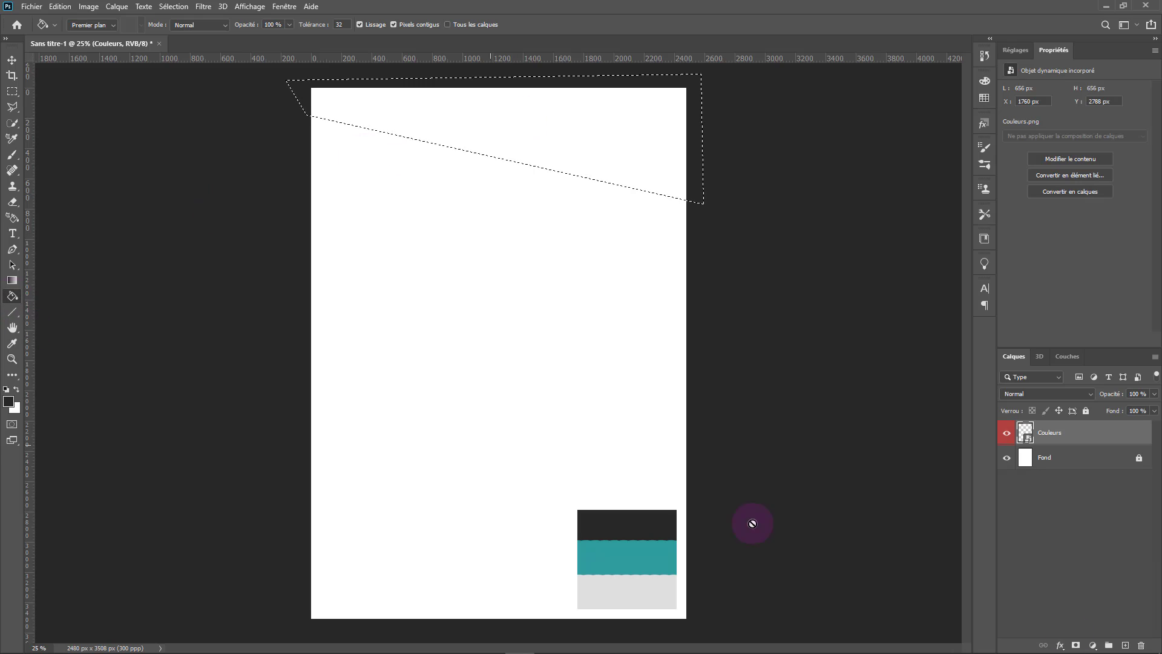
{"action": "left_click", "coordinate": [1125, 645]}
{"action": "left_click", "coordinate": [611, 146]}
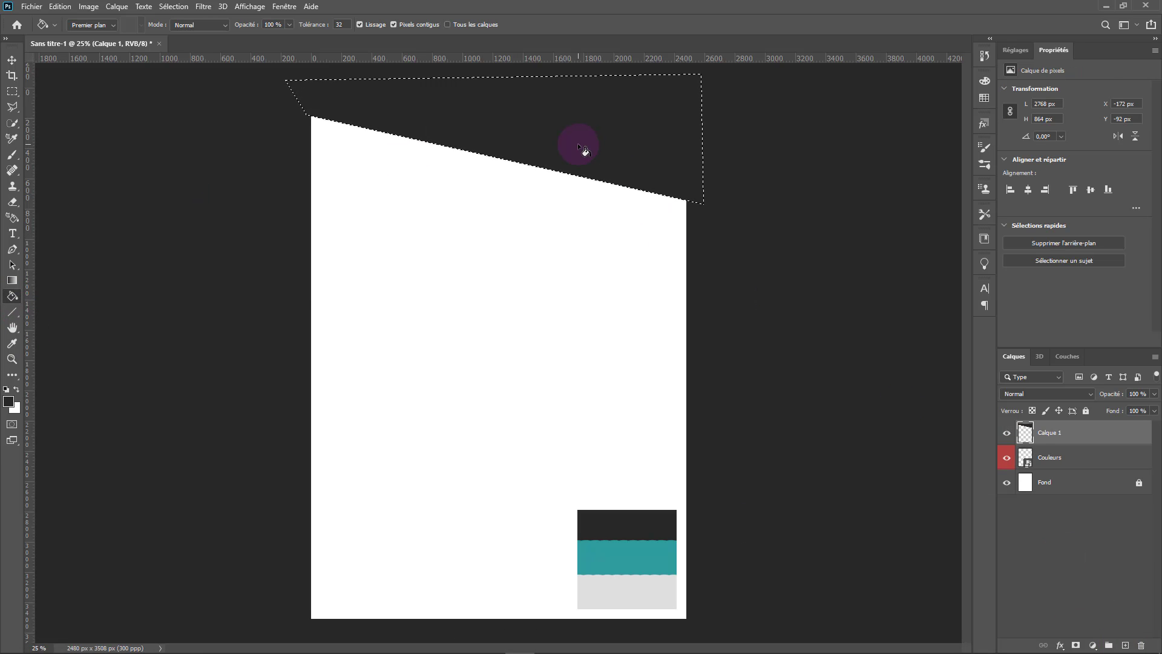
{"action": "left_click", "coordinate": [12, 60]}
{"action": "left_click", "coordinate": [174, 6]}
{"action": "left_click", "coordinate": [194, 29]}
Step: Rename the layer with the dark sloped shape as Forme haut
{"action": "left_click", "coordinate": [1052, 436]}
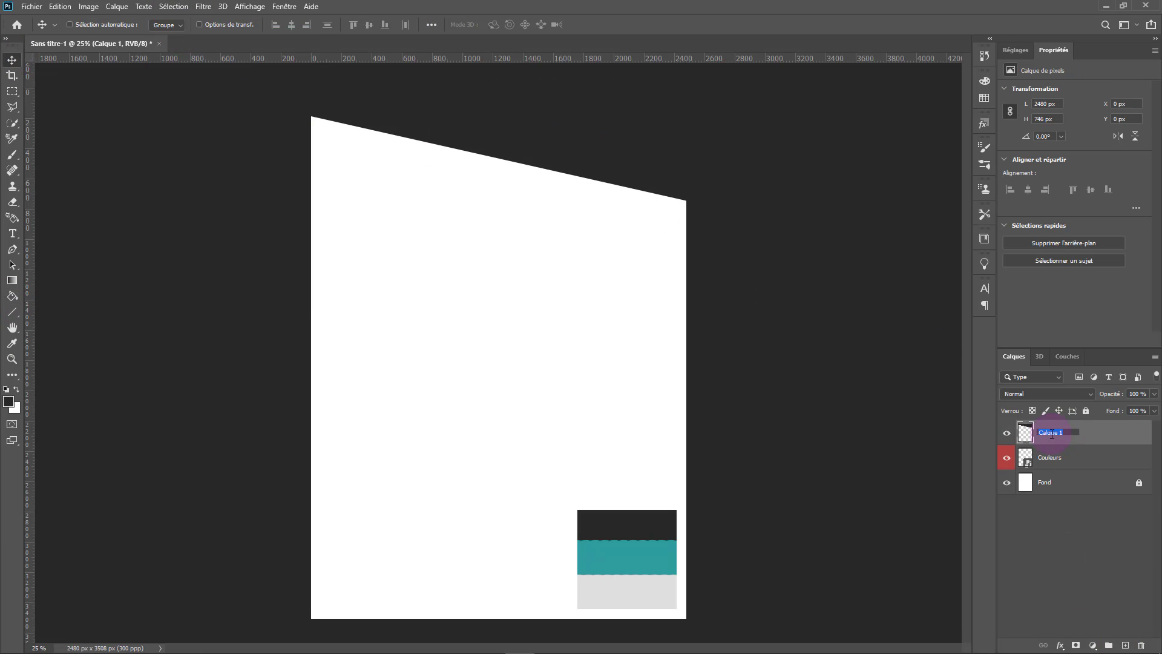
{"action": "type", "text": "Forme haut"}
{"action": "key", "text": "Return"}
Step: Draw a light grey rectangle without stroke along the page's left edge, about 856 x 3704 px, on a new layer
{"action": "left_click", "coordinate": [1125, 645]}
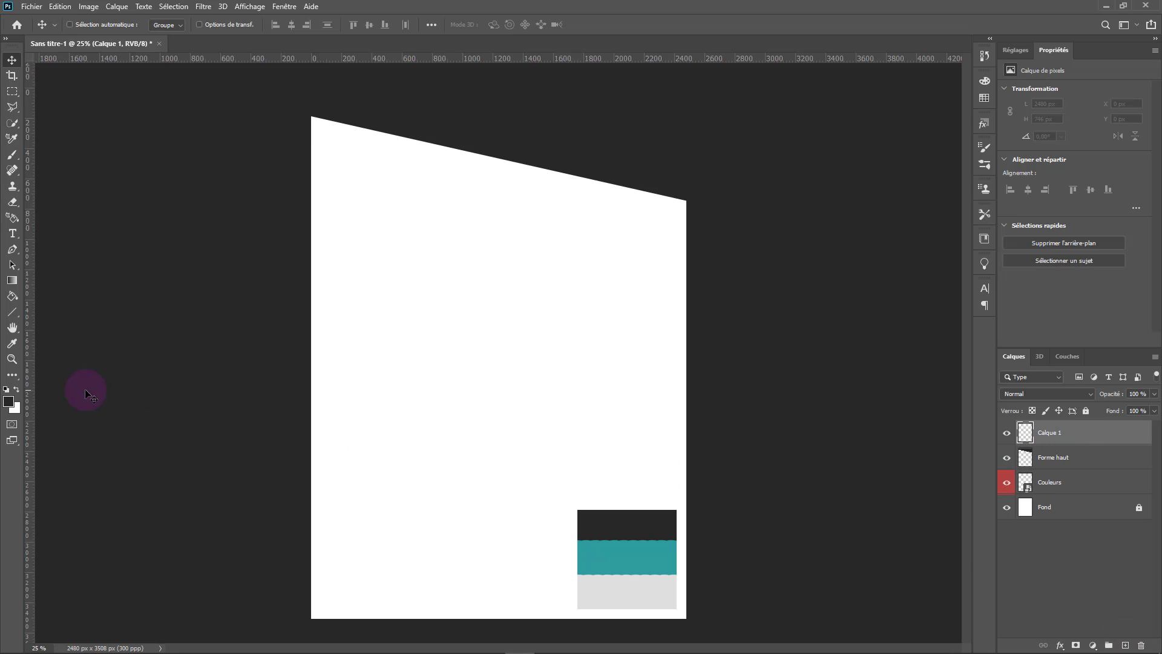
{"action": "left_click_drag", "start_coordinate": [12, 312], "coordinate": [45, 311]}
{"action": "left_click", "coordinate": [144, 24]}
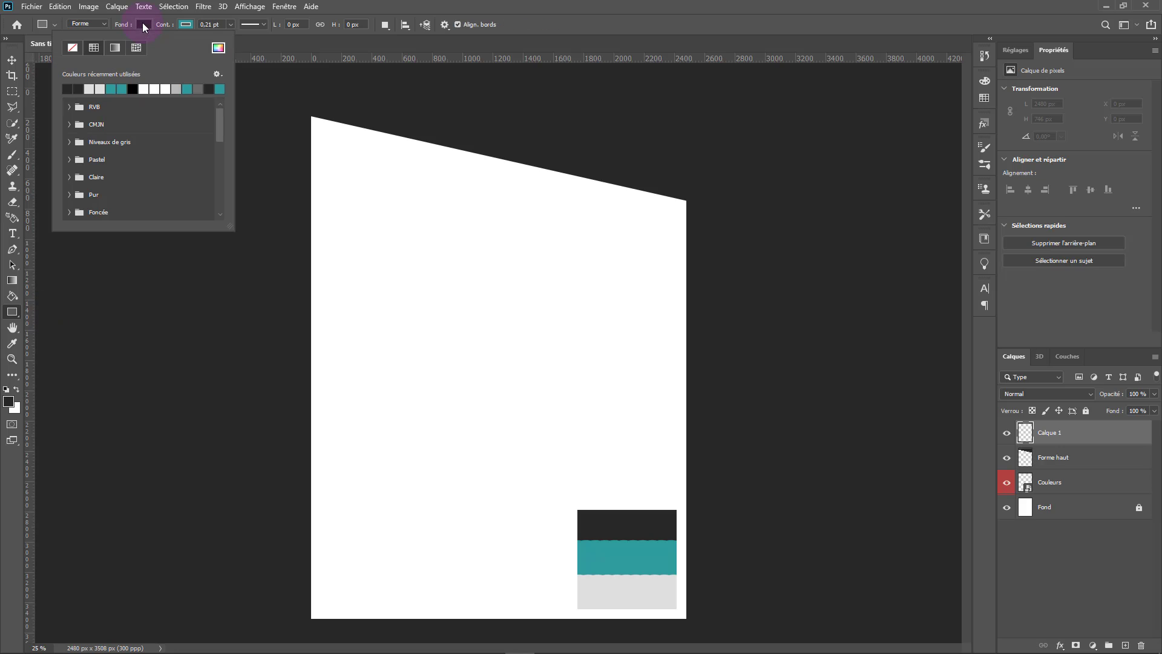
{"action": "left_click", "coordinate": [218, 47]}
{"action": "left_click", "coordinate": [1041, 386]}
{"action": "left_click", "coordinate": [114, 48]}
{"action": "mouse_move", "coordinate": [304, 630]}
{"action": "left_mouse_down"}
{"action": "mouse_move", "coordinate": [410, 117]}
{"action": "mouse_move", "coordinate": [433, 71]}
{"action": "left_mouse_up"}
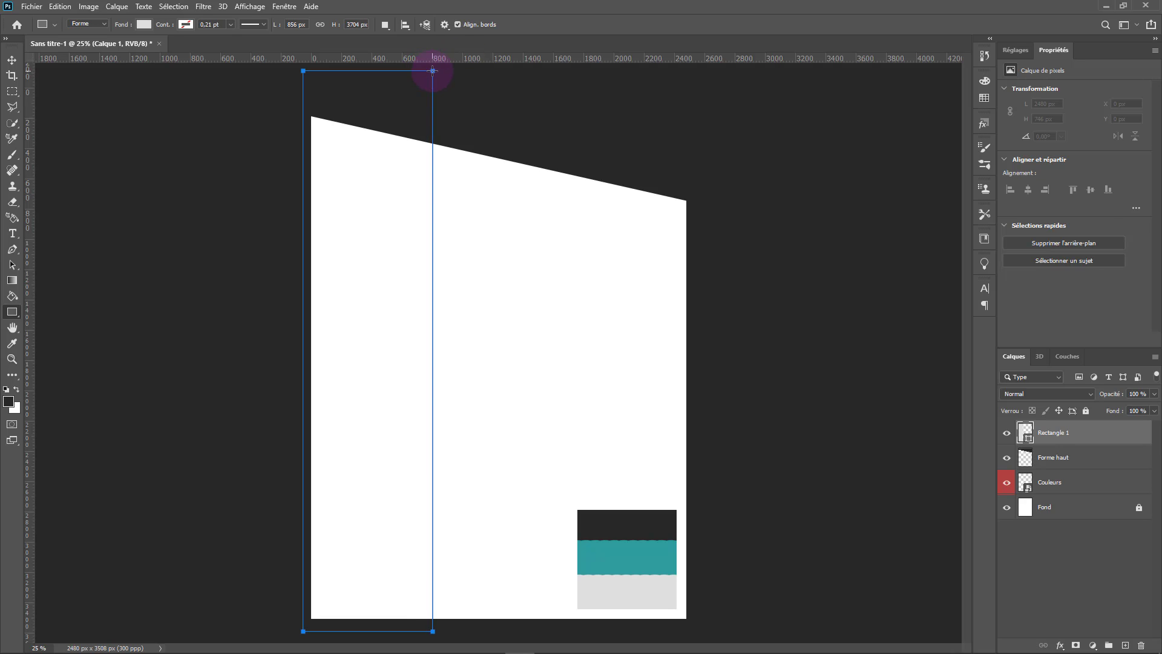
Step: Rename the grey rectangle's layer Rectangle gauche and move it below Forme haut
{"action": "left_click", "coordinate": [12, 60]}
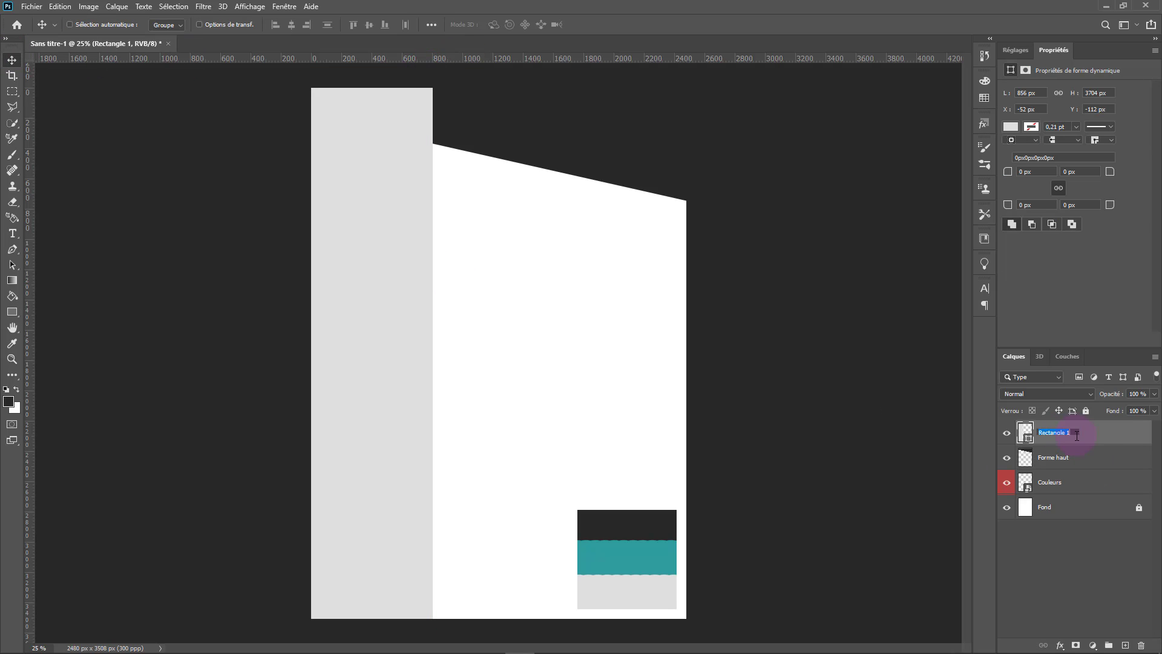
{"action": "left_click", "coordinate": [1077, 434]}
{"action": "type", "text": "Rectangle gauche"}
{"action": "key", "text": "Return"}
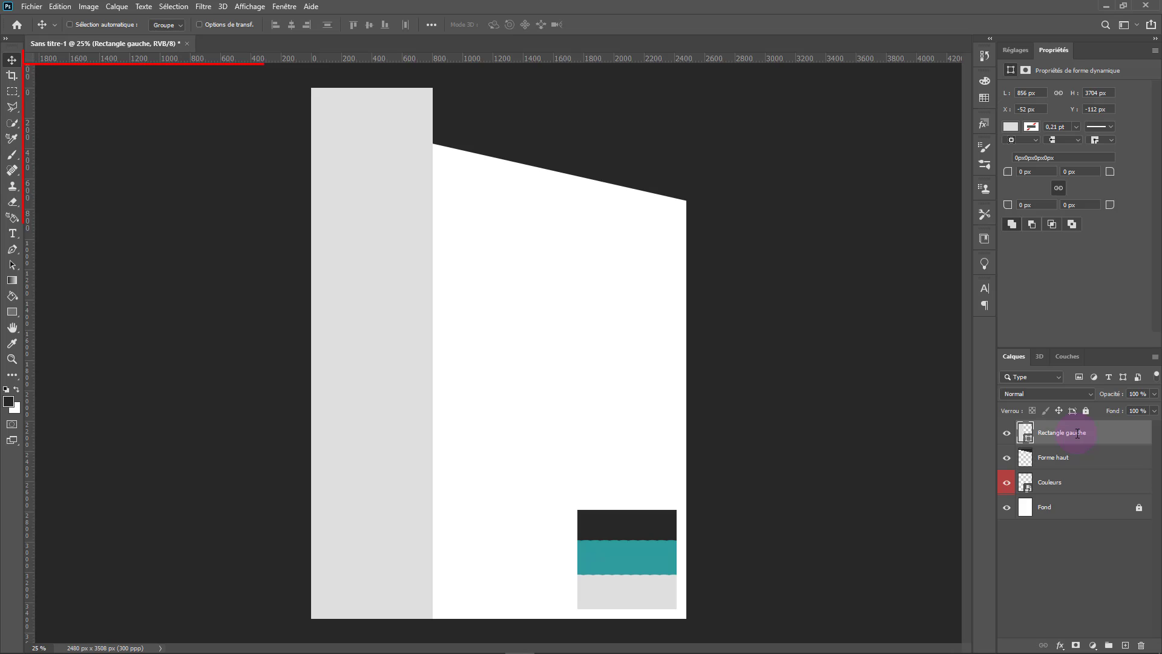
{"action": "left_click_drag", "start_coordinate": [1078, 434], "coordinate": [1080, 467]}
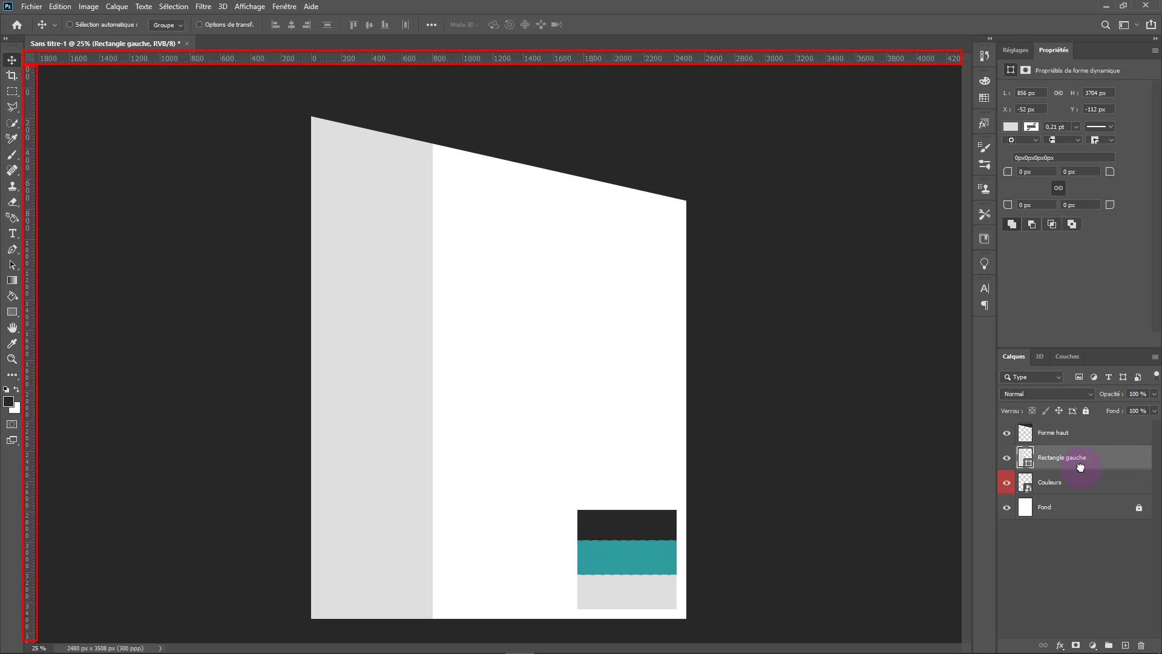
Step: Place a horizontal guide on the page's top edge, hiding Forme haut only while positioning it
{"action": "left_click", "coordinate": [1007, 434]}
{"action": "left_click", "coordinate": [1007, 433]}
{"action": "left_click", "coordinate": [1007, 433]}
{"action": "left_click_drag", "start_coordinate": [630, 43], "coordinate": [621, 87]}
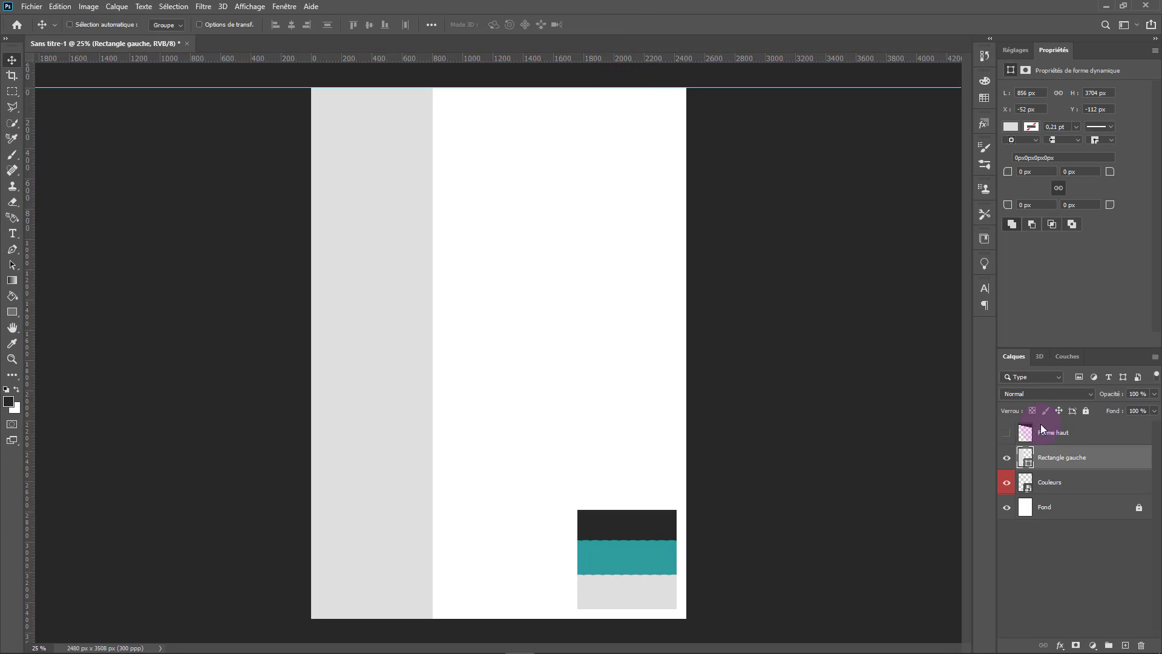
{"action": "left_click", "coordinate": [1007, 433]}
Step: Draw a light grey square without stroke, about 524 x 524 px, near the top of the left column, above Forme haut
{"action": "left_click", "coordinate": [1083, 433]}
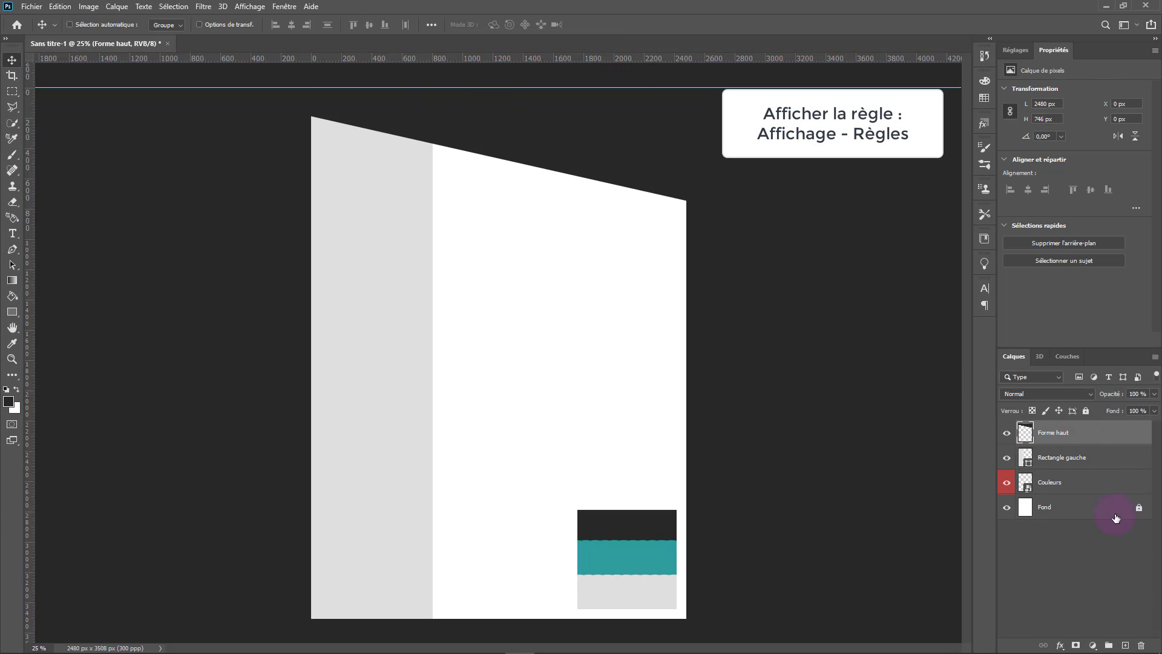
{"action": "left_click", "coordinate": [1125, 645]}
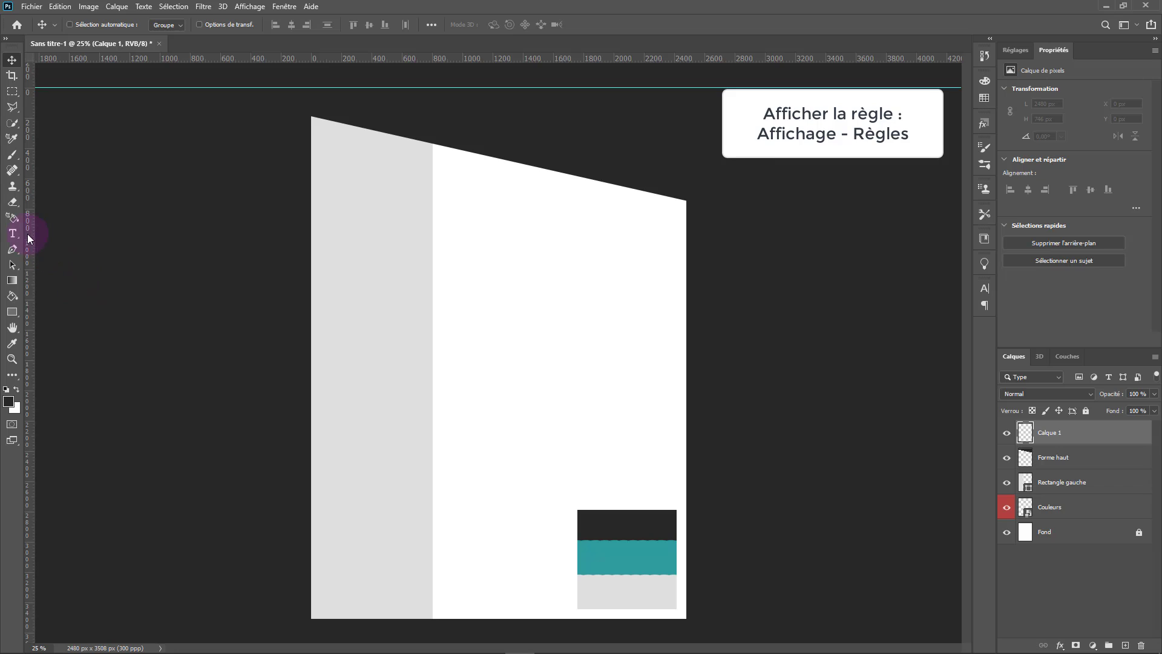
{"action": "left_click", "coordinate": [12, 312]}
{"action": "mouse_move", "coordinate": [336, 161]}
{"action": "left_mouse_down"}
{"action": "mouse_move", "coordinate": [394, 238]}
{"action": "mouse_move", "coordinate": [415, 239]}
{"action": "left_mouse_up"}
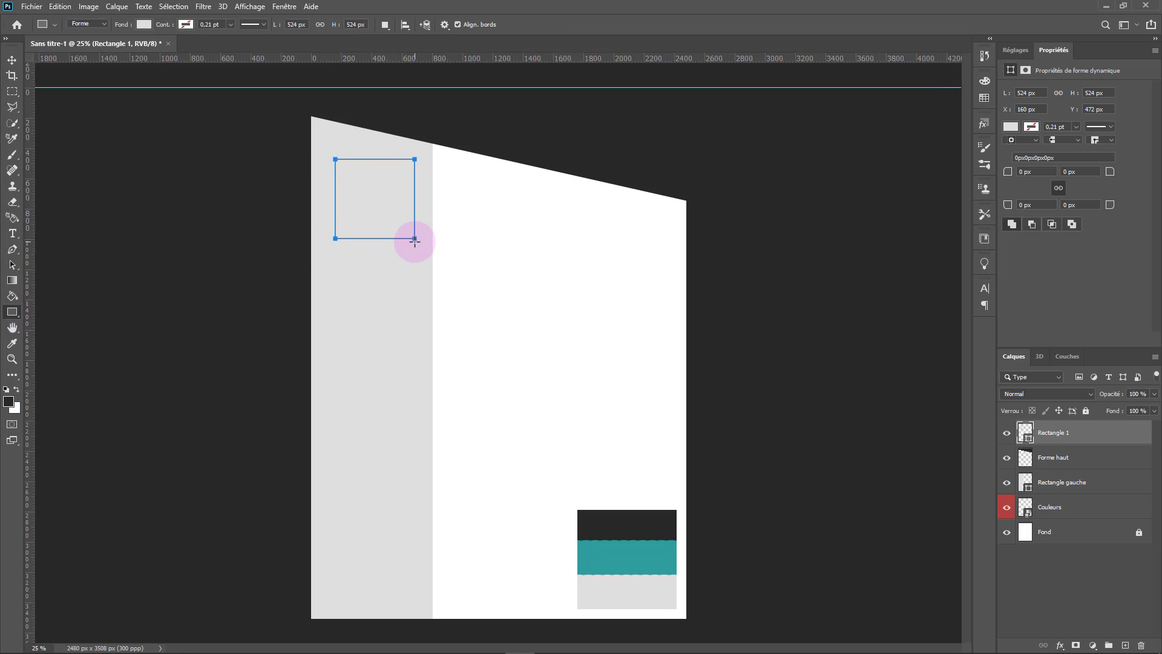
{"action": "left_click", "coordinate": [185, 25]}
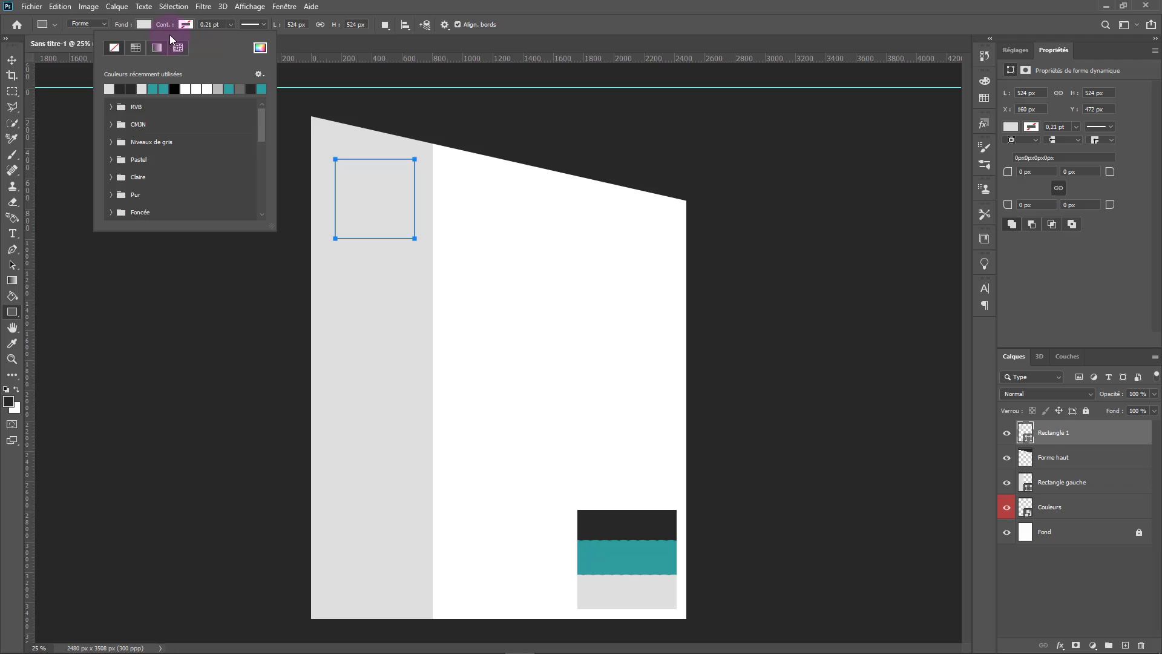
{"action": "left_click", "coordinate": [289, 37]}
{"action": "left_click", "coordinate": [12, 60]}
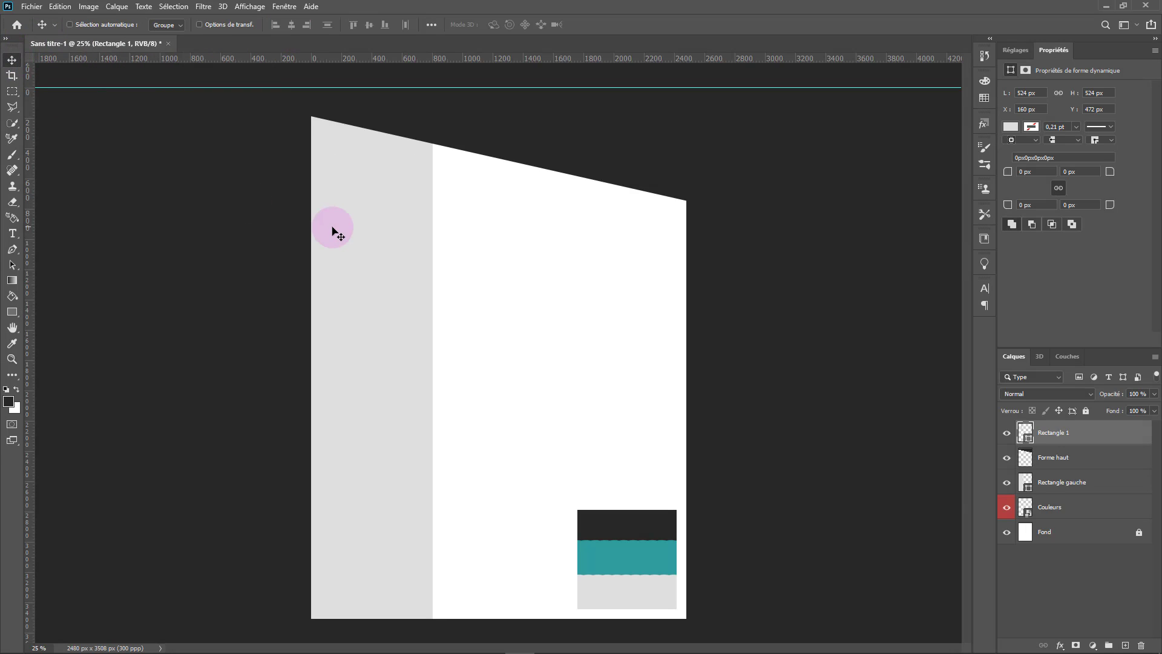
Step: Rotate the square into a diamond, and move it up so it overlaps the dark header's sloping edge
{"action": "key", "text": "ctrl+t"}
{"action": "left_click_drag", "start_coordinate": [415, 264], "coordinate": [351, 270]}
{"action": "double_click", "coordinate": [385, 223]}
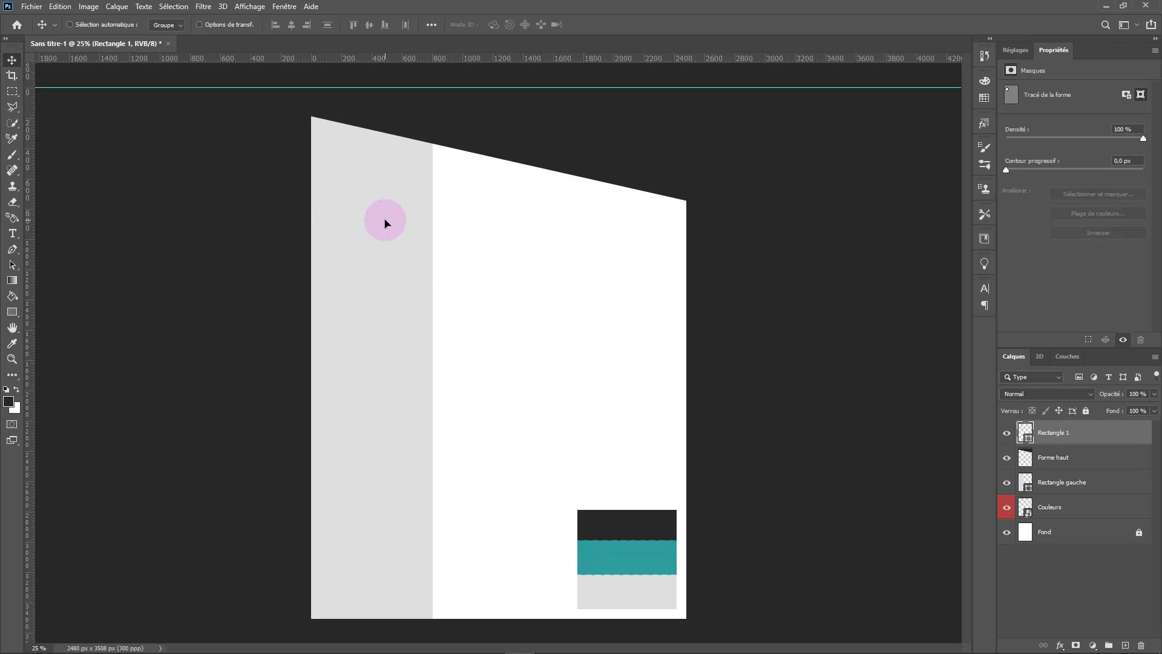
{"action": "left_click_drag", "start_coordinate": [385, 224], "coordinate": [393, 177]}
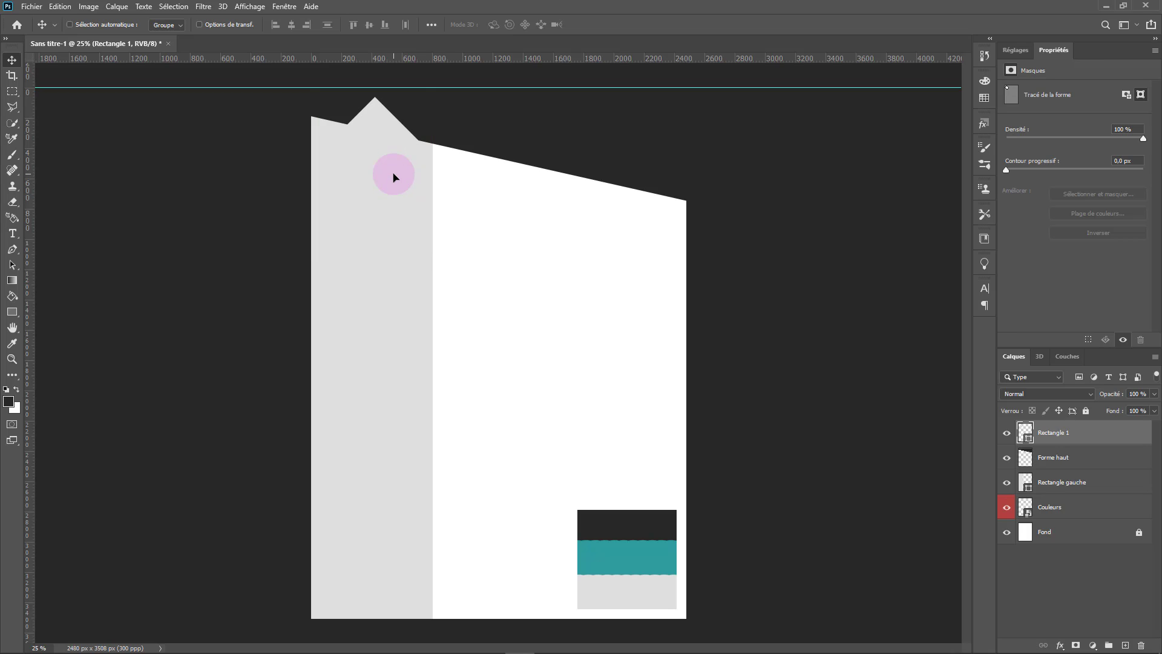
Step: Change the diamond's fill to the palette's teal
{"action": "left_click", "coordinate": [11, 311]}
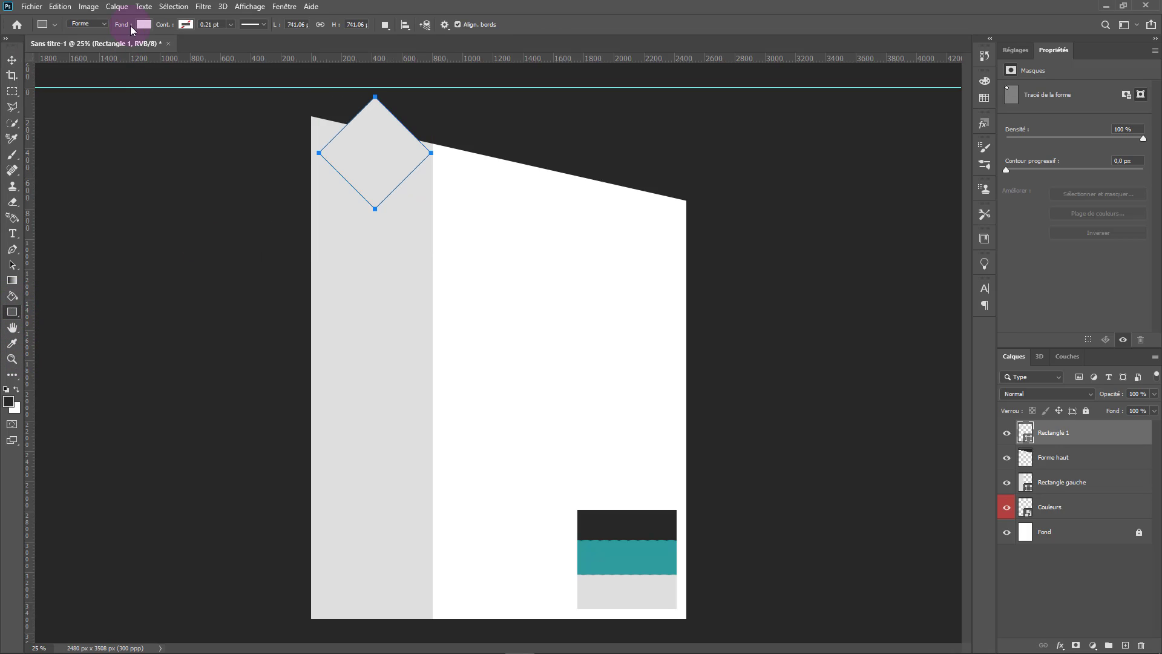
{"action": "left_click", "coordinate": [143, 24]}
{"action": "left_click", "coordinate": [114, 85]}
{"action": "left_click", "coordinate": [12, 61]}
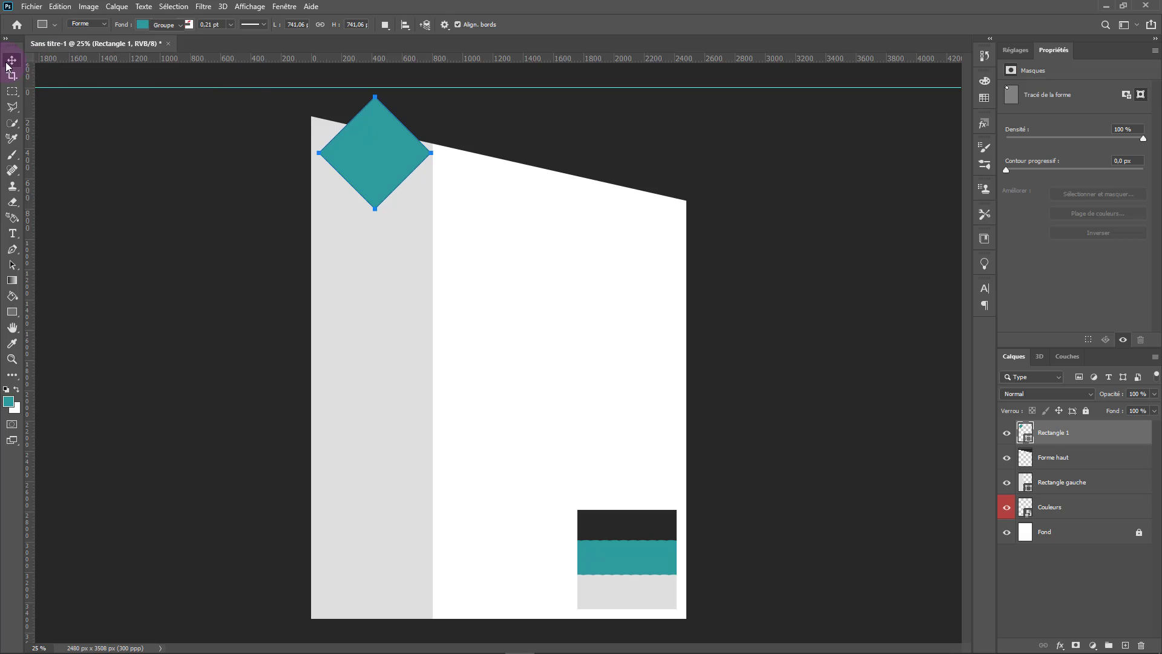
Step: Centre the diamond horizontally in the left column using a rectangular selection of the column's width, and deselect
{"action": "left_click", "coordinate": [12, 91]}
{"action": "left_click_drag", "start_coordinate": [311, 240], "coordinate": [431, 95]}
{"action": "left_click", "coordinate": [12, 60]}
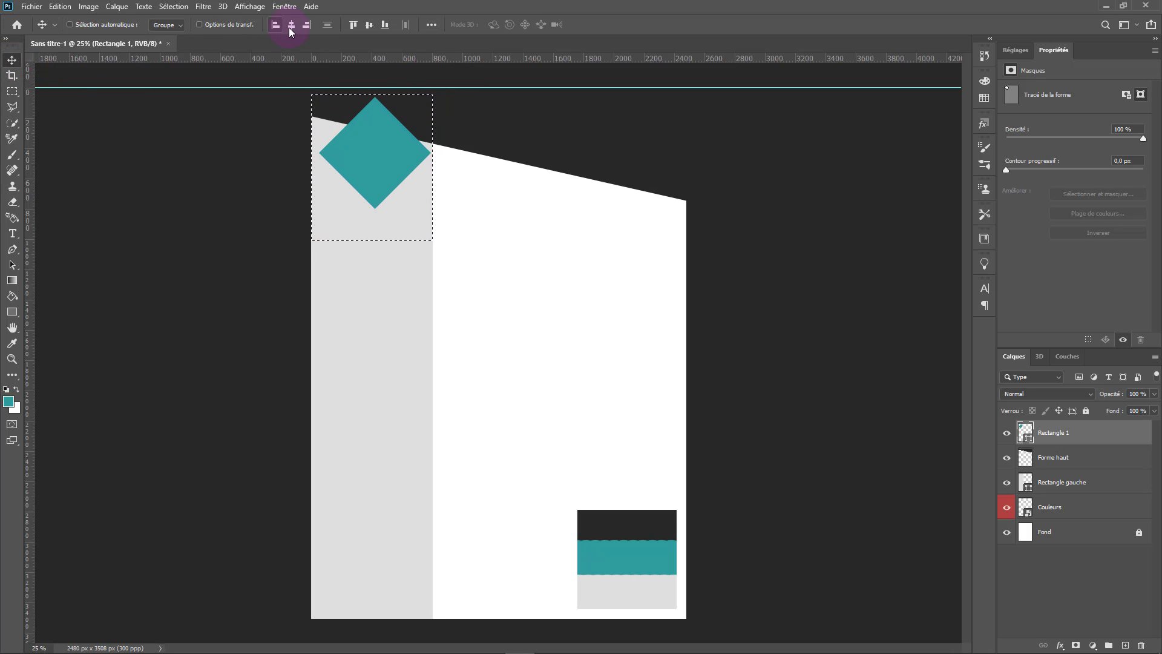
{"action": "left_click", "coordinate": [291, 24]}
{"action": "left_click", "coordinate": [173, 6]}
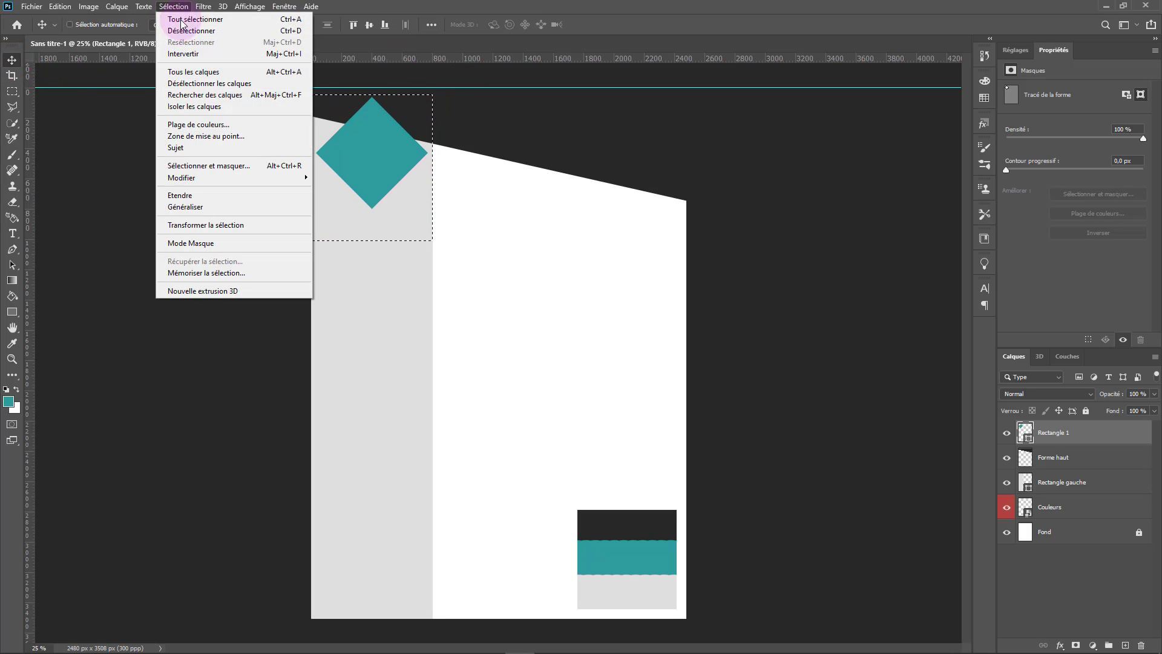
{"action": "left_click", "coordinate": [194, 29]}
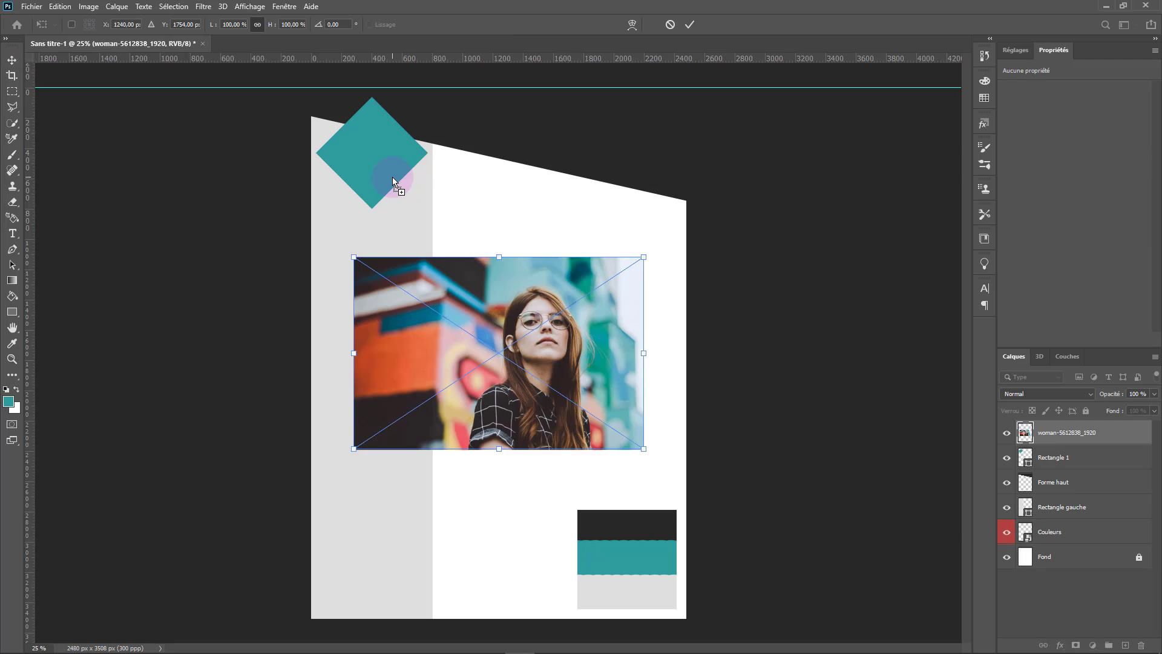
Step: Place the woman-5612838_1920 photo at the centre of the page, above the diamond's layer
{"action": "key", "text": "Return"}
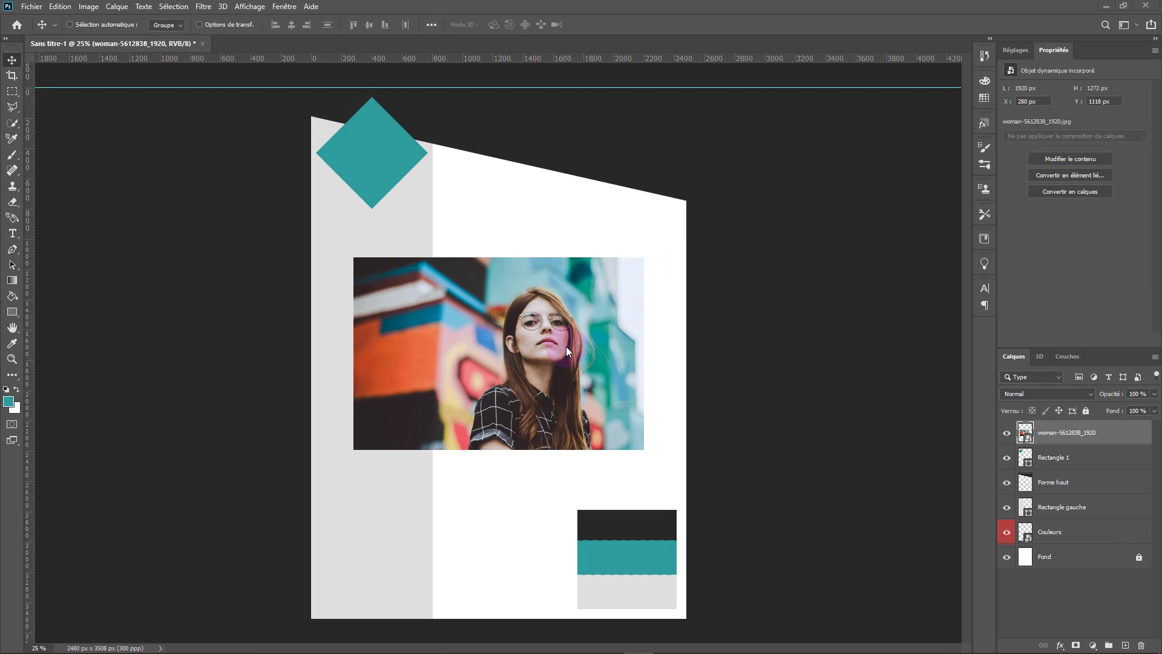
Step: Move the portrait photo up and left so it covers the teal diamond, and rename its layer Photo
{"action": "left_click_drag", "start_coordinate": [565, 346], "coordinate": [402, 200]}
{"action": "left_click", "coordinate": [1073, 435]}
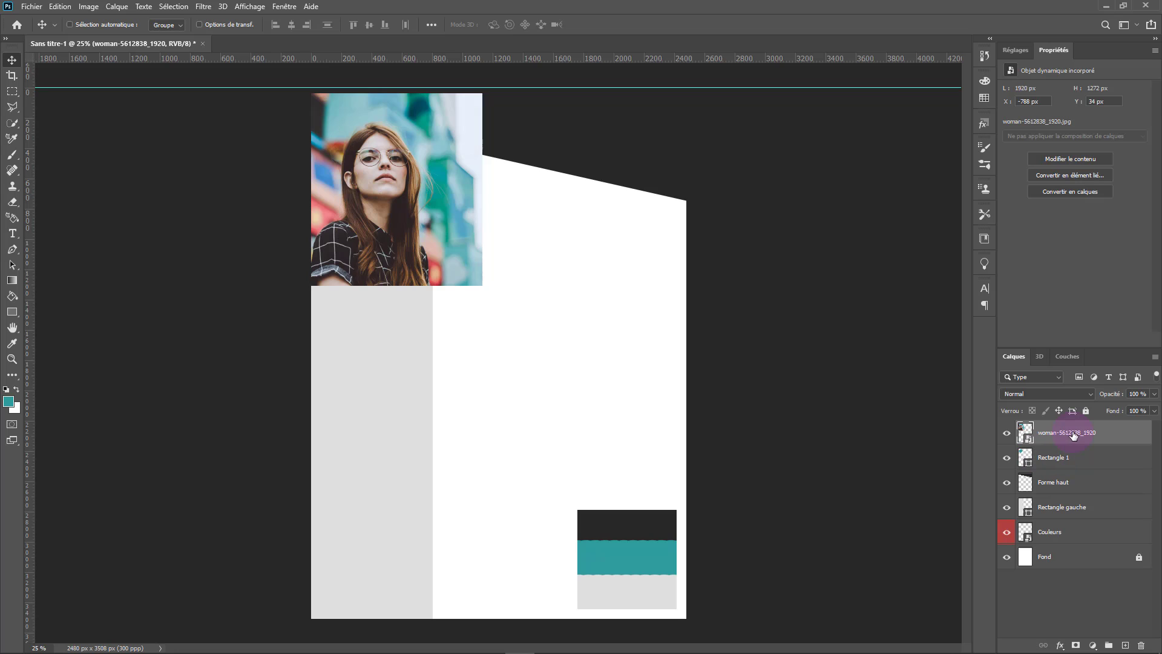
{"action": "double_click", "coordinate": [1074, 433]}
{"action": "type", "text": "Photo"}
{"action": "key", "text": "Return"}
Step: Clip the Photo layer to the diamond with a clipping mask, and shift the photo 48 px left and 100 px up
{"action": "right_click", "coordinate": [1074, 432]}
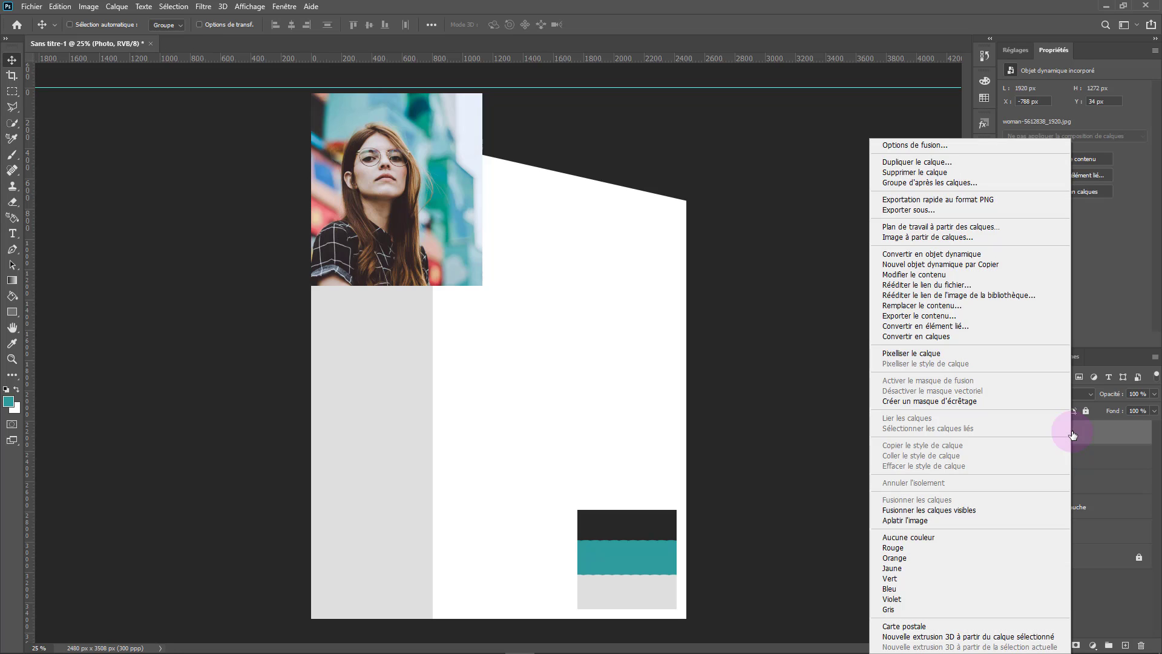
{"action": "left_click", "coordinate": [949, 403]}
{"action": "left_click_drag", "start_coordinate": [474, 277], "coordinate": [467, 259]}
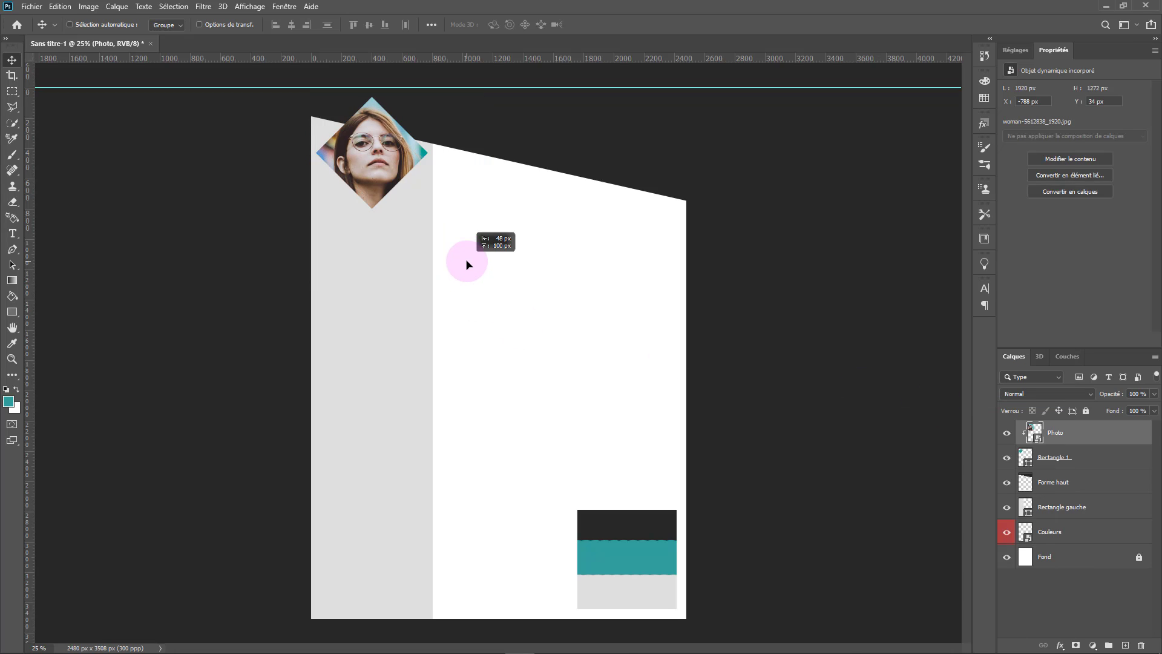
Step: Scale the photo down to about 1143 × 757 px so the woman is framed in the diamond, and nudge it 4 px left
{"action": "key", "text": "ctrl+t"}
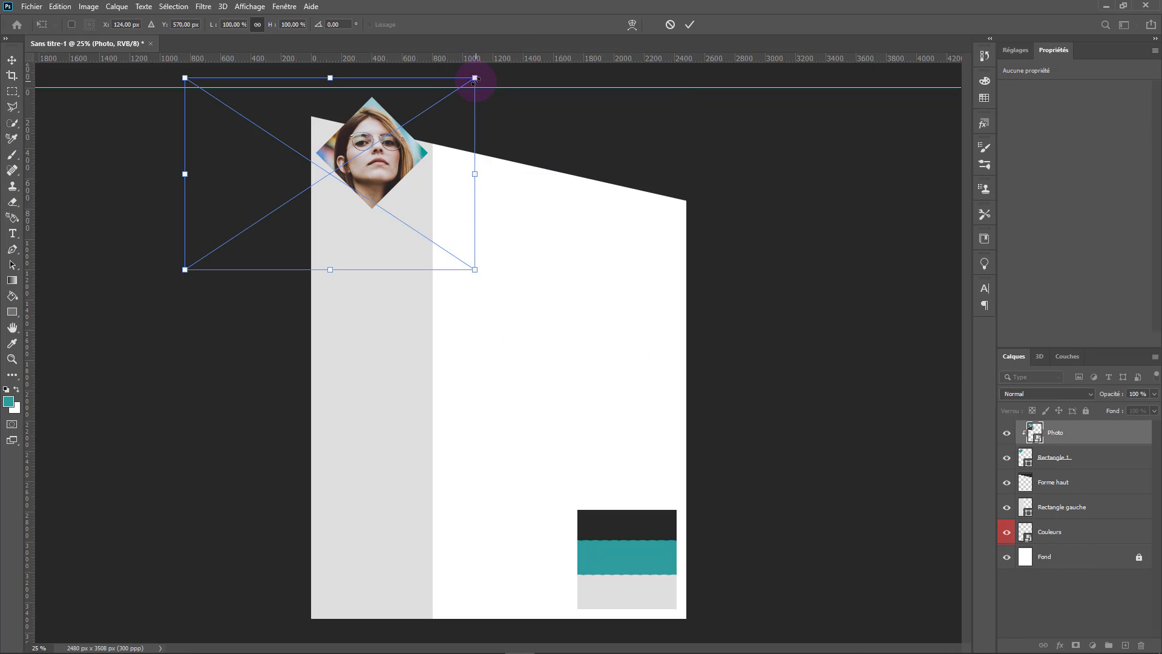
{"action": "left_click_drag", "start_coordinate": [474, 78], "coordinate": [449, 95]}
{"action": "left_click_drag", "start_coordinate": [449, 266], "coordinate": [430, 256]}
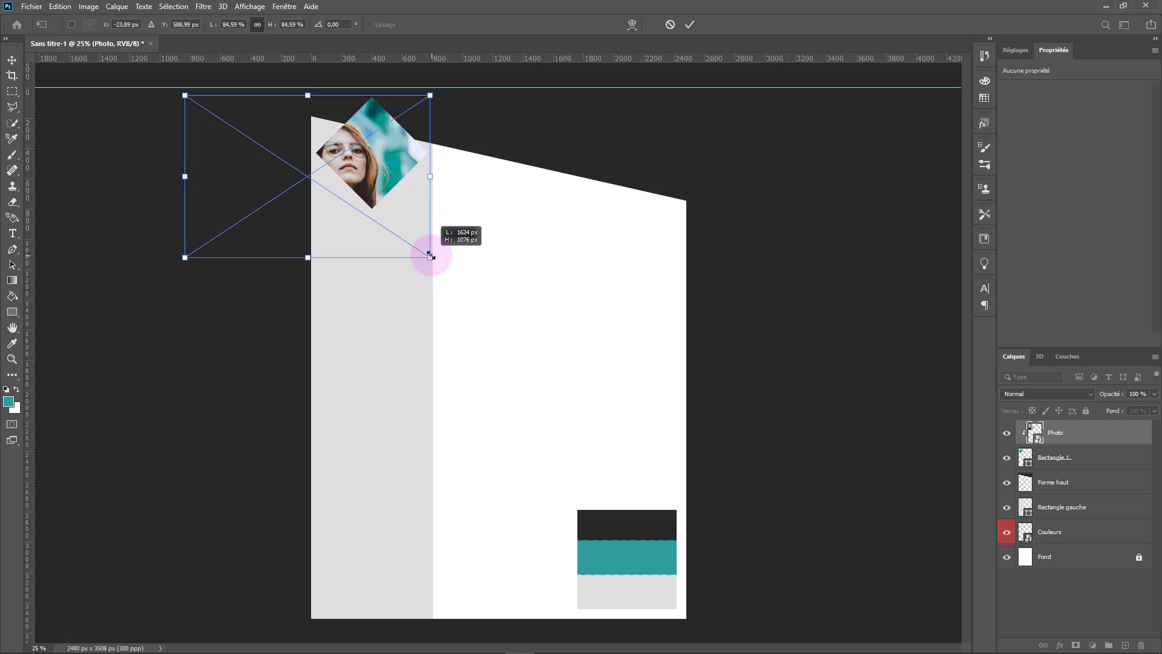
{"action": "left_click_drag", "start_coordinate": [185, 257], "coordinate": [258, 212]}
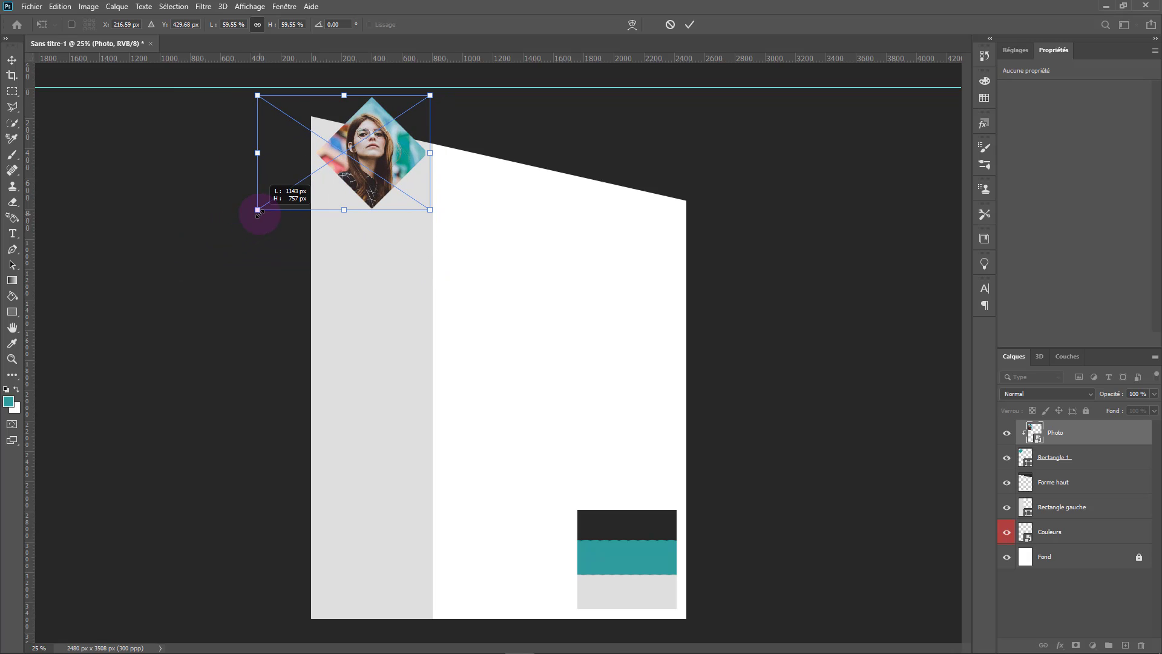
{"action": "double_click", "coordinate": [322, 204]}
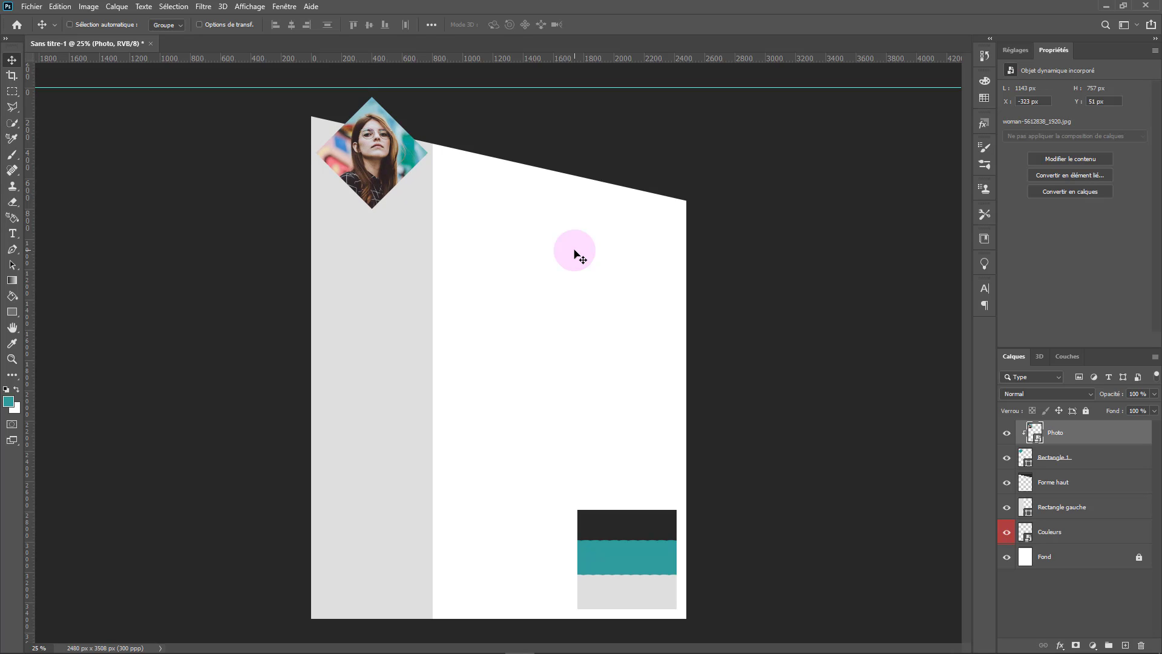
{"action": "key", "text": "Left"}
{"action": "key", "text": "Left"}
{"action": "key", "text": "Left"}
{"action": "key", "text": "Left"}
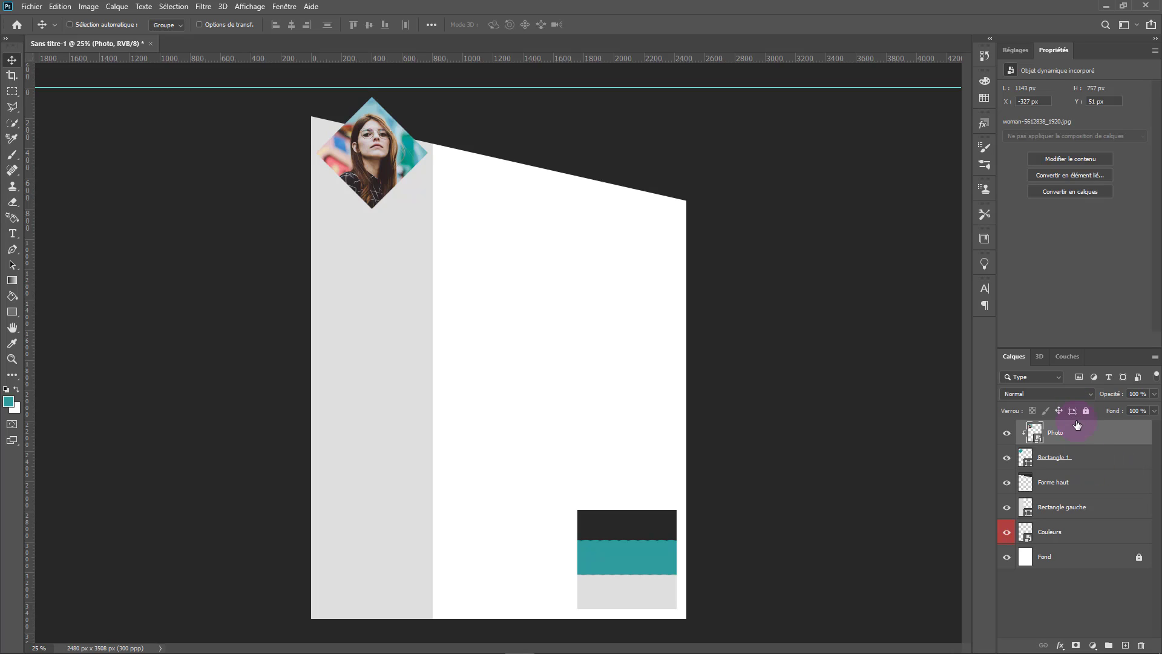
Step: Add a Vibrance adjustment clipped to the photo, with Vibrance at -32 and Saturation at -14
{"action": "left_click", "coordinate": [1015, 50]}
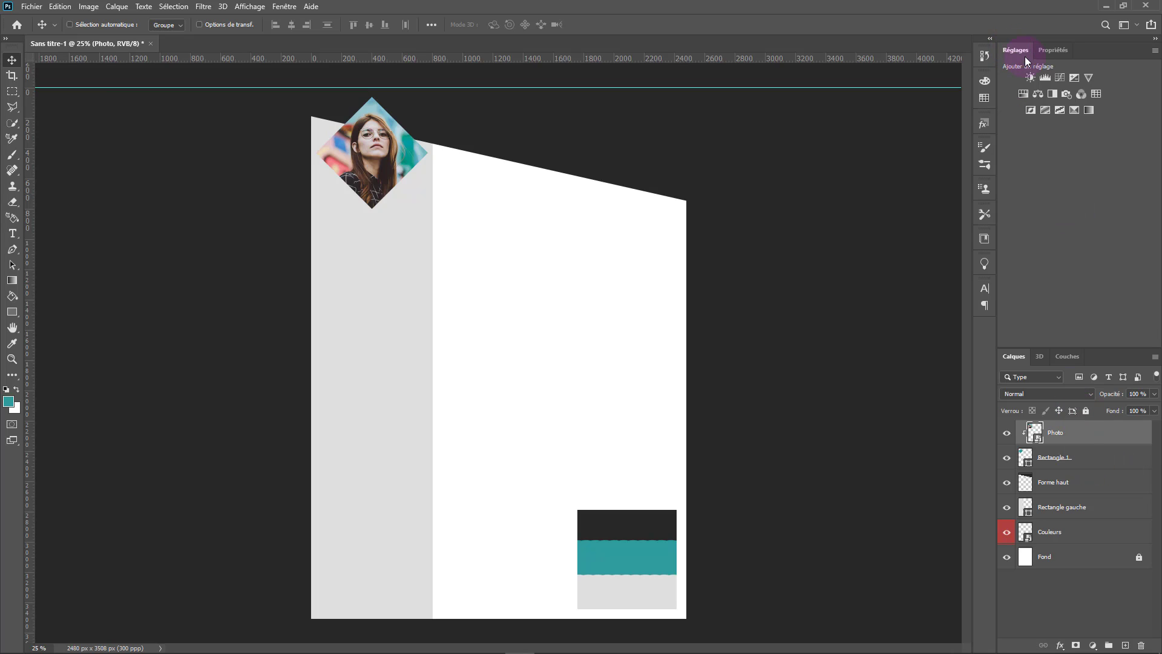
{"action": "left_click", "coordinate": [1088, 79]}
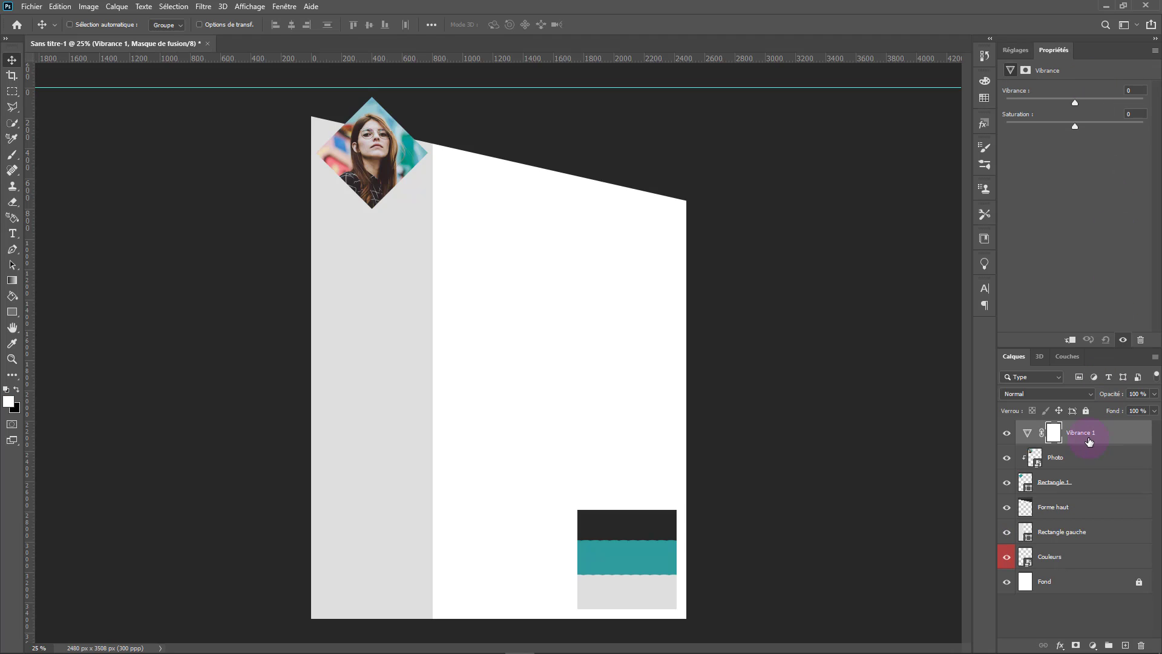
{"action": "right_click", "coordinate": [1089, 441]}
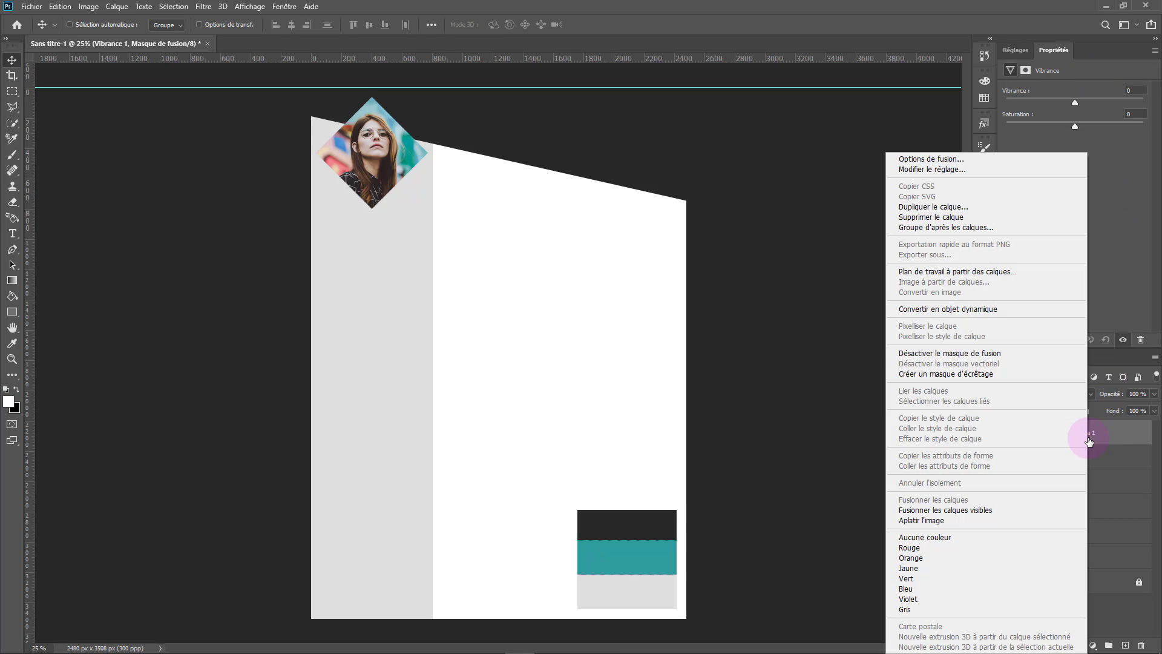
{"action": "left_click", "coordinate": [967, 374]}
{"action": "left_click_drag", "start_coordinate": [1075, 102], "coordinate": [1060, 124]}
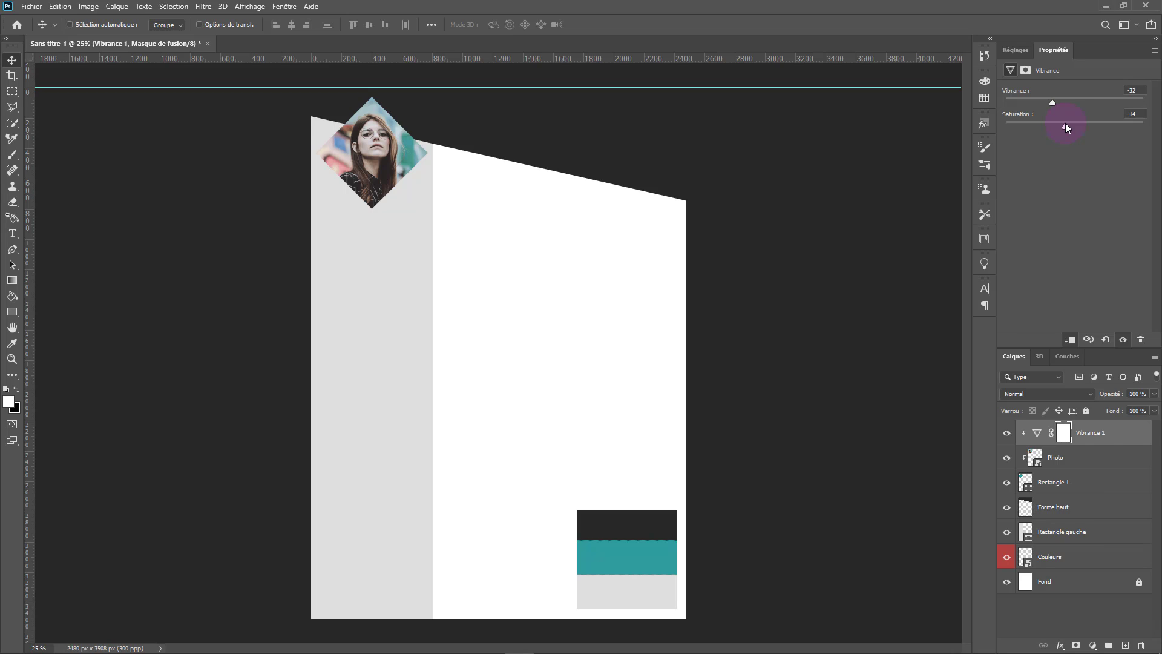
Step: Group the Vibrance, Photo and diamond layers, name the group Photo, and collapse it
{"action": "key", "text": "ctrl+g"}
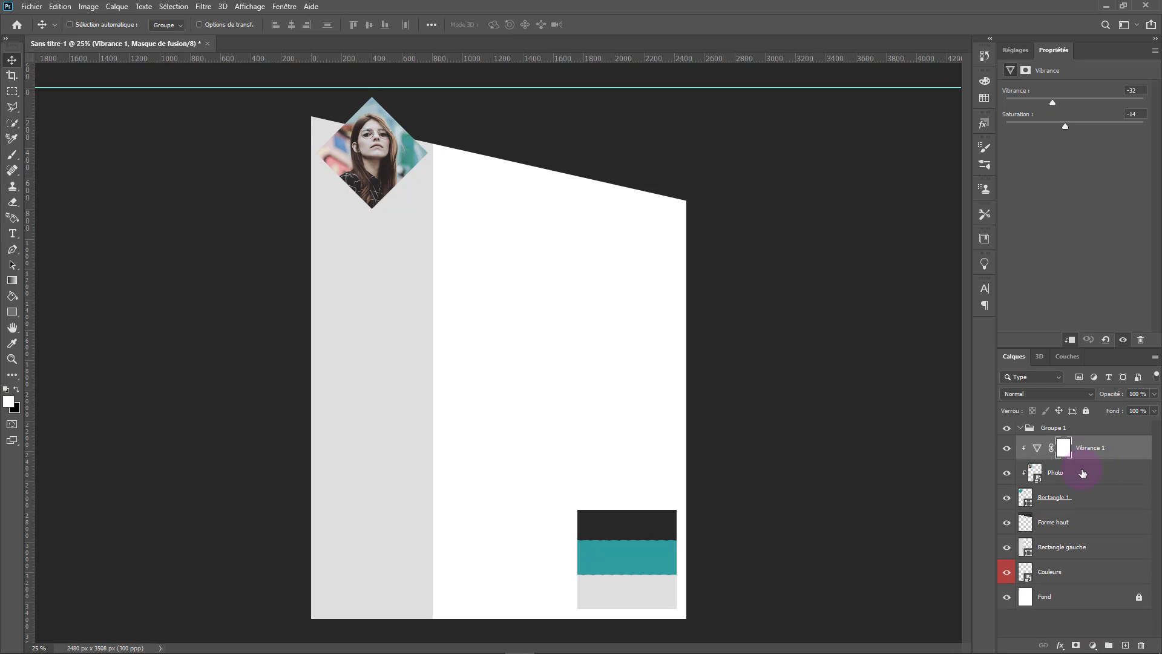
{"action": "double_click", "coordinate": [1039, 427]}
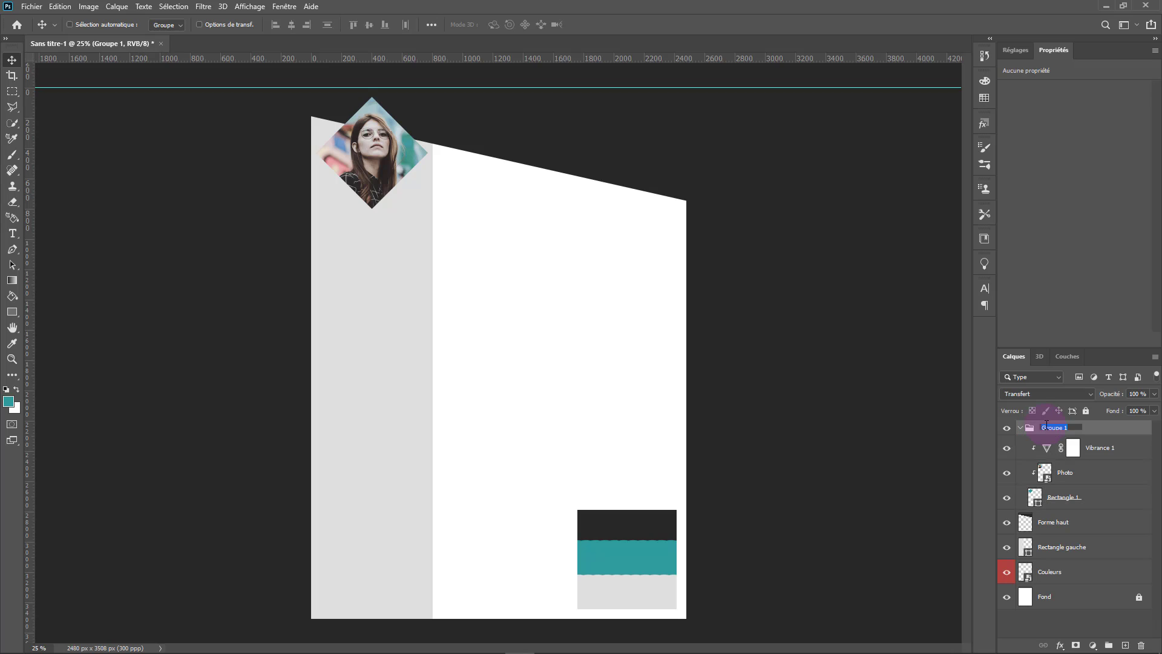
{"action": "key", "text": "Return"}
{"action": "left_click", "coordinate": [1020, 428]}
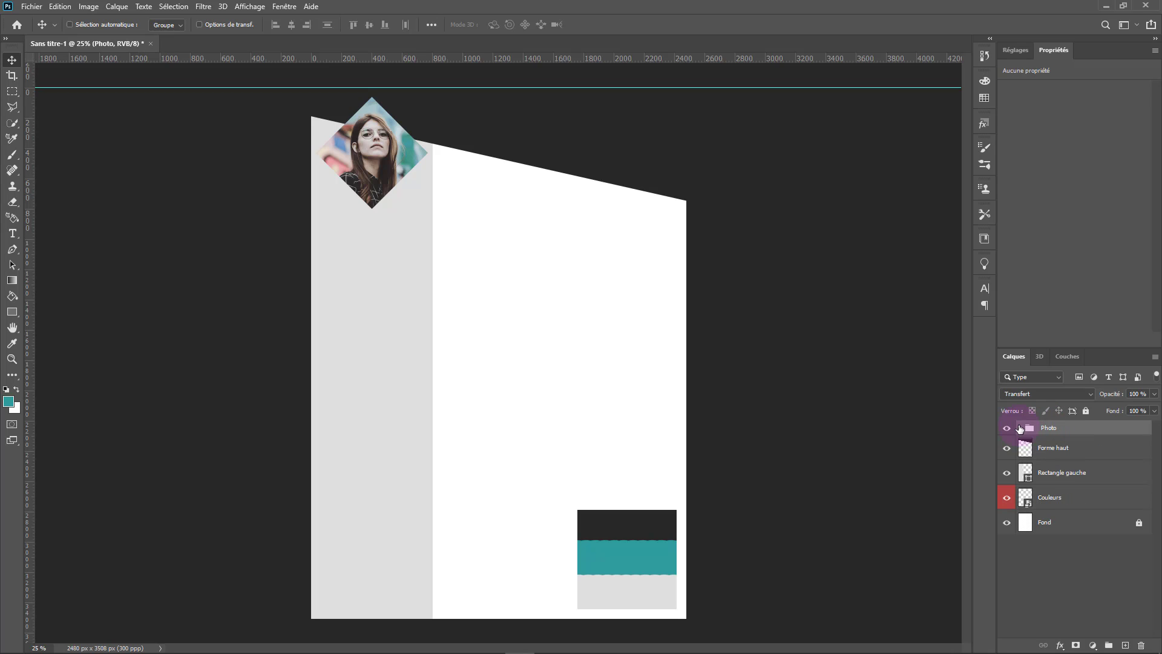
Step: Move the Rectangle gauche layer above Forme haut and lower its opacity to 29 %
{"action": "left_click", "coordinate": [1020, 428]}
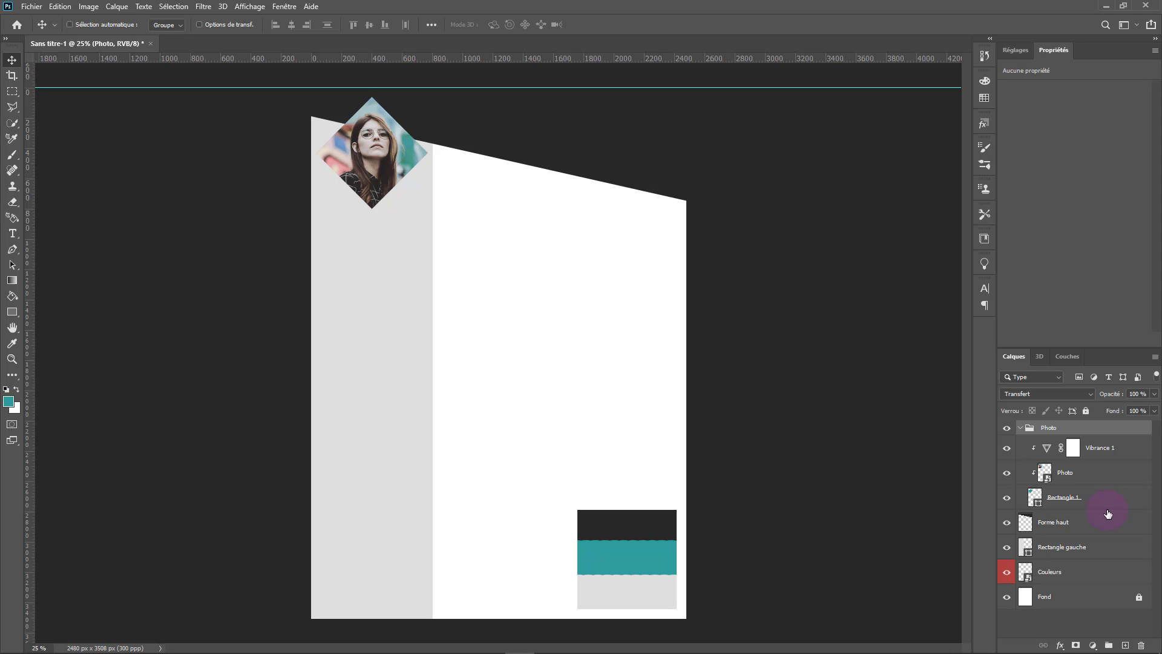
{"action": "left_click", "coordinate": [1083, 545]}
{"action": "key", "text": "ctrl+z"}
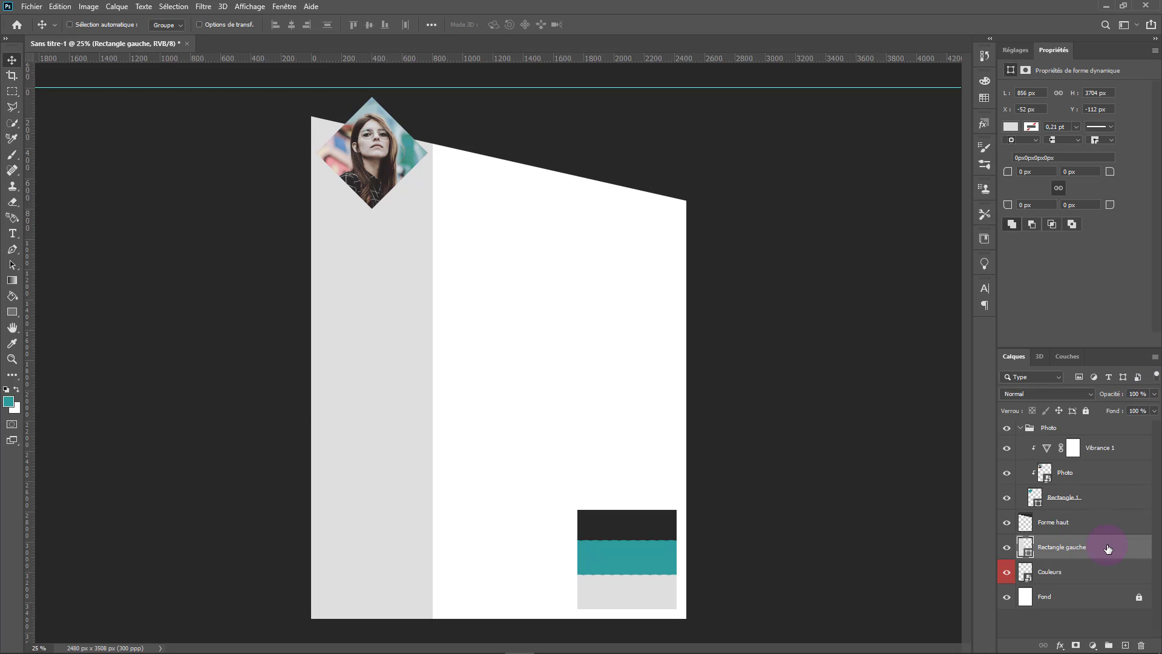
{"action": "left_click_drag", "start_coordinate": [1107, 548], "coordinate": [1110, 518]}
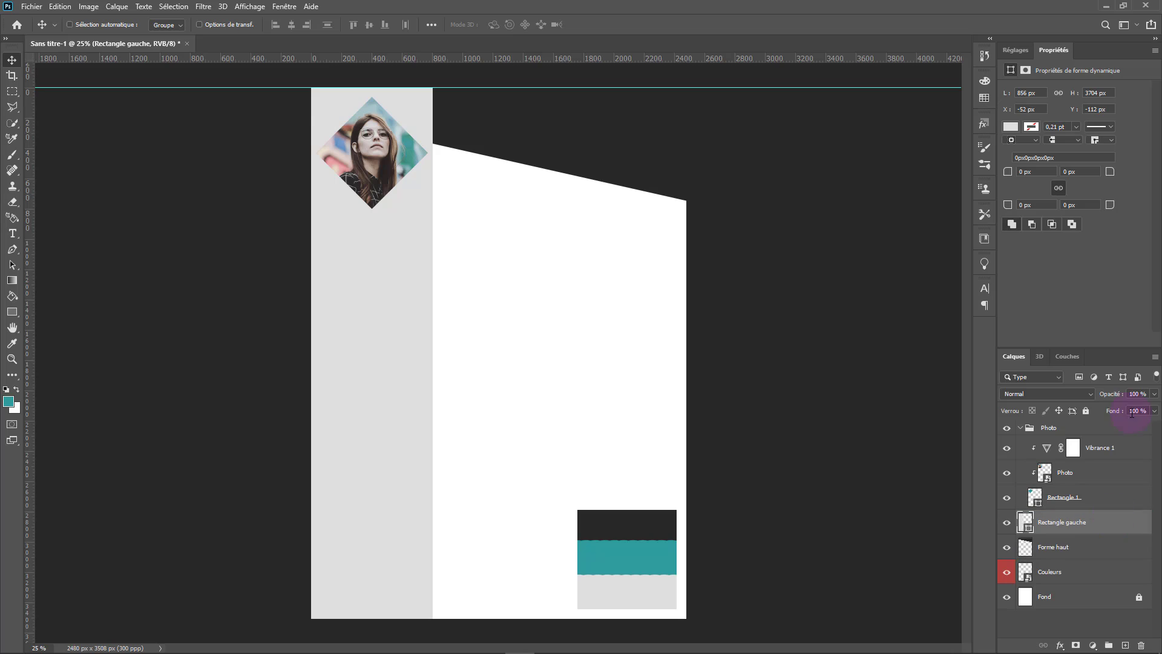
{"action": "left_click_drag", "start_coordinate": [1129, 407], "coordinate": [1114, 407]}
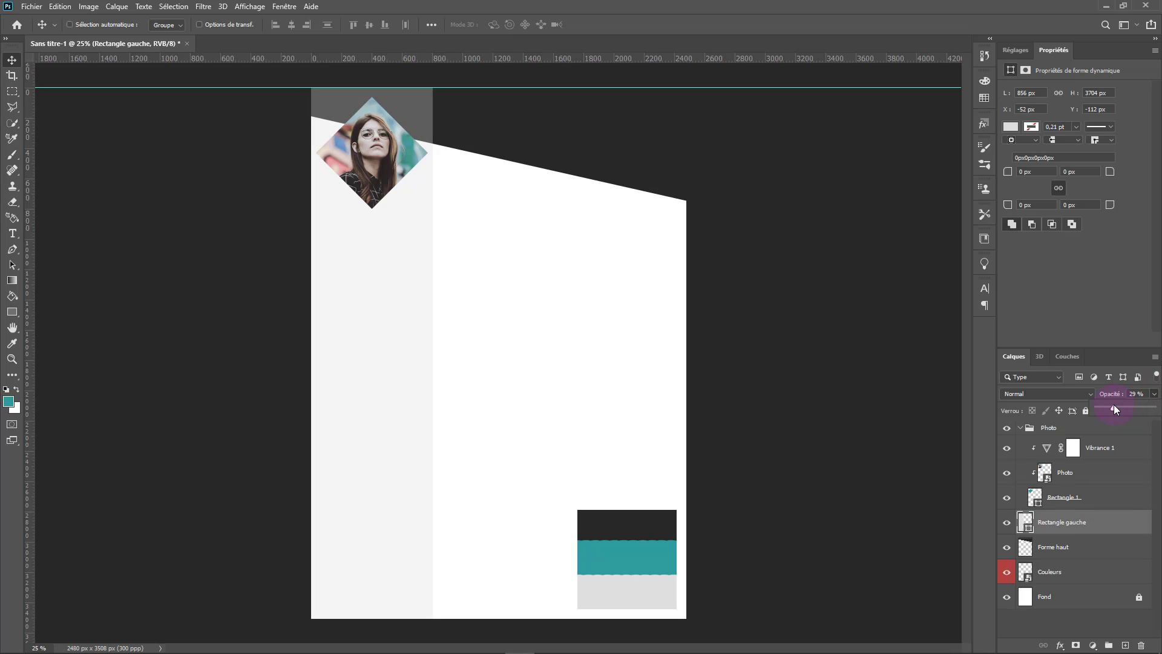
Step: Scale the Rectangle 1 diamond down slightly and move it up within the left column
{"action": "left_click", "coordinate": [1105, 496]}
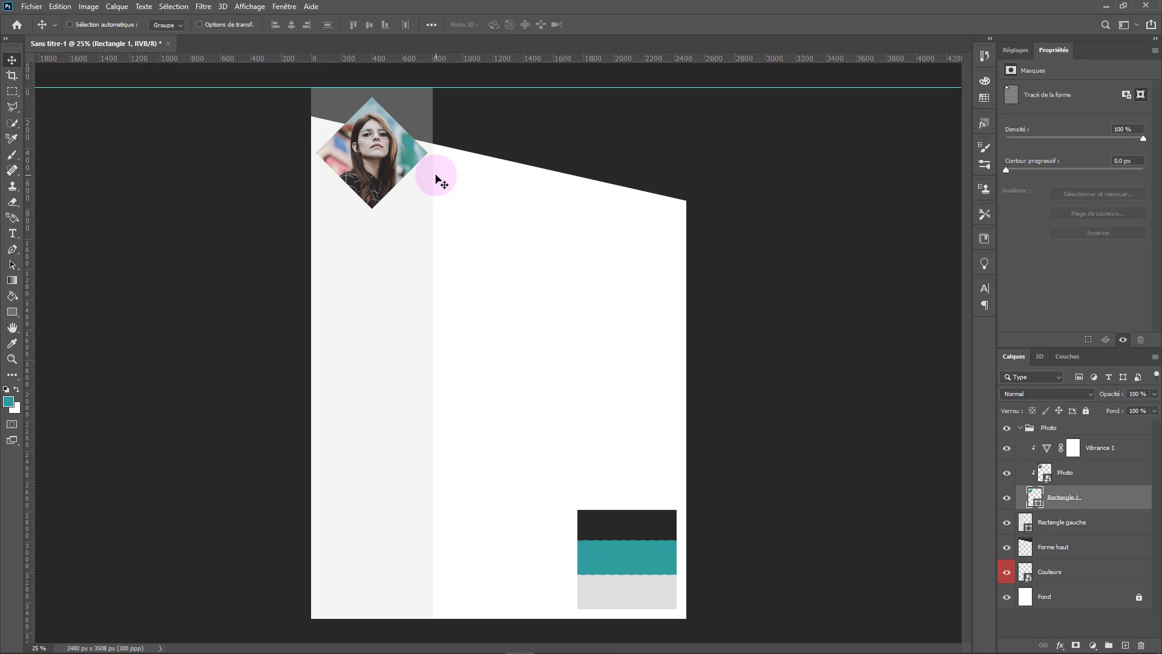
{"action": "key", "text": "ctrl+t"}
{"action": "left_click_drag", "start_coordinate": [373, 211], "coordinate": [373, 203]}
{"action": "left_click_drag", "start_coordinate": [389, 170], "coordinate": [393, 159]}
{"action": "left_click_drag", "start_coordinate": [372, 90], "coordinate": [372, 95]}
{"action": "key", "text": "Return"}
Step: Re-centre the smaller diamond in the left column using a rectangular selection of the column's top, and deselect
{"action": "key", "text": "m"}
{"action": "left_click_drag", "start_coordinate": [311, 217], "coordinate": [433, 74]}
{"action": "key", "text": "v"}
{"action": "left_click", "coordinate": [174, 6]}
{"action": "left_click", "coordinate": [184, 31]}
Step: Move the photo up to fit the smaller diamond and scale it to about 1062 × 704 px
{"action": "left_click", "coordinate": [1067, 473]}
{"action": "left_click_drag", "start_coordinate": [580, 328], "coordinate": [580, 322]}
{"action": "key", "text": "ctrl+t"}
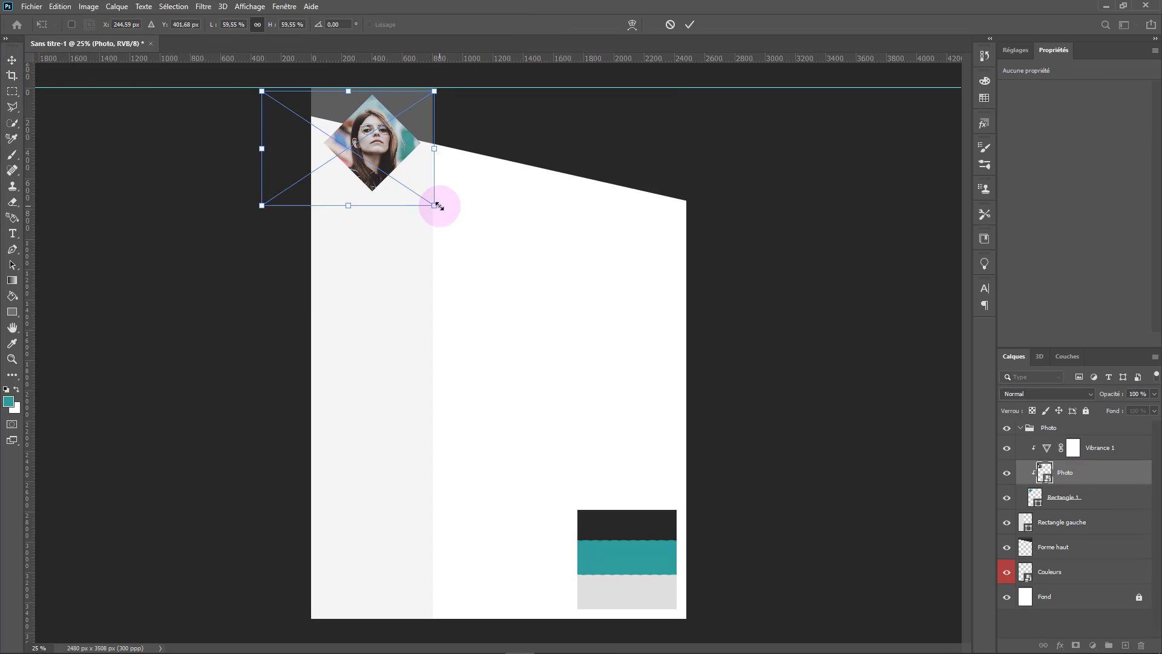
{"action": "left_click_drag", "start_coordinate": [439, 205], "coordinate": [422, 197]}
{"action": "key", "text": "Return"}
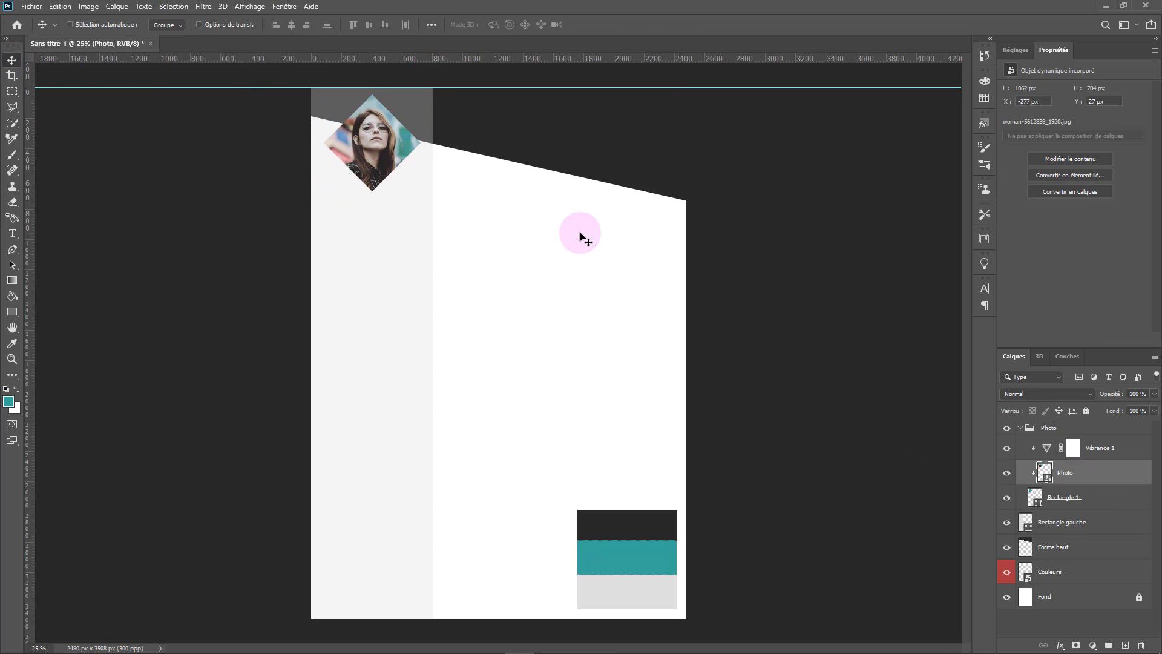
Step: Add a 4 px inside stroke to the diamond in the palette's dark colour 282828
{"action": "double_click", "coordinate": [1125, 497]}
{"action": "left_click", "coordinate": [460, 224]}
{"action": "left_click", "coordinate": [652, 254]}
{"action": "left_click", "coordinate": [639, 512]}
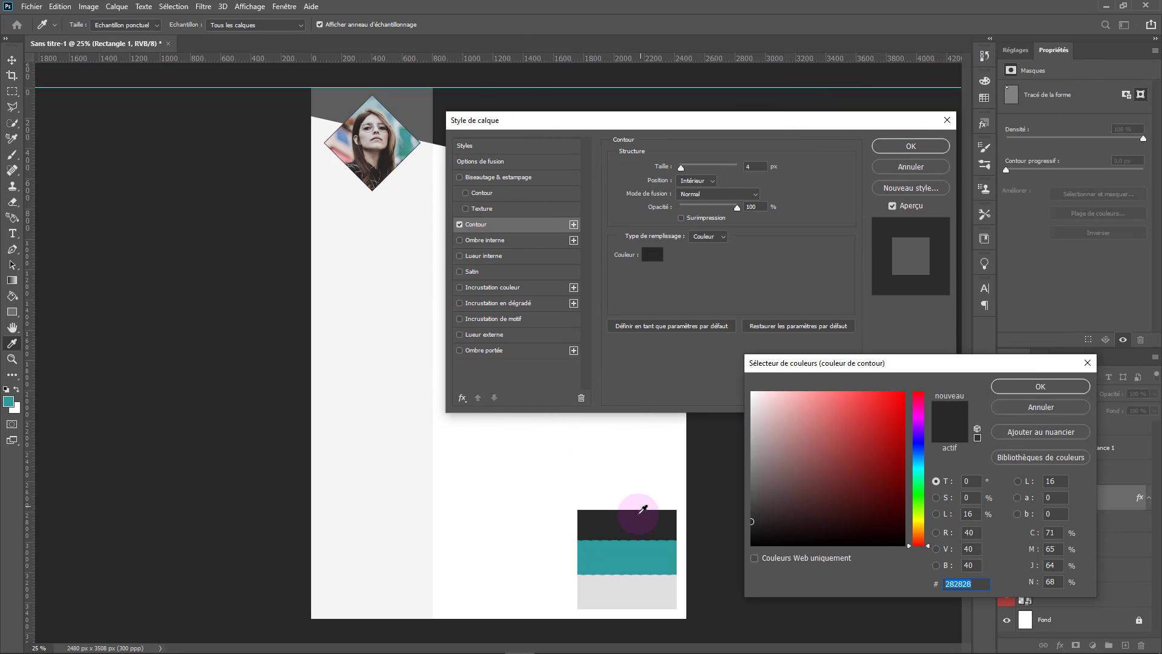
{"action": "key", "text": "Return"}
{"action": "left_click", "coordinate": [911, 146]}
Step: Move the photo and diamond up very slightly, and add an empty layer above Rectangle gauche
{"action": "left_click", "coordinate": [1066, 472], "text": "shift"}
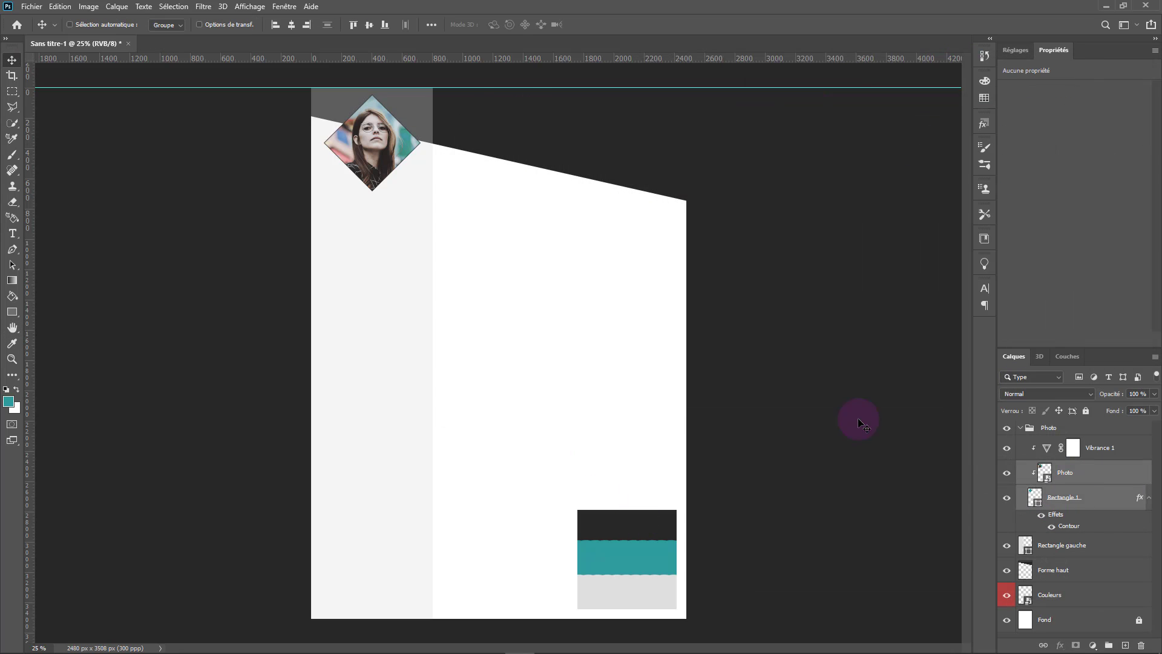
{"action": "left_click", "coordinate": [1109, 498]}
{"action": "left_click", "coordinate": [1111, 546]}
{"action": "left_click", "coordinate": [1125, 645]}
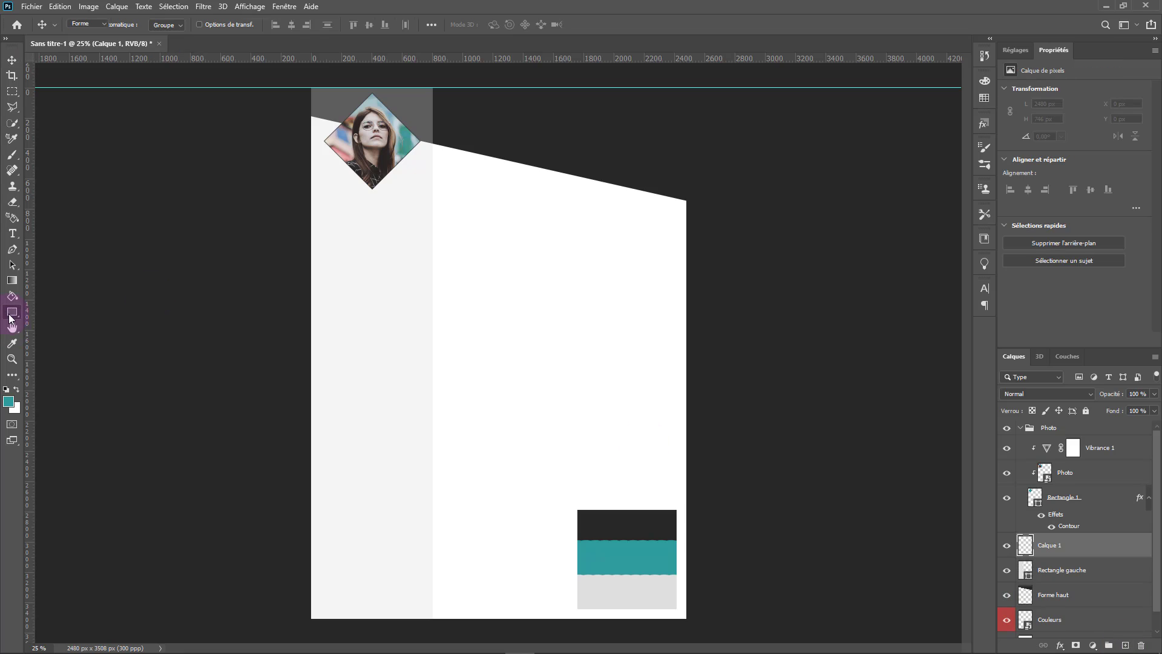
Step: Draw a downward-pointing triangle custom shape about 560 × 572 px over the lower part of the diamond
{"action": "right_click", "coordinate": [12, 312]}
{"action": "left_click", "coordinate": [61, 373]}
{"action": "left_click", "coordinate": [500, 25]}
{"action": "left_click", "coordinate": [501, 26]}
{"action": "left_click_drag", "start_coordinate": [334, 251], "coordinate": [418, 165]}
Step: Remove the triangle's fill and give it a dark dotted stroke
{"action": "left_click", "coordinate": [144, 25]}
{"action": "left_click", "coordinate": [72, 49]}
{"action": "left_click", "coordinate": [186, 25]}
{"action": "left_click", "coordinate": [109, 89]}
{"action": "left_click", "coordinate": [254, 25]}
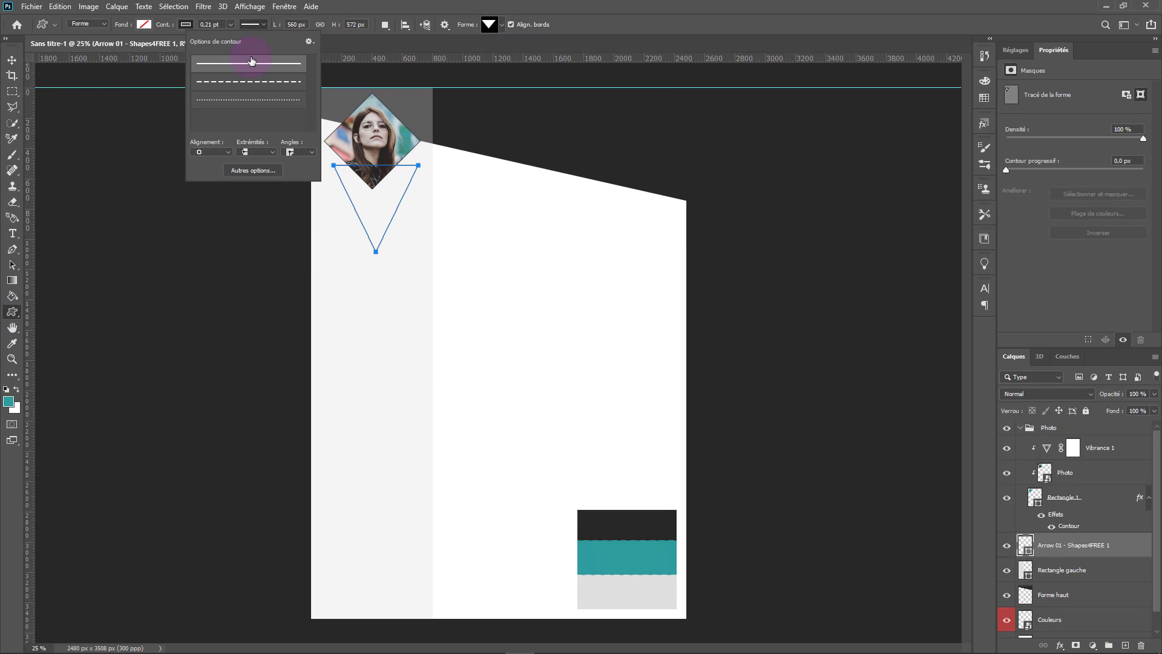
{"action": "left_click", "coordinate": [250, 99]}
Step: Set the triangle's stroke width to 1.43 pt
{"action": "left_click", "coordinate": [231, 25]}
{"action": "left_click_drag", "start_coordinate": [222, 41], "coordinate": [234, 41]}
{"action": "key", "text": "v"}
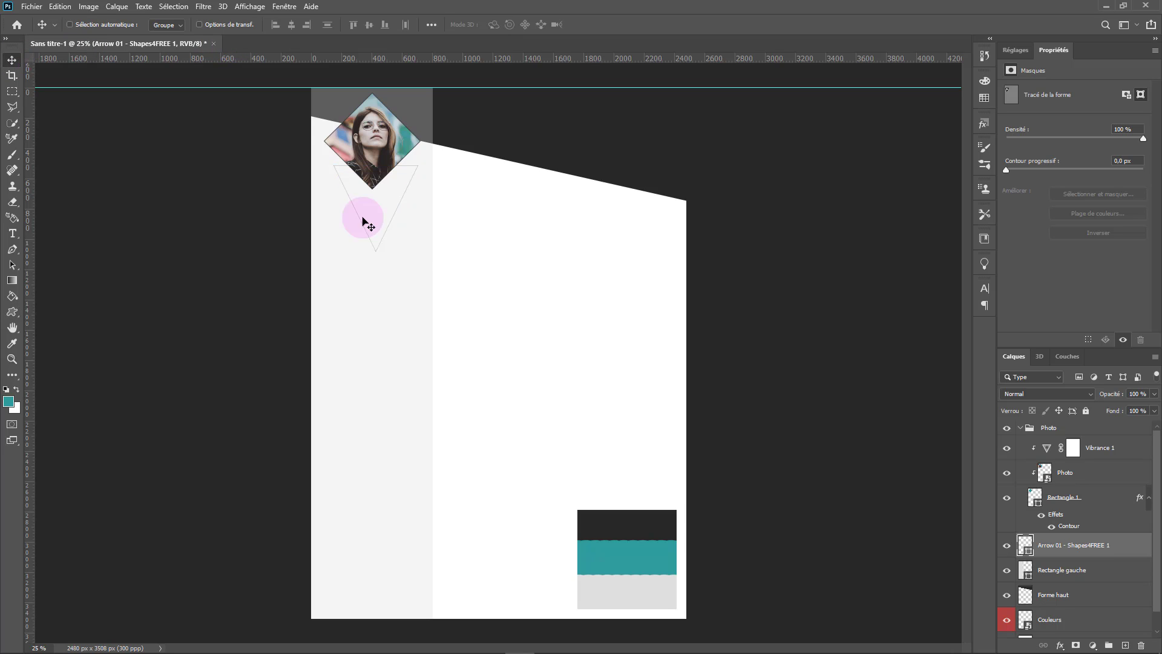
{"action": "scroll", "coordinate": [342, 163], "scroll_direction": "up", "scroll_amount": 5}
{"action": "key", "text": "u"}
{"action": "left_click", "coordinate": [231, 25]}
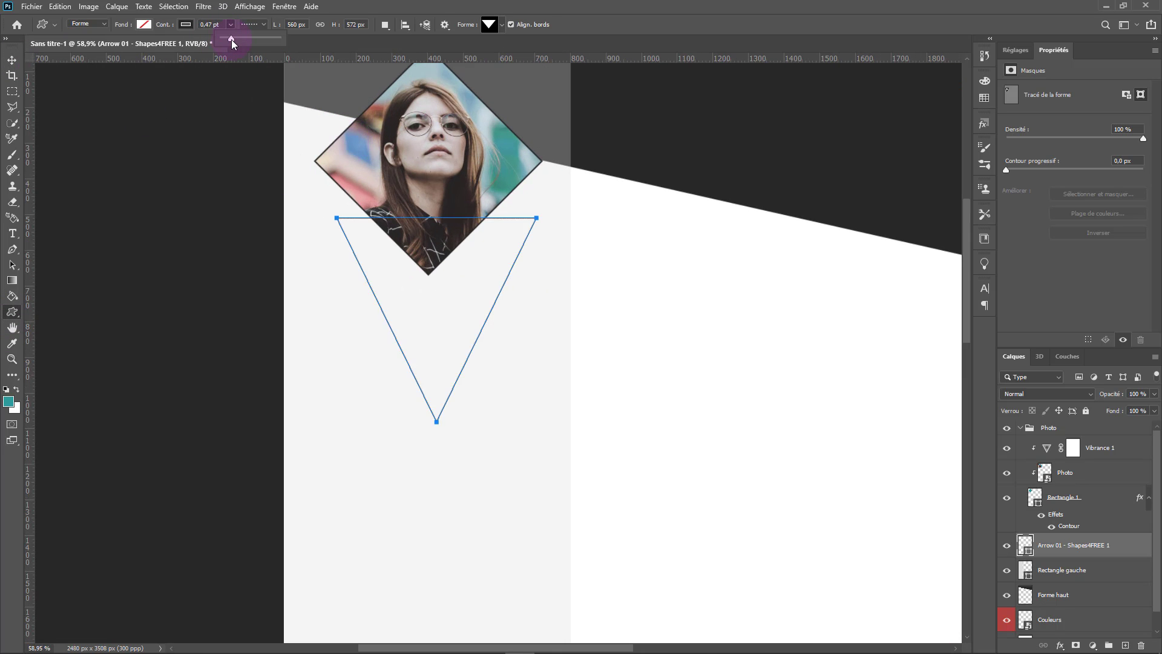
{"action": "left_click_drag", "start_coordinate": [228, 38], "coordinate": [226, 41]}
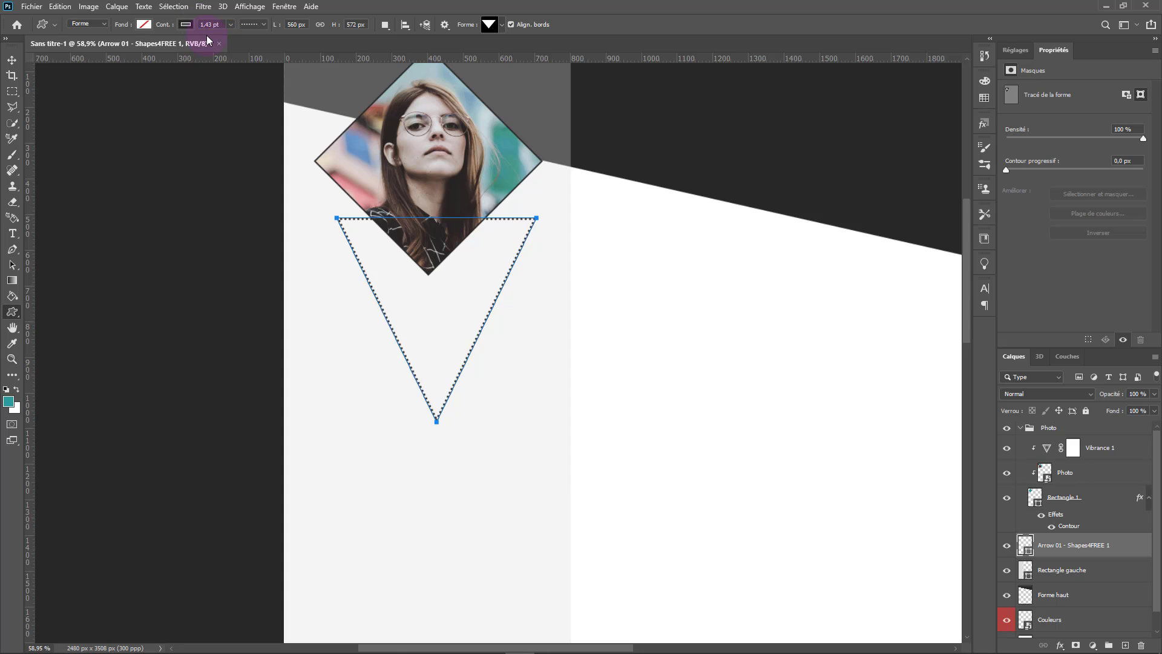
Step: Move the dotted triangle up behind the diamond, rotate it about 72°, and adjust its size so its corners stick out around the photo
{"action": "left_click", "coordinate": [11, 61]}
{"action": "scroll", "coordinate": [475, 371], "scroll_direction": "up", "scroll_amount": 2}
{"action": "left_click_drag", "start_coordinate": [475, 371], "coordinate": [481, 243]}
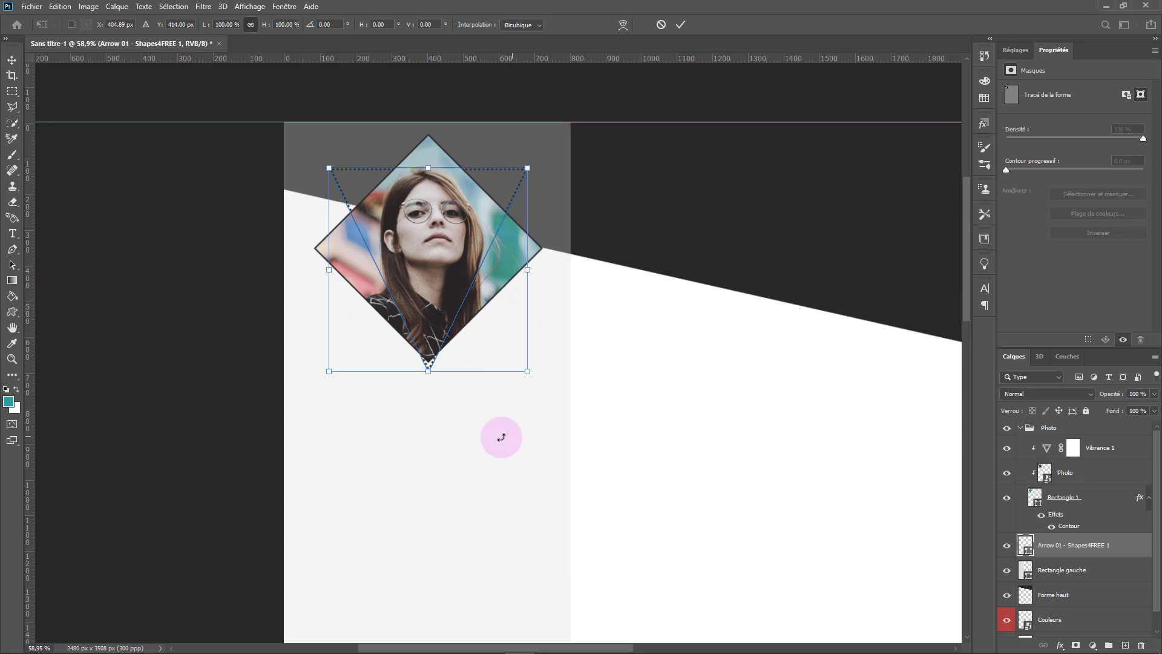
{"action": "left_click_drag", "start_coordinate": [498, 433], "coordinate": [424, 280]}
{"action": "left_click_drag", "start_coordinate": [470, 139], "coordinate": [485, 135]}
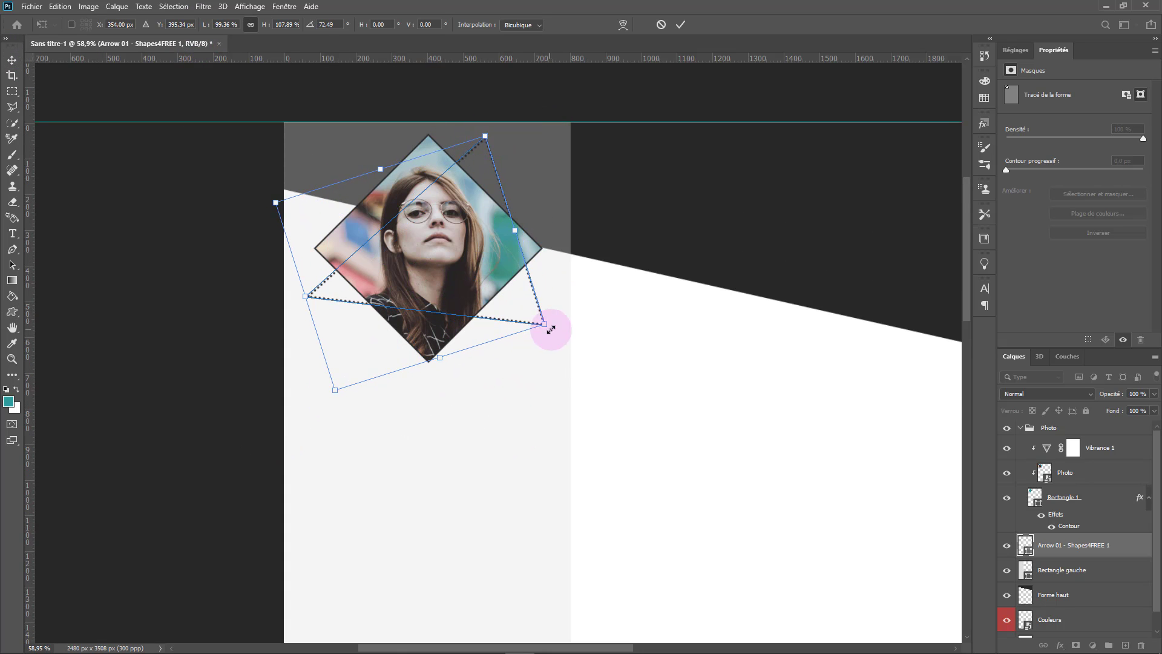
{"action": "left_click_drag", "start_coordinate": [563, 331], "coordinate": [502, 321]}
{"action": "key", "text": "Return"}
Step: Create a new layer group above the Photo group, name it Texte Nom, and label it violet
{"action": "key", "text": "ctrl+minus"}
{"action": "key", "text": "ctrl+minus"}
{"action": "key", "text": "ctrl+minus"}
{"action": "key", "text": "ctrl+g"}
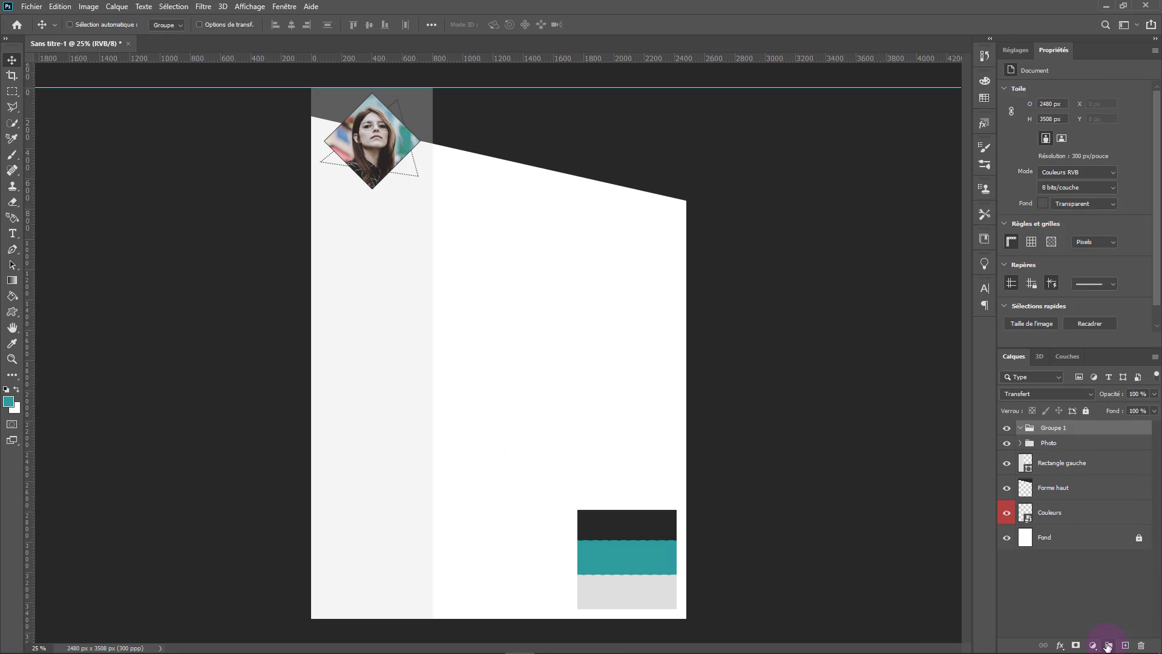
{"action": "left_click", "coordinate": [1050, 430]}
{"action": "type", "text": "Texte N"}
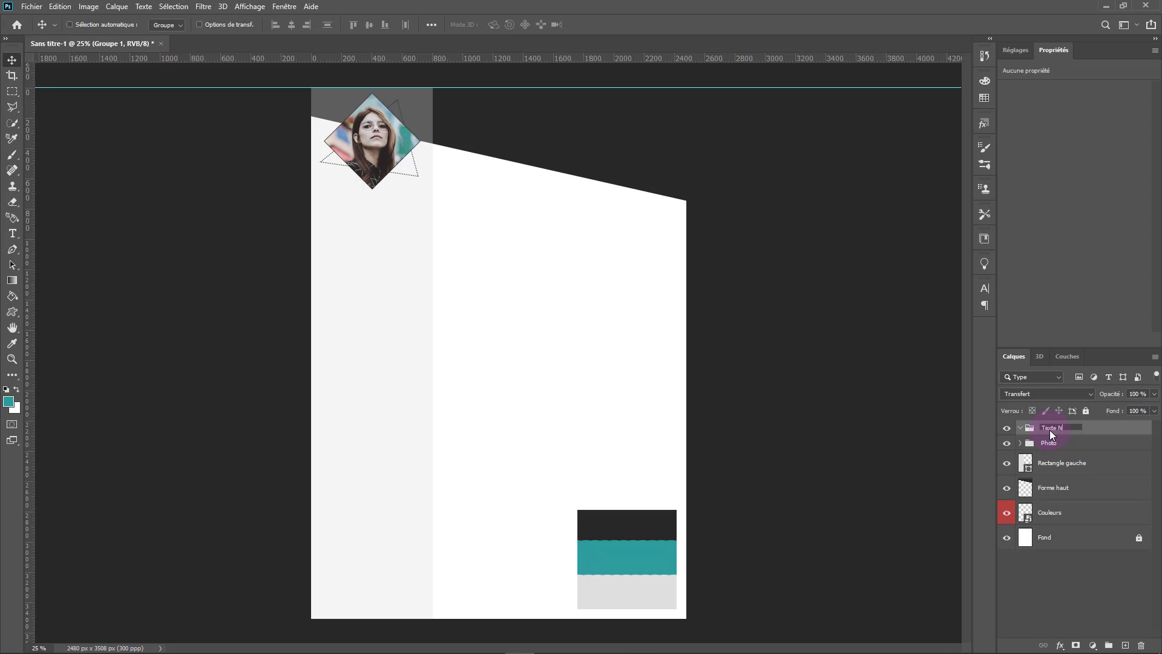
{"action": "type", "text": "om"}
{"action": "key", "text": "Return"}
{"action": "right_click", "coordinate": [1007, 427]}
{"action": "left_click", "coordinate": [1040, 474]}
Step: Add the text "Nom Prénom" in the dark header, to the right of the photo
{"action": "left_click", "coordinate": [12, 234]}
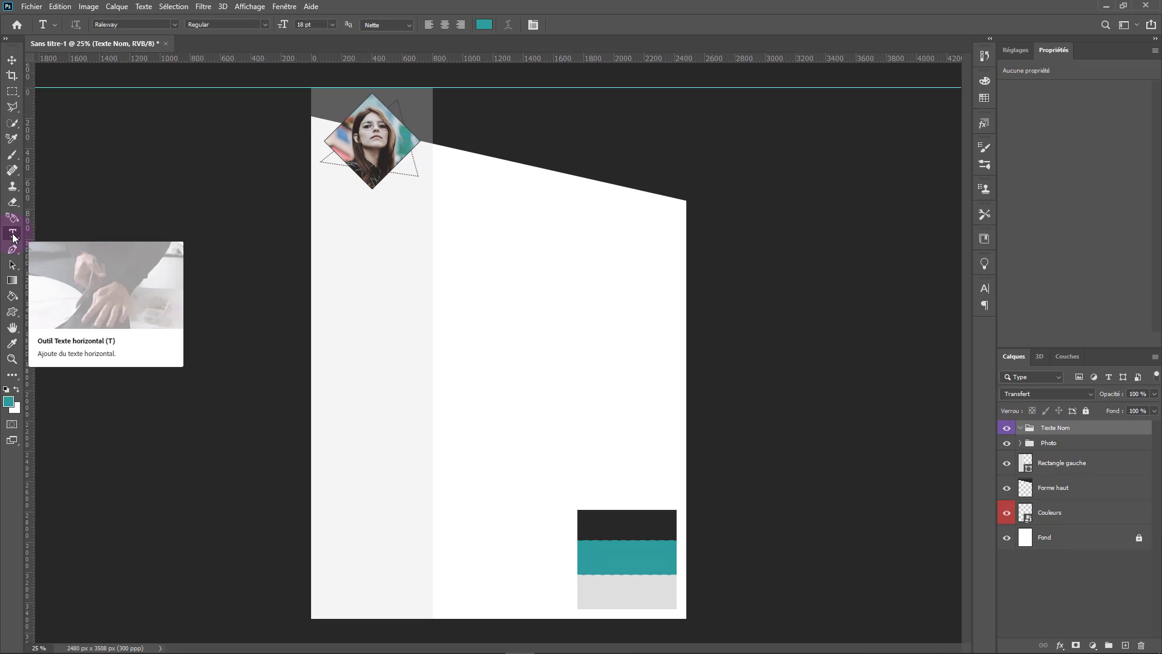
{"action": "left_click", "coordinate": [477, 127]}
{"action": "type", "text": "Nom Prénom"}
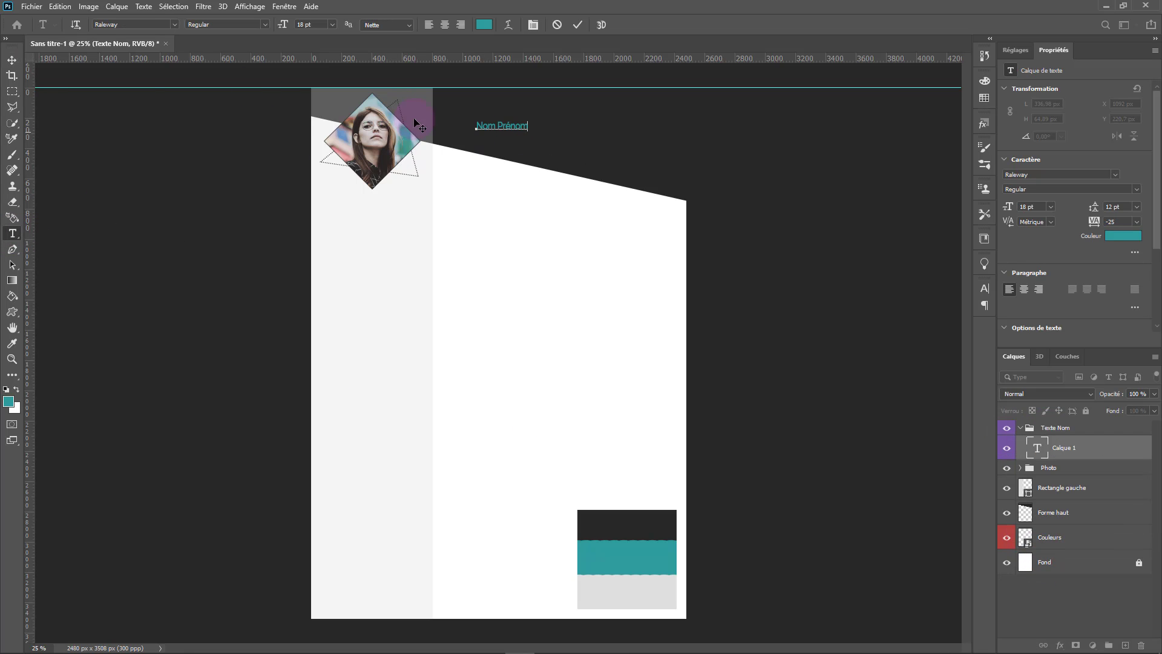
Step: Colour the "Nom Prénom" text white and set its font to Helvetica Neue
{"action": "left_click", "coordinate": [12, 60]}
{"action": "left_click", "coordinate": [1124, 238]}
{"action": "left_click_drag", "start_coordinate": [783, 416], "coordinate": [751, 389]}
{"action": "left_click", "coordinate": [1055, 386]}
{"action": "left_click", "coordinate": [1033, 175]}
{"action": "type", "text": "h"}
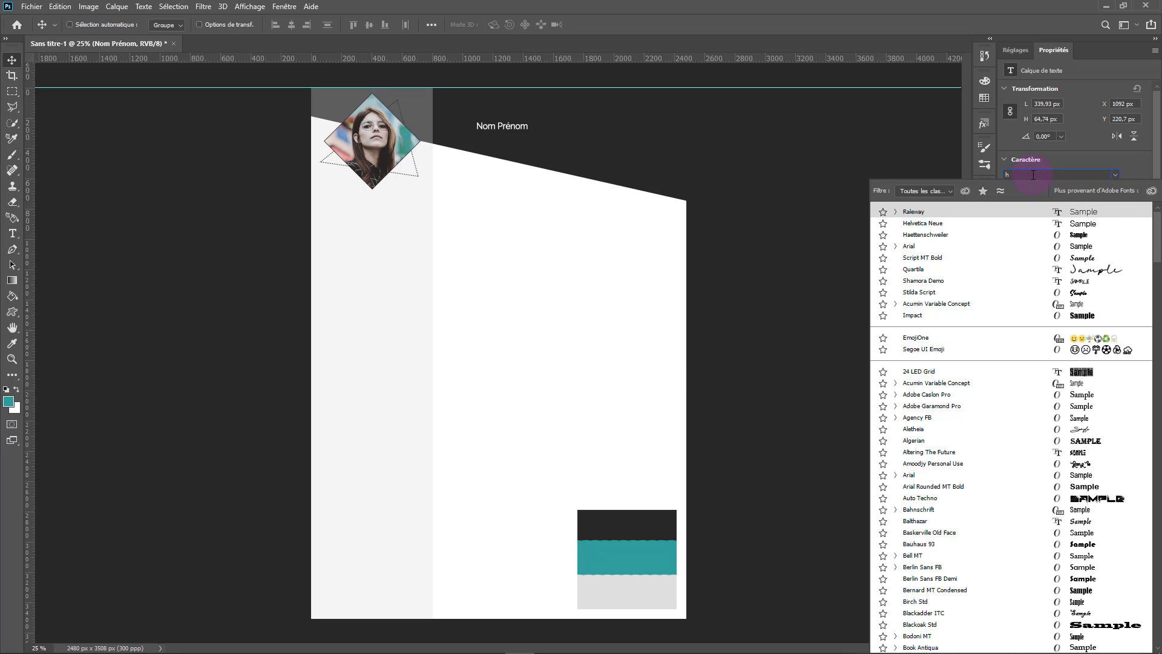
{"action": "type", "text": "elve"}
{"action": "left_click", "coordinate": [923, 212]}
Step: Format the name text with 0 tracking, no faux bold, 36 pt size and 70% vertical scale, and move it closer to the photo
{"action": "left_click", "coordinate": [1138, 222]}
{"action": "left_click", "coordinate": [1121, 293]}
{"action": "left_click", "coordinate": [984, 288]}
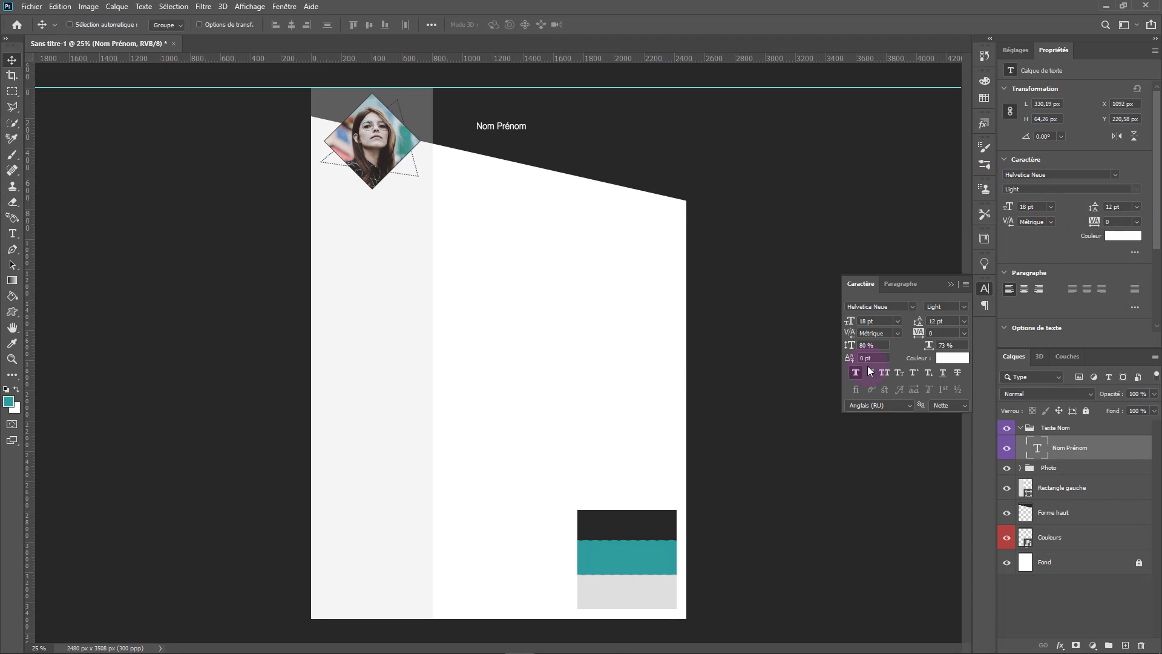
{"action": "left_click", "coordinate": [856, 373]}
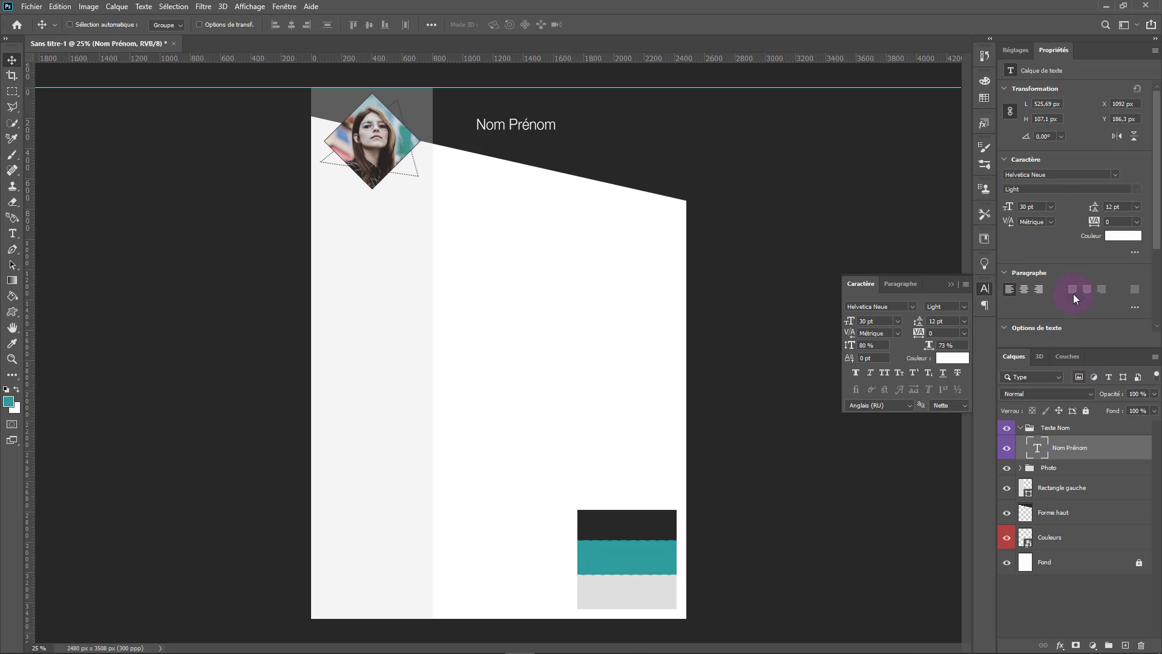
{"action": "left_click", "coordinate": [1051, 207]}
{"action": "left_click", "coordinate": [1037, 332]}
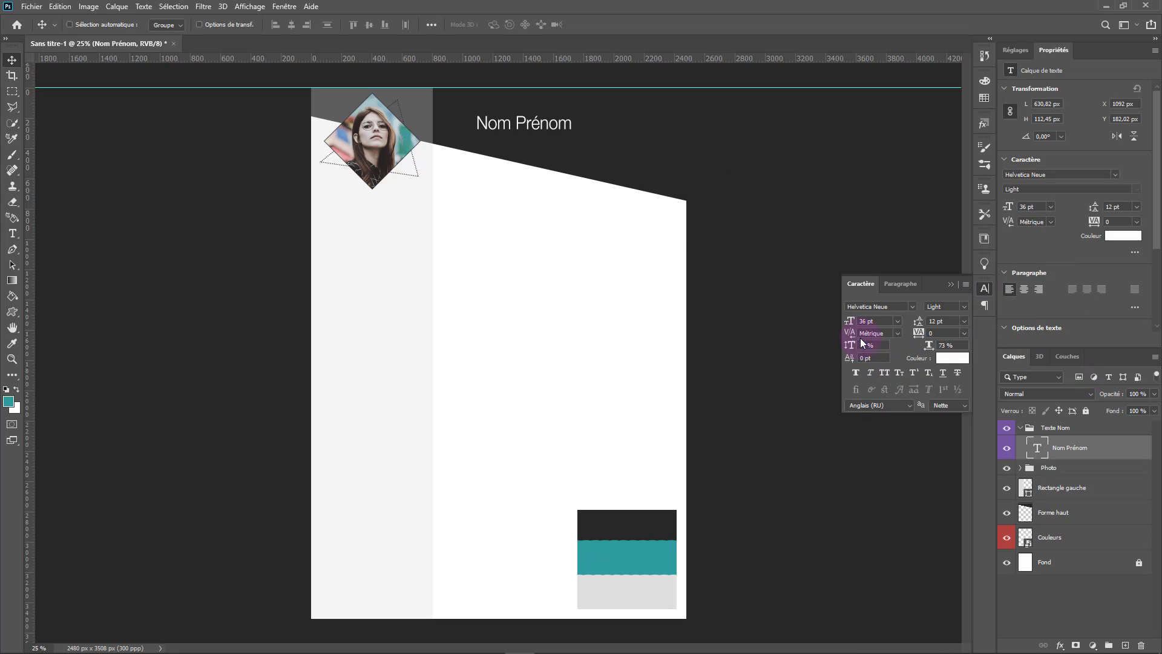
{"action": "left_click_drag", "start_coordinate": [548, 102], "coordinate": [532, 104]}
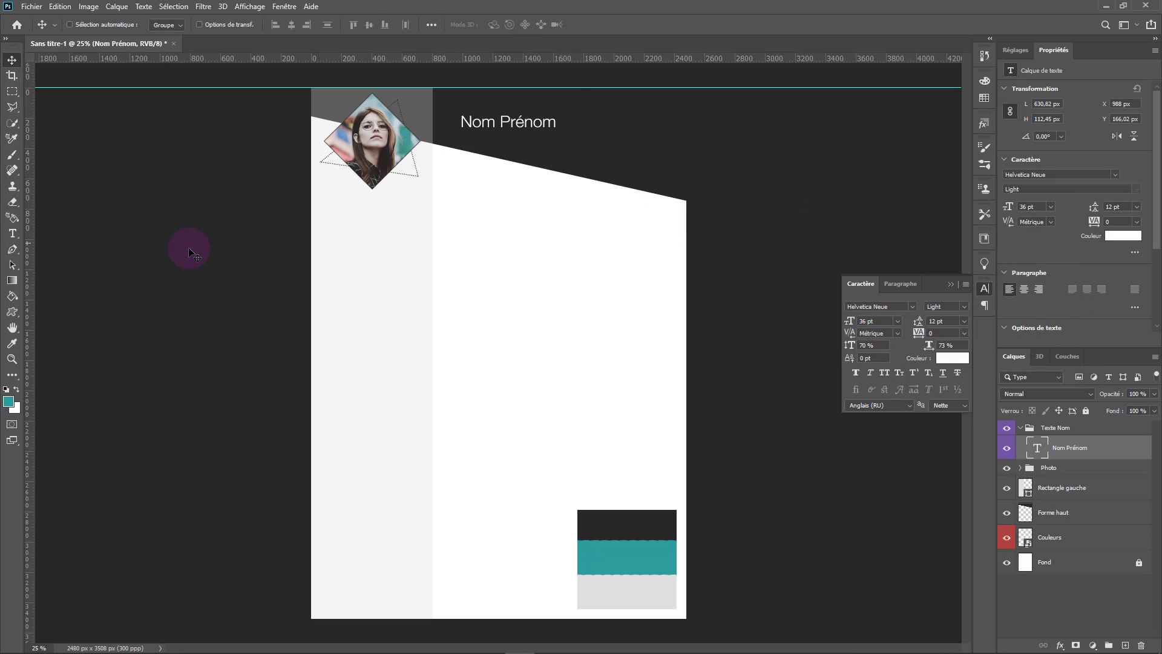
Step: Add the text "Titre du poste" in the dark header below the name
{"action": "key", "text": "t"}
{"action": "left_click", "coordinate": [519, 162]}
{"action": "key", "text": "BackSpace"}
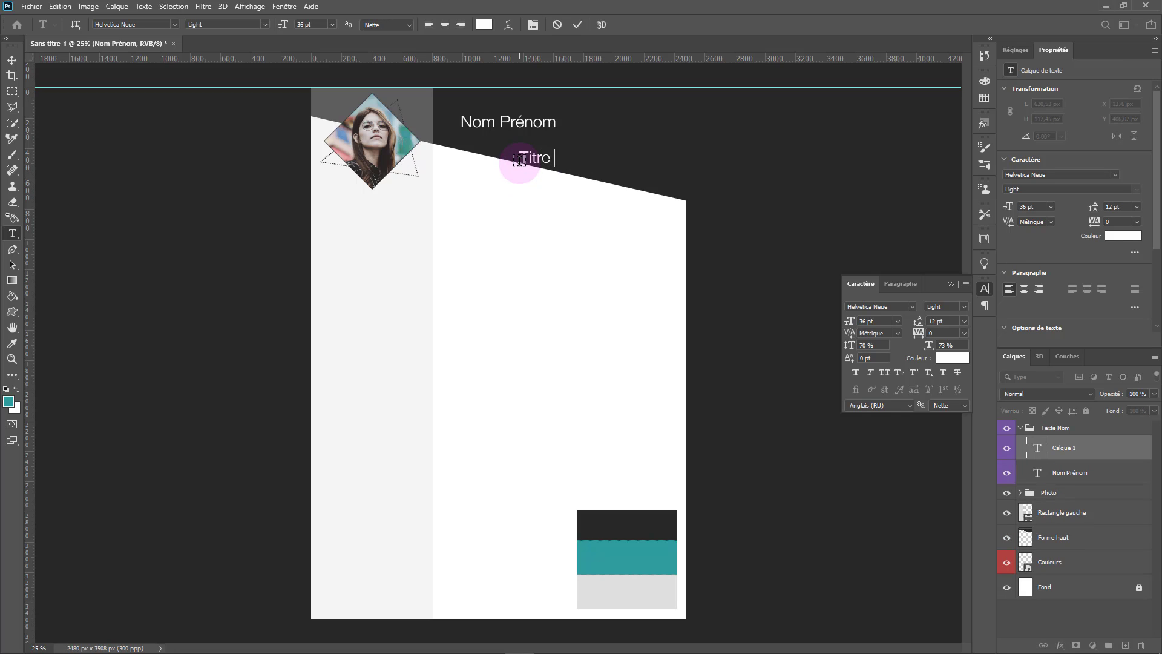
{"action": "left_click", "coordinate": [12, 60]}
Step: Colour the job title with the palette's teal (#2e9a9d) and set its size to 24 pt
{"action": "left_click", "coordinate": [955, 358]}
{"action": "left_click", "coordinate": [637, 552]}
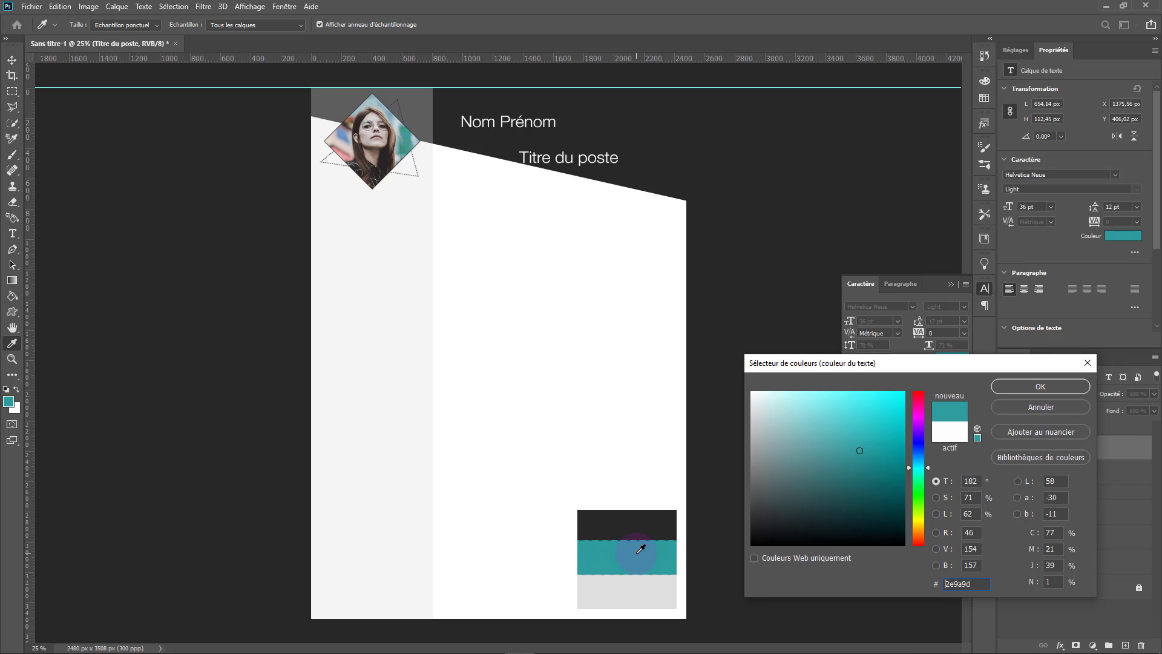
{"action": "left_click", "coordinate": [1040, 386]}
{"action": "left_click", "coordinate": [898, 321]}
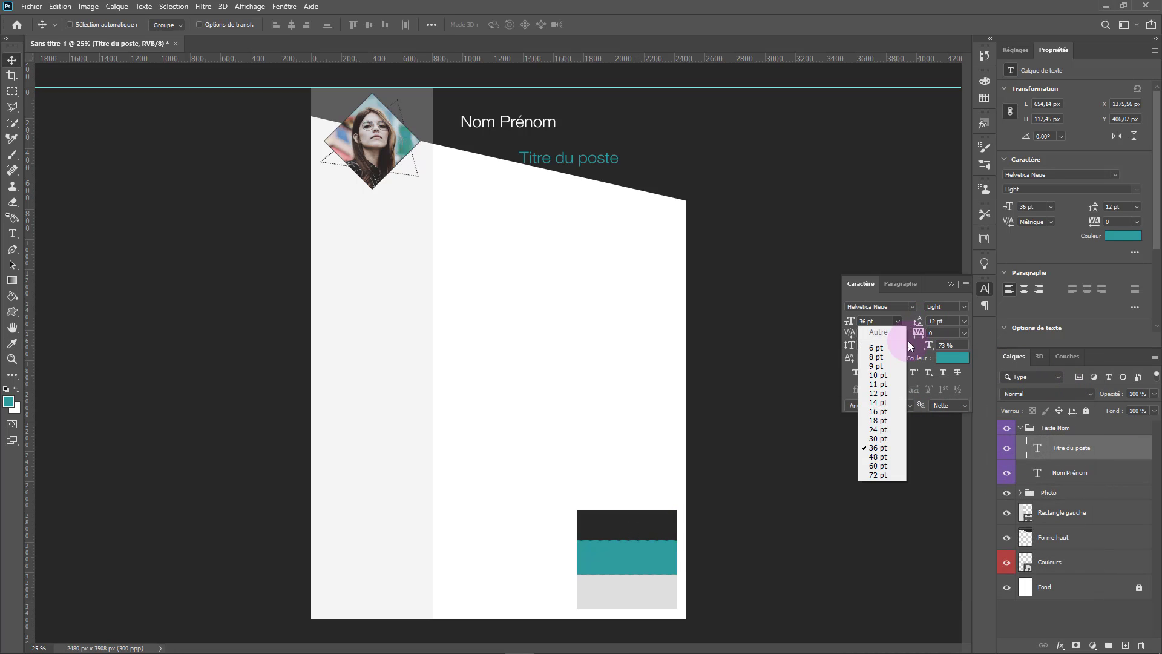
{"action": "left_click", "coordinate": [890, 429]}
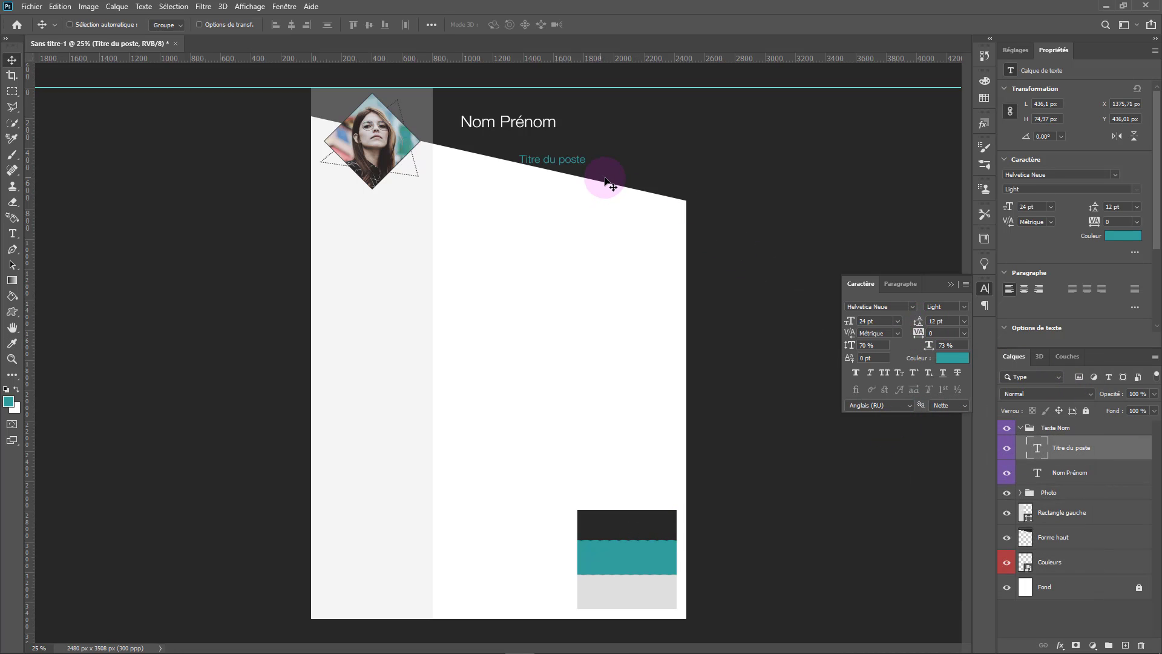
Step: Move the job title directly beneath the name and align their left edges
{"action": "left_click_drag", "start_coordinate": [604, 178], "coordinate": [550, 147]}
{"action": "key", "text": "Down"}
{"action": "key", "text": "Down"}
{"action": "key", "text": "Down"}
{"action": "key", "text": "Down"}
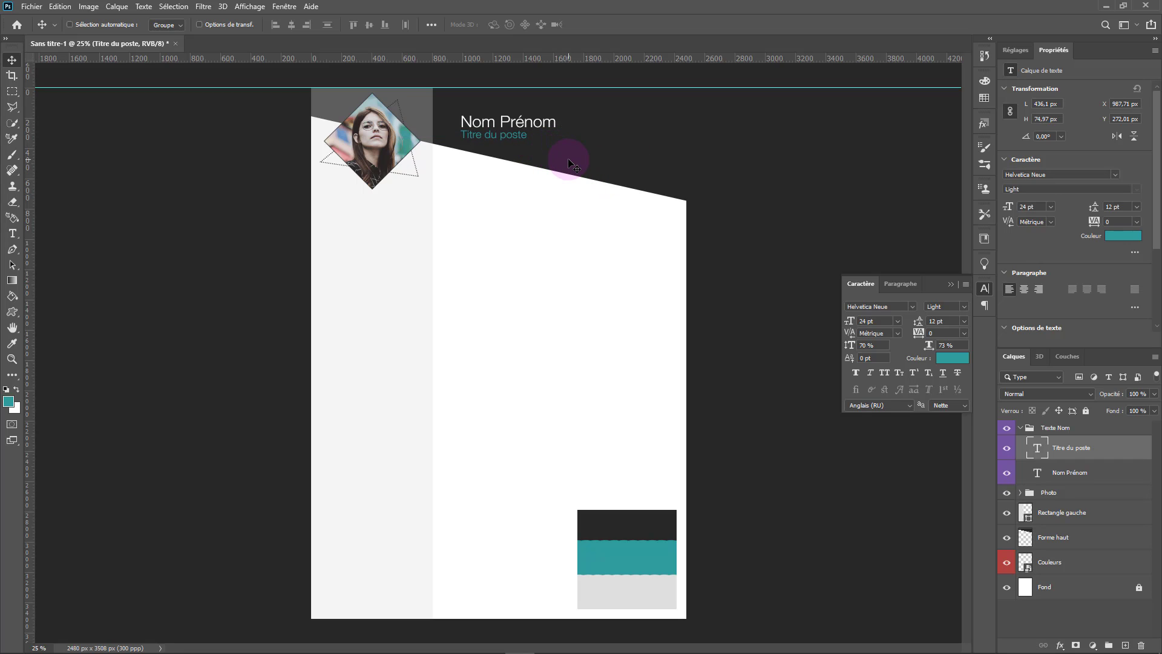
{"action": "key", "text": "Down"}
{"action": "key", "text": "Down"}
{"action": "key", "text": "Down"}
{"action": "key", "text": "Down"}
{"action": "key", "text": "Down"}
{"action": "key", "text": "Down"}
{"action": "key", "text": "Down"}
{"action": "key", "text": "Down"}
Step: Reduce the job title's size to 18 pt
{"action": "left_click", "coordinate": [897, 322]}
{"action": "left_click", "coordinate": [887, 418]}
{"action": "scroll", "coordinate": [496, 138], "scroll_direction": "up", "scroll_amount": 1}
{"action": "scroll", "coordinate": [497, 180], "scroll_direction": "down", "scroll_amount": 1}
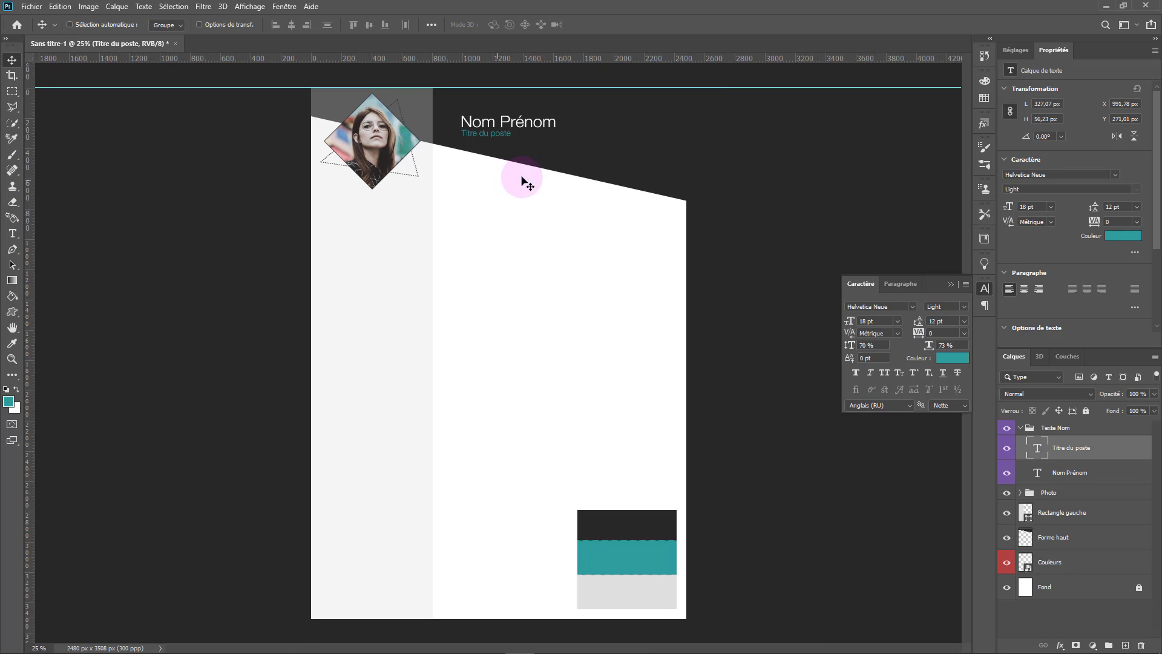
{"action": "left_click", "coordinate": [950, 285]}
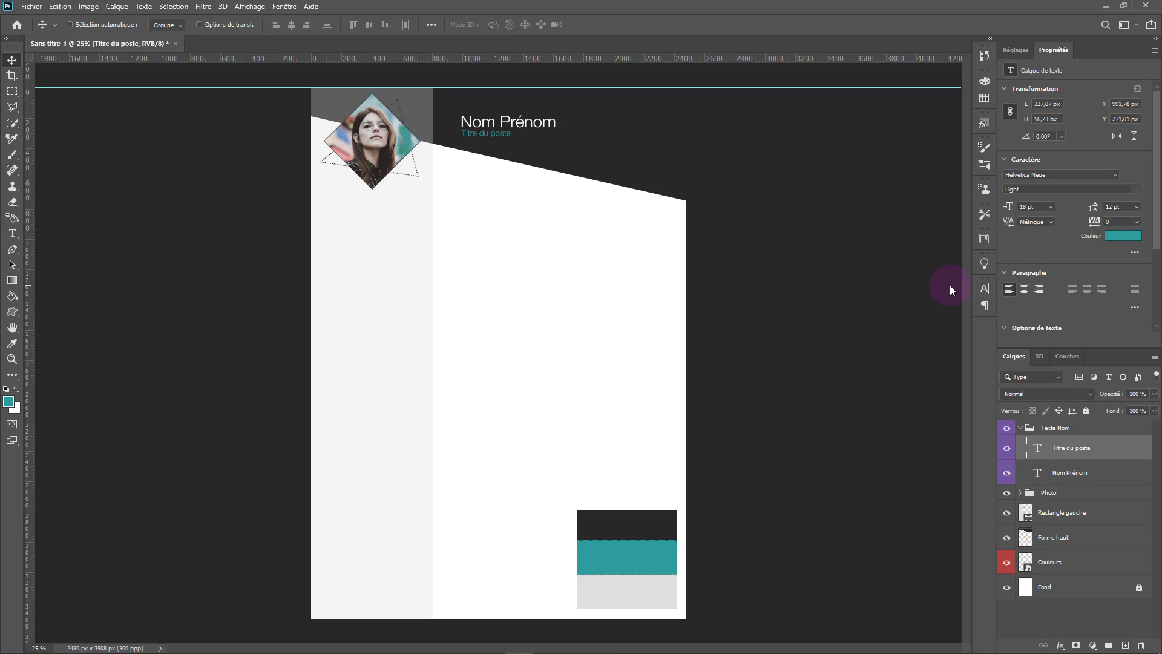
Step: Draw a text box about 1596 × 332 px below the header and write a French self-introduction ending "J'ai mon permis B avec une voiture, etc..."
{"action": "left_click", "coordinate": [12, 233]}
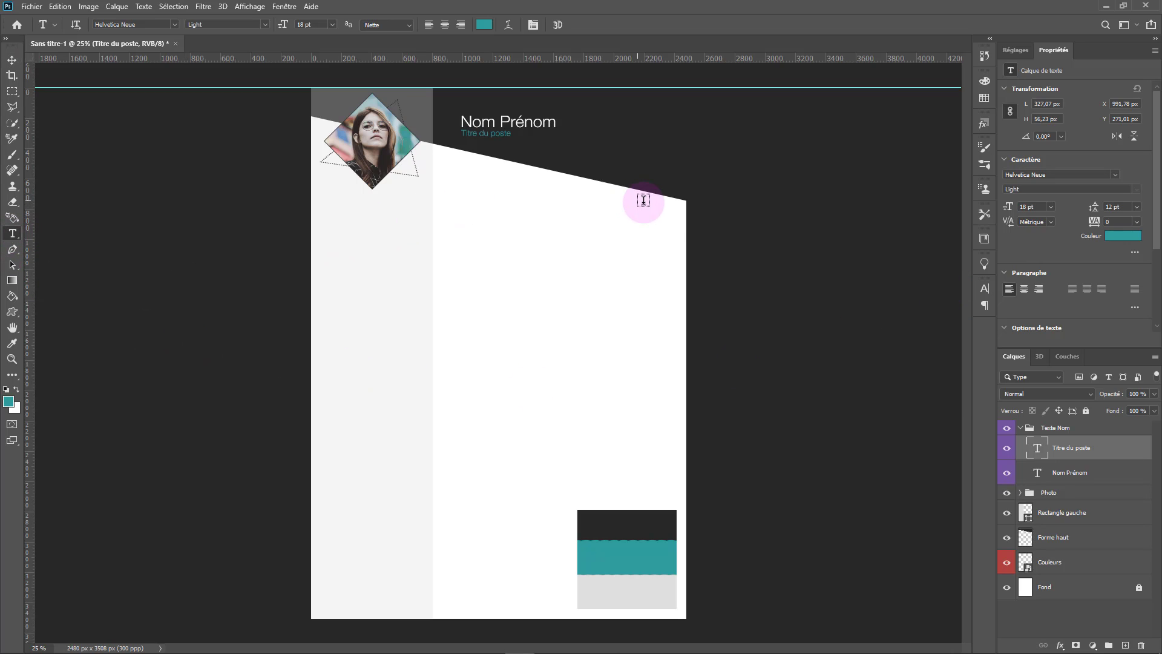
{"action": "left_click_drag", "start_coordinate": [680, 208], "coordinate": [440, 256]}
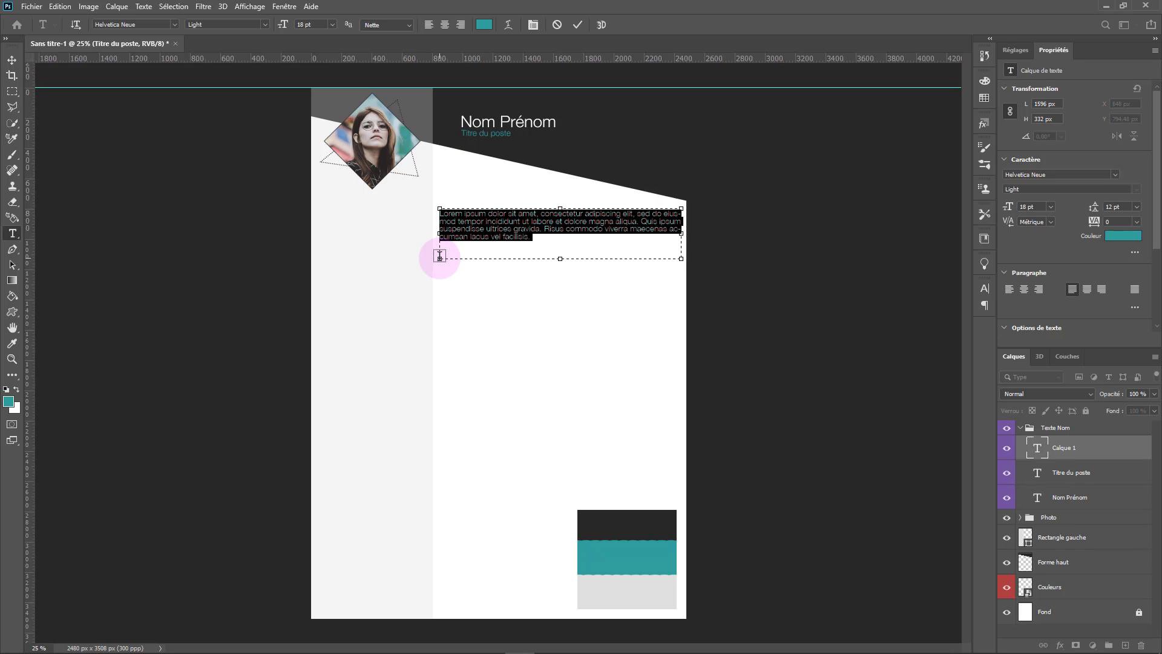
{"action": "key", "text": "BackSpace"}
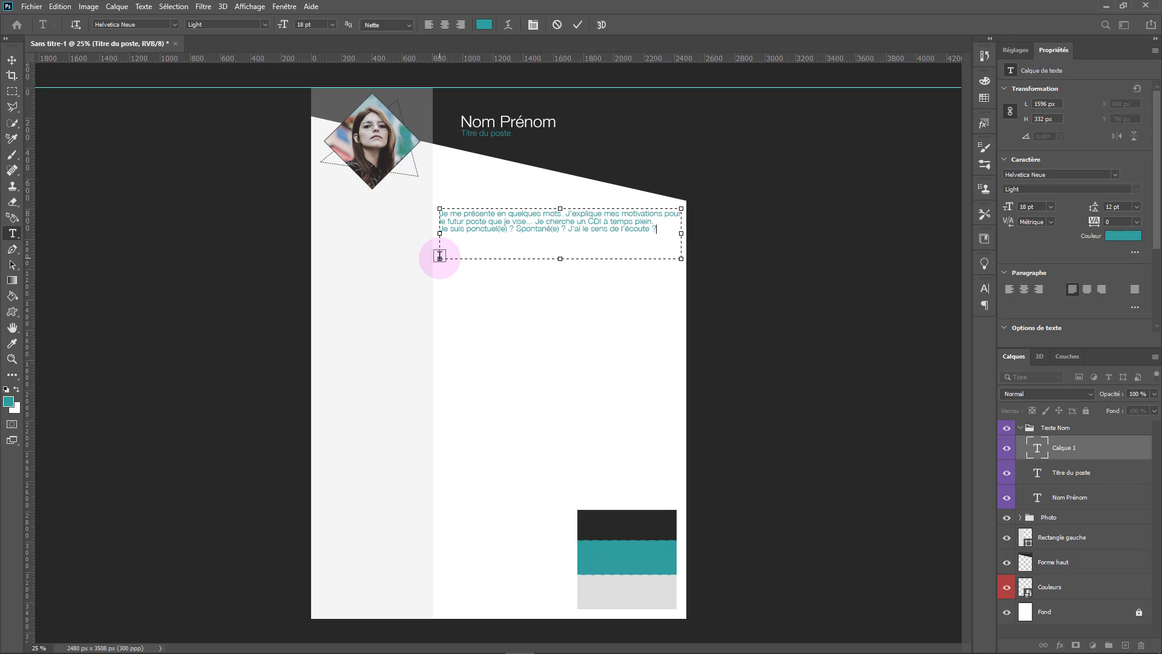
{"action": "type", "text": "J'a"}
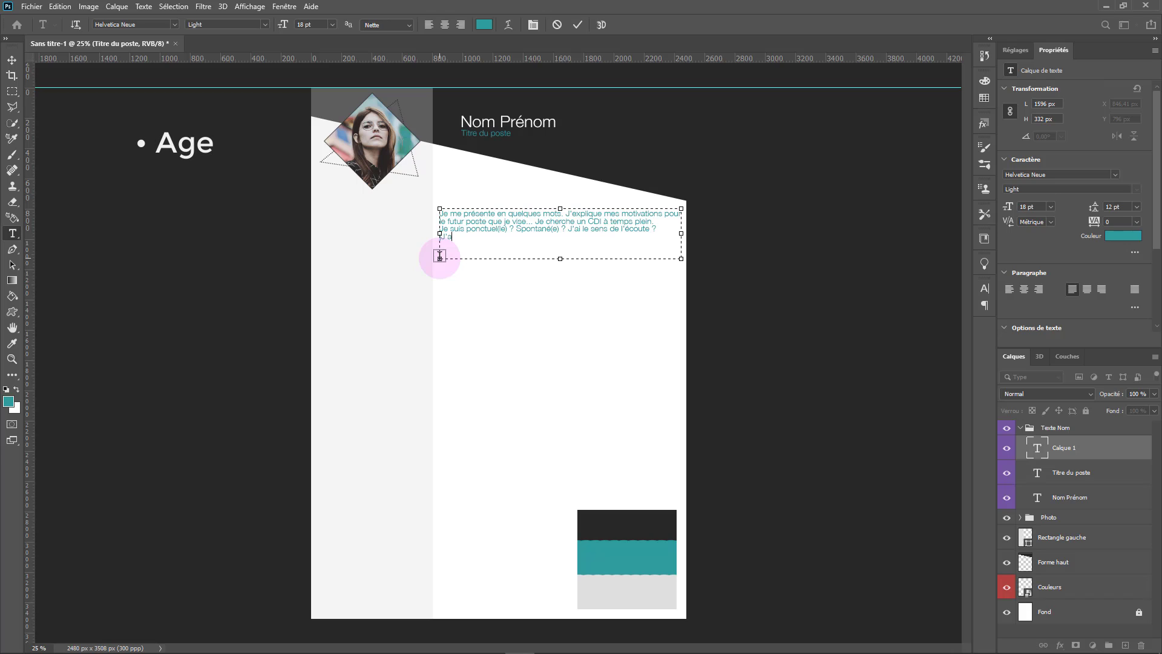
{"action": "type", "text": "i mon permis B a"}
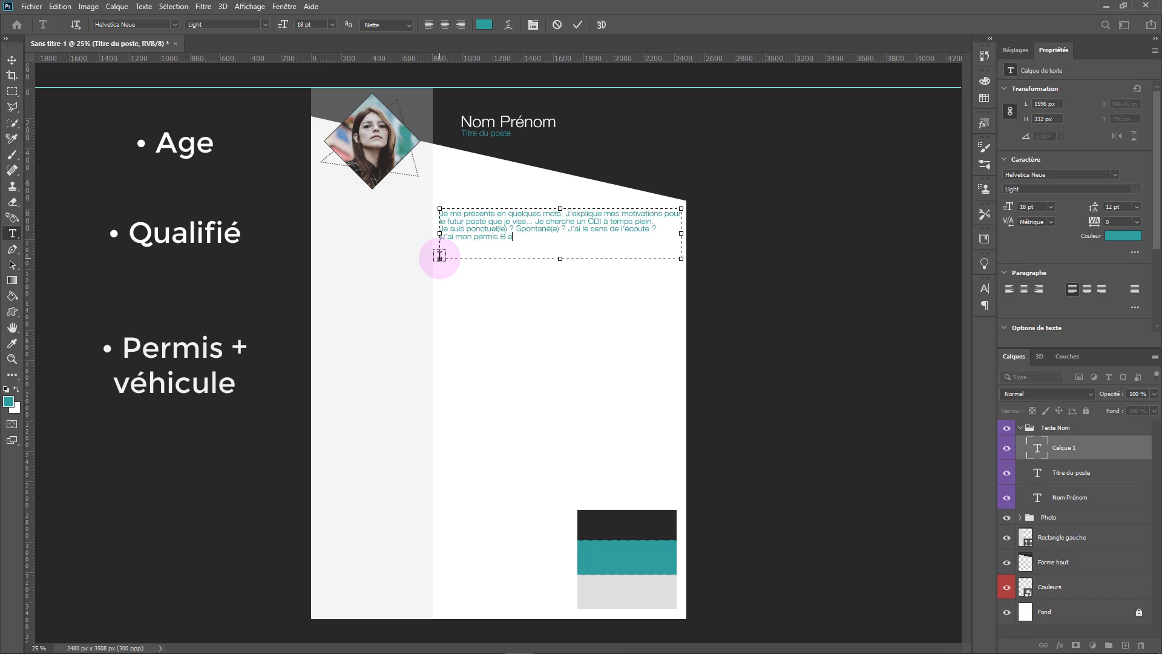
{"action": "type", "text": "vec une voiture, etc..."}
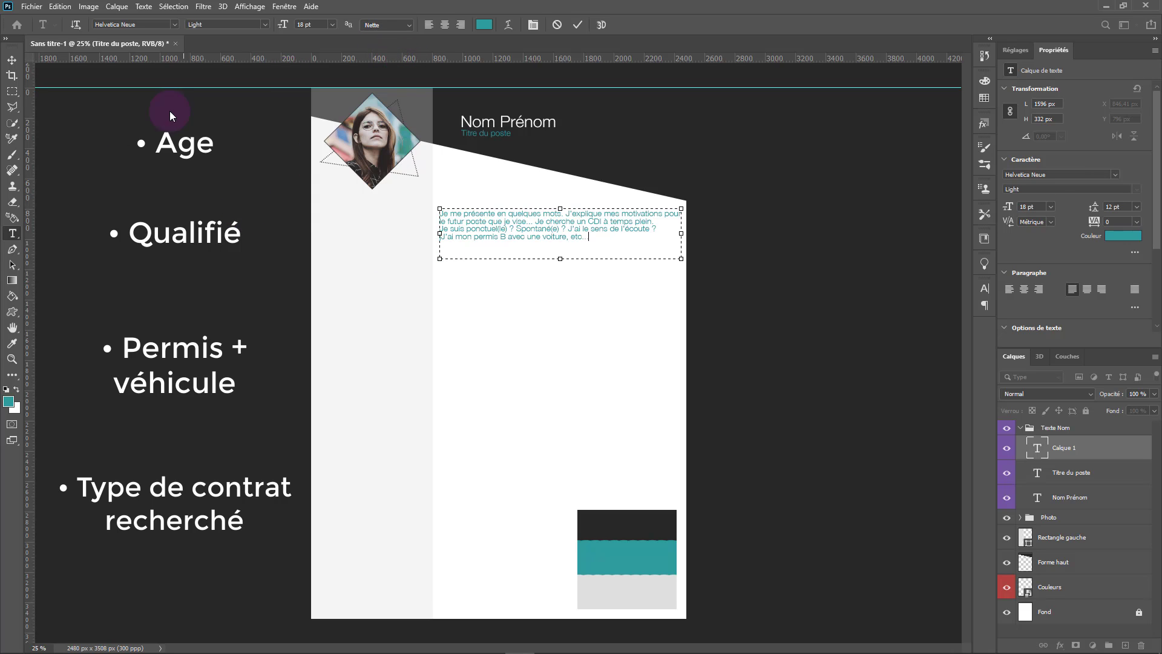
{"action": "key", "text": "ctrl+Return"}
{"action": "key", "text": "v"}
Step: Colour the introduction paragraph with the palette's dark grey (#282828) and set its leading to 14 pt
{"action": "left_click", "coordinate": [1112, 235]}
{"action": "left_click", "coordinate": [629, 524]}
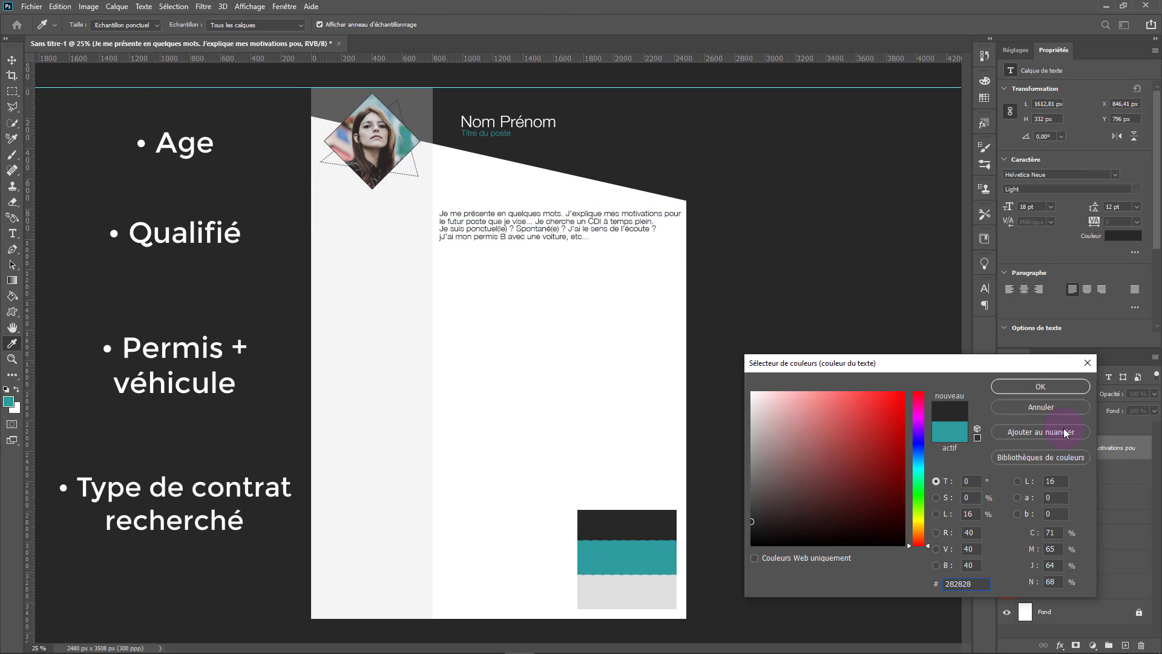
{"action": "left_click", "coordinate": [1041, 390]}
{"action": "left_click", "coordinate": [1136, 207]}
{"action": "left_click", "coordinate": [1125, 288]}
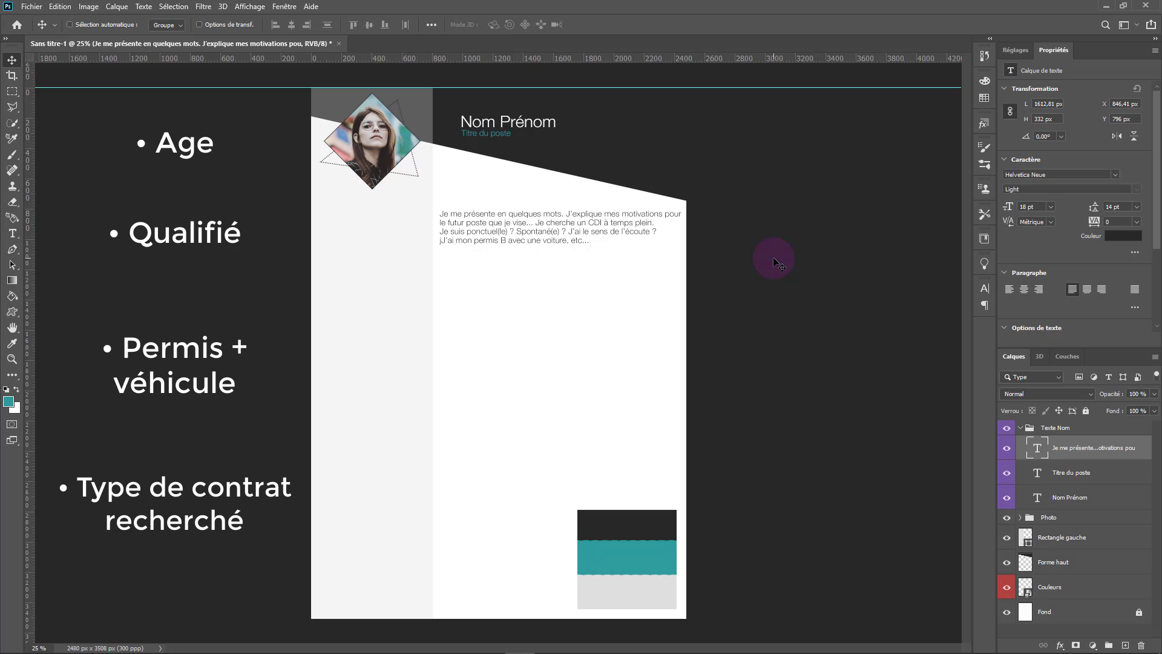
Step: Fully justify the introduction paragraph, but justify its final line with left alignment
{"action": "left_click", "coordinate": [985, 306]}
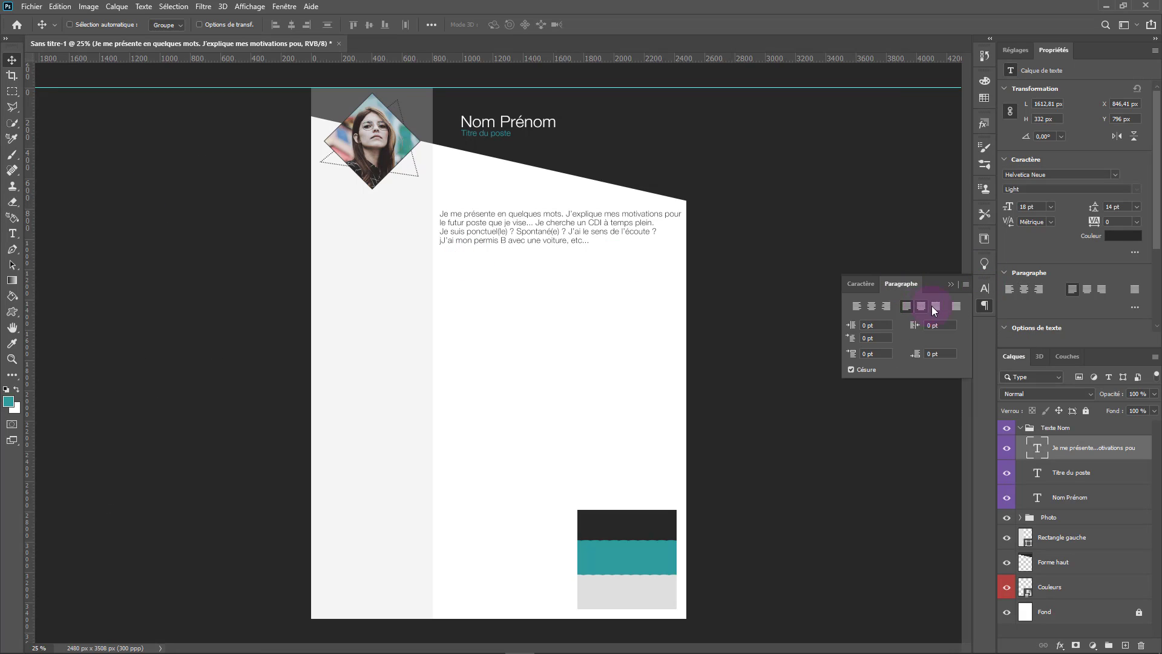
{"action": "left_click", "coordinate": [956, 305]}
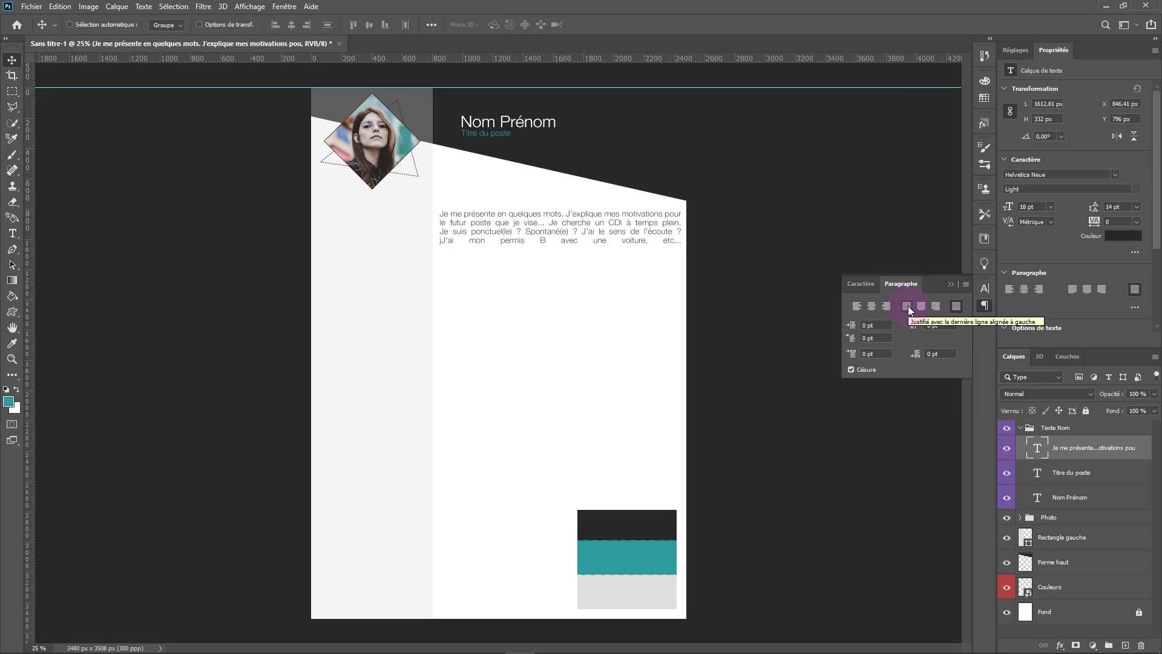
{"action": "left_click", "coordinate": [907, 307]}
{"action": "left_click", "coordinate": [957, 306]}
{"action": "left_click", "coordinate": [12, 233]}
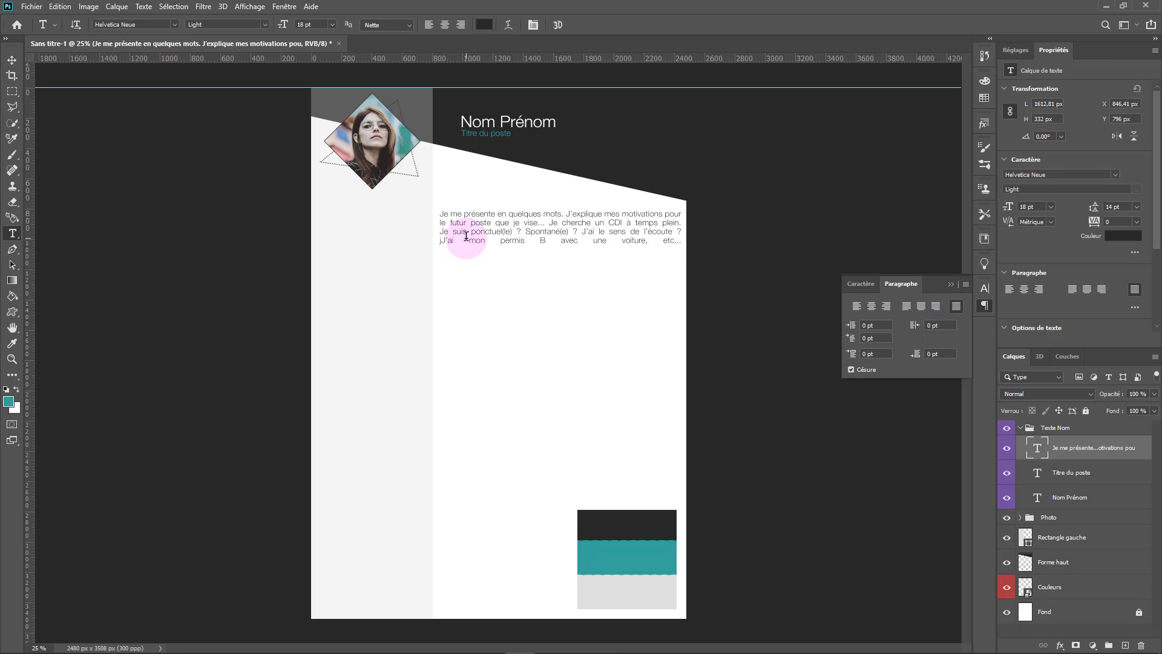
{"action": "left_click_drag", "start_coordinate": [440, 241], "coordinate": [682, 242]}
{"action": "left_click", "coordinate": [907, 308]}
{"action": "left_click", "coordinate": [11, 60]}
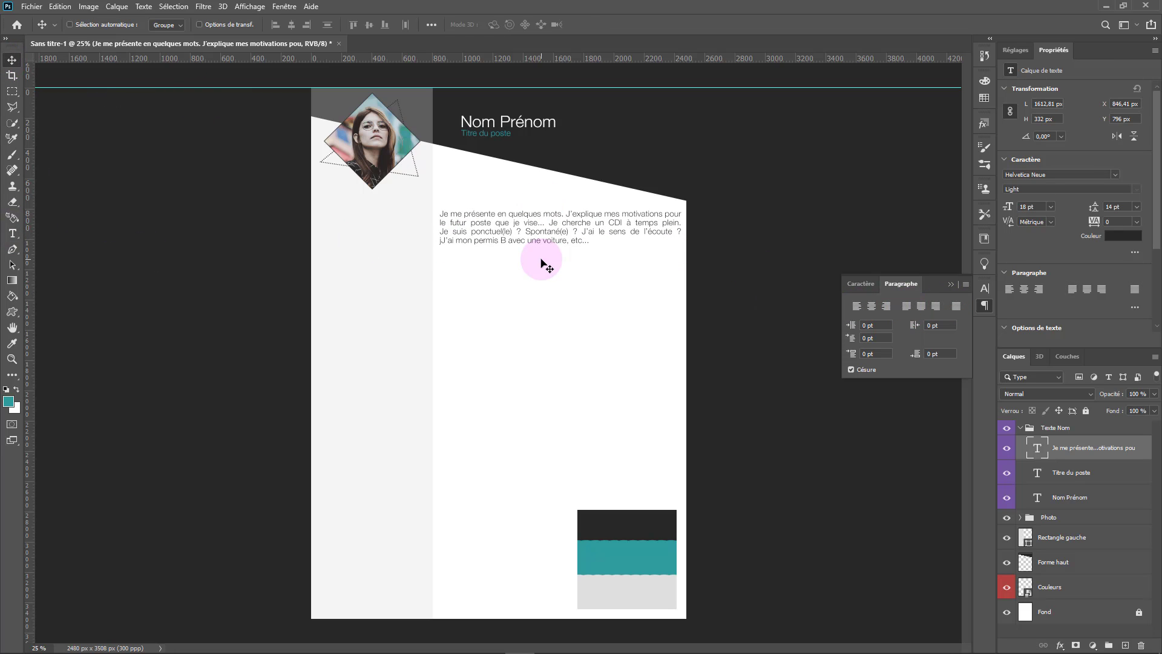
Step: Delete the stray "j" before "J'ai mon permis B" and shift the paragraph slightly towards the grey column
{"action": "left_click", "coordinate": [12, 234]}
{"action": "left_click", "coordinate": [441, 241]}
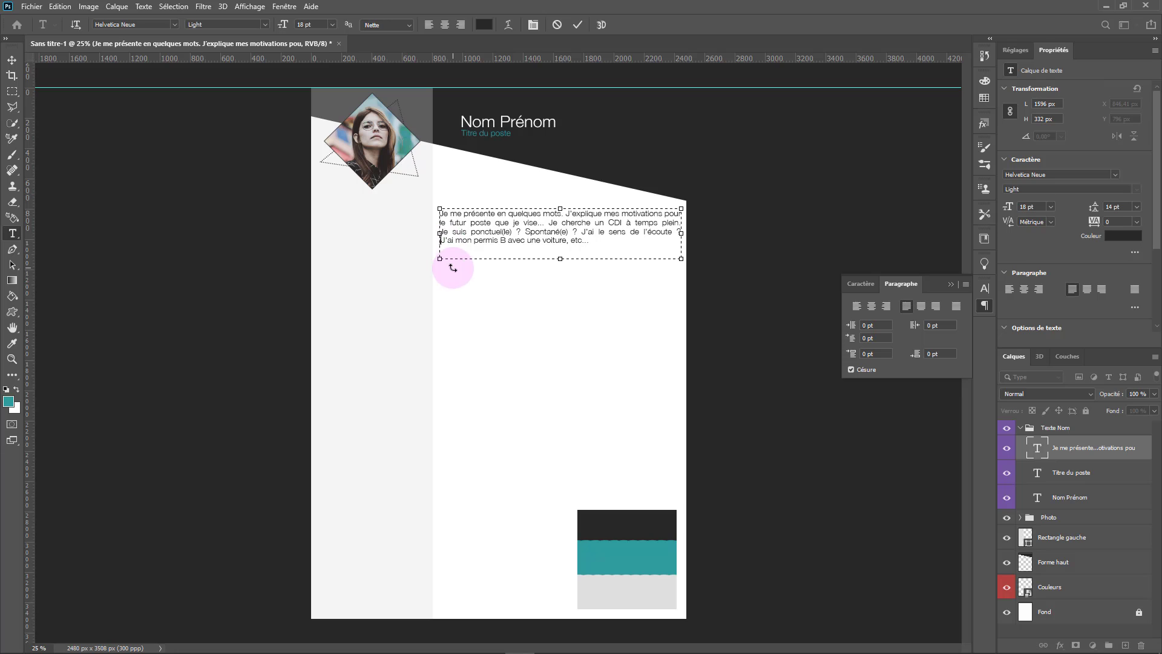
{"action": "left_click", "coordinate": [13, 60]}
{"action": "left_click", "coordinate": [524, 235]}
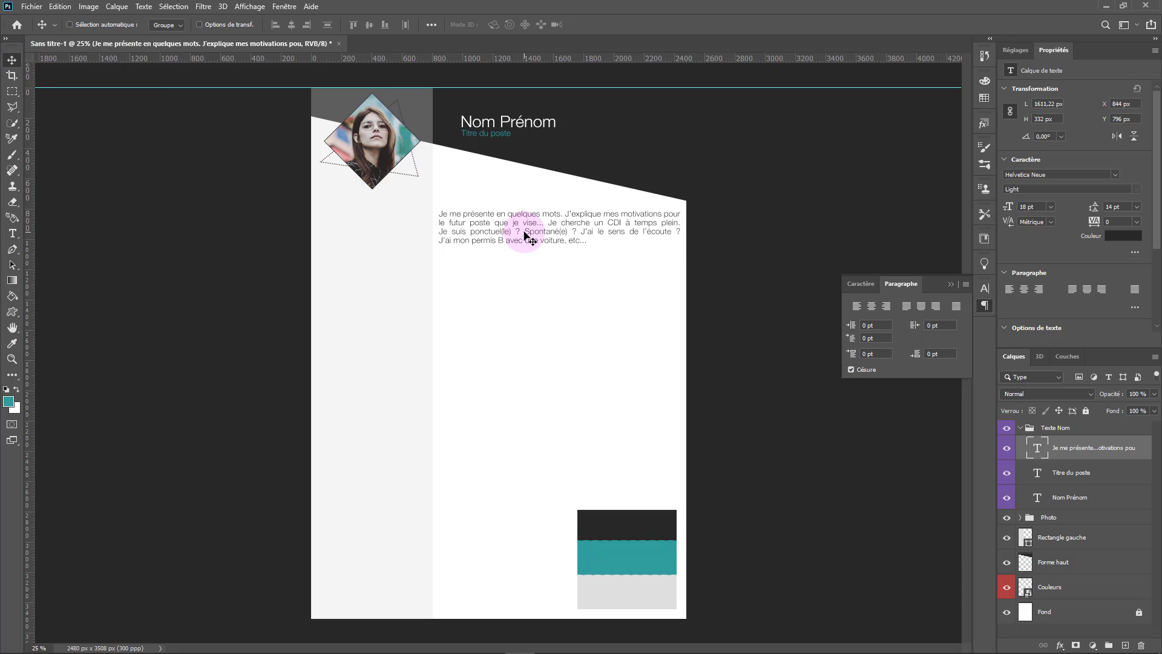
Step: Narrow the introduction's text box from both sides to about 1548 px wide
{"action": "left_click", "coordinate": [12, 234]}
{"action": "left_click", "coordinate": [474, 230]}
{"action": "left_click_drag", "start_coordinate": [438, 233], "coordinate": [443, 233]}
{"action": "left_click_drag", "start_coordinate": [681, 236], "coordinate": [679, 242]}
{"action": "left_click", "coordinate": [12, 60]}
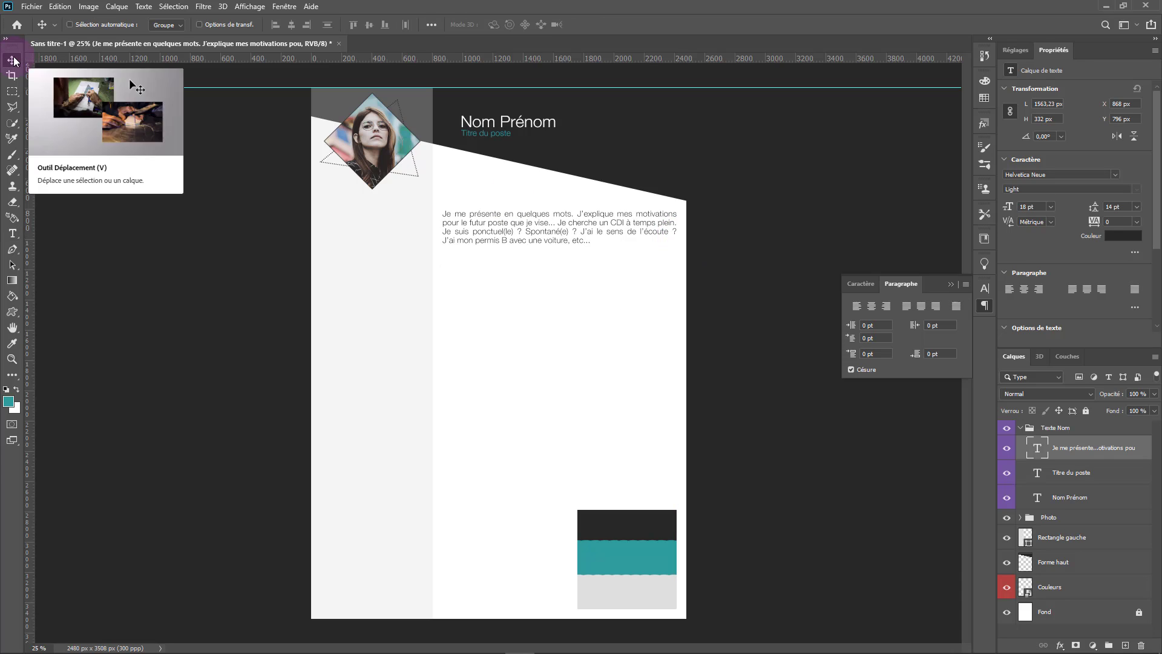
Step: Add the heading "Formations" at 24 pt below the introduction, aligned with the paragraph's left edge
{"action": "left_click", "coordinate": [12, 233]}
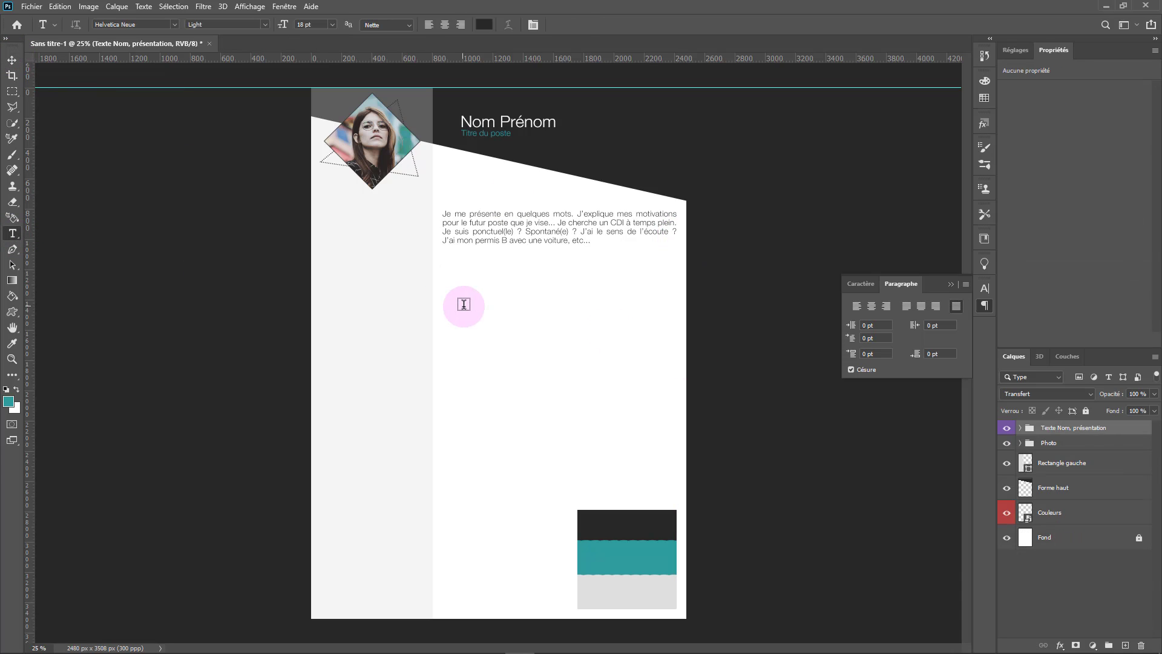
{"action": "left_click", "coordinate": [464, 304]}
{"action": "type", "text": "Formations"}
{"action": "left_click", "coordinate": [13, 60]}
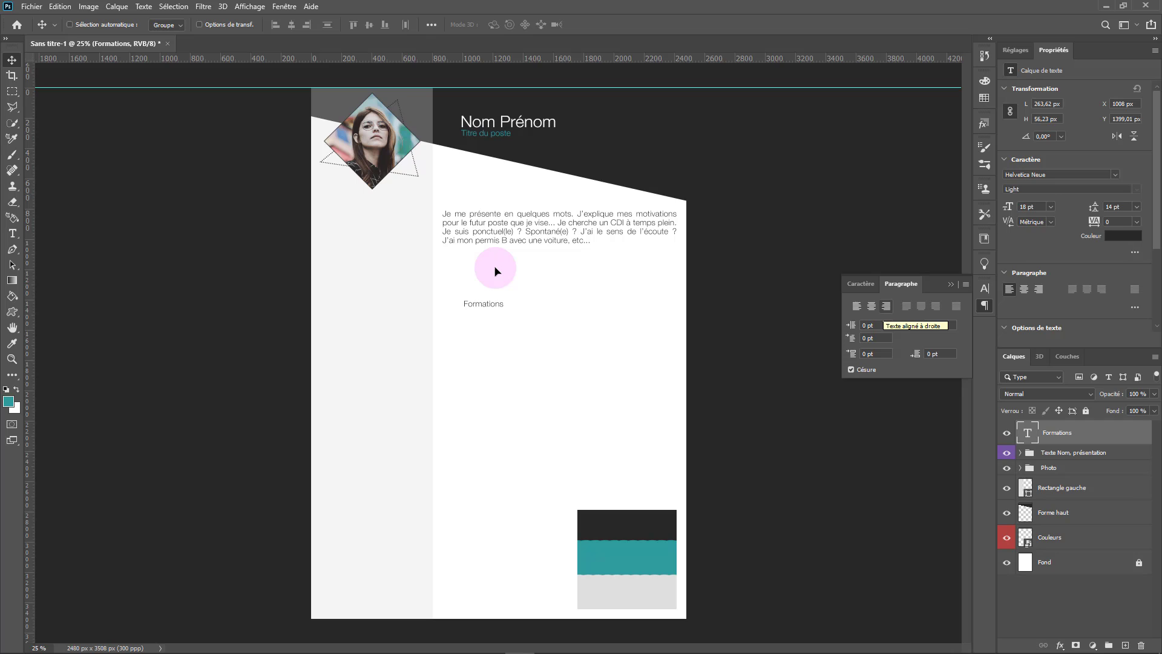
{"action": "left_click_drag", "start_coordinate": [504, 302], "coordinate": [484, 266]}
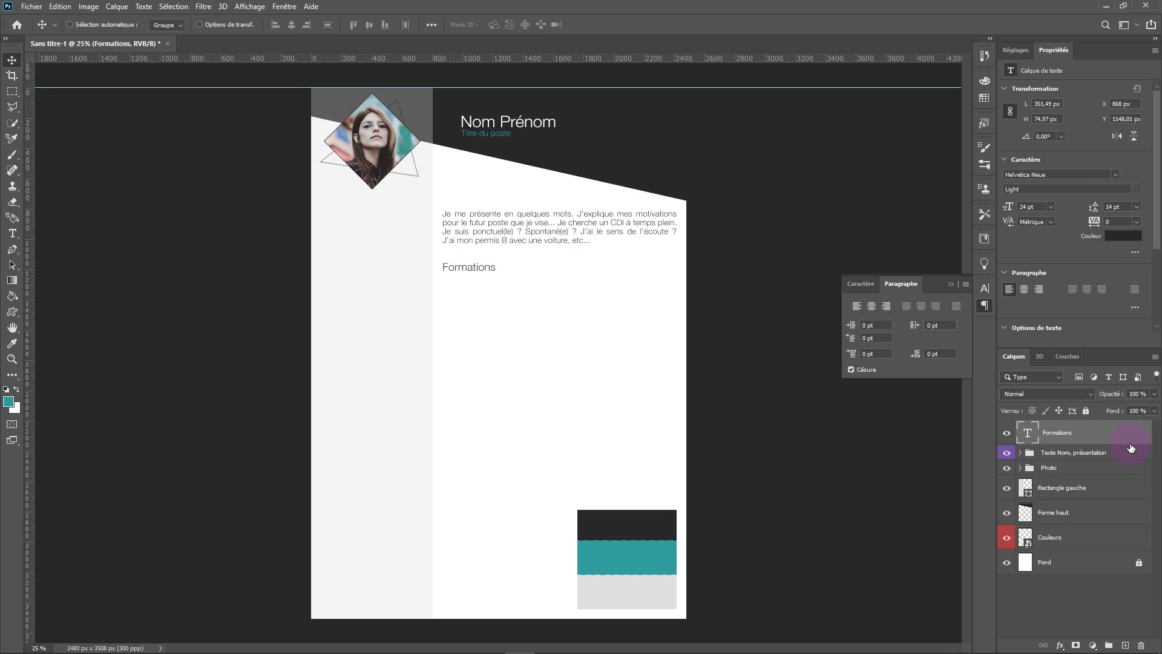
Step: Duplicate the "Formations" heading further down the page and change the copy's text to "Expériences"
{"action": "key", "text": "ctrl+j"}
{"action": "left_click_drag", "start_coordinate": [494, 268], "coordinate": [488, 321]}
{"action": "left_click", "coordinate": [13, 233]}
{"action": "type", "text": "Expériences"}
{"action": "left_click", "coordinate": [12, 60]}
{"action": "left_click", "coordinate": [12, 235]}
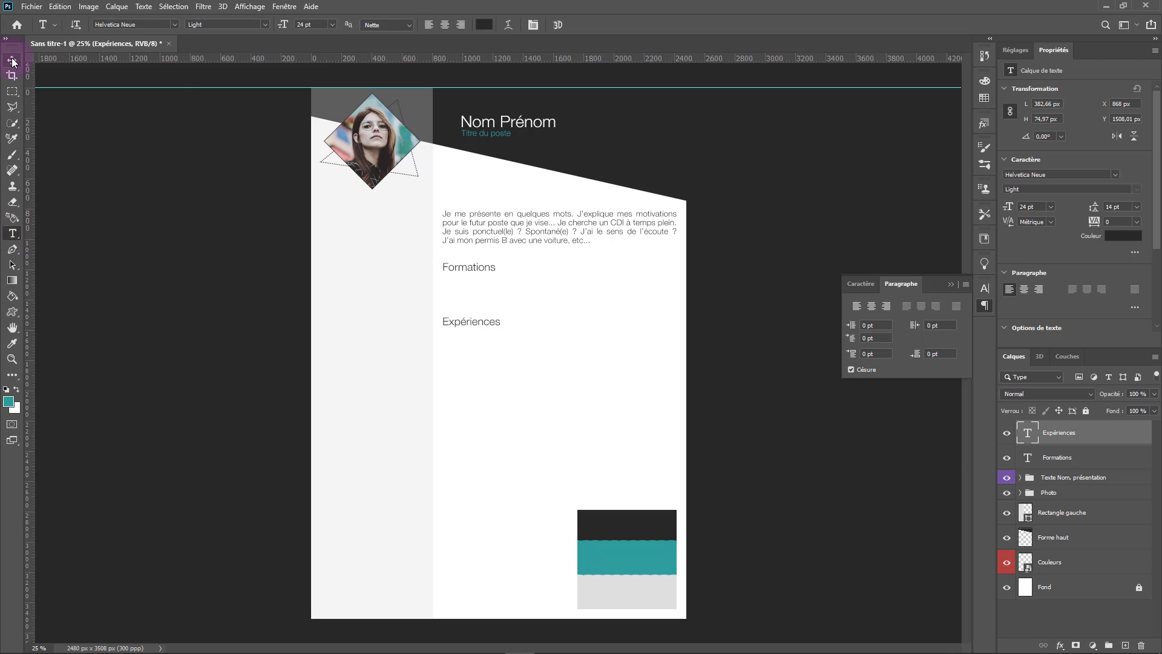
{"action": "left_click", "coordinate": [12, 60]}
Step: Duplicate the introduction paragraph under the "Formations" heading and move the copy's layer out of its group, between the two heading layers
{"action": "left_click", "coordinate": [1020, 478]}
{"action": "left_click", "coordinate": [1083, 501]}
{"action": "key", "text": "ctrl+j"}
{"action": "left_click_drag", "start_coordinate": [588, 224], "coordinate": [588, 292]}
{"action": "left_click_drag", "start_coordinate": [1080, 499], "coordinate": [1079, 455]}
Step: Replace the copied text with "Ecole n°1 - 2020 : Diplôme obtenu" and "Ecole n°2 - 2017 à 2019 : Diplôme obtenu", and shorten its box to about 176 px
{"action": "left_click", "coordinate": [12, 234]}
{"action": "left_click_drag", "start_coordinate": [605, 308], "coordinate": [390, 269]}
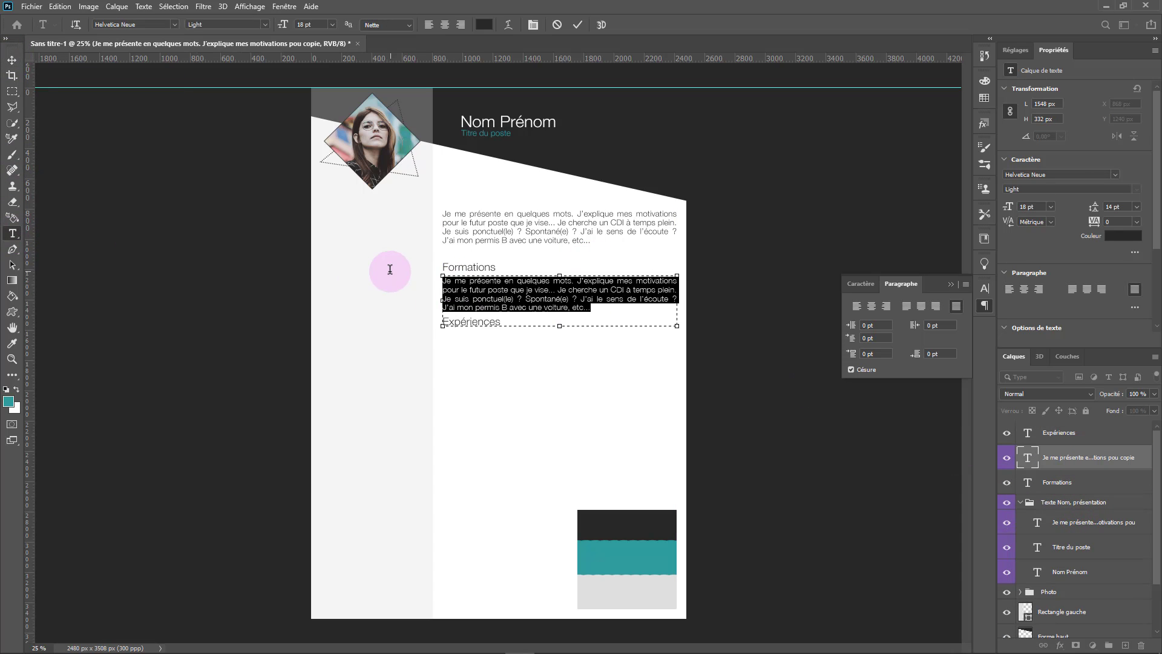
{"action": "type", "text": "Ecole n°2 - 2017 à 2019 : Diplôme obtenu"}
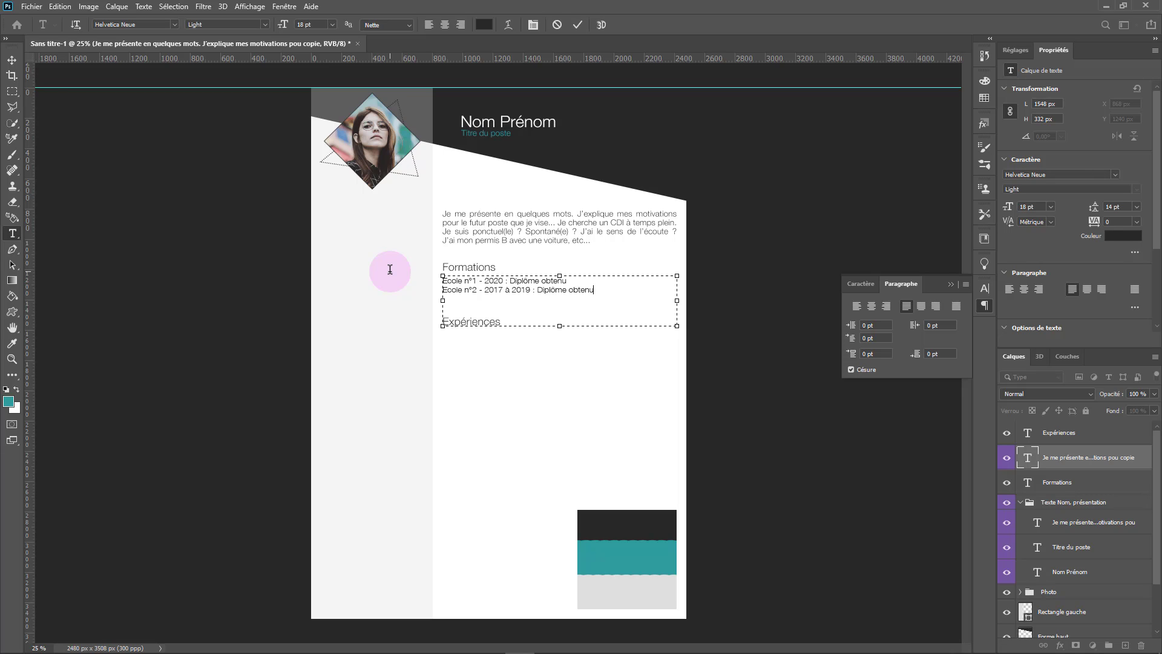
{"action": "left_click_drag", "start_coordinate": [560, 325], "coordinate": [560, 302]}
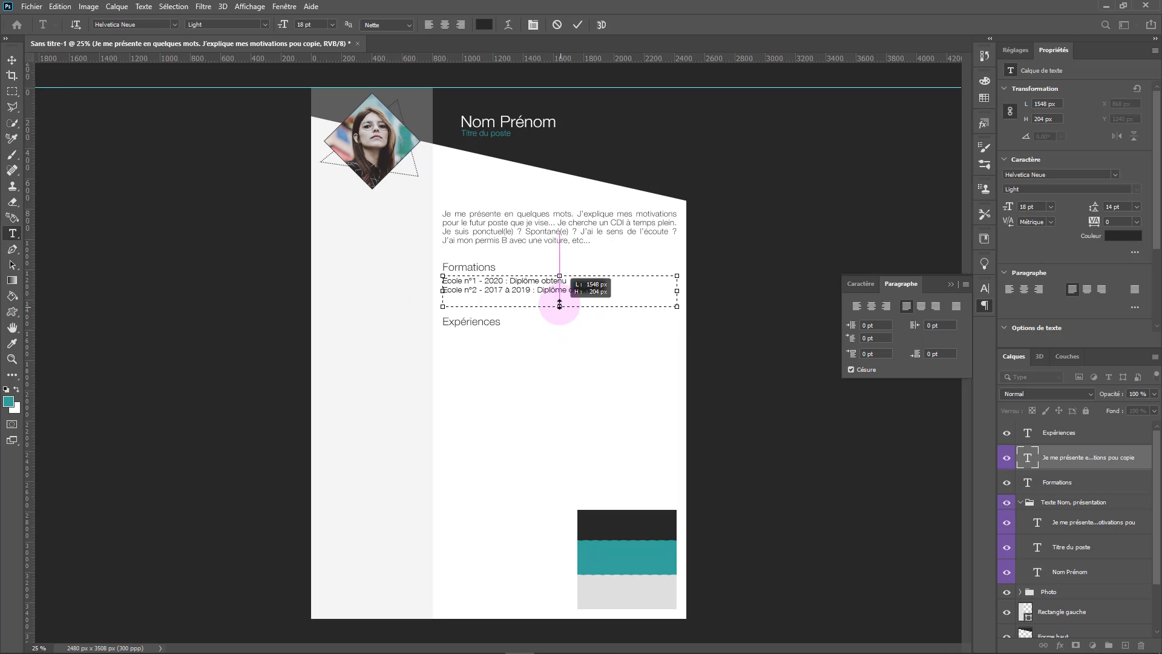
{"action": "left_click", "coordinate": [12, 60]}
Step: Nudge the education entries down so they sit midway between the "Formations" and "Expériences" headings
{"action": "key", "text": "Down"}
{"action": "key", "text": "Down"}
{"action": "key", "text": "Down"}
{"action": "key", "text": "Down"}
{"action": "key", "text": "Down"}
{"action": "key", "text": "Down"}
{"action": "key", "text": "Down"}
{"action": "key", "text": "Down"}
{"action": "key", "text": "Down"}
{"action": "key", "text": "Down"}
{"action": "key", "text": "Down"}
{"action": "key", "text": "Down"}
{"action": "key", "text": "Down"}
{"action": "key", "text": "Down"}
{"action": "key", "text": "Down"}
{"action": "key", "text": "Down"}
{"action": "key", "text": "Down"}
{"action": "key", "text": "Down"}
{"action": "key", "text": "Down"}
{"action": "key", "text": "Down"}
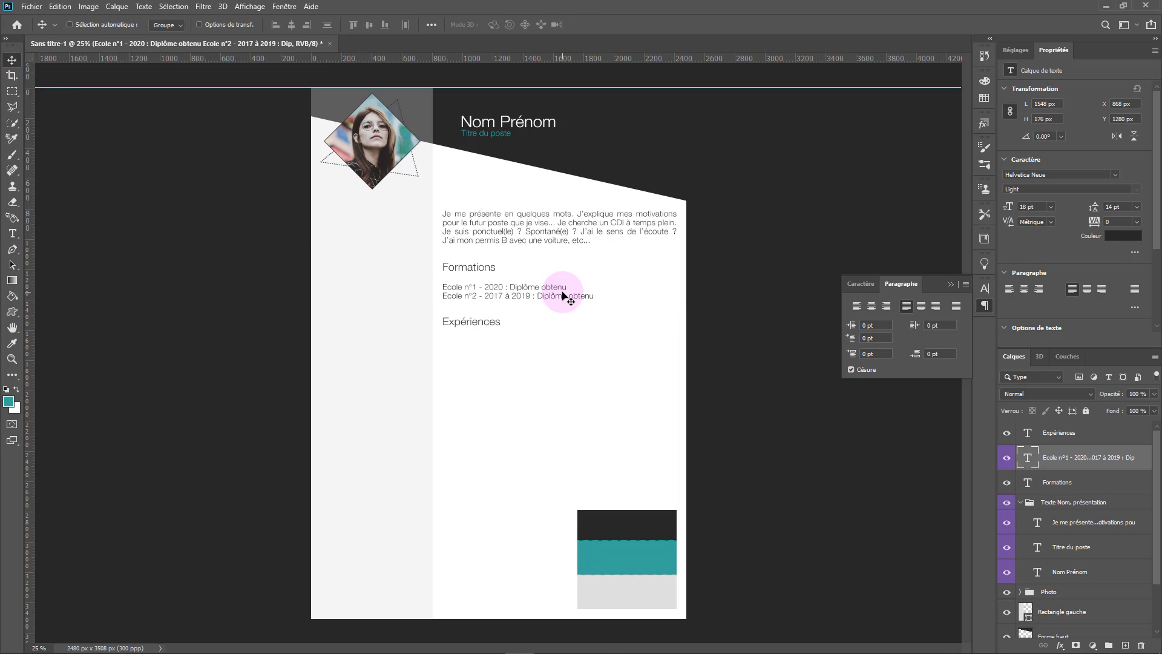
Step: Group the "Formations" heading and its education entries in a layer group named "Formations" with a yellow label
{"action": "left_click", "coordinate": [1109, 645]}
{"action": "double_click", "coordinate": [1058, 459]}
{"action": "type", "text": "Formations"}
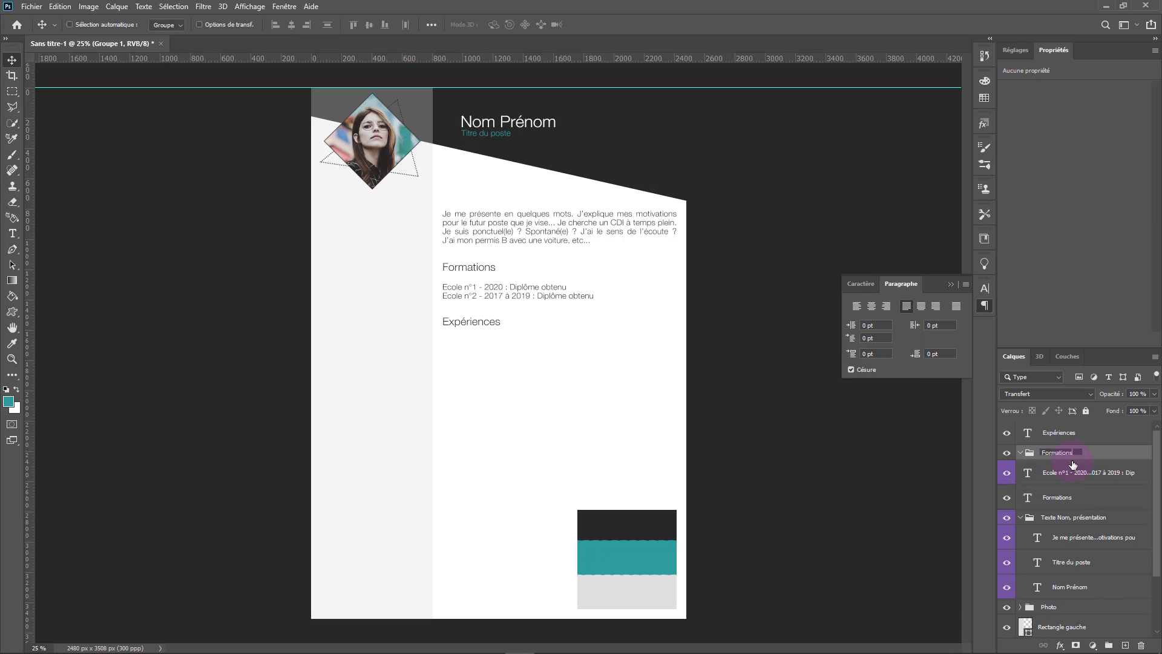
{"action": "key", "text": "Return"}
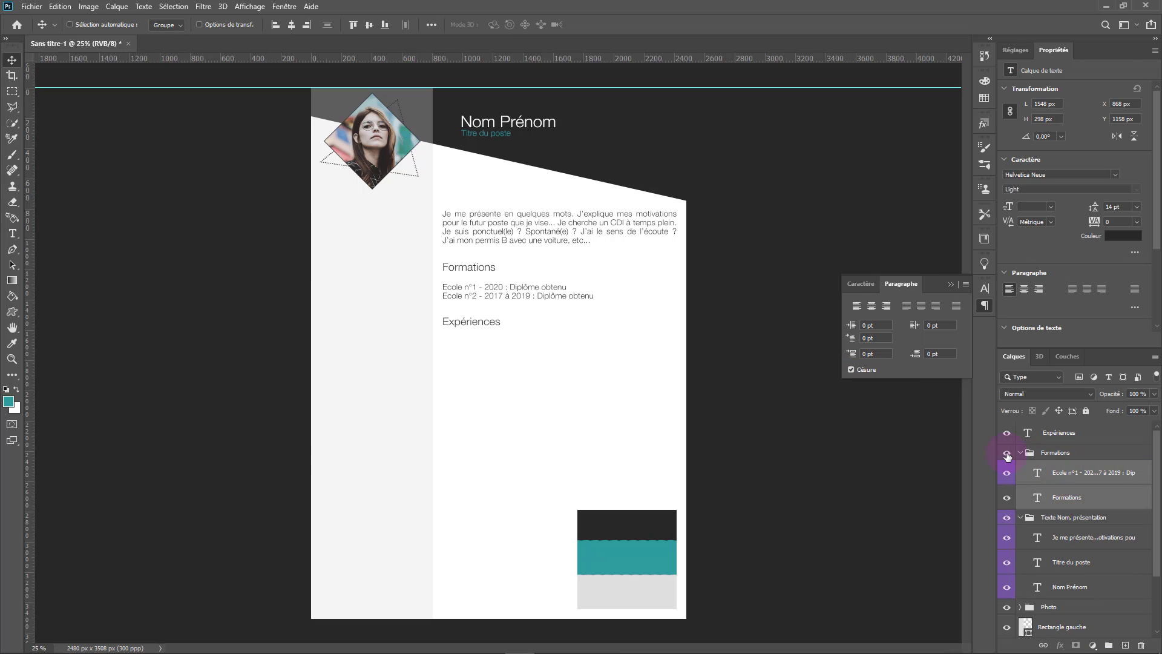
{"action": "right_click", "coordinate": [1008, 452]}
{"action": "left_click", "coordinate": [1041, 517]}
Step: Duplicate the education entries under "Expériences" in a box about 1452 px tall, with the text "Poste occupé Lieu du poste Description du poste, tâches réalisées etc..."
{"action": "left_click", "coordinate": [1065, 473]}
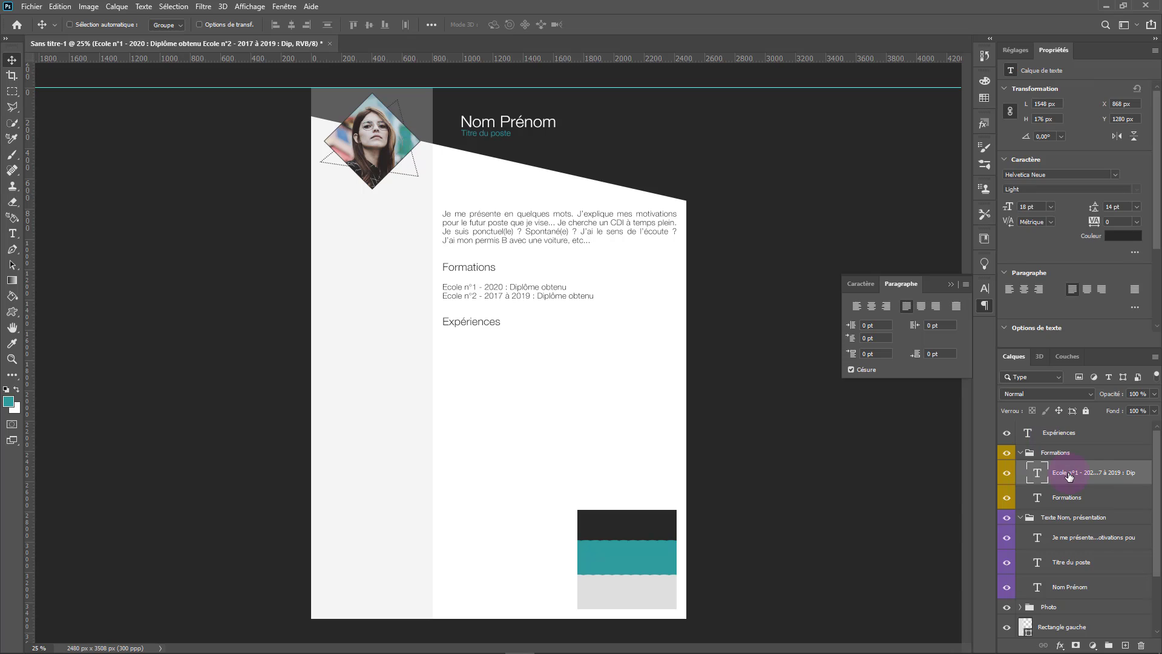
{"action": "left_click_drag", "start_coordinate": [567, 310], "coordinate": [563, 557]}
{"action": "key", "text": "t"}
{"action": "left_click", "coordinate": [549, 354]}
{"action": "left_click_drag", "start_coordinate": [601, 356], "coordinate": [376, 328]}
{"action": "type", "text": "Poste occupé Lieu du poste Description du poste, tâches réalisées etc..."}
{"action": "left_click_drag", "start_coordinate": [483, 353], "coordinate": [440, 343]}
{"action": "key", "text": "ctrl+Return"}
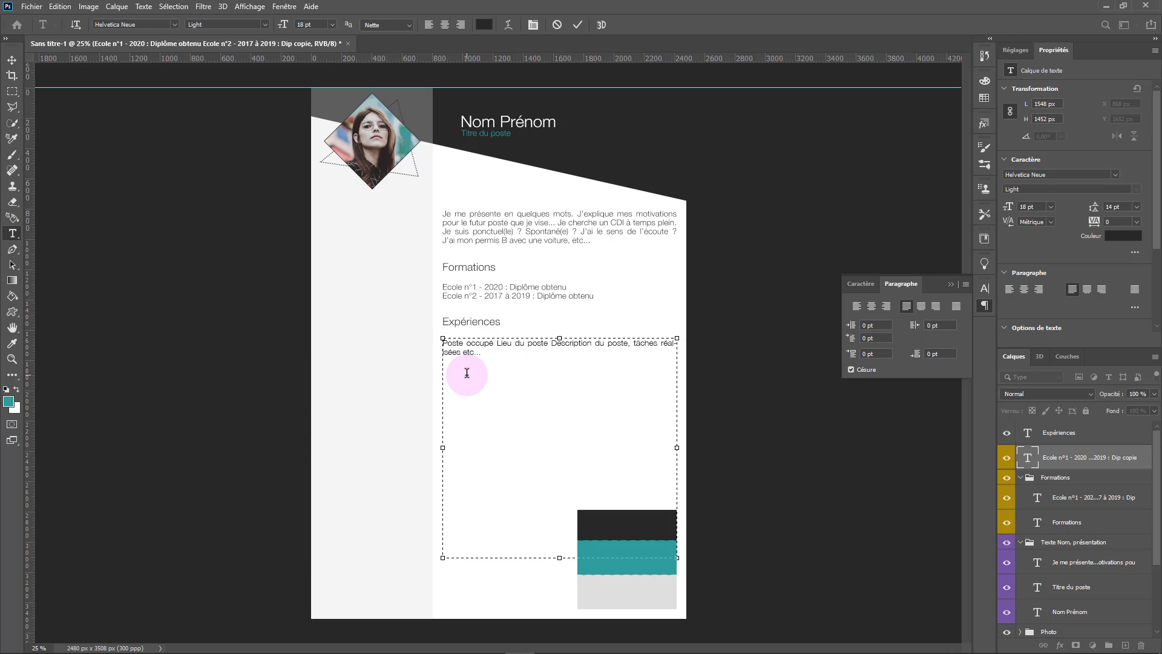
Step: Split the job text into three lines for position, place and description, and narrow its box from the left edge to about 1164 px
{"action": "left_click", "coordinate": [500, 356]}
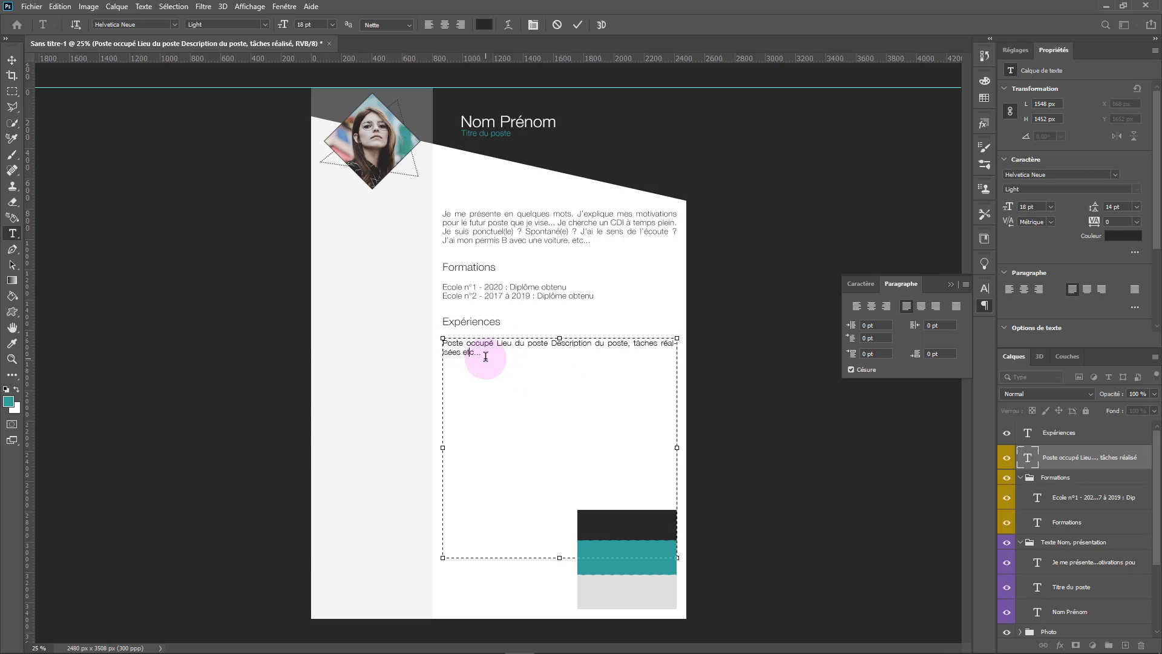
{"action": "key", "text": "ctrl+Return"}
{"action": "left_click", "coordinate": [488, 354]}
{"action": "key", "text": "ctrl+a"}
{"action": "left_click", "coordinate": [495, 343]}
{"action": "key", "text": "Return"}
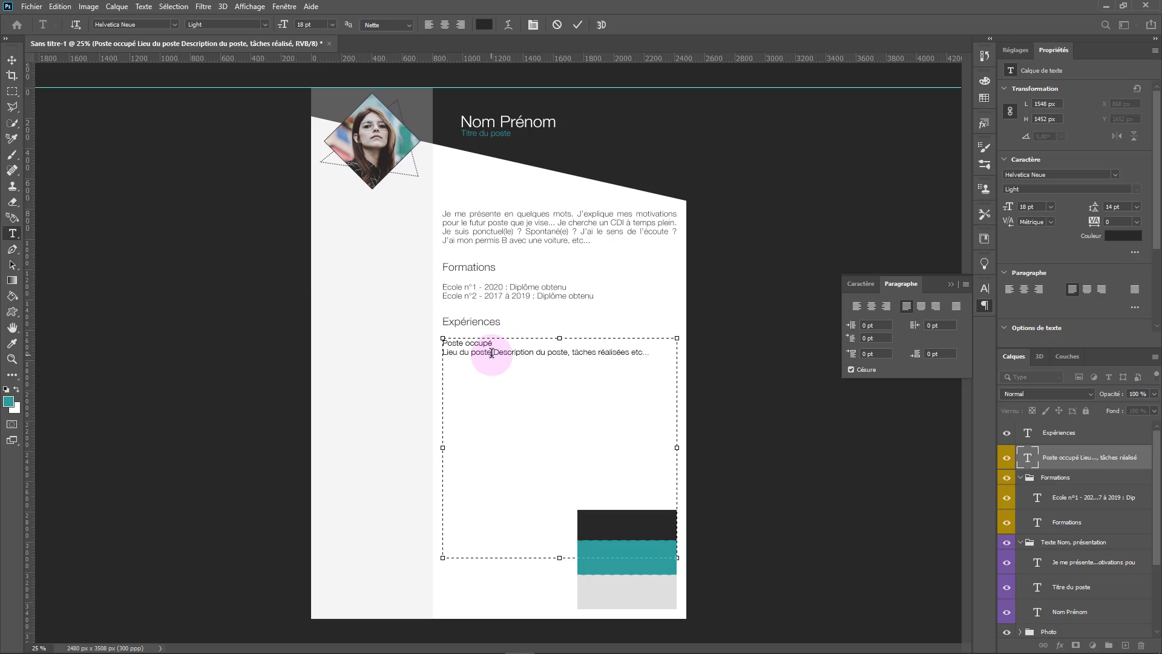
{"action": "left_click", "coordinate": [492, 352]}
{"action": "key", "text": "Return"}
{"action": "left_click_drag", "start_coordinate": [442, 447], "coordinate": [502, 447]}
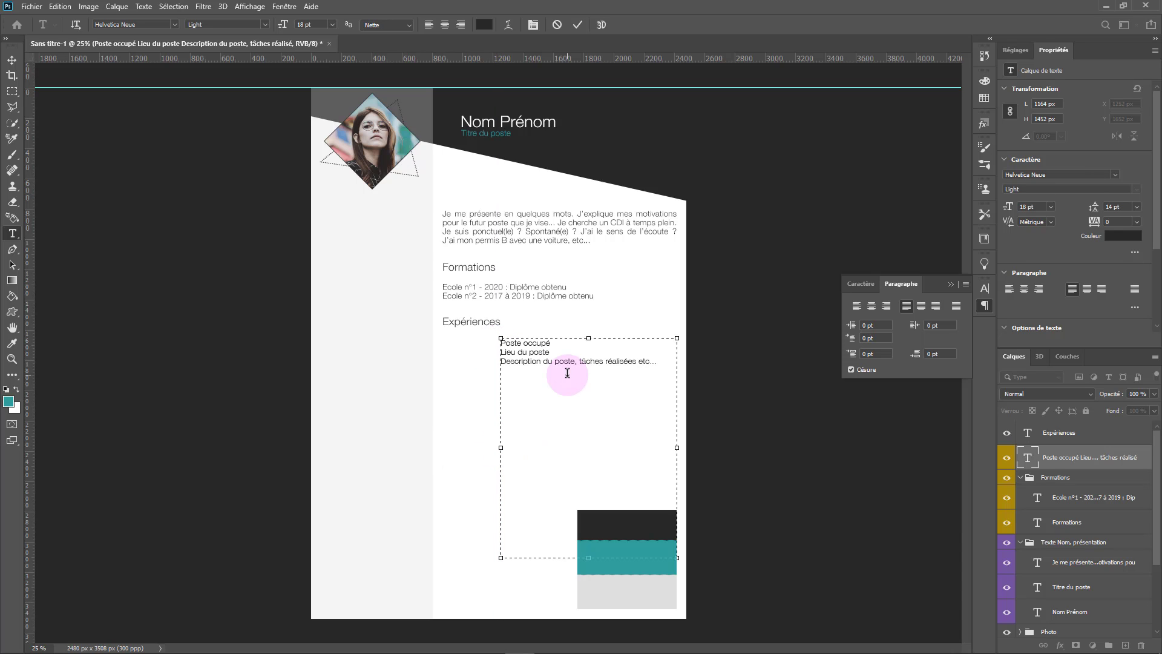
{"action": "key", "text": "ctrl+Return"}
Step: Try a 14 pt font size with 12, 14 and 16 pt line spacing on the job entry
{"action": "scroll", "coordinate": [538, 362], "scroll_direction": "up", "scroll_amount": 1}
{"action": "scroll", "coordinate": [594, 379], "scroll_direction": "down", "scroll_amount": 1}
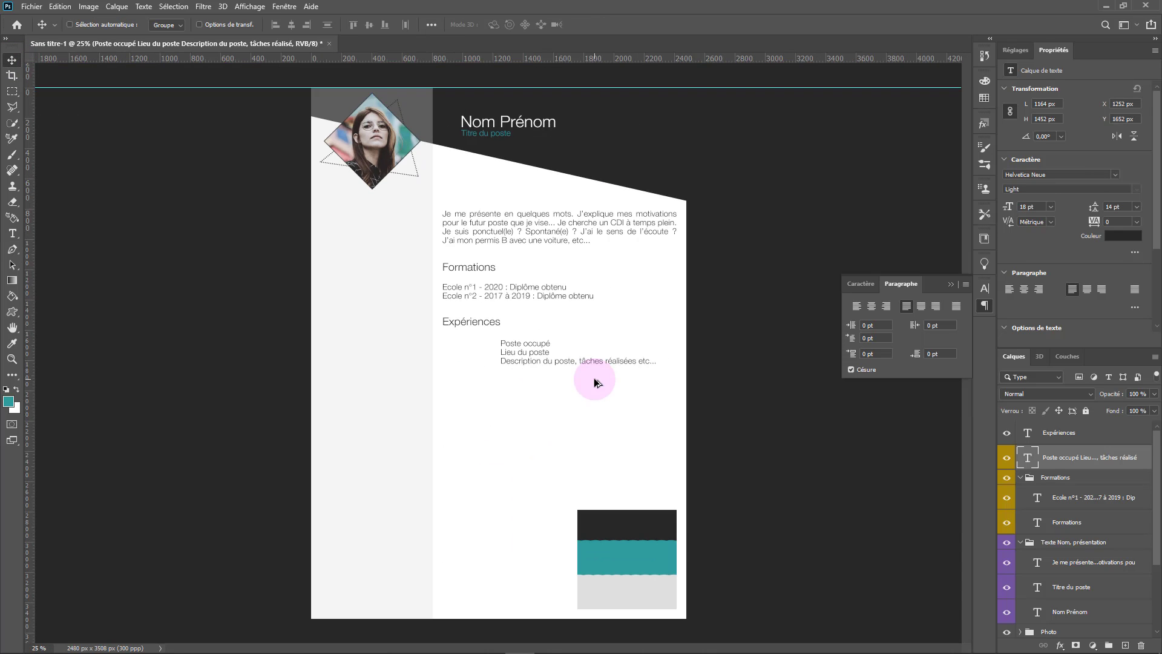
{"action": "left_click", "coordinate": [1051, 206]}
{"action": "left_click", "coordinate": [1049, 282]}
{"action": "scroll", "coordinate": [531, 369], "scroll_direction": "up", "scroll_amount": 1}
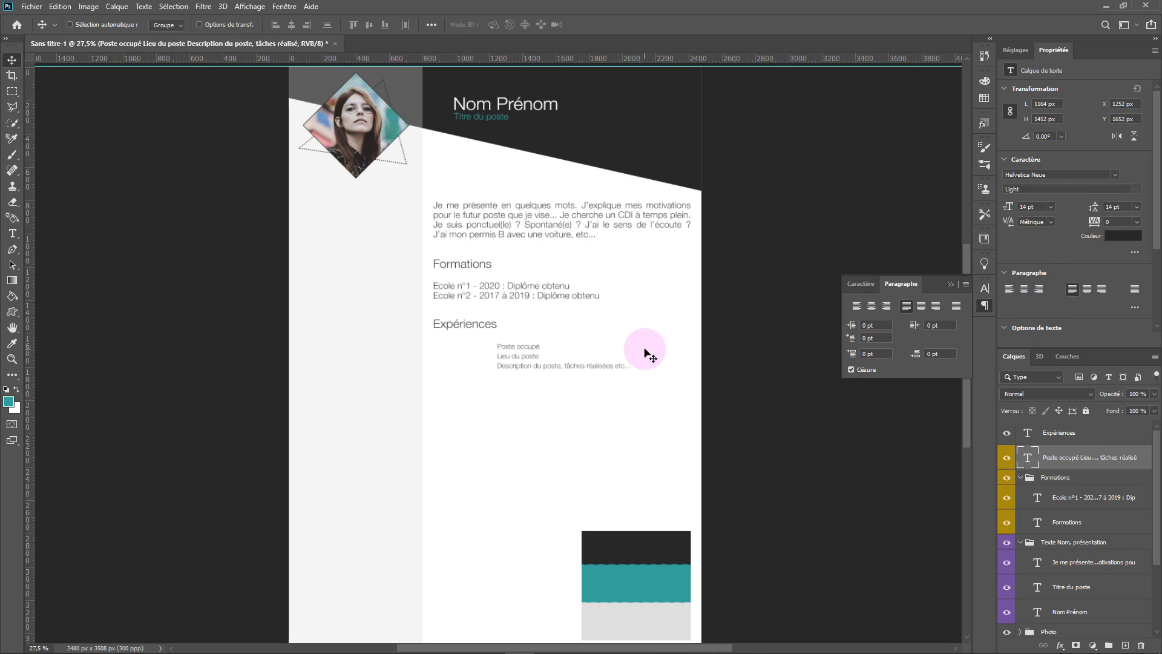
{"action": "left_click", "coordinate": [1137, 207]}
{"action": "left_click", "coordinate": [1126, 280]}
{"action": "scroll", "coordinate": [531, 371], "scroll_direction": "up", "scroll_amount": 3}
{"action": "scroll", "coordinate": [532, 371], "scroll_direction": "down", "scroll_amount": 3}
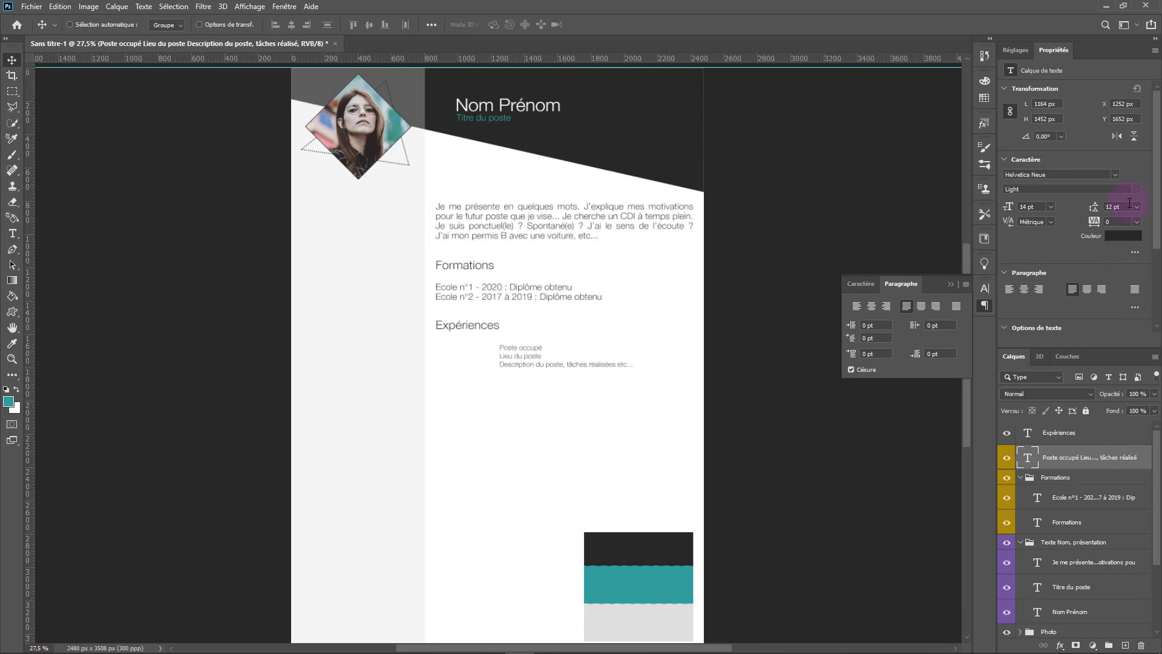
{"action": "left_click", "coordinate": [1137, 207]}
{"action": "left_click", "coordinate": [1126, 286]}
{"action": "left_click", "coordinate": [985, 288]}
{"action": "left_click", "coordinate": [963, 306]}
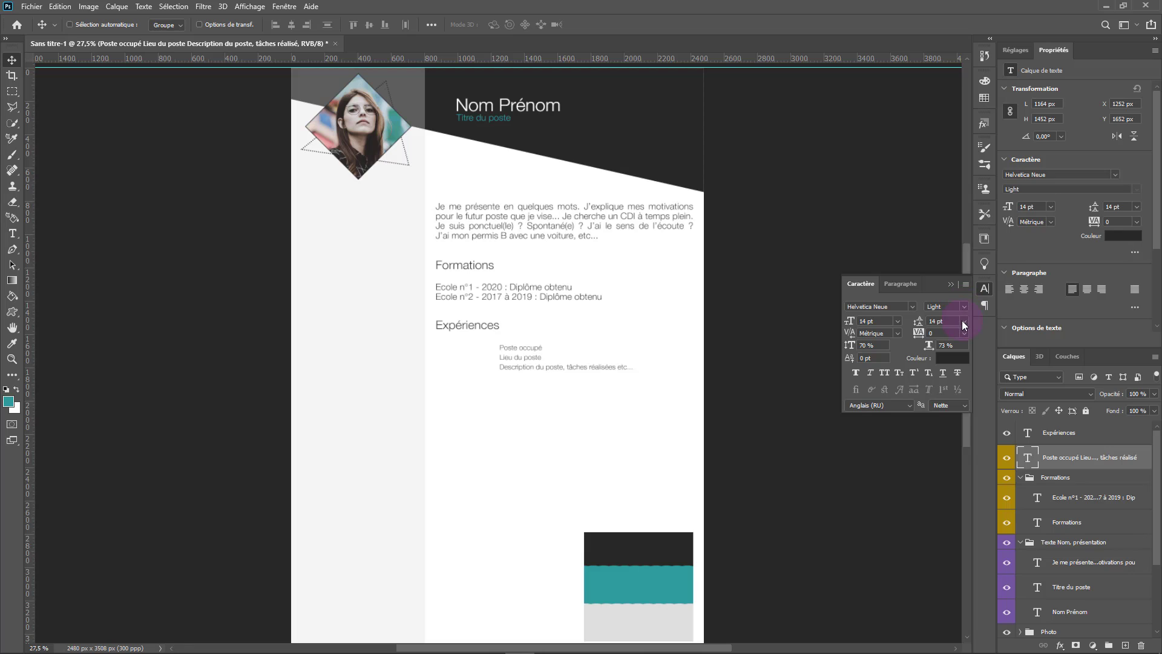
{"action": "left_click", "coordinate": [963, 321]}
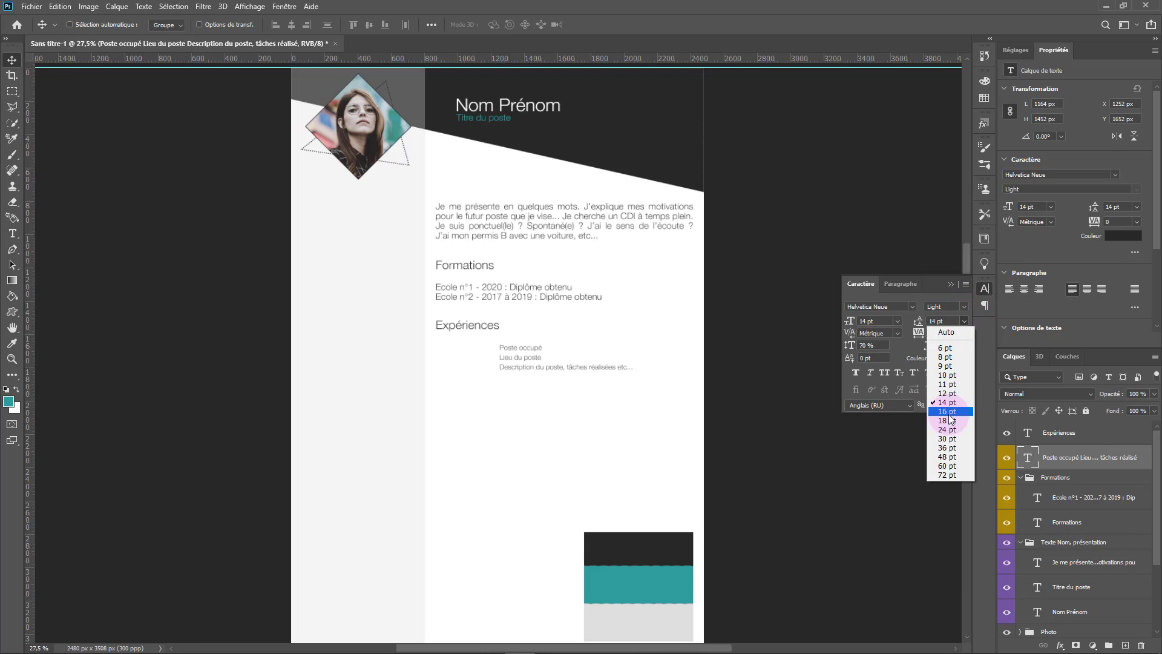
{"action": "left_click", "coordinate": [953, 394]}
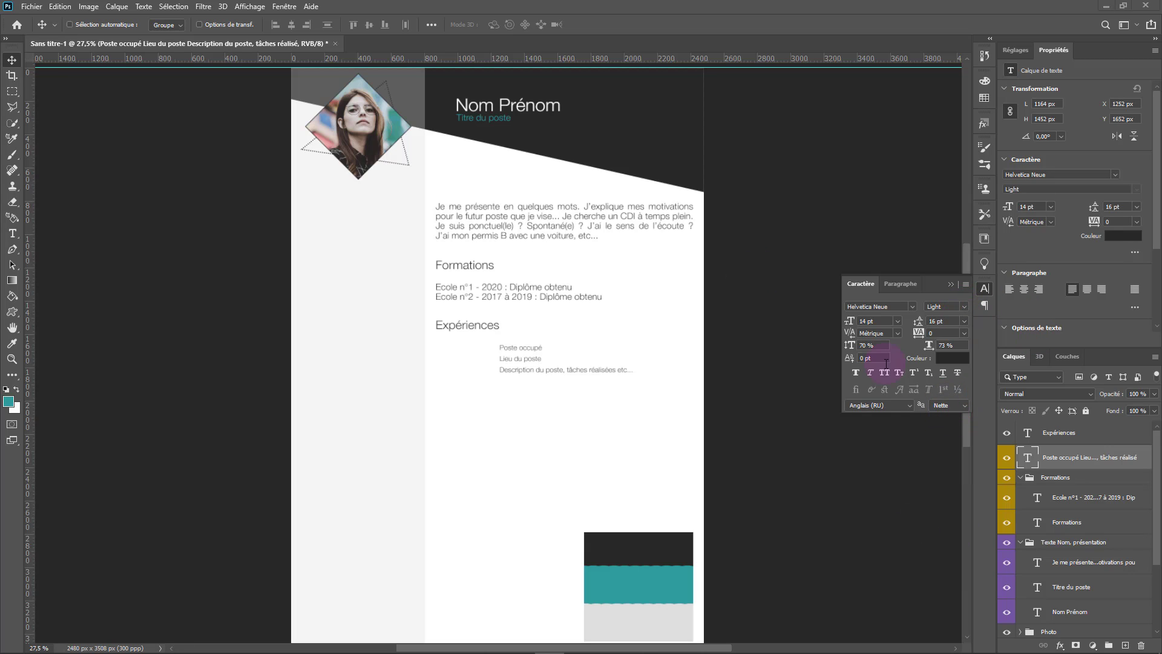
Step: Set the job entry's font size to 16 pt and its line spacing to 12 pt
{"action": "left_click", "coordinate": [898, 321]}
{"action": "left_click", "coordinate": [891, 411]}
{"action": "left_click", "coordinate": [964, 321]}
{"action": "left_click", "coordinate": [956, 402]}
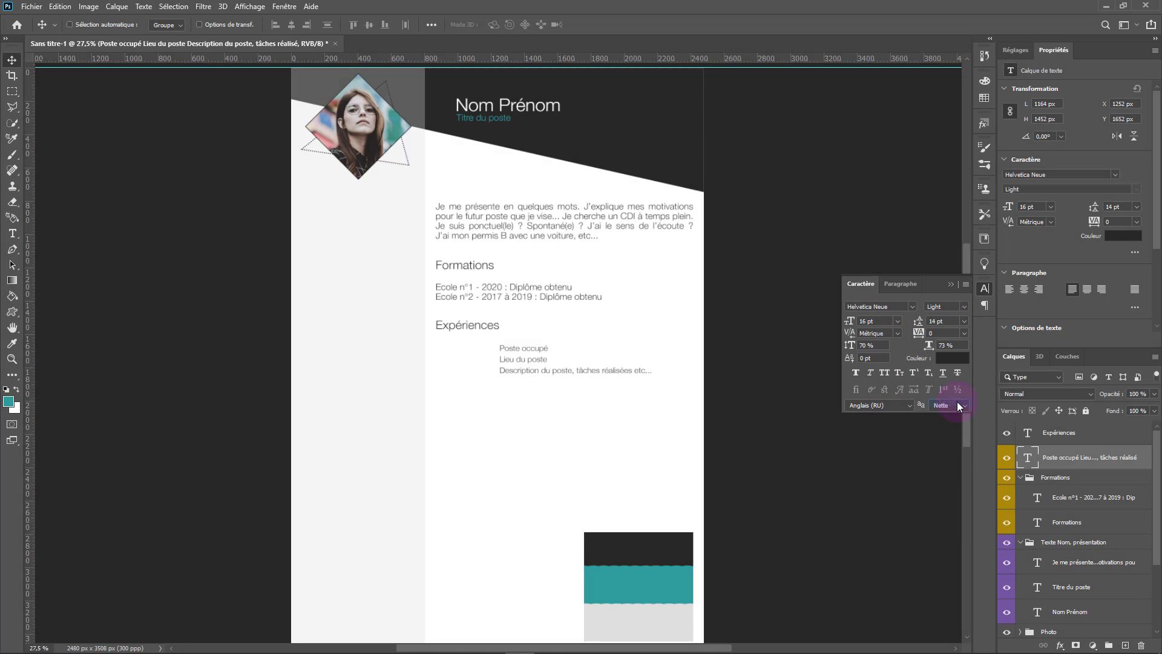
{"action": "left_click", "coordinate": [963, 321]}
{"action": "left_click", "coordinate": [953, 394]}
{"action": "scroll", "coordinate": [532, 357], "scroll_direction": "up", "scroll_amount": 1}
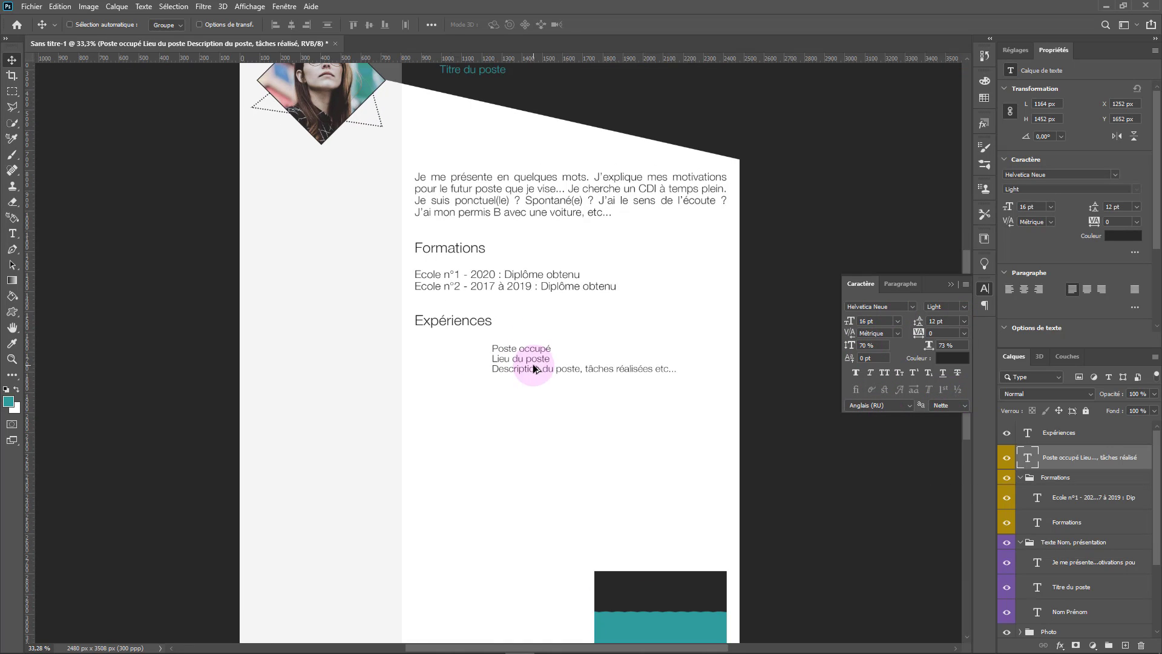
Step: Make "Poste occupé" faux bold and "Lieu du poste" faux italic in the palette's teal
{"action": "key", "text": "t"}
{"action": "left_click_drag", "start_coordinate": [560, 350], "coordinate": [471, 361]}
{"action": "left_click", "coordinate": [857, 374]}
{"action": "left_click", "coordinate": [870, 374]}
{"action": "left_click", "coordinate": [948, 358]}
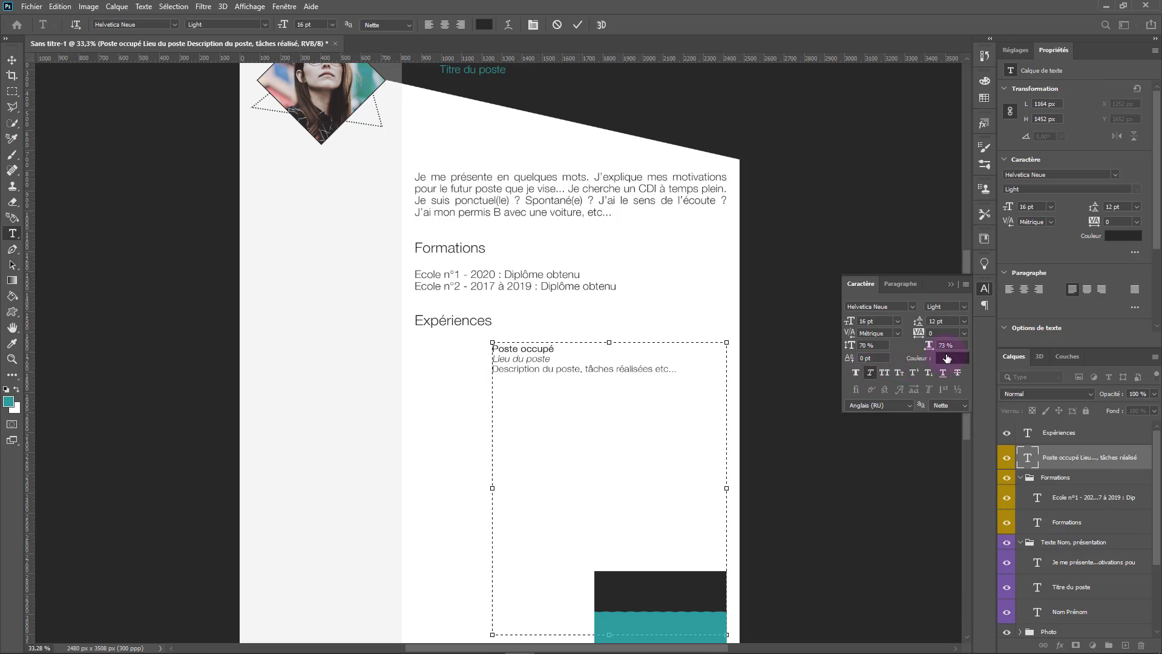
{"action": "left_click", "coordinate": [684, 626]}
{"action": "left_click", "coordinate": [1041, 386]}
{"action": "left_click", "coordinate": [558, 375]}
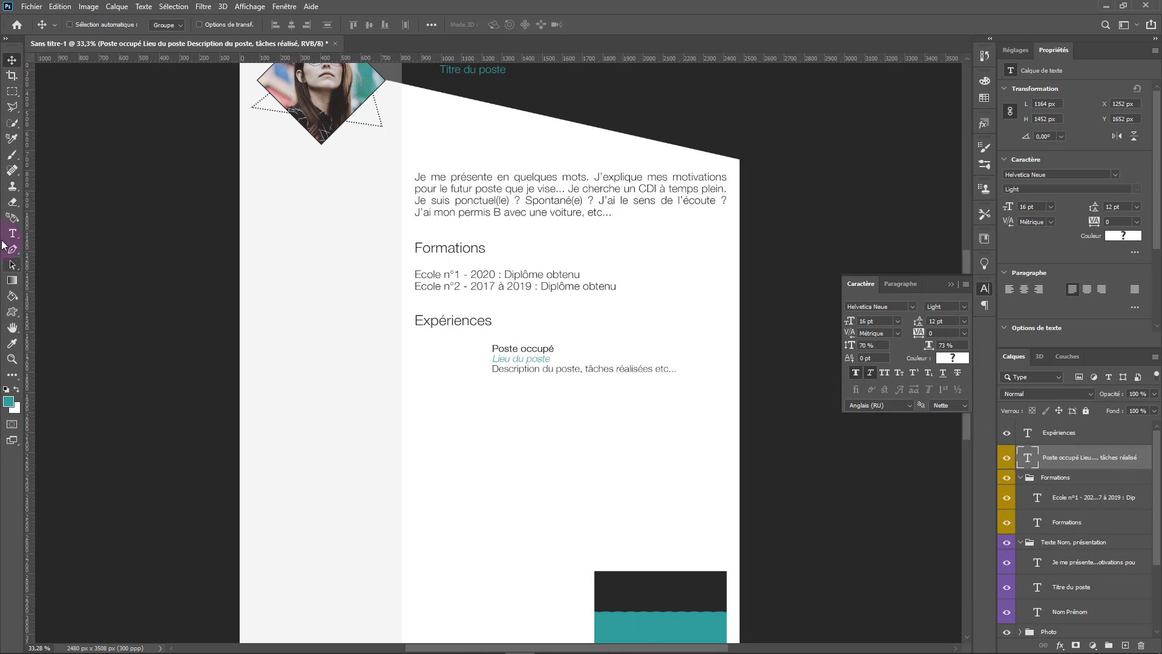
{"action": "left_click", "coordinate": [11, 60]}
Step: Set the education entries under "Formations" to a 16 pt font size with 12 pt line spacing
{"action": "left_click", "coordinate": [897, 321]}
{"action": "left_click", "coordinate": [887, 404]}
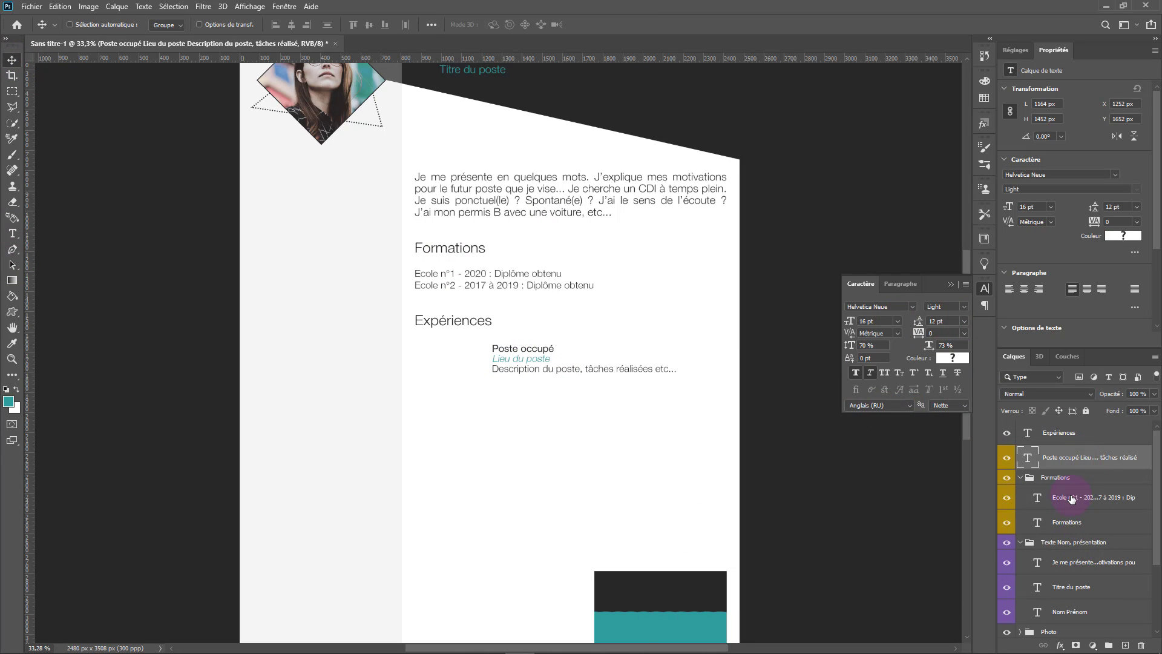
{"action": "left_click", "coordinate": [964, 320]}
{"action": "left_click", "coordinate": [948, 394]}
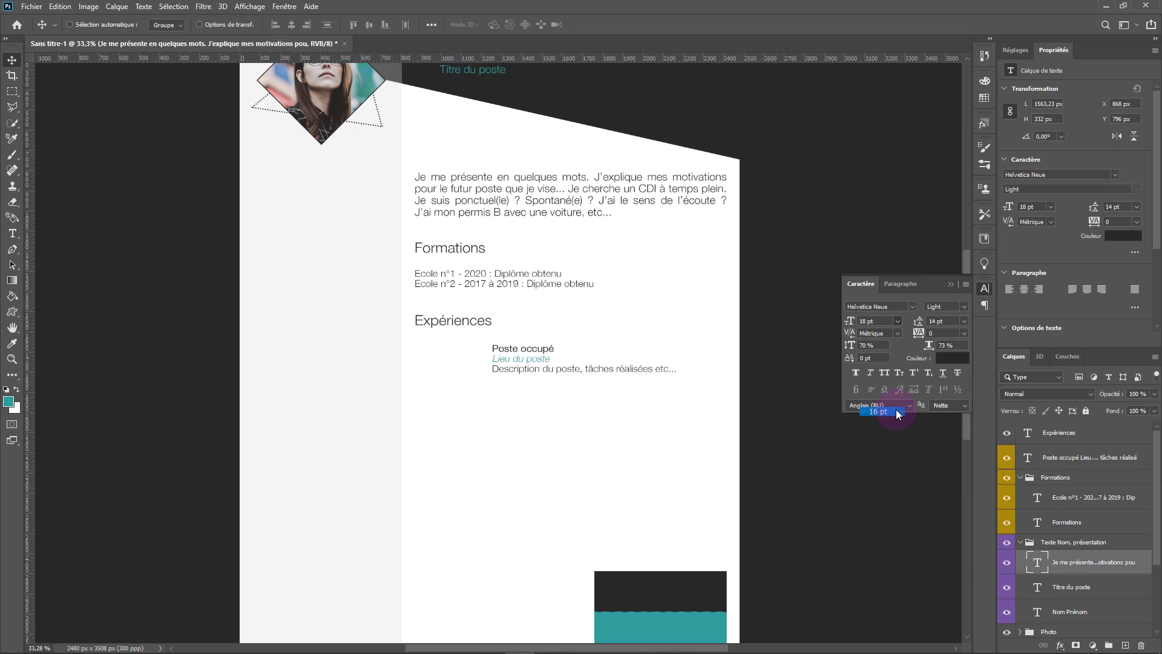
Step: Set the introduction paragraph to a 16 pt font size with 12 pt line spacing
{"action": "left_click", "coordinate": [898, 412]}
{"action": "left_click", "coordinate": [965, 321]}
{"action": "left_click", "coordinate": [948, 394]}
{"action": "scroll", "coordinate": [532, 403], "scroll_direction": "down", "scroll_amount": 1}
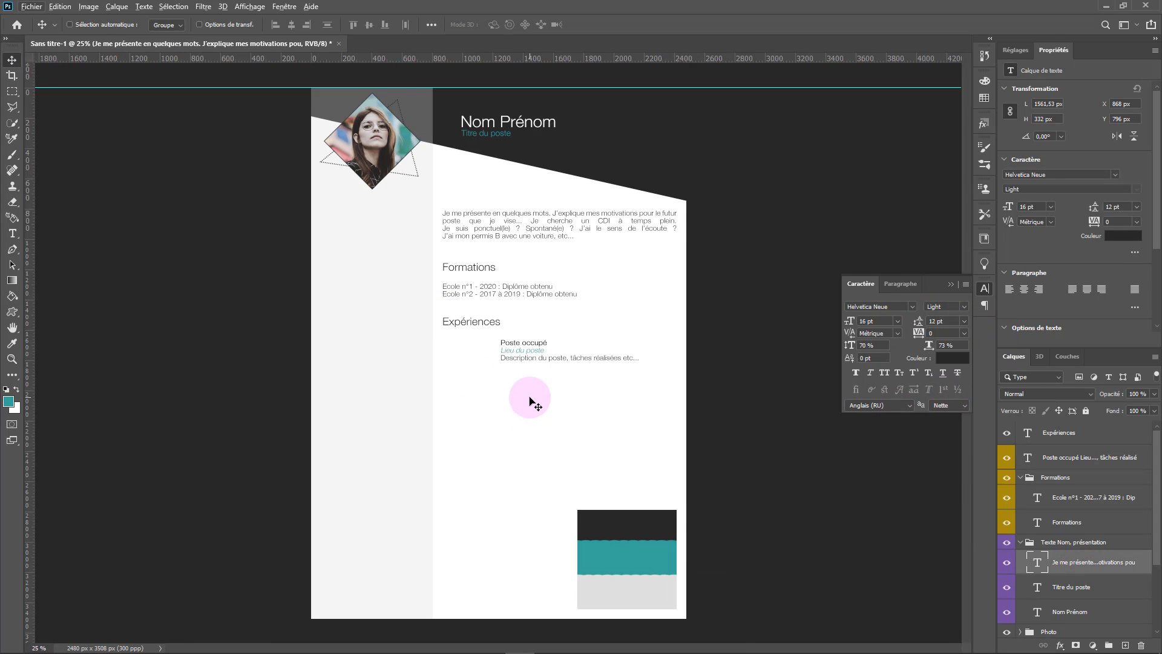
{"action": "left_click", "coordinate": [952, 283]}
Step: Group the "Expériences" heading and the job entry in a layer group named "Expériences" with a green label
{"action": "left_click", "coordinate": [1054, 429]}
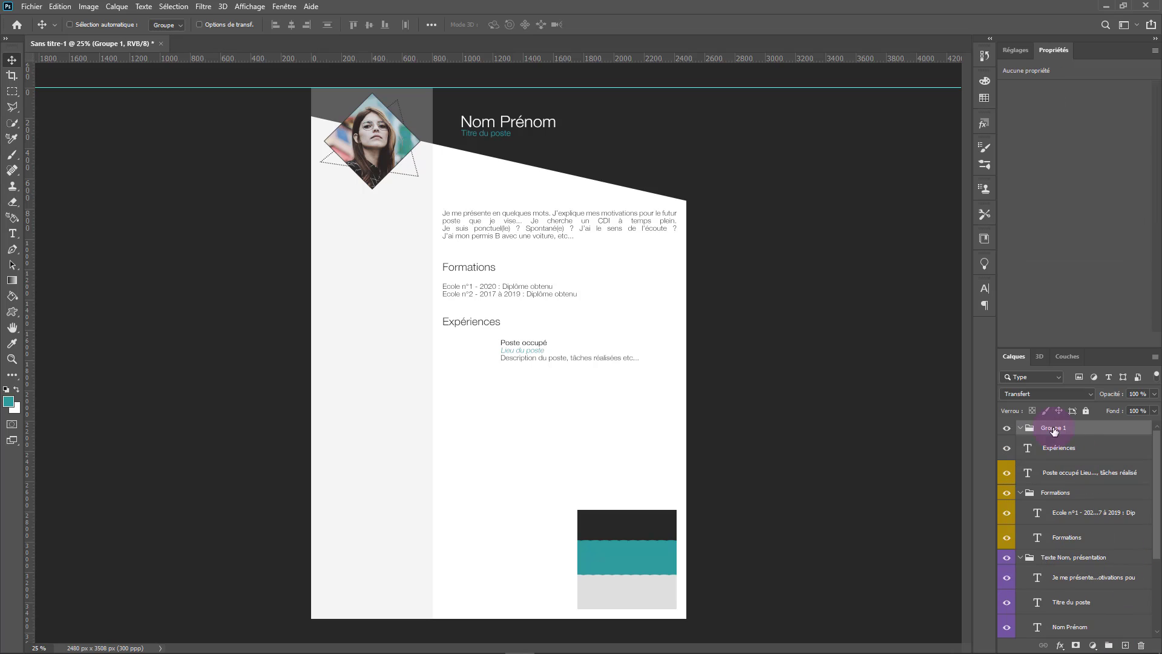
{"action": "double_click", "coordinate": [1054, 429]}
{"action": "type", "text": "Expériences"}
{"action": "key", "text": "Return"}
{"action": "left_click", "coordinate": [1064, 451]}
{"action": "left_click", "coordinate": [1063, 471], "text": "shift"}
{"action": "left_click_drag", "start_coordinate": [1063, 470], "coordinate": [1052, 428]}
{"action": "right_click", "coordinate": [1011, 429]}
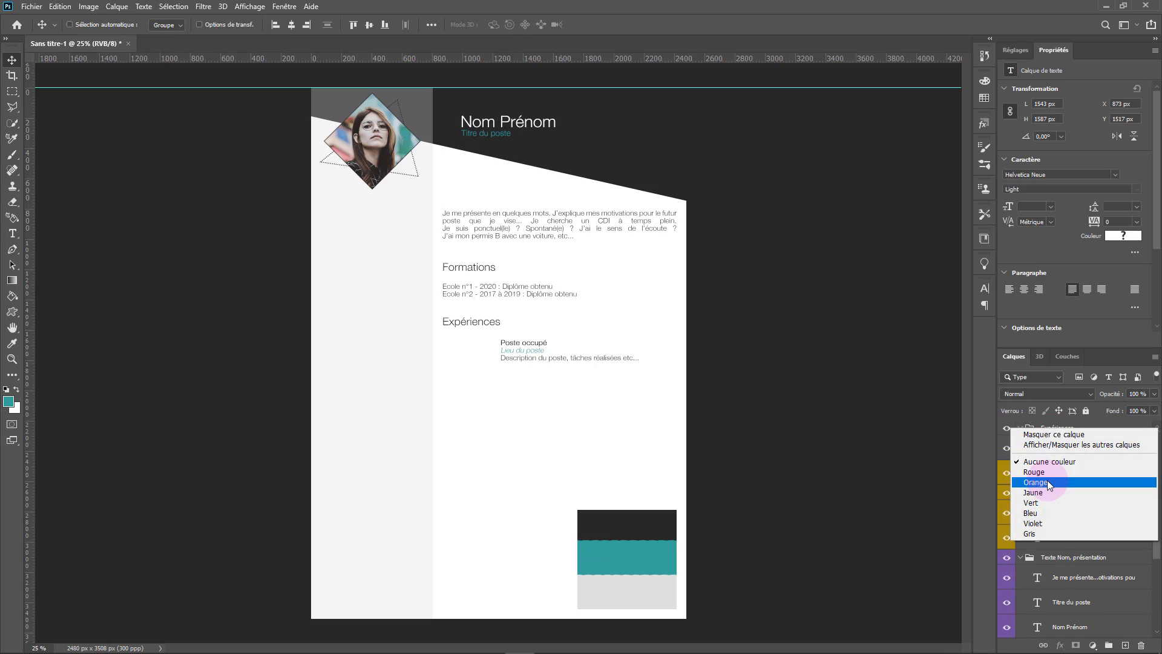
{"action": "left_click", "coordinate": [1032, 502]}
{"action": "left_click", "coordinate": [1090, 472]}
{"action": "left_click_drag", "start_coordinate": [521, 355], "coordinate": [521, 387]}
{"action": "key", "text": "ctrl+z"}
{"action": "key", "text": "ctrl+z"}
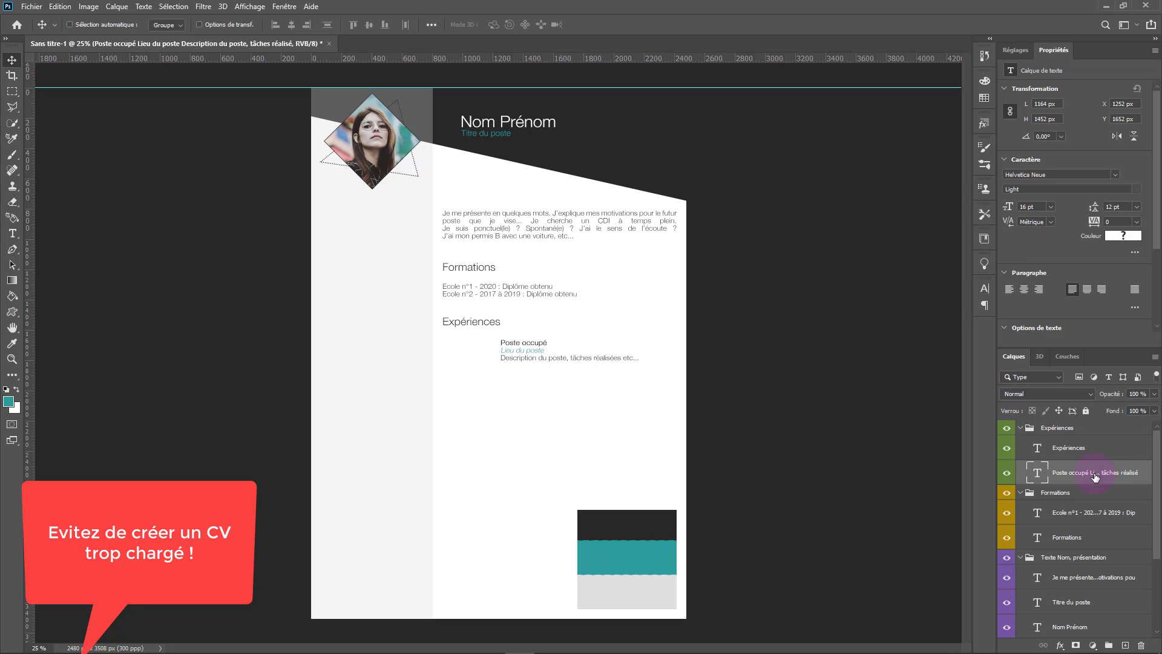
Step: Duplicate the job entry to its left under "Expériences" and narrow the copy's box to about 308 px
{"action": "key", "text": "t"}
{"action": "key", "text": "v"}
{"action": "left_click_drag", "start_coordinate": [535, 376], "coordinate": [491, 372]}
{"action": "key", "text": "t"}
{"action": "left_click", "coordinate": [469, 351]}
{"action": "left_click_drag", "start_coordinate": [620, 447], "coordinate": [491, 438]}
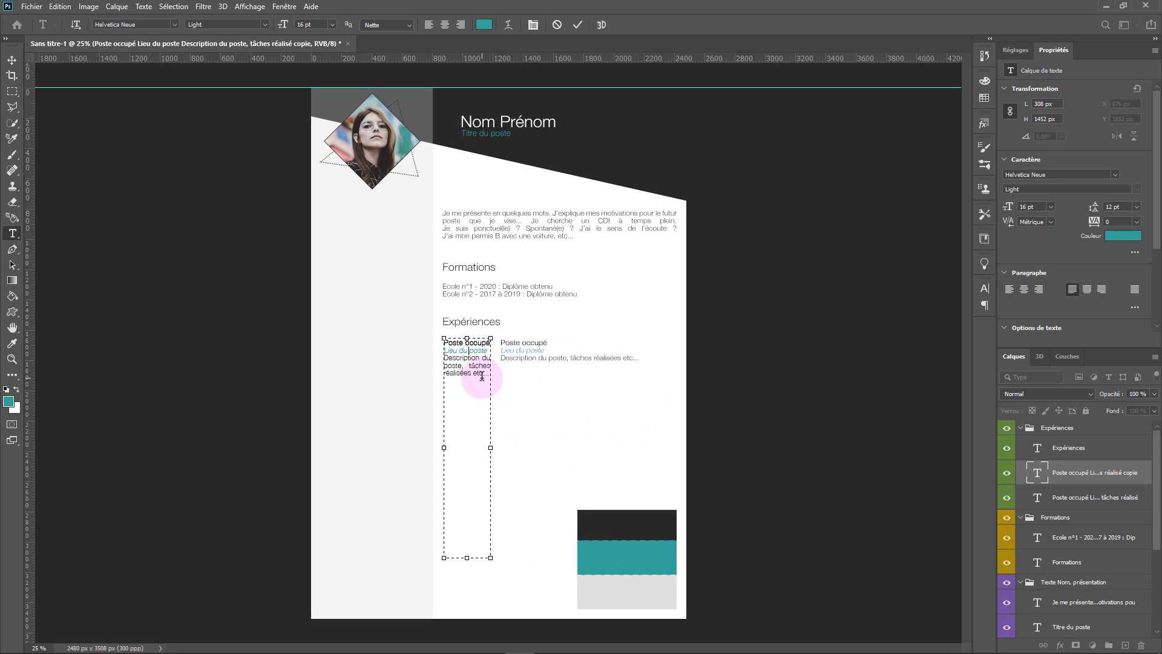
Step: Replace the narrow copy's text with "2019 à aujourd'hui" on two lines and remove its faux bold
{"action": "key", "text": "ctrl+a"}
{"action": "type", "text": "2019 à aujourd'hui"}
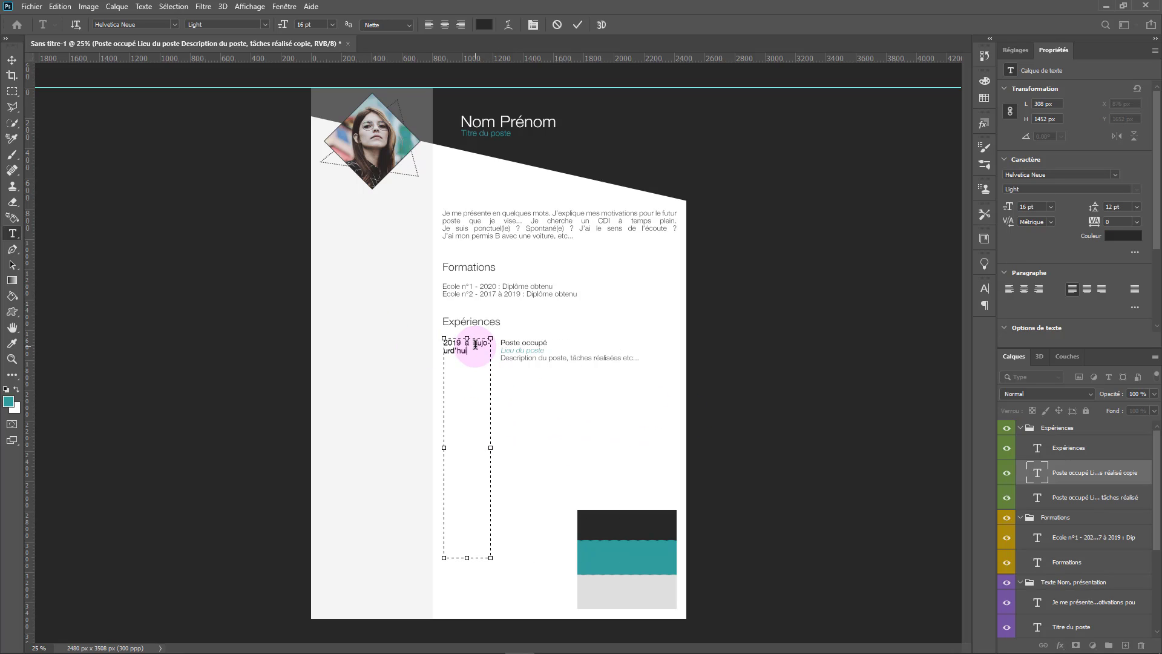
{"action": "left_click", "coordinate": [475, 345]}
{"action": "key", "text": "Return"}
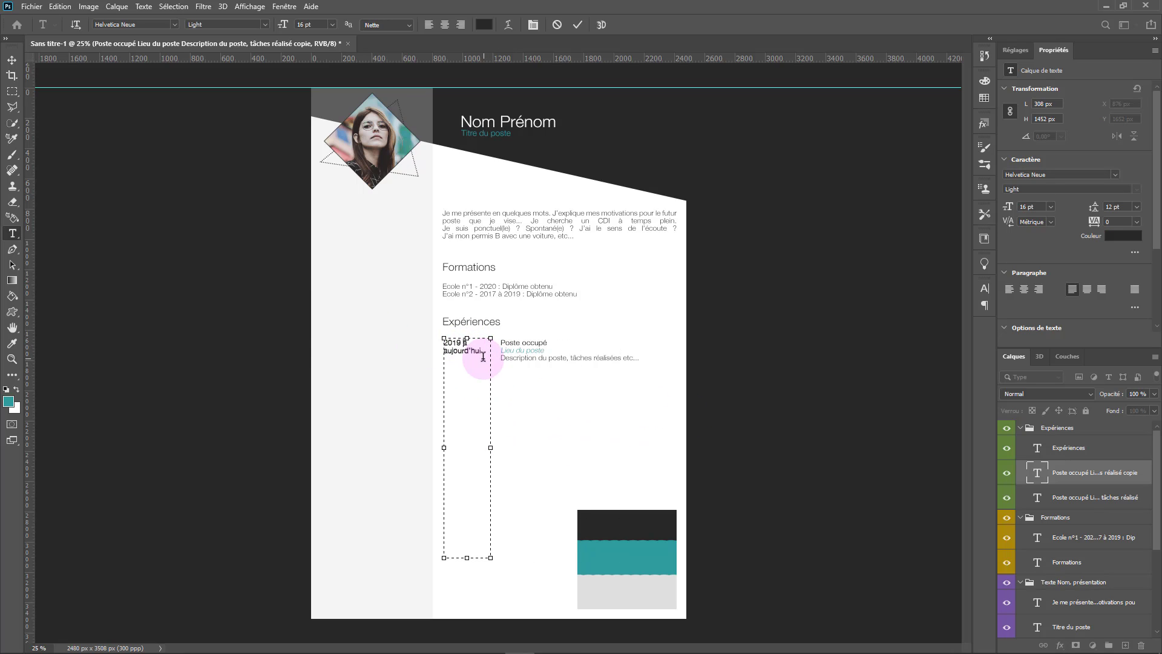
{"action": "left_click", "coordinate": [11, 60]}
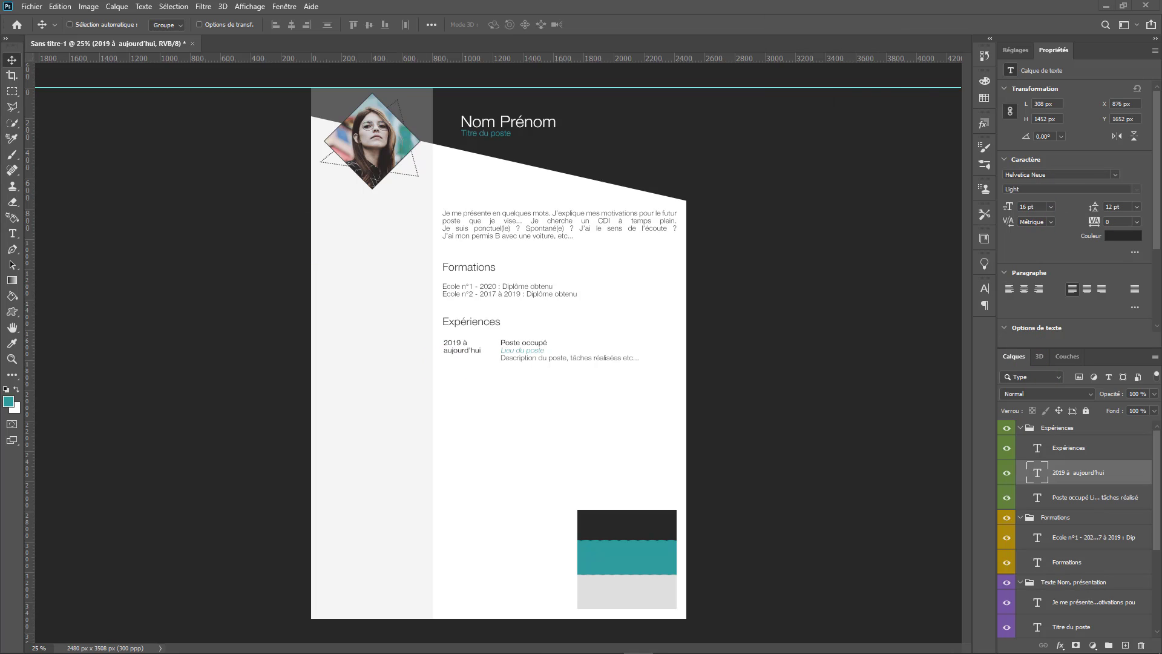
{"action": "left_click", "coordinate": [855, 374]}
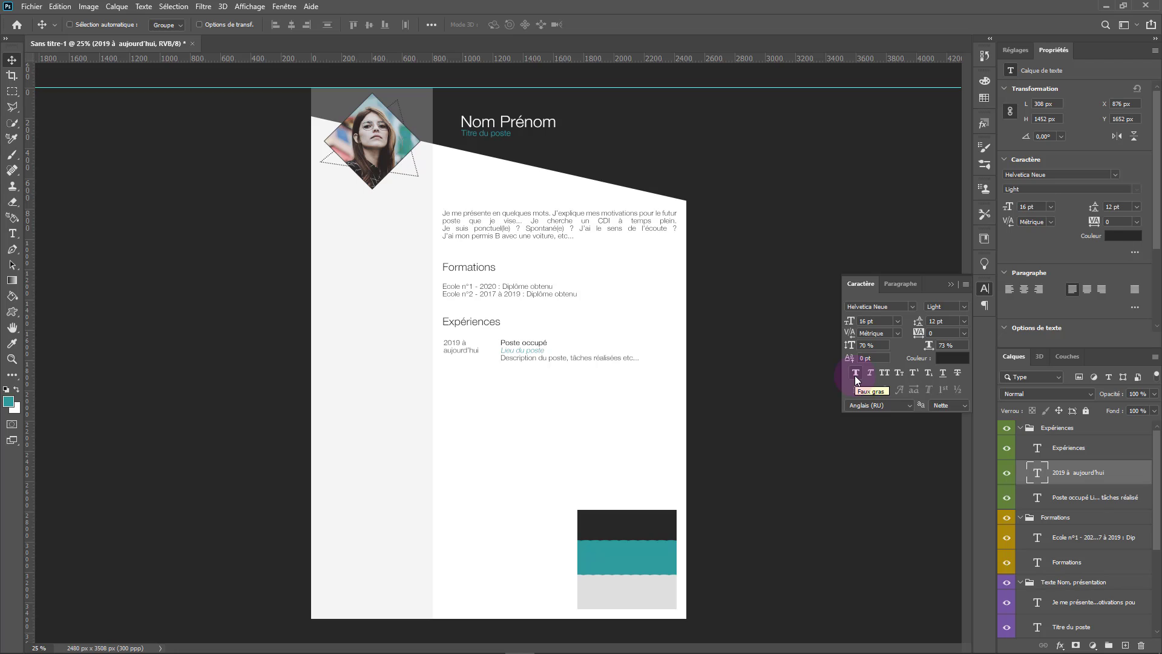
Step: Duplicate the date and job texts together lower down the page and nudge the copies up towards the first entry
{"action": "left_click", "coordinate": [1064, 496], "text": "shift"}
{"action": "right_click", "coordinate": [1063, 497]}
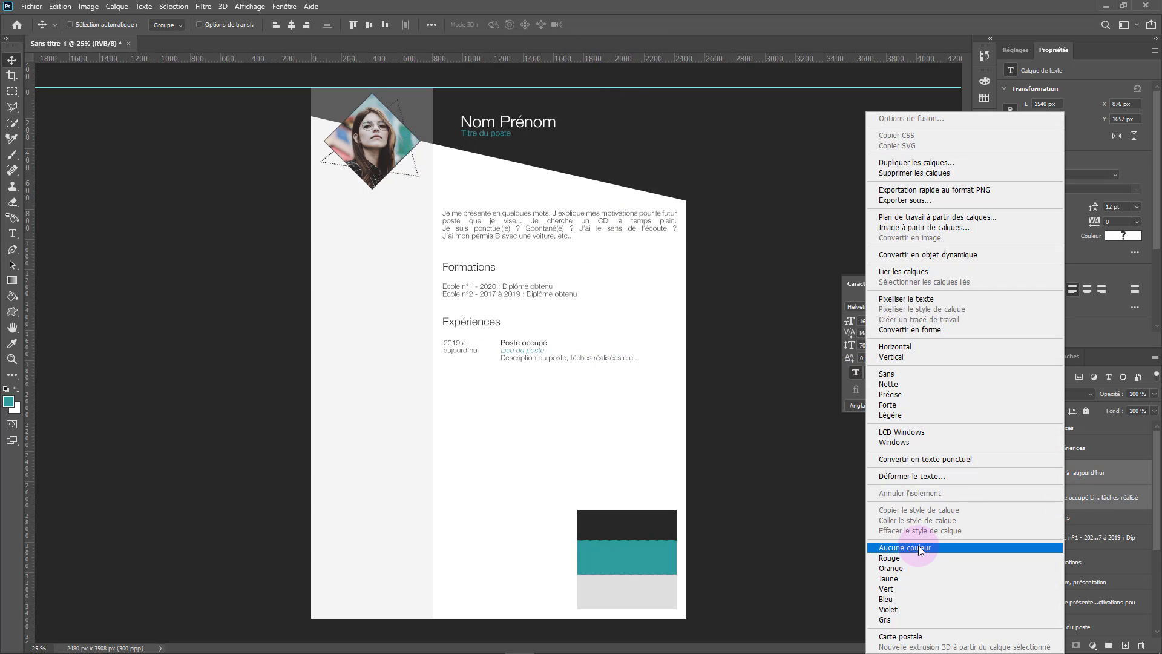
{"action": "left_click", "coordinate": [918, 546]}
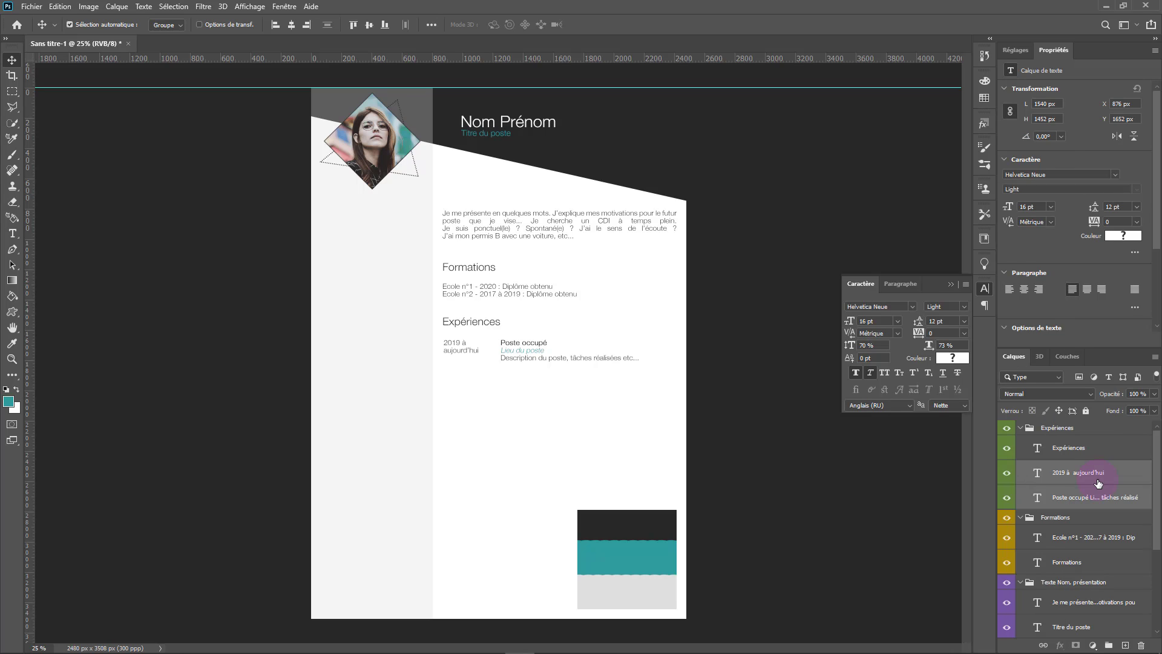
{"action": "left_click_drag", "start_coordinate": [519, 343], "coordinate": [532, 474], "text": "alt"}
{"action": "key", "text": "Up"}
{"action": "key", "text": "Up"}
{"action": "key", "text": "Up"}
{"action": "key", "text": "Up"}
{"action": "key", "text": "Up"}
{"action": "key", "text": "Up"}
{"action": "key", "text": "Up"}
{"action": "key", "text": "Up"}
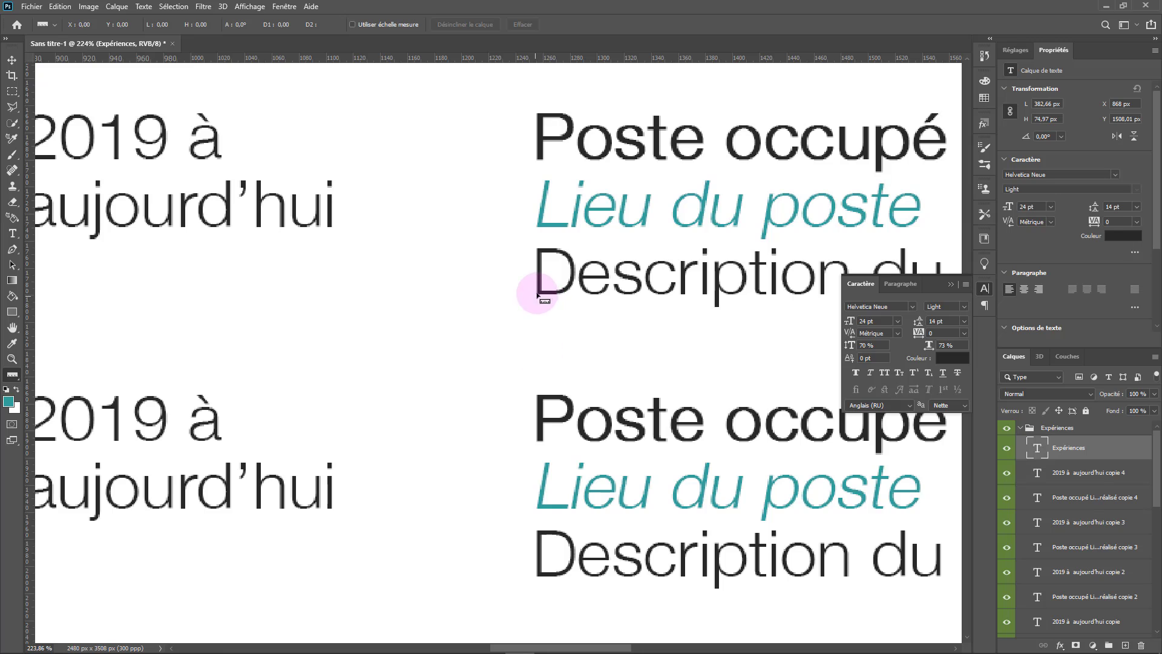
Step: Measure the vertical gap between two stacked job entries and select the first copied date and job layers
{"action": "mouse_move", "coordinate": [538, 294]}
{"action": "left_mouse_down"}
{"action": "mouse_move", "coordinate": [551, 545]}
{"action": "mouse_move", "coordinate": [546, 294]}
{"action": "mouse_move", "coordinate": [537, 404]}
{"action": "left_mouse_up"}
{"action": "scroll", "coordinate": [551, 539], "scroll_direction": "down", "scroll_amount": 3}
{"action": "scroll", "coordinate": [1065, 520], "scroll_direction": "down", "scroll_amount": 5}
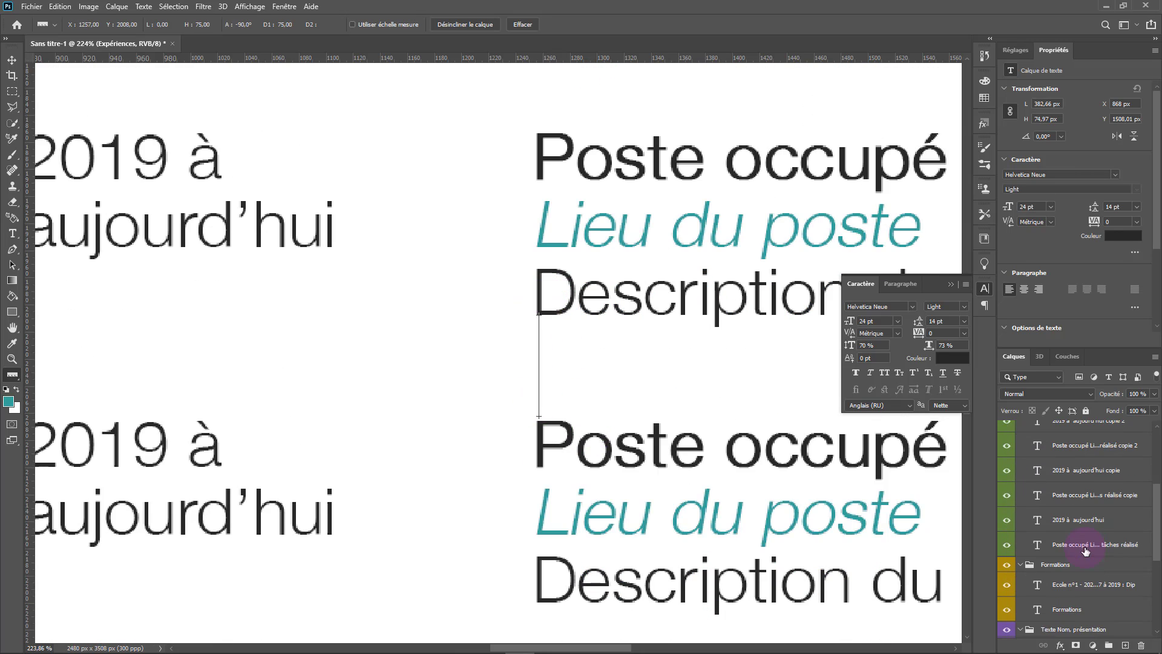
{"action": "left_click", "coordinate": [1090, 495]}
{"action": "left_click", "coordinate": [1089, 470], "text": "shift"}
{"action": "left_click", "coordinate": [12, 64]}
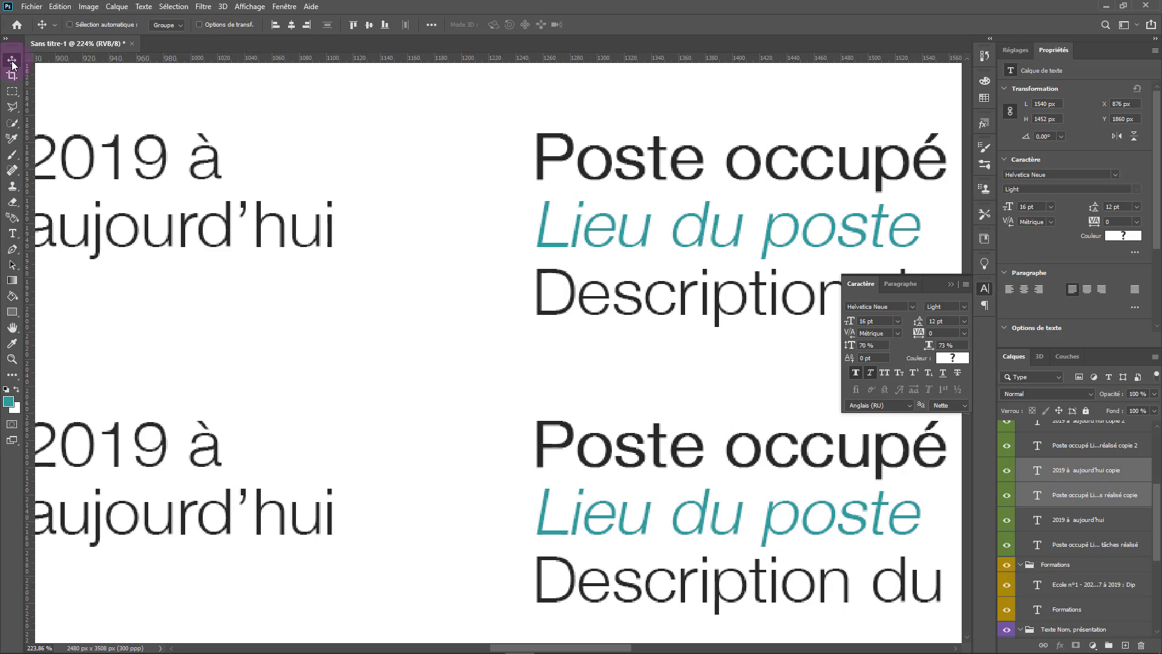
Step: Use the 75 px ruler measurement below each job entry to place horizontal guides for the third, fourth and fifth entries
{"action": "left_click", "coordinate": [88, 6]}
{"action": "mouse_move", "coordinate": [182, 256]}
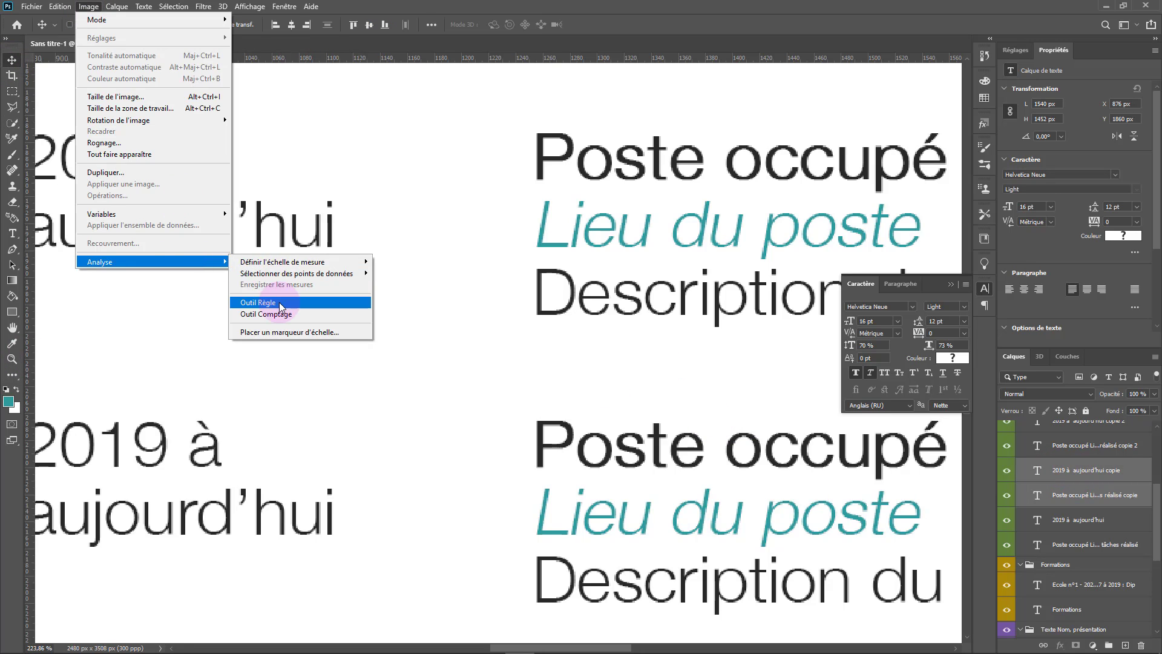
{"action": "left_click", "coordinate": [345, 301]}
{"action": "left_click_drag", "start_coordinate": [540, 370], "coordinate": [555, 471]}
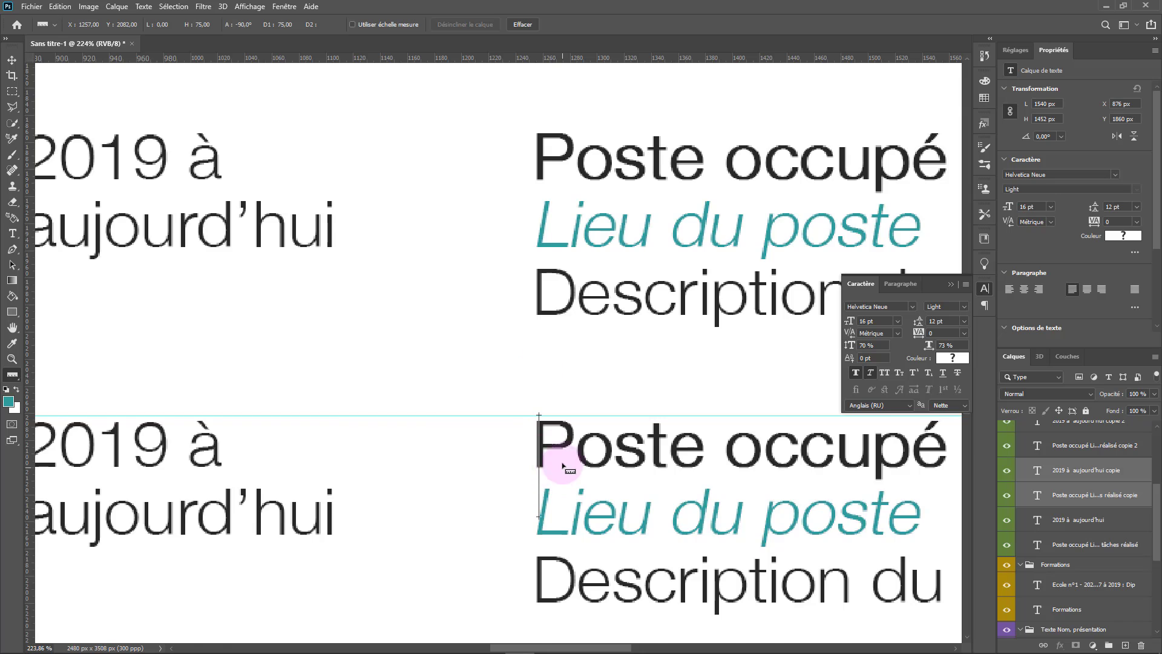
{"action": "scroll", "coordinate": [564, 461], "scroll_direction": "down", "scroll_amount": 5}
{"action": "left_click_drag", "start_coordinate": [539, 156], "coordinate": [546, 352]}
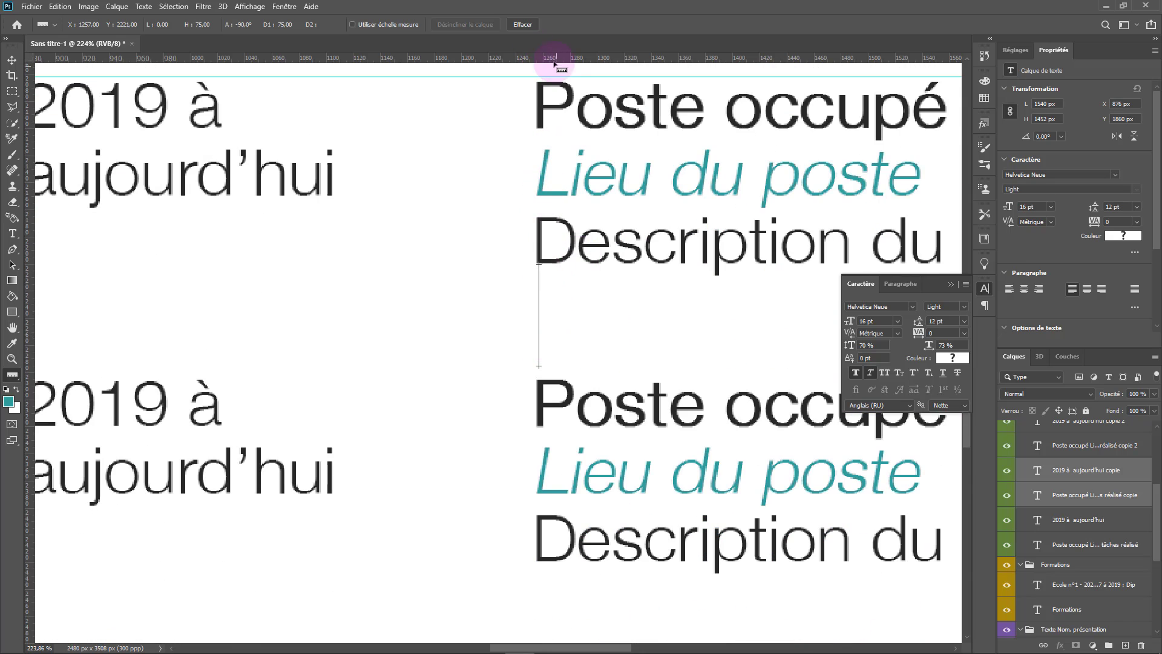
{"action": "left_click_drag", "start_coordinate": [558, 56], "coordinate": [563, 375]}
{"action": "scroll", "coordinate": [557, 156], "scroll_direction": "down", "scroll_amount": 3}
{"action": "left_click_drag", "start_coordinate": [539, 155], "coordinate": [537, 451]}
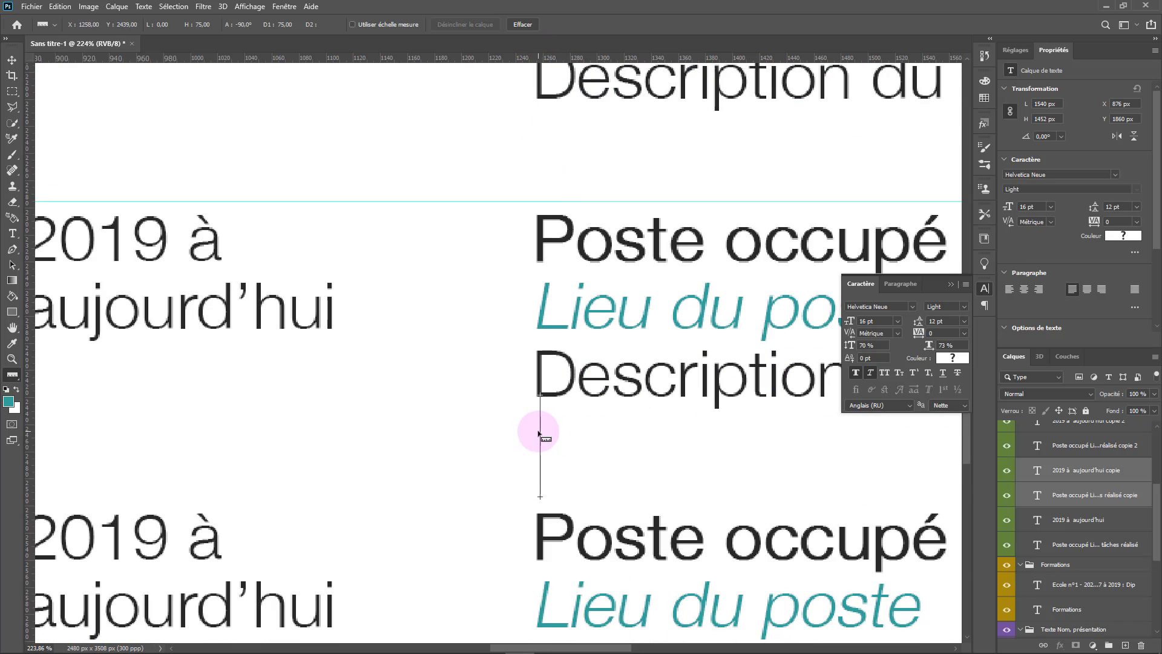
{"action": "left_click_drag", "start_coordinate": [589, 59], "coordinate": [583, 498]}
{"action": "scroll", "coordinate": [544, 365], "scroll_direction": "down", "scroll_amount": 10}
{"action": "scroll", "coordinate": [583, 428], "scroll_direction": "up", "scroll_amount": 2}
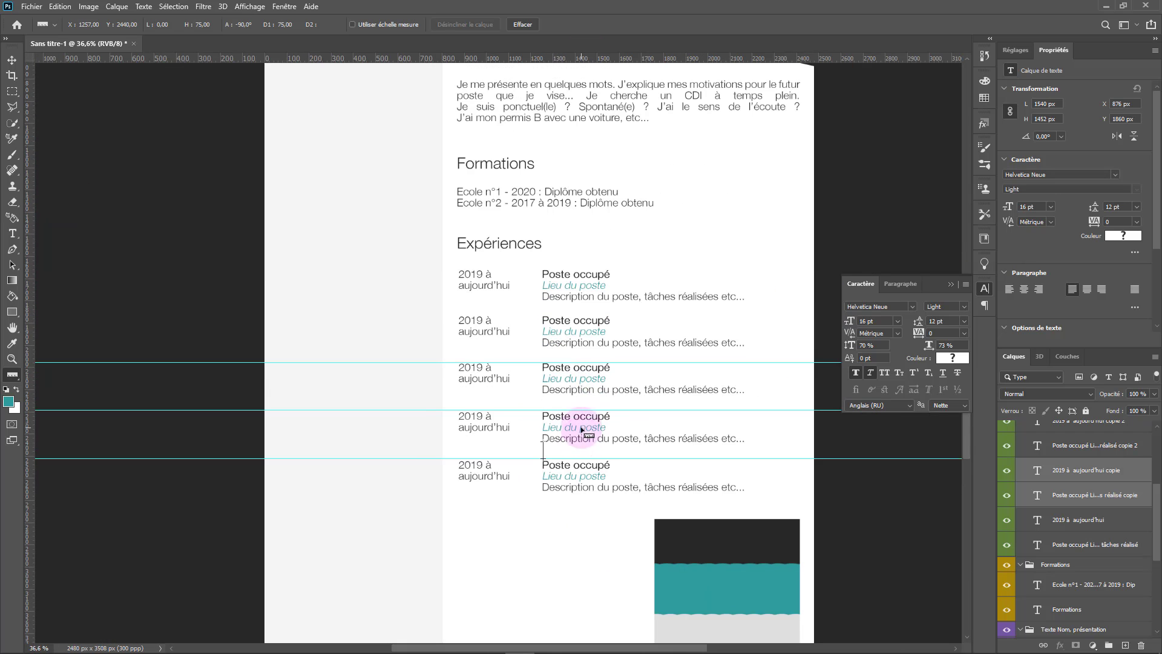
Step: Select the third entry's date and job text layers and nudge them up to their guide
{"action": "key", "text": "v"}
{"action": "scroll", "coordinate": [1078, 478], "scroll_direction": "up", "scroll_amount": 1}
{"action": "left_click", "coordinate": [1076, 489]}
{"action": "left_click", "coordinate": [1072, 467], "text": "shift"}
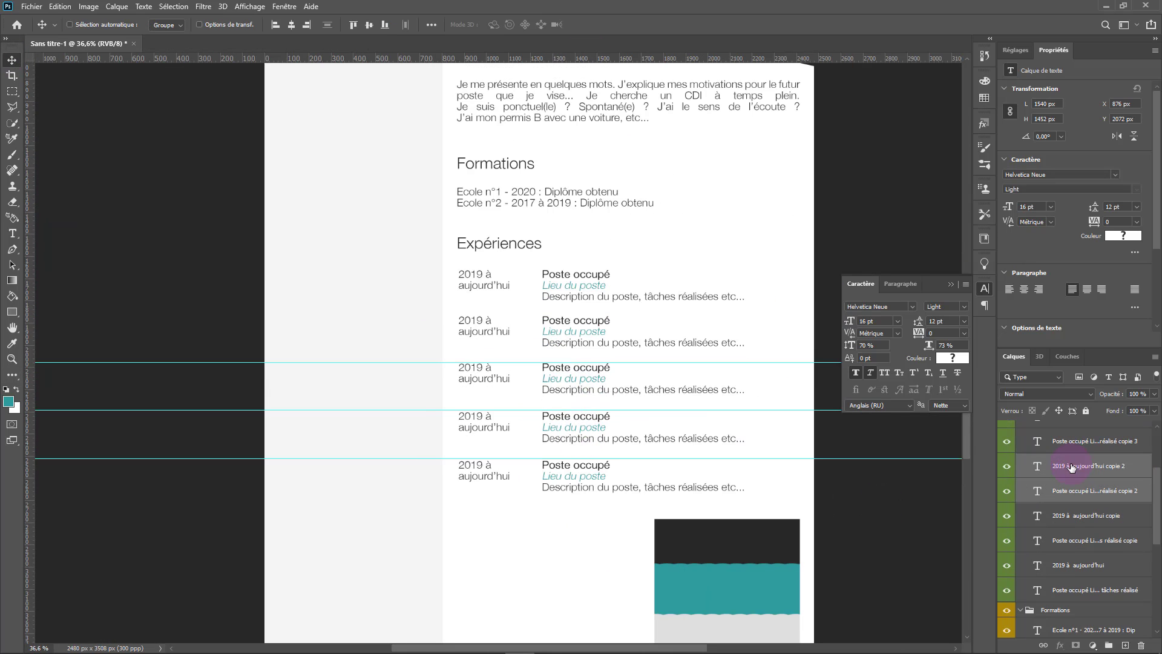
{"action": "scroll", "coordinate": [563, 387], "scroll_direction": "up", "scroll_amount": 13}
{"action": "key", "text": "Up"}
{"action": "key", "text": "Up"}
{"action": "key", "text": "Up"}
{"action": "key", "text": "Up"}
{"action": "scroll", "coordinate": [1070, 483], "scroll_direction": "up", "scroll_amount": 1}
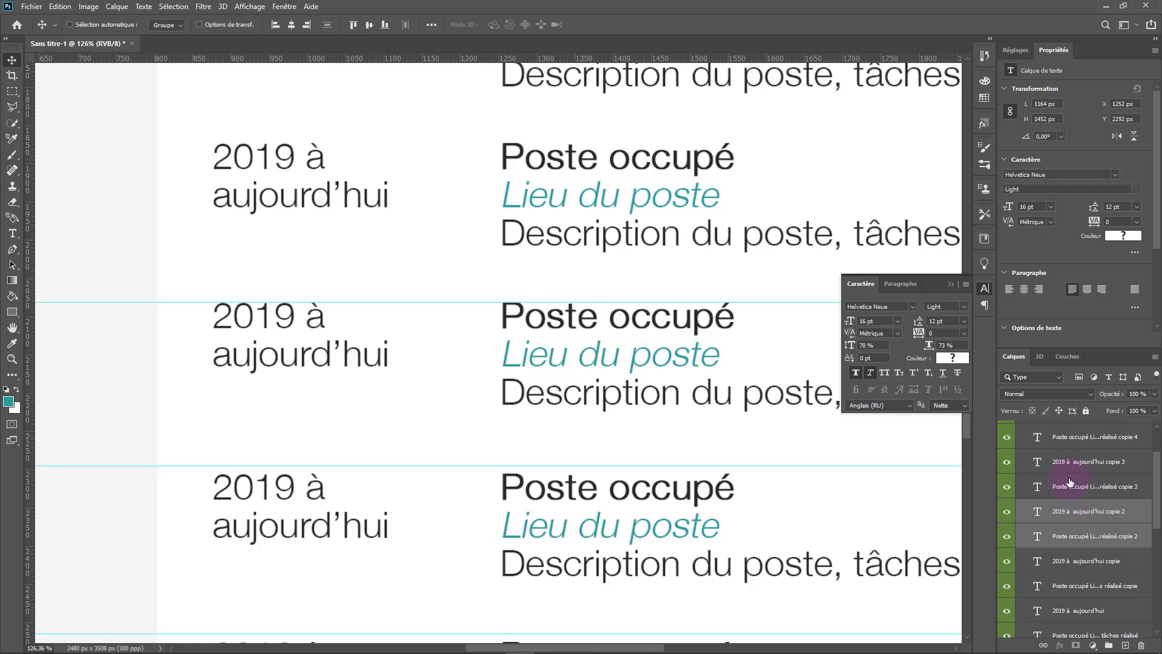
Step: Select the fourth entry's date and job text layers and nudge them up to their guide
{"action": "left_click", "coordinate": [1070, 486]}
{"action": "left_click", "coordinate": [1069, 467], "text": "shift"}
{"action": "key", "text": "Up"}
{"action": "key", "text": "Up"}
{"action": "key", "text": "Up"}
{"action": "key", "text": "Up"}
{"action": "key", "text": "Up"}
{"action": "key", "text": "Up"}
{"action": "key", "text": "Up"}
{"action": "key", "text": "Up"}
{"action": "key", "text": "Up"}
{"action": "key", "text": "Up"}
{"action": "scroll", "coordinate": [545, 388], "scroll_direction": "down", "scroll_amount": 3}
Step: Select the fifth entry's date and job text layers and nudge them up to the lowest guide
{"action": "scroll", "coordinate": [1078, 485], "scroll_direction": "up", "scroll_amount": 2}
{"action": "left_click", "coordinate": [1079, 497]}
{"action": "left_click", "coordinate": [1080, 477], "text": "shift"}
{"action": "key", "text": "Up"}
{"action": "key", "text": "Up"}
{"action": "key", "text": "Up"}
{"action": "key", "text": "Up"}
{"action": "key", "text": "Up"}
{"action": "key", "text": "Up"}
{"action": "key", "text": "Up"}
{"action": "key", "text": "Up"}
{"action": "key", "text": "Up"}
{"action": "key", "text": "Up"}
{"action": "key", "text": "Up"}
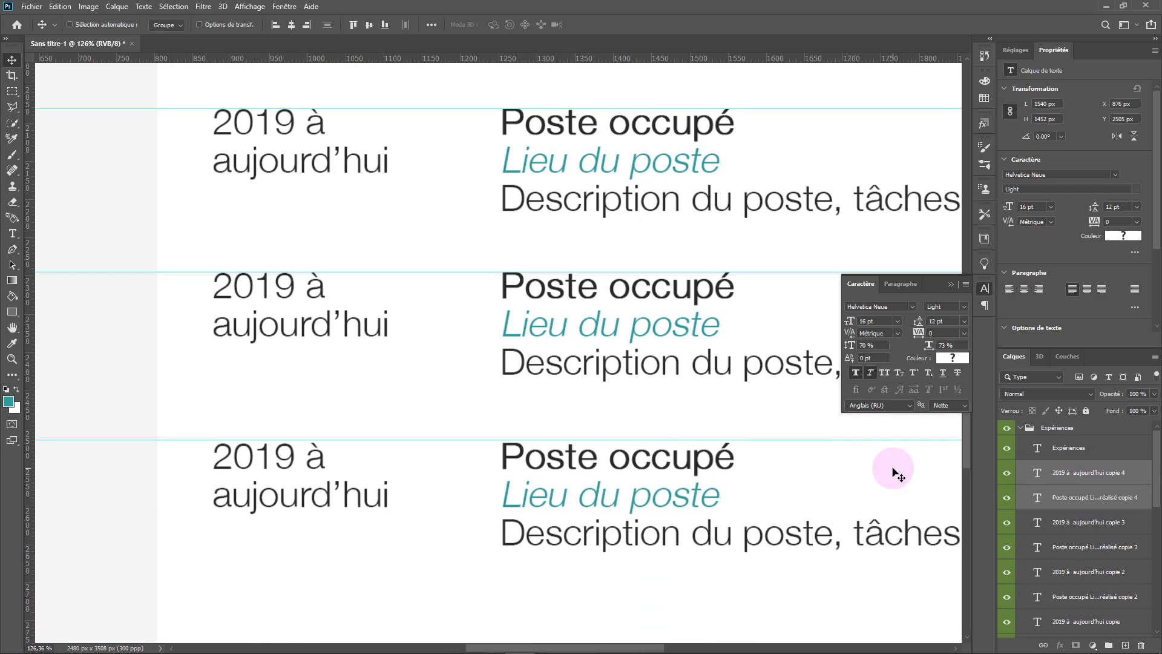
{"action": "scroll", "coordinate": [701, 484], "scroll_direction": "down", "scroll_amount": 6}
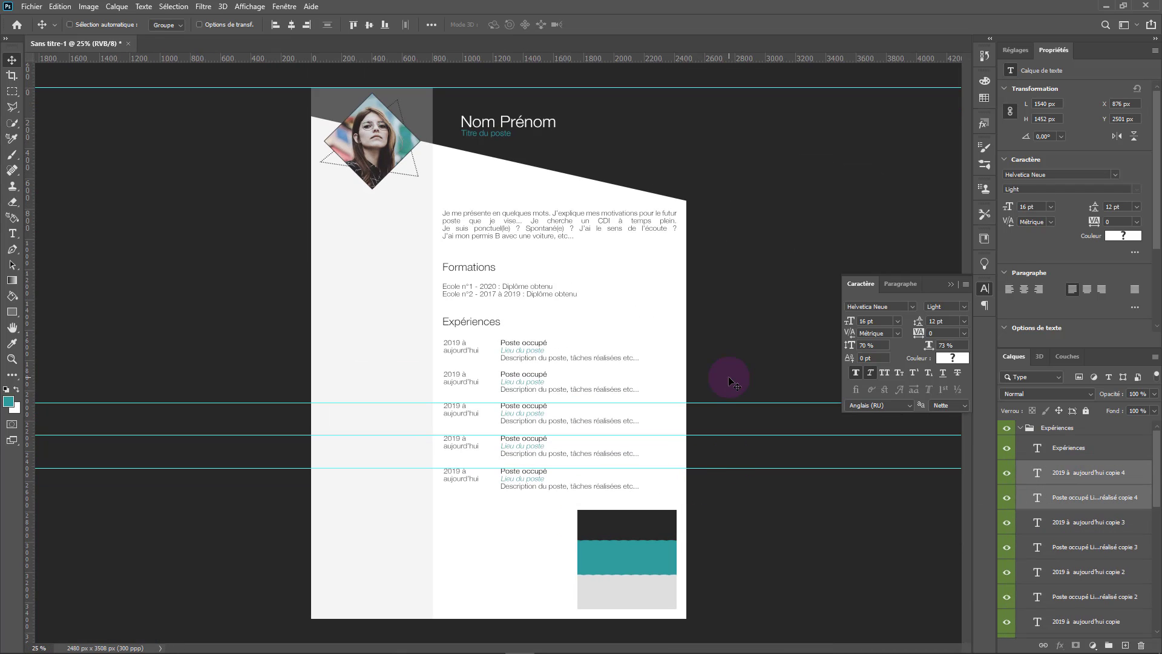
Step: Remove the three horizontal guides crossing the job entries
{"action": "left_click_drag", "start_coordinate": [746, 105], "coordinate": [751, 57]}
{"action": "left_click_drag", "start_coordinate": [778, 435], "coordinate": [777, 57]}
{"action": "left_click_drag", "start_coordinate": [804, 468], "coordinate": [797, 56]}
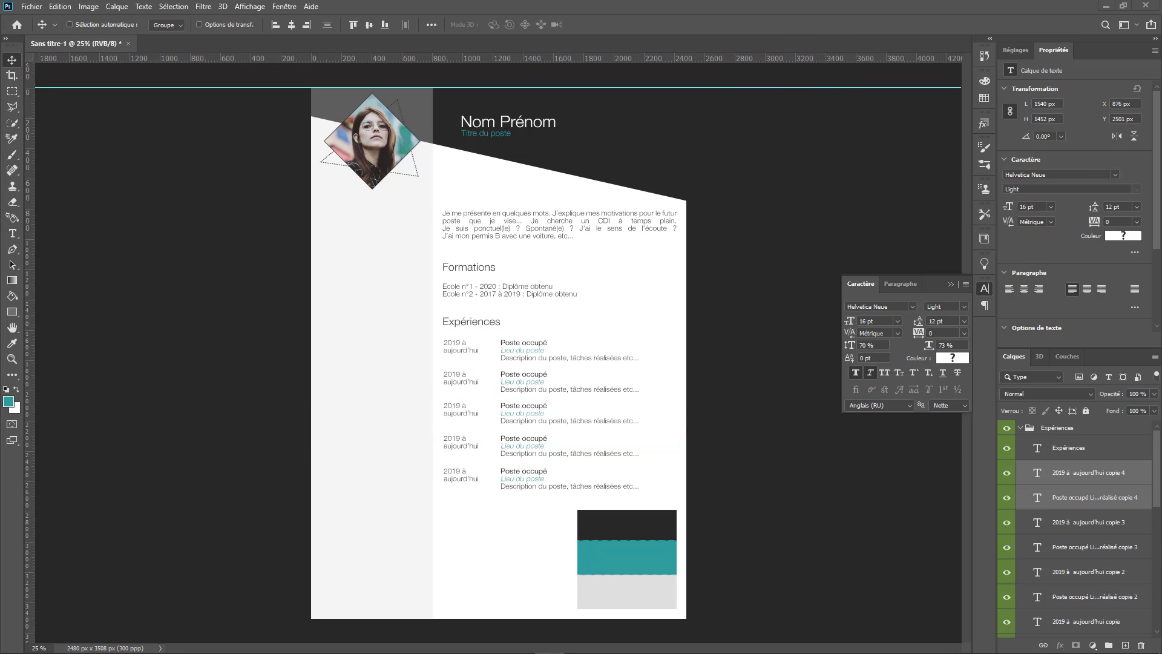
Step: Change the lower four dates to "Mai 2017 à Avril 2019", "Déc. 2015 à Jan. 2017", "Mars 2013 à Nov. 2015" and "Juin 2010 à Fév. 2013"
{"action": "left_click", "coordinate": [15, 237]}
{"action": "left_click_drag", "start_coordinate": [480, 382], "coordinate": [414, 375]}
{"action": "type", "text": "Mai 2017 à Avril 2019"}
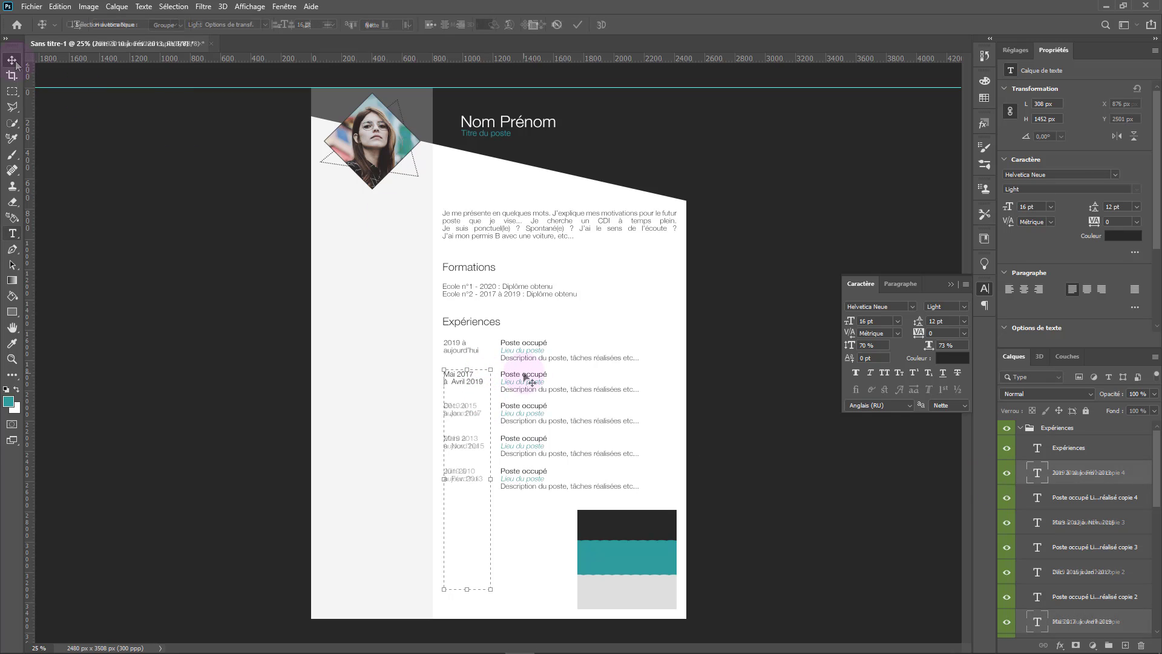
{"action": "left_click", "coordinate": [593, 388]}
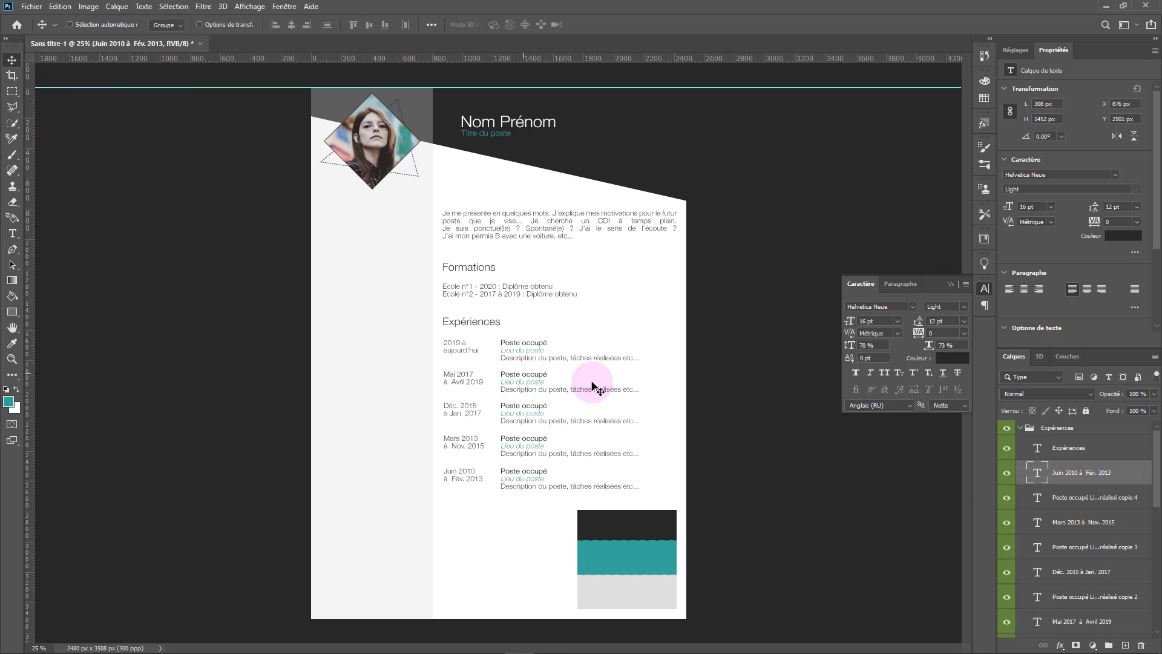
Step: Select all five job text layers and shift them slightly right, away from the dates
{"action": "left_click", "coordinate": [1090, 503]}
{"action": "left_click", "coordinate": [1092, 545], "text": "ctrl"}
{"action": "scroll", "coordinate": [1092, 545], "scroll_direction": "down", "scroll_amount": 4}
{"action": "left_click", "coordinate": [1091, 541], "text": "ctrl"}
{"action": "left_click", "coordinate": [1082, 572], "text": "ctrl"}
{"action": "left_click", "coordinate": [1082, 587], "text": "ctrl"}
{"action": "left_click_drag", "start_coordinate": [567, 412], "coordinate": [586, 413]}
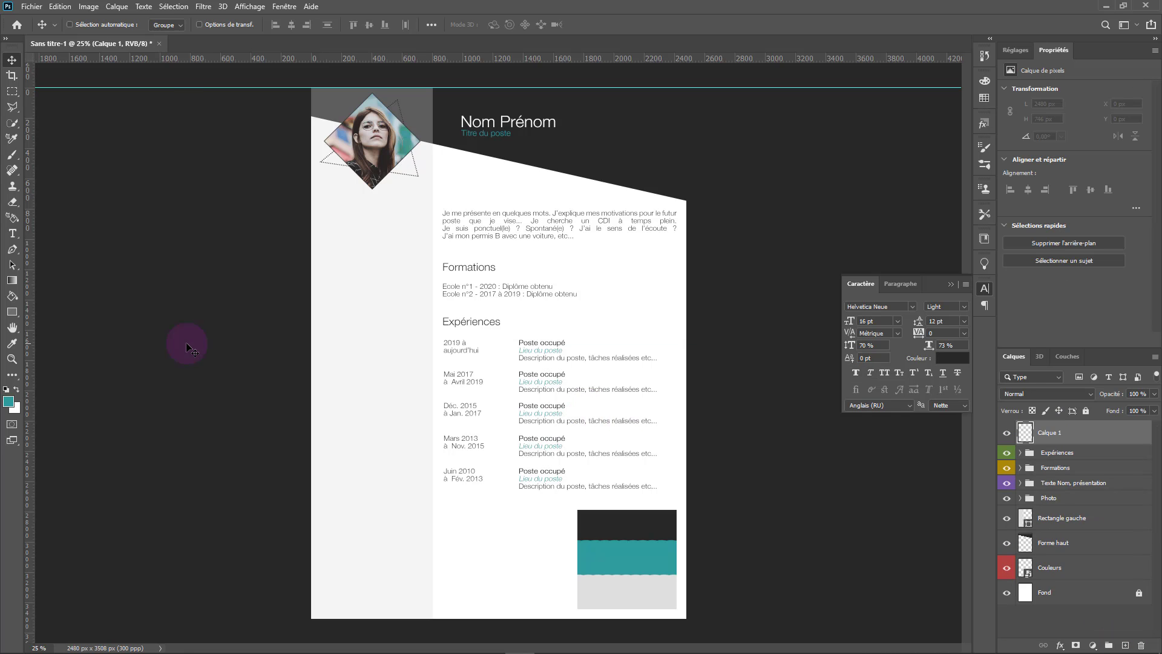
Step: Draw a teal circle of 100 px over the start of the "Formations" heading
{"action": "left_click", "coordinate": [12, 311]}
{"action": "left_click_drag", "start_coordinate": [503, 262], "coordinate": [448, 405]}
{"action": "key", "text": "v"}
{"action": "scroll", "coordinate": [453, 271], "scroll_direction": "up", "scroll_amount": 10}
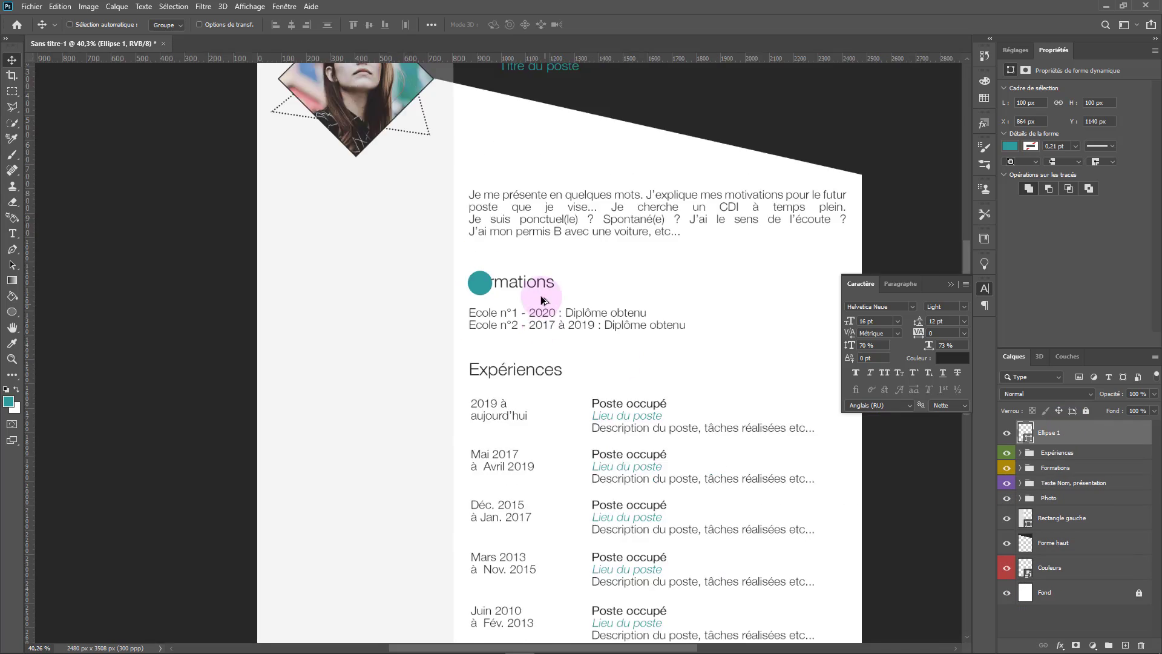
{"action": "scroll", "coordinate": [474, 290], "scroll_direction": "down", "scroll_amount": 5}
Step: Draw a rectangle of about 1629 × 99 px from the circle's middle past the page's right edge
{"action": "right_click", "coordinate": [11, 311]}
{"action": "left_click", "coordinate": [54, 310]}
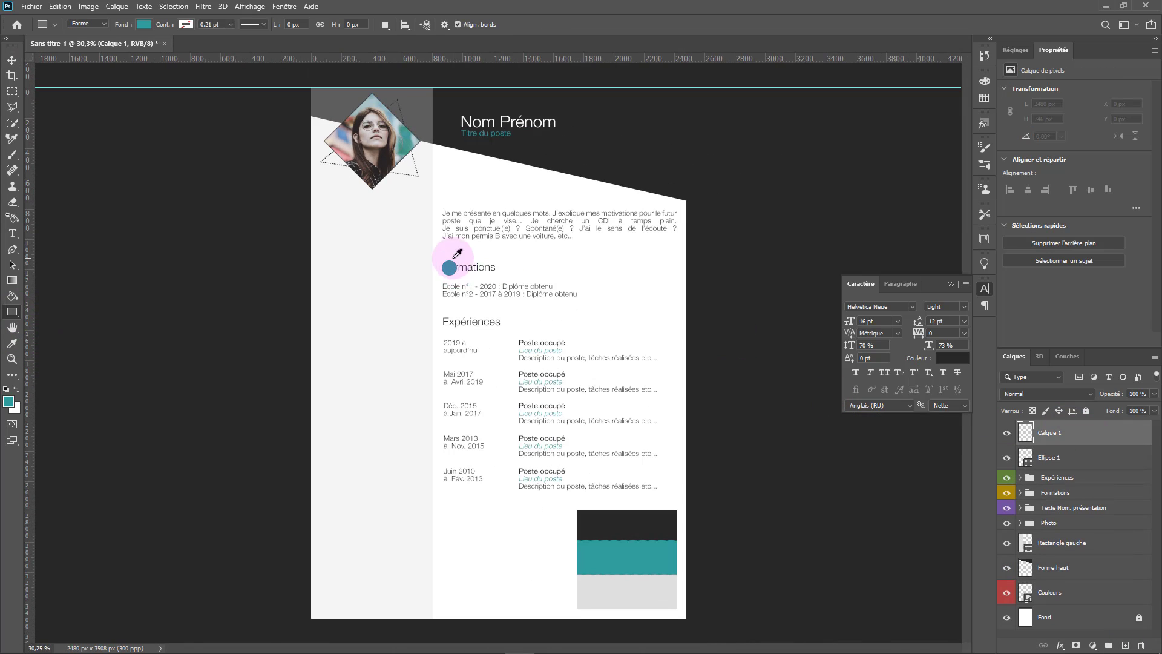
{"action": "scroll", "coordinate": [475, 262], "scroll_direction": "up", "scroll_amount": 9}
{"action": "mouse_move", "coordinate": [407, 257]}
{"action": "left_mouse_down"}
{"action": "mouse_move", "coordinate": [942, 292]}
{"action": "mouse_move", "coordinate": [932, 293]}
{"action": "left_mouse_up"}
Step: Recolour the long rectangle with a medium grey fill and keep it covering the circle's right half
{"action": "left_click", "coordinate": [8, 402]}
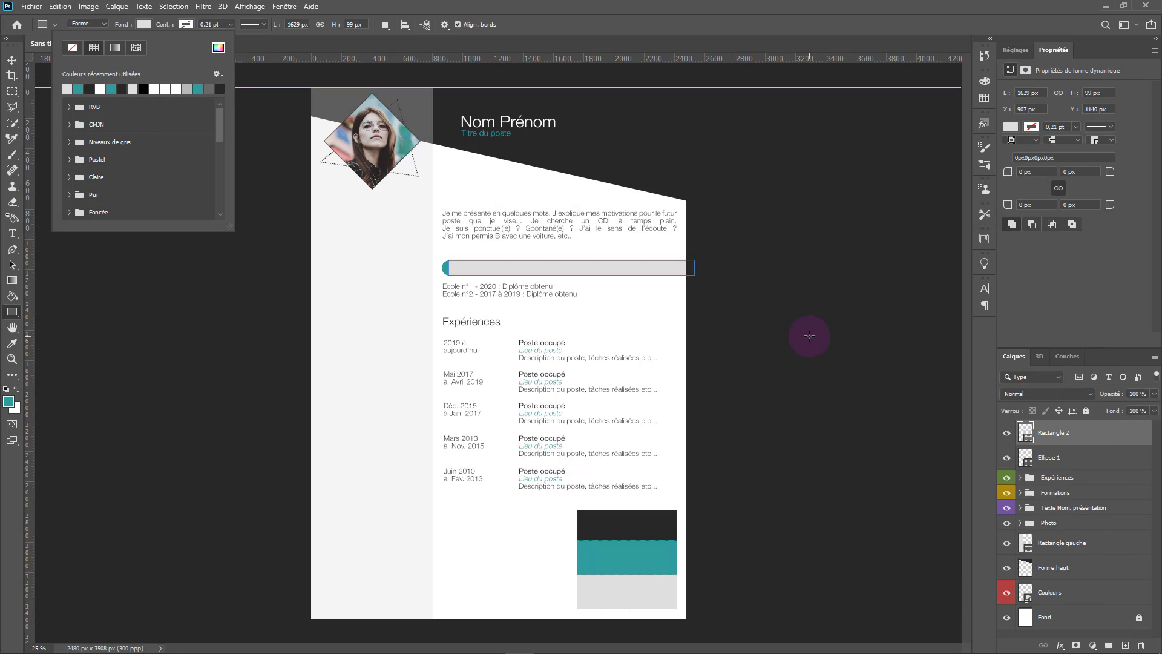
{"action": "left_click", "coordinate": [752, 438]}
{"action": "left_click", "coordinate": [1040, 387]}
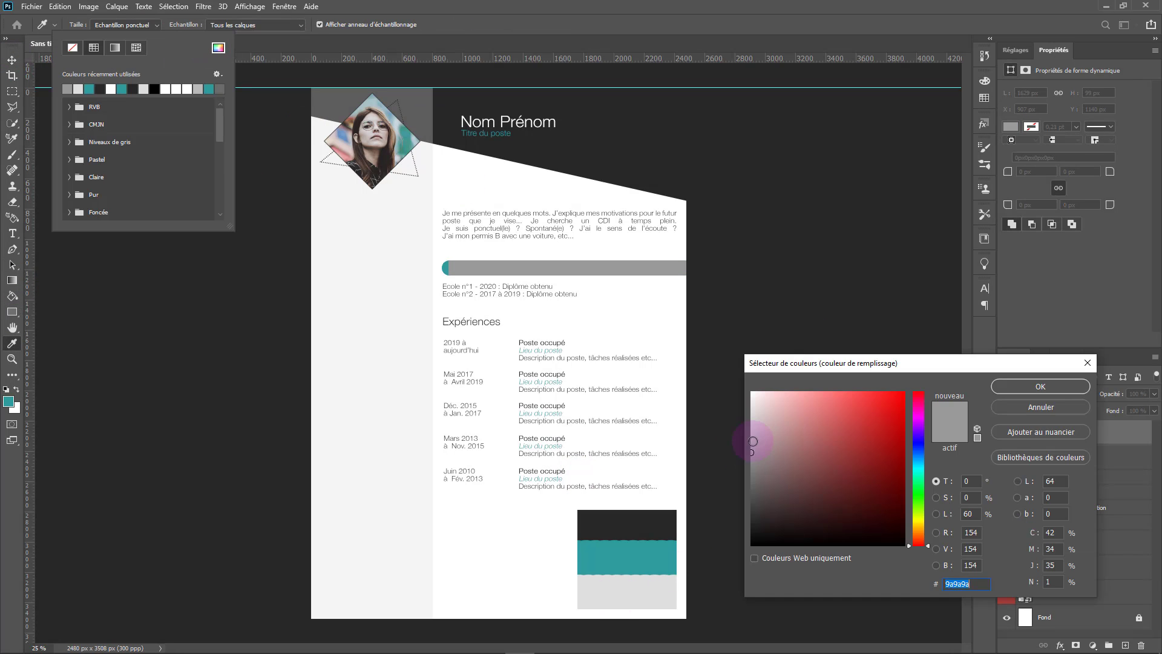
{"action": "left_click", "coordinate": [1040, 386]}
{"action": "left_click", "coordinate": [217, 194]}
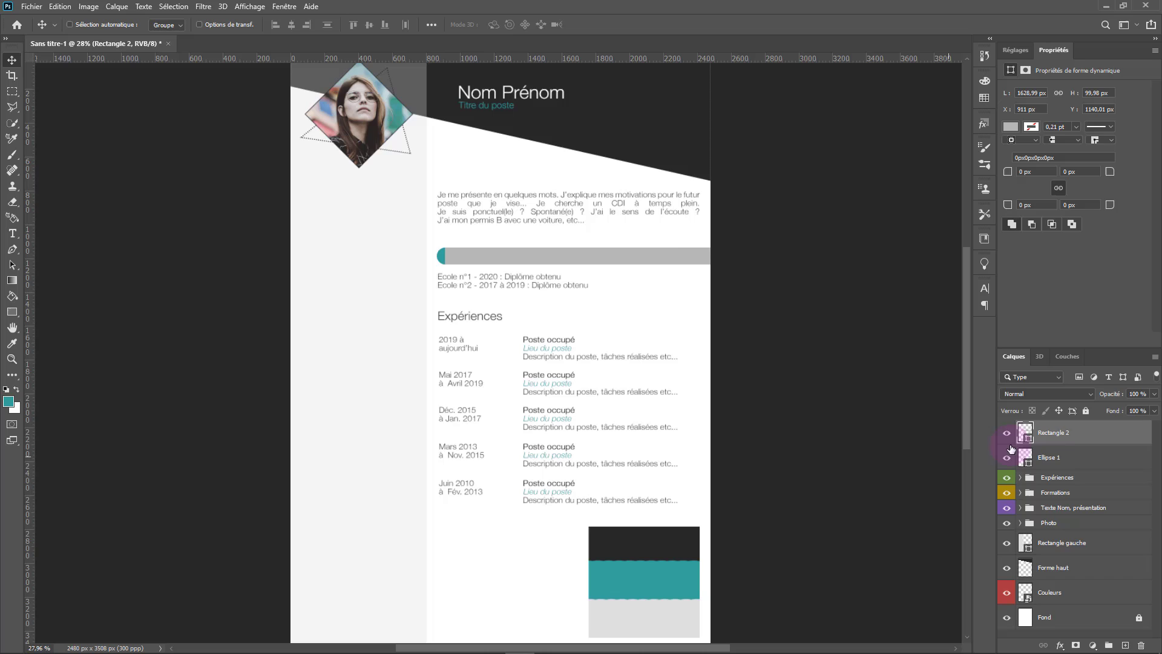
Step: Move the circle and grey band up slightly together and place their layers beneath the Formations group
{"action": "left_click", "coordinate": [1010, 451], "text": "shift"}
{"action": "left_click_drag", "start_coordinate": [639, 282], "coordinate": [639, 279]}
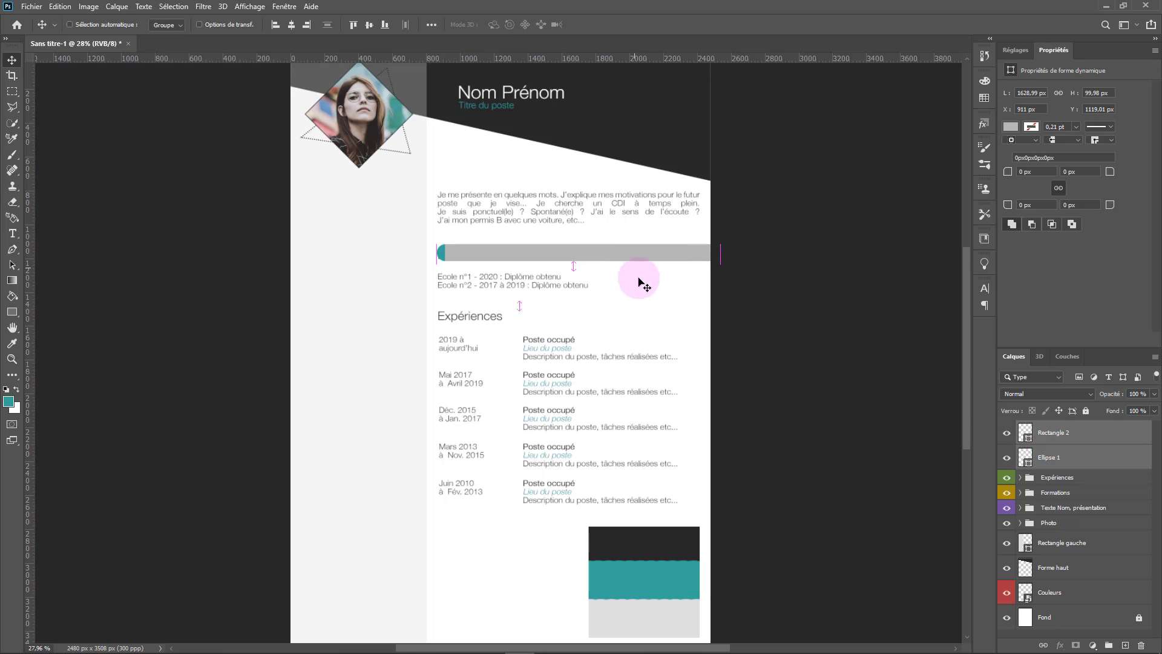
{"action": "left_click_drag", "start_coordinate": [1052, 461], "coordinate": [1077, 436]}
Step: Duplicate the circle and grey band down to the "Expériences" heading
{"action": "key", "text": "ctrl+j"}
{"action": "key", "text": "ctrl+z"}
{"action": "left_click", "coordinate": [1078, 464], "text": "shift"}
{"action": "left_click_drag", "start_coordinate": [567, 263], "coordinate": [568, 319]}
Step: Move the "Formations" heading right onto its grey band and format it white, 18 pt and faux bold
{"action": "left_click", "coordinate": [1021, 493]}
{"action": "left_click", "coordinate": [1060, 537]}
{"action": "left_click_drag", "start_coordinate": [461, 261], "coordinate": [475, 259]}
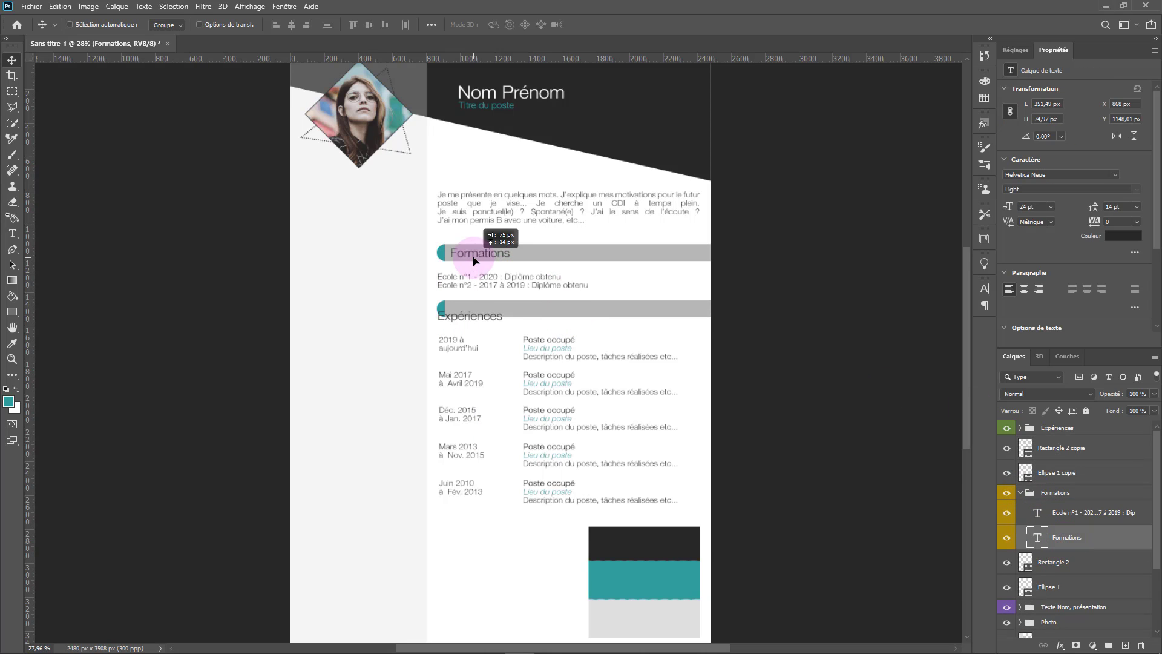
{"action": "left_click", "coordinate": [1123, 236]}
{"action": "left_click_drag", "start_coordinate": [760, 404], "coordinate": [741, 385]}
{"action": "left_click", "coordinate": [1040, 387]}
{"action": "left_click", "coordinate": [1051, 207]}
{"action": "left_click", "coordinate": [1034, 308]}
{"action": "left_click", "coordinate": [985, 288]}
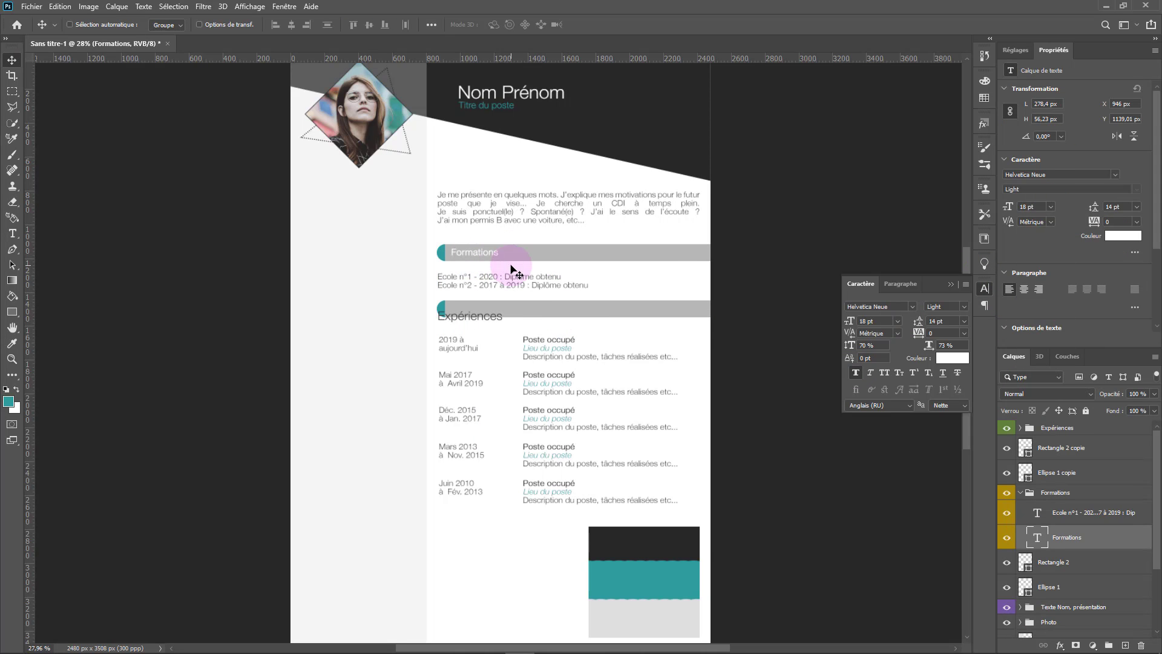
Step: Format the "Expériences" heading in white at 18 pt
{"action": "left_click", "coordinate": [1020, 428]}
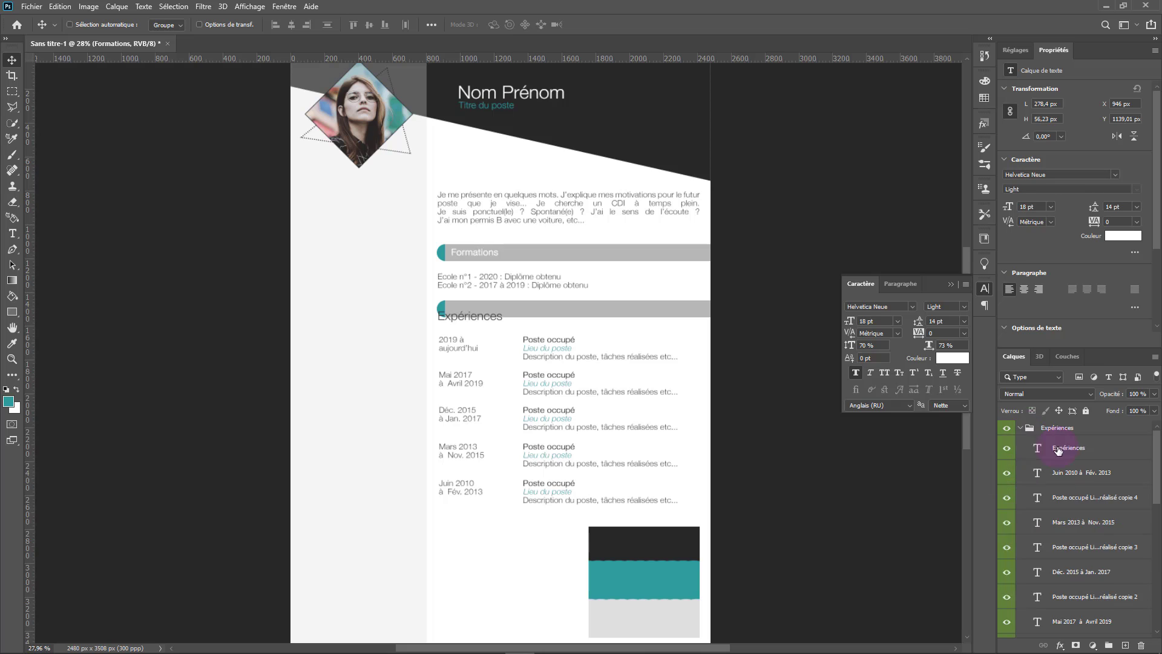
{"action": "left_click", "coordinate": [1061, 450]}
{"action": "left_click", "coordinate": [952, 358]}
{"action": "left_click_drag", "start_coordinate": [761, 404], "coordinate": [743, 385]}
{"action": "left_click", "coordinate": [1040, 387]}
Step: Line up the "Expériences" heading with "Formations" using a vertical guide and centre it vertically in its grey band
{"action": "scroll", "coordinate": [483, 284], "scroll_direction": "up", "scroll_amount": 13}
{"action": "left_click_drag", "start_coordinate": [330, 326], "coordinate": [372, 326]}
{"action": "left_click_drag", "start_coordinate": [414, 379], "coordinate": [542, 344]}
{"action": "left_click", "coordinate": [13, 91]}
{"action": "left_click", "coordinate": [12, 60]}
{"action": "left_click", "coordinate": [369, 24]}
{"action": "scroll", "coordinate": [1067, 607], "scroll_direction": "down", "scroll_amount": 5}
Step: Centre the "Formations" heading vertically in its grey band and remove the vertical guide
{"action": "left_click", "coordinate": [1067, 584]}
{"action": "key", "text": "m"}
{"action": "left_click_drag", "start_coordinate": [371, 208], "coordinate": [538, 150]}
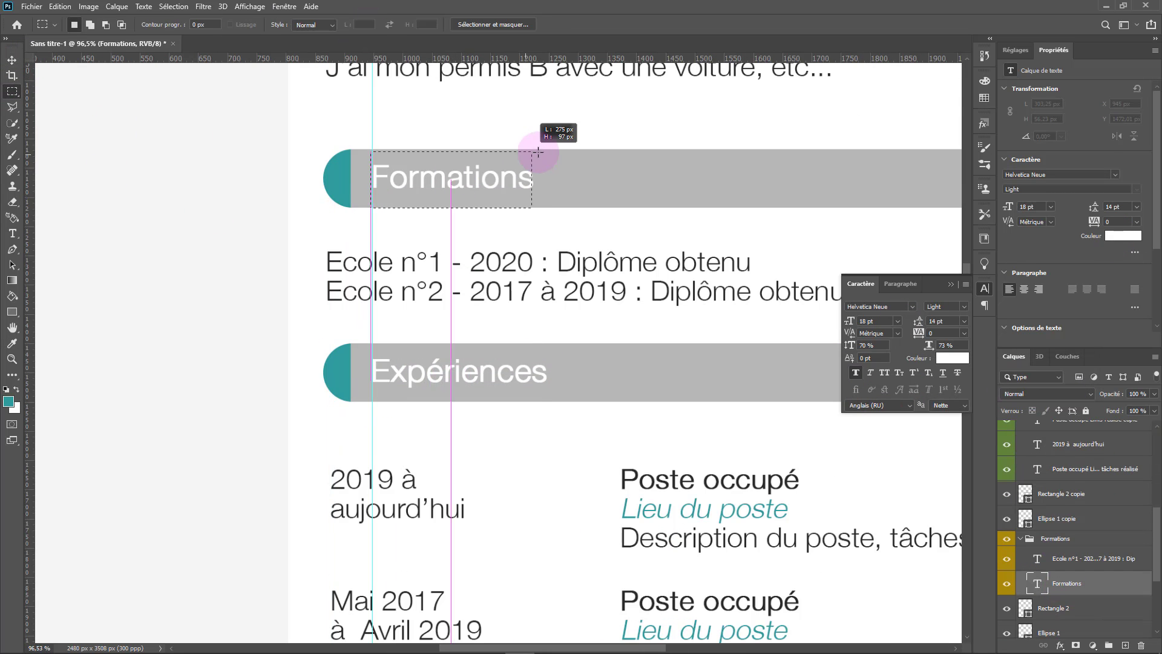
{"action": "key", "text": "v"}
{"action": "left_click", "coordinate": [369, 25]}
{"action": "key", "text": "ctrl+d"}
{"action": "scroll", "coordinate": [502, 420], "scroll_direction": "down", "scroll_amount": 14}
{"action": "left_click_drag", "start_coordinate": [29, 204], "coordinate": [30, 204]}
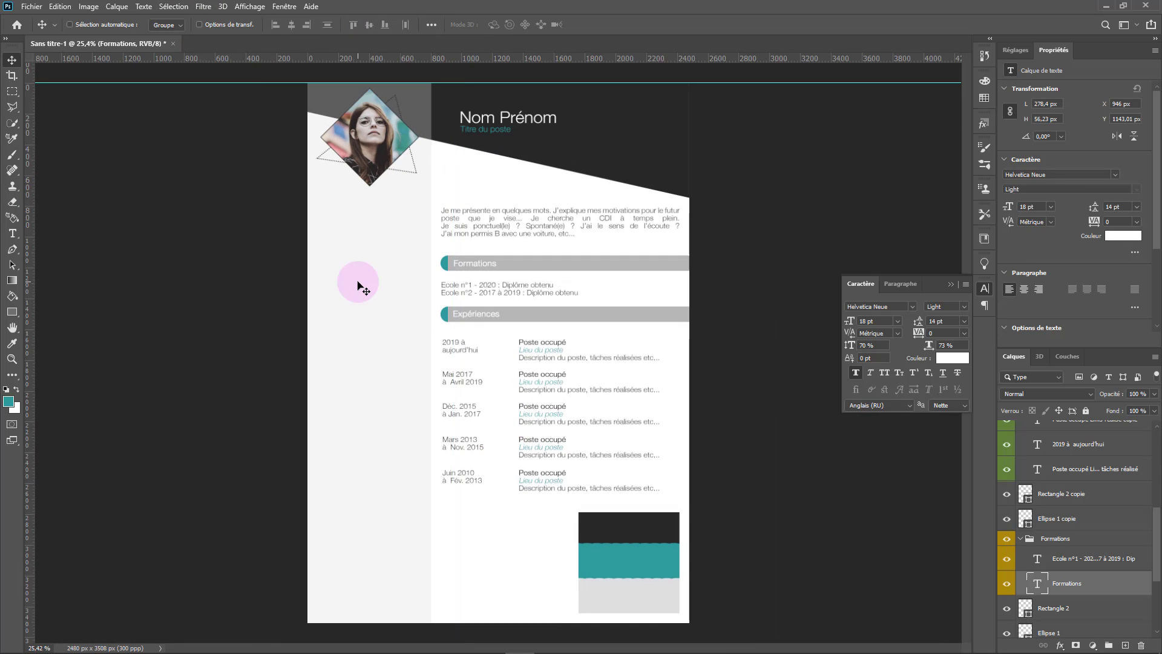
Step: Indent the two-line school list to the right and centre it vertically between the two grey bands
{"action": "left_click", "coordinate": [1068, 557]}
{"action": "scroll", "coordinate": [512, 287], "scroll_direction": "up", "scroll_amount": 12}
{"action": "left_click_drag", "start_coordinate": [470, 294], "coordinate": [511, 278]}
{"action": "key", "text": "m"}
{"action": "left_click_drag", "start_coordinate": [346, 345], "coordinate": [811, 235]}
{"action": "left_click", "coordinate": [12, 60]}
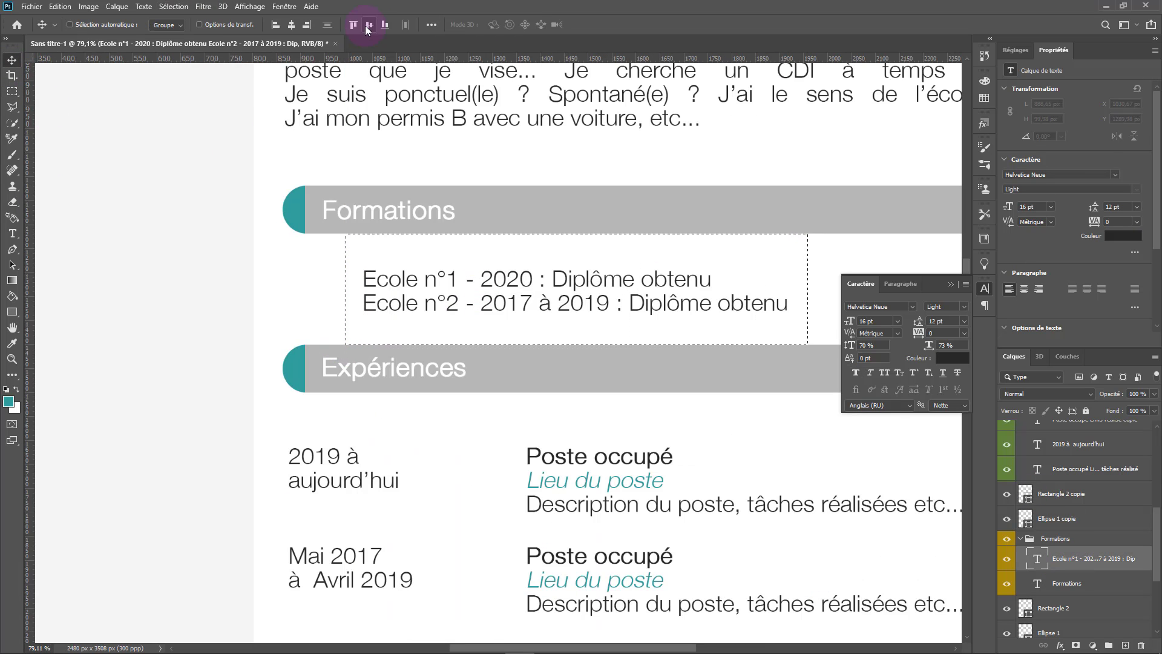
{"action": "left_click", "coordinate": [368, 25]}
{"action": "key", "text": "ctrl+d"}
{"action": "scroll", "coordinate": [379, 343], "scroll_direction": "down", "scroll_amount": 13}
{"action": "scroll", "coordinate": [379, 343], "scroll_direction": "up", "scroll_amount": 1}
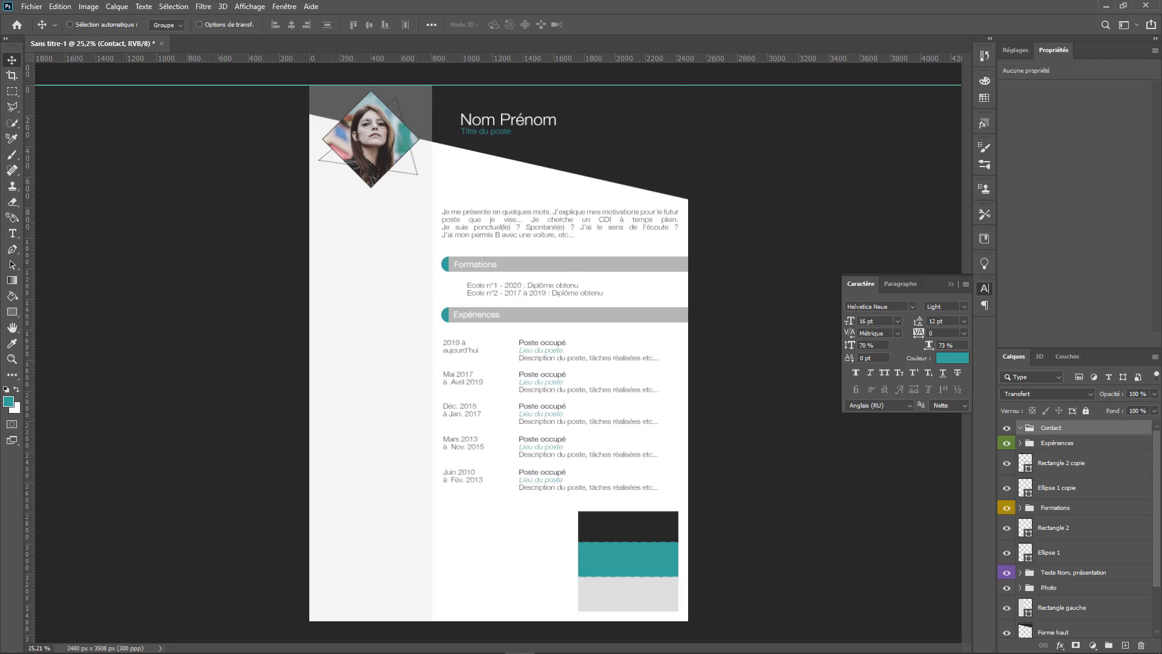
Step: Place the location pin icon in the left column and scale it down to about 88 × 128 px
{"action": "left_click_drag", "start_coordinate": [0, 262], "coordinate": [387, 262]}
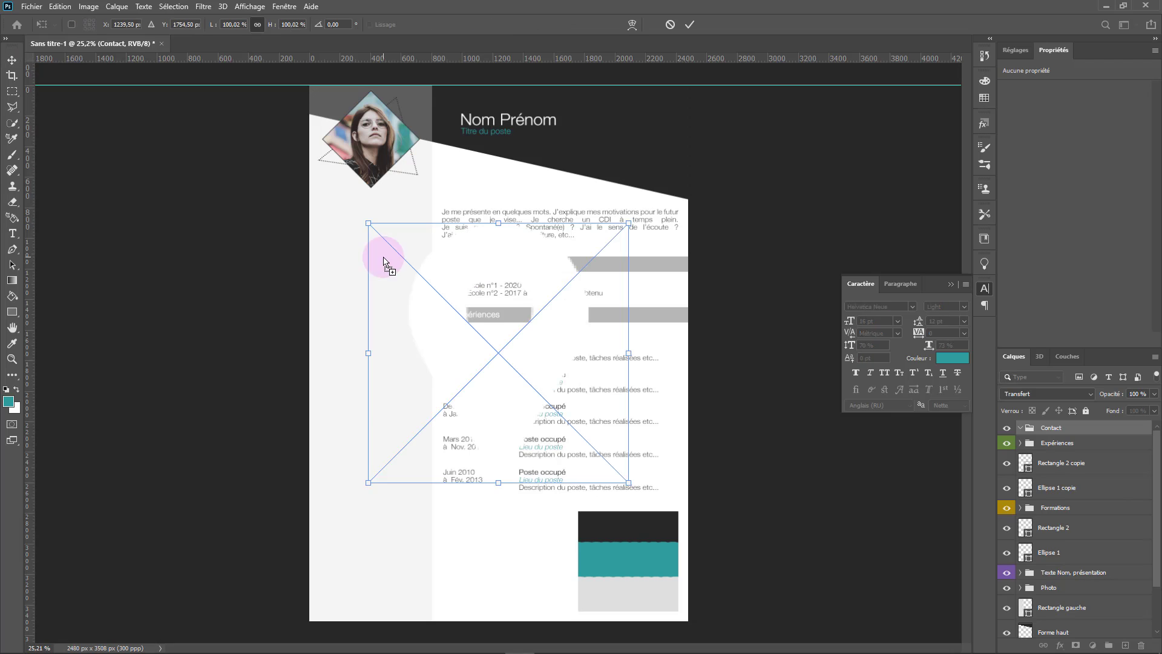
{"action": "left_click_drag", "start_coordinate": [629, 483], "coordinate": [360, 273]}
{"action": "key", "text": "Return"}
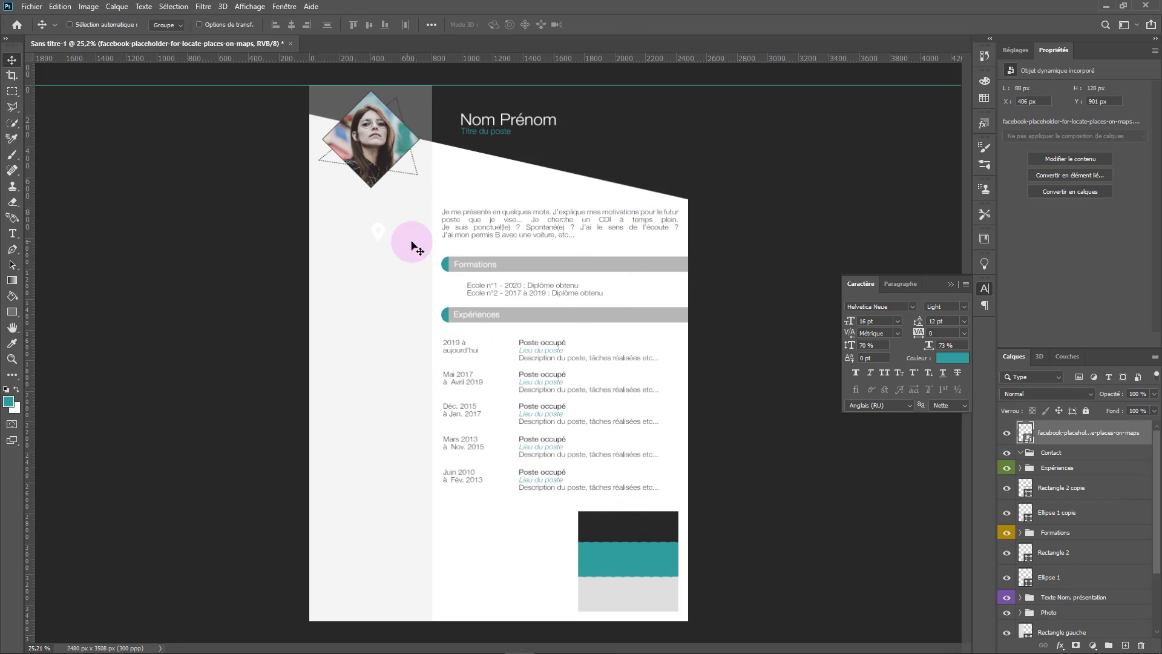
Step: Place the phone icon at about 146 × 146 px and move it beside the location pin
{"action": "left_click_drag", "start_coordinate": [0, 239], "coordinate": [419, 235]}
{"action": "left_click_drag", "start_coordinate": [630, 484], "coordinate": [389, 245]}
{"action": "key", "text": "Return"}
{"action": "left_click_drag", "start_coordinate": [388, 242], "coordinate": [403, 241]}
Step: Place the email icon in the left column and scale it down to match the other contact icons
{"action": "left_click_drag", "start_coordinate": [0, 363], "coordinate": [492, 364]}
{"action": "left_click_drag", "start_coordinate": [630, 485], "coordinate": [393, 264]}
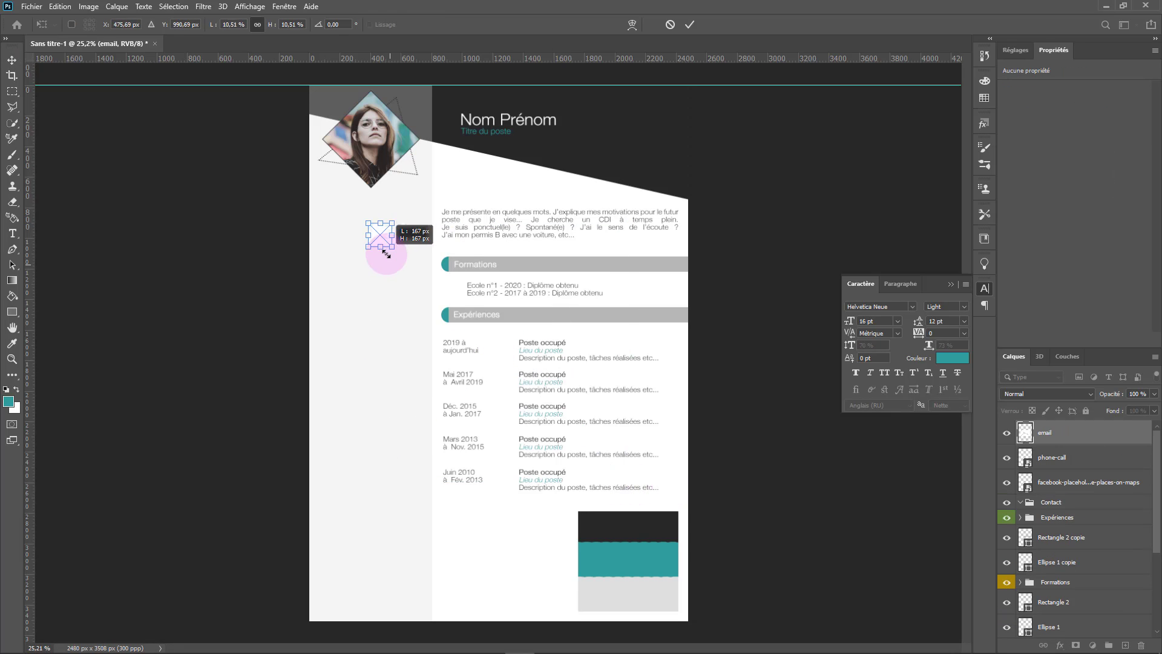
{"action": "key", "text": "Return"}
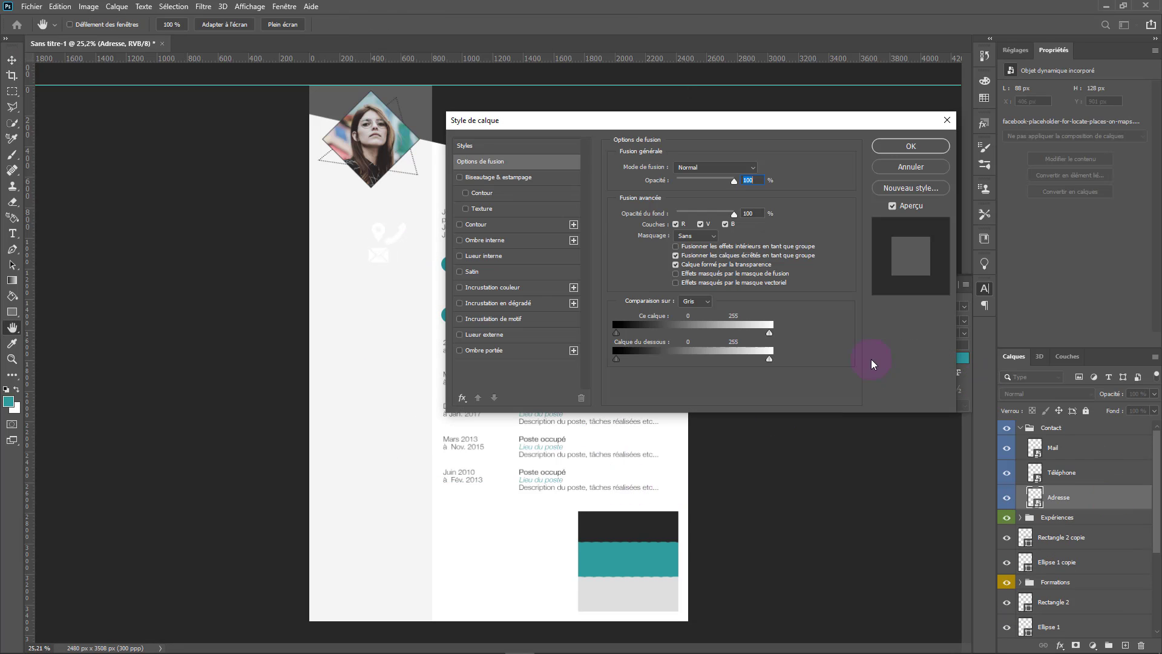
Step: Apply a colour overlay of #282828 to the Adresse icon
{"action": "left_click", "coordinate": [493, 287]}
{"action": "left_click", "coordinate": [765, 164]}
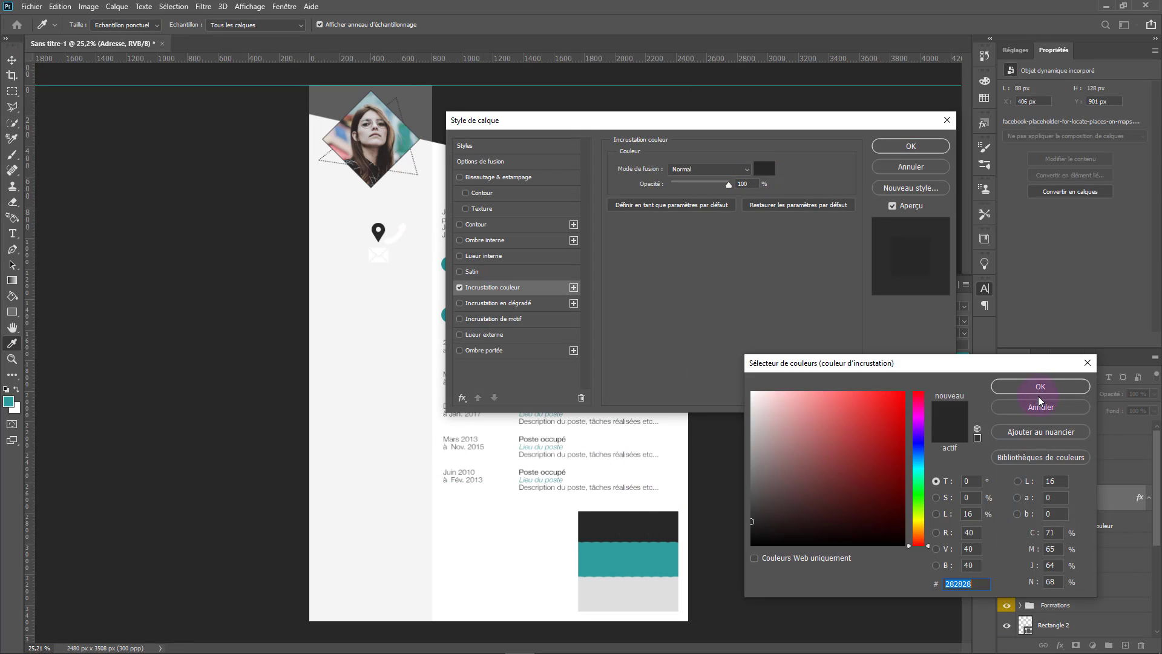
{"action": "left_click", "coordinate": [1036, 374]}
{"action": "left_click", "coordinate": [911, 146]}
Step: Copy the Adresse icon's layer style onto the Téléphone and Mail icons
{"action": "right_click", "coordinate": [1090, 501]}
{"action": "left_click", "coordinate": [937, 445]}
{"action": "right_click", "coordinate": [1090, 473]}
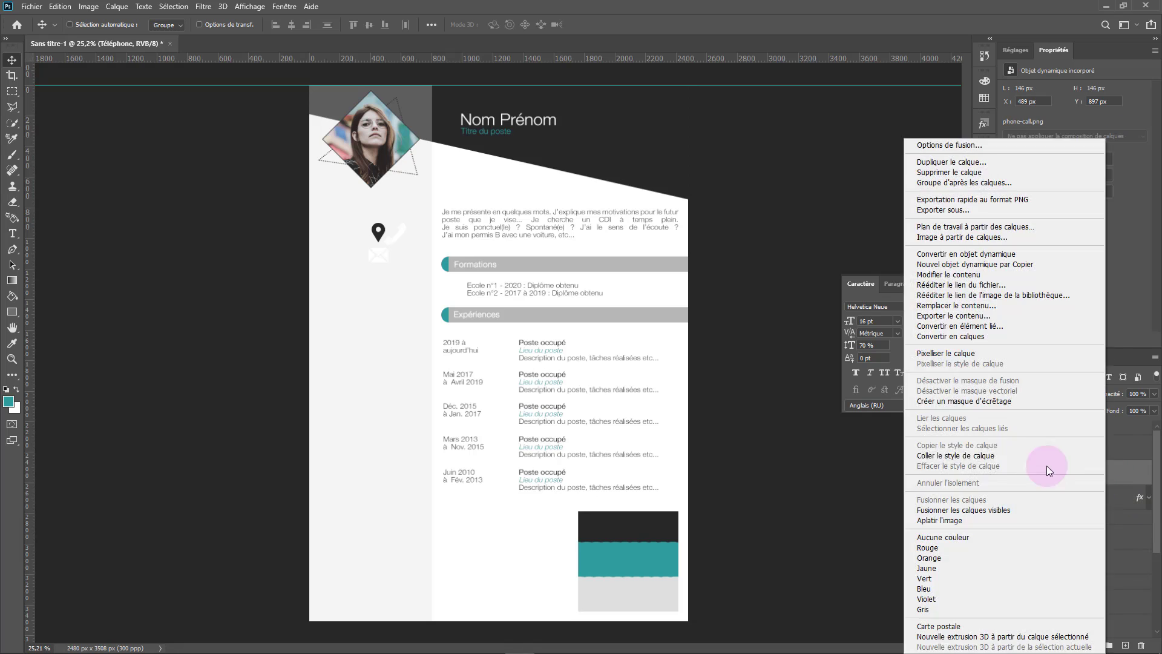
{"action": "left_click", "coordinate": [1029, 455]}
{"action": "right_click", "coordinate": [1095, 448]}
{"action": "left_click", "coordinate": [944, 455]}
Step: Select the three contact icons and move them together lower in the grey left column
{"action": "left_click", "coordinate": [1097, 502]}
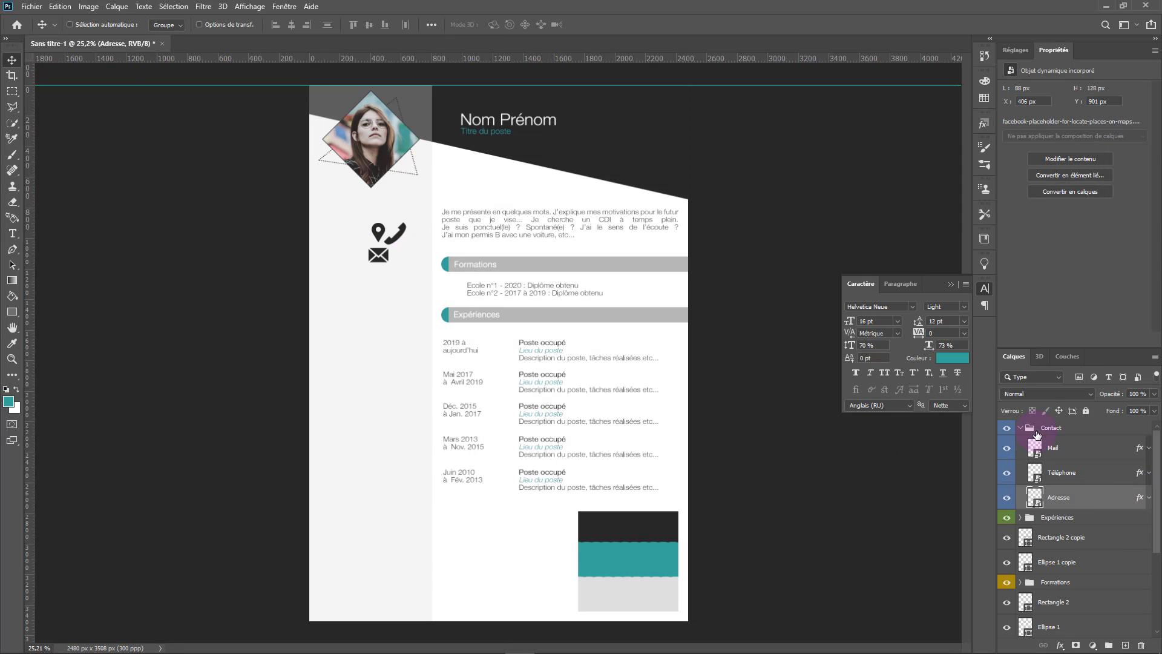
{"action": "left_click", "coordinate": [1038, 446], "text": "shift"}
{"action": "left_click_drag", "start_coordinate": [422, 257], "coordinate": [409, 321]}
Step: Add a text layer reading "Adresse - CP Ville" to the Contact group, placed below the photo in the grey column
{"action": "left_click", "coordinate": [1080, 449]}
{"action": "left_click", "coordinate": [1125, 645]}
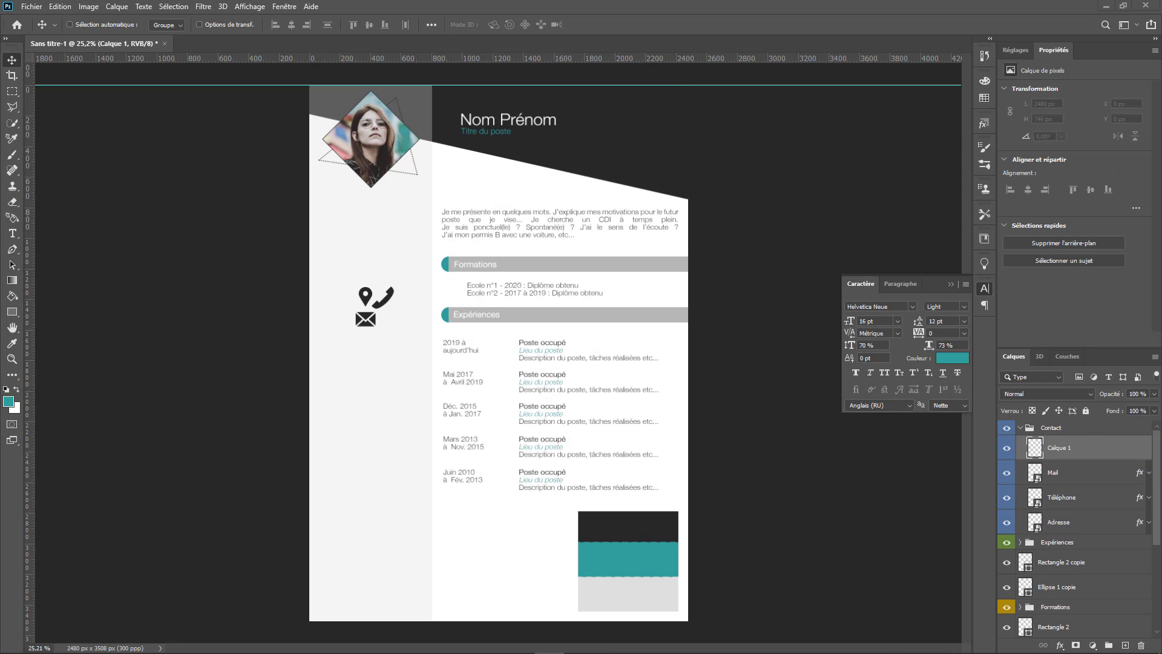
{"action": "left_click", "coordinate": [13, 236]}
{"action": "left_click", "coordinate": [348, 219]}
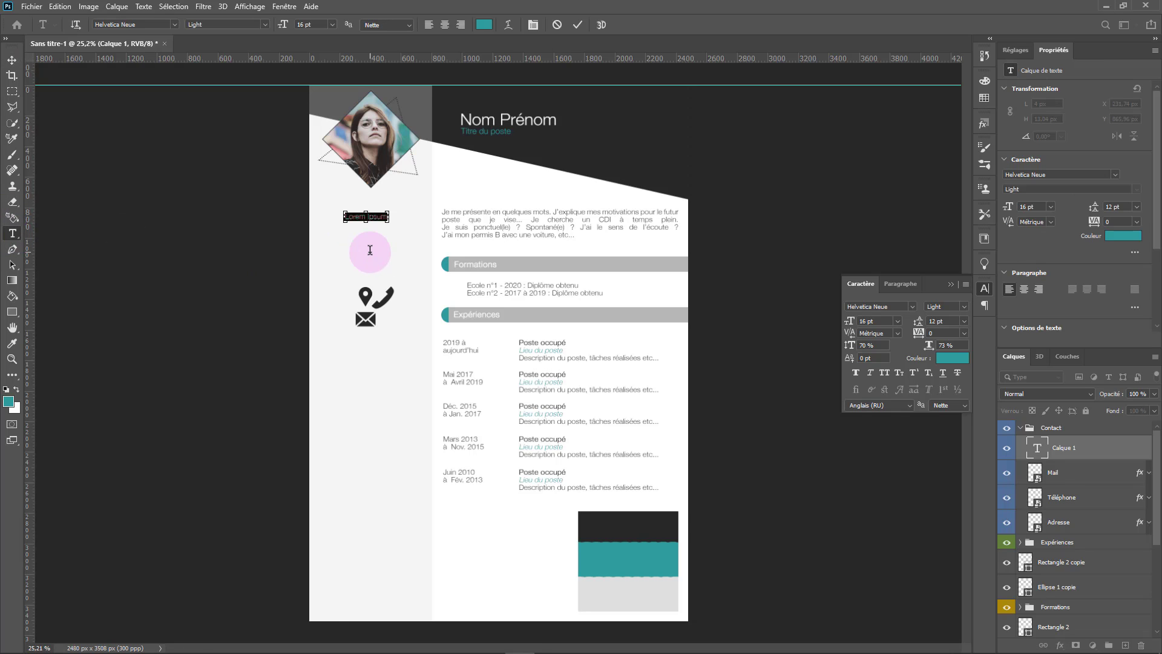
{"action": "left_click", "coordinate": [12, 61]}
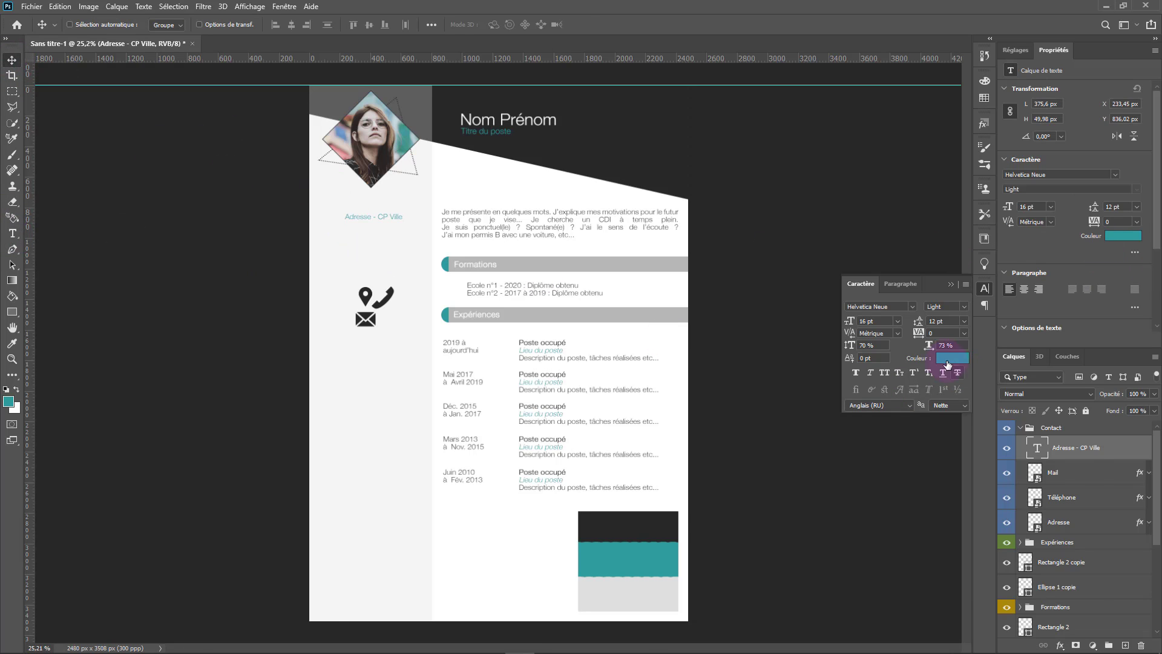
Step: Change the address text's colour to black and shift it slightly up and to the left
{"action": "left_click", "coordinate": [952, 360]}
{"action": "left_click", "coordinate": [753, 547]}
{"action": "left_click", "coordinate": [1042, 382]}
{"action": "scroll", "coordinate": [359, 211], "scroll_direction": "up", "scroll_amount": 3}
{"action": "scroll", "coordinate": [365, 227], "scroll_direction": "down", "scroll_amount": 2}
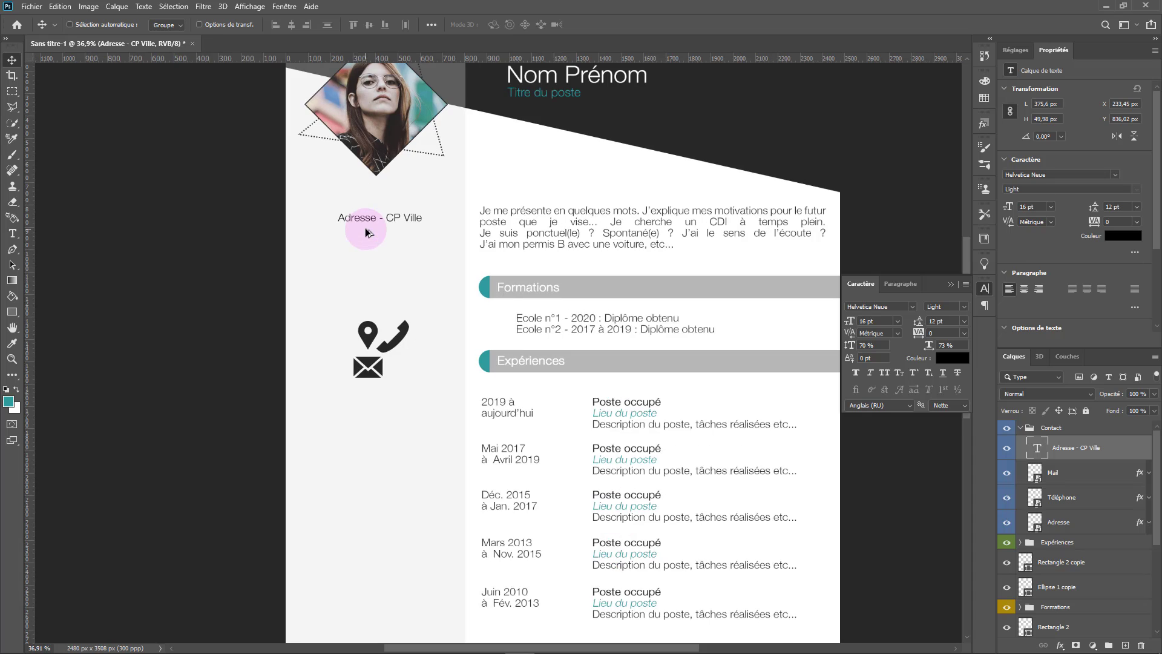
{"action": "left_click_drag", "start_coordinate": [397, 219], "coordinate": [397, 215]}
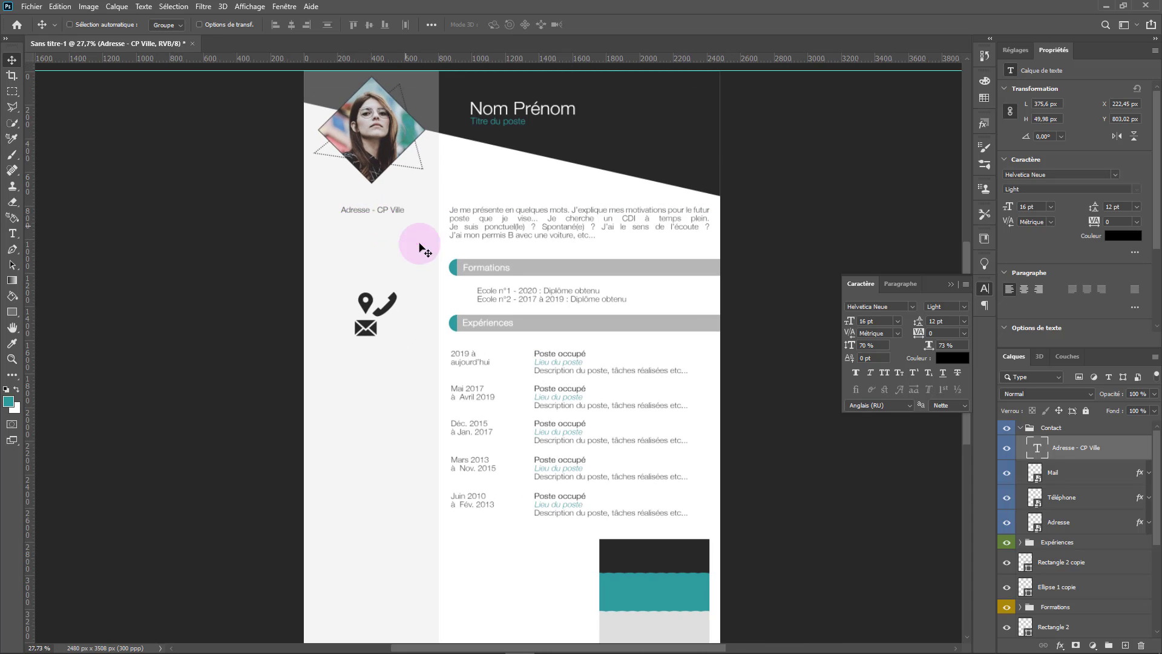
Step: Add a phone number line and an e-mail address line below the address in the contact text
{"action": "left_click", "coordinate": [103, 244]}
{"action": "key", "text": "t"}
{"action": "left_click", "coordinate": [388, 210]}
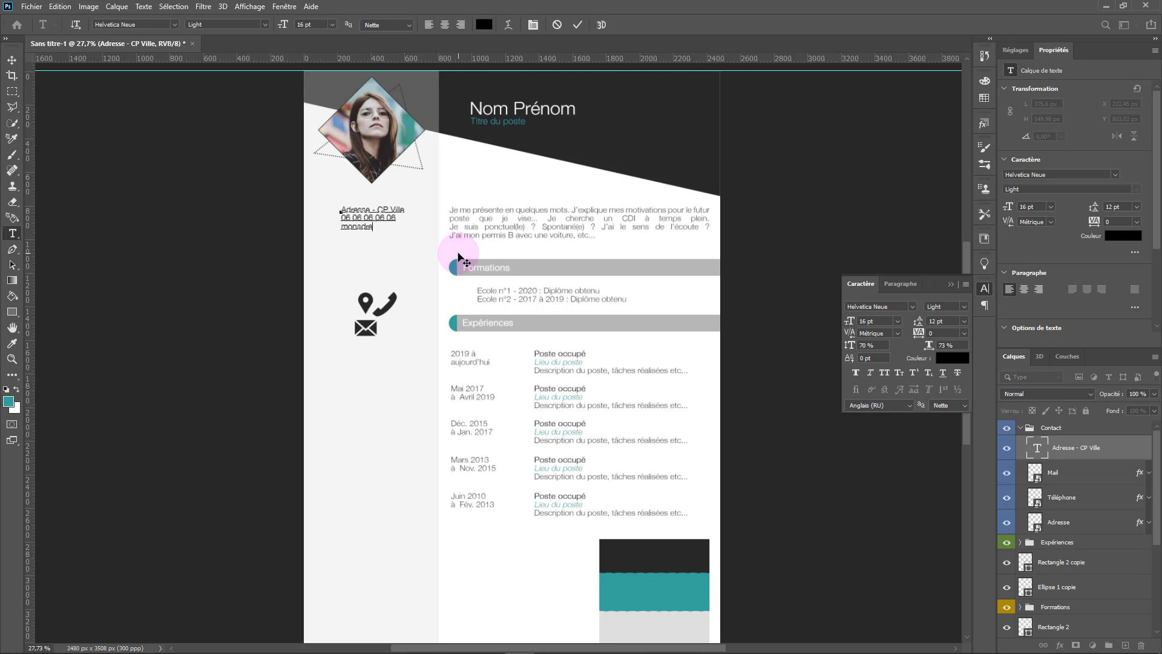
{"action": "left_click", "coordinate": [12, 59]}
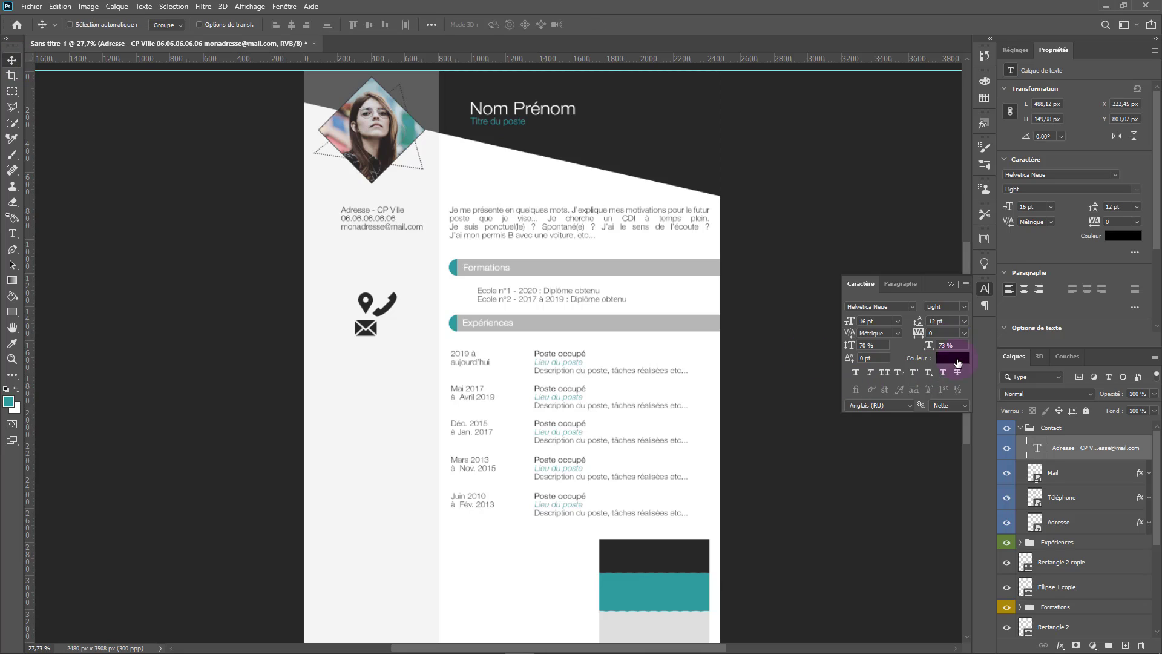
Step: Try 18 pt and 24 pt line spacing on the contact text
{"action": "left_click", "coordinate": [963, 321]}
{"action": "left_click", "coordinate": [964, 321]}
{"action": "left_click", "coordinate": [964, 321]}
{"action": "left_click", "coordinate": [952, 429]}
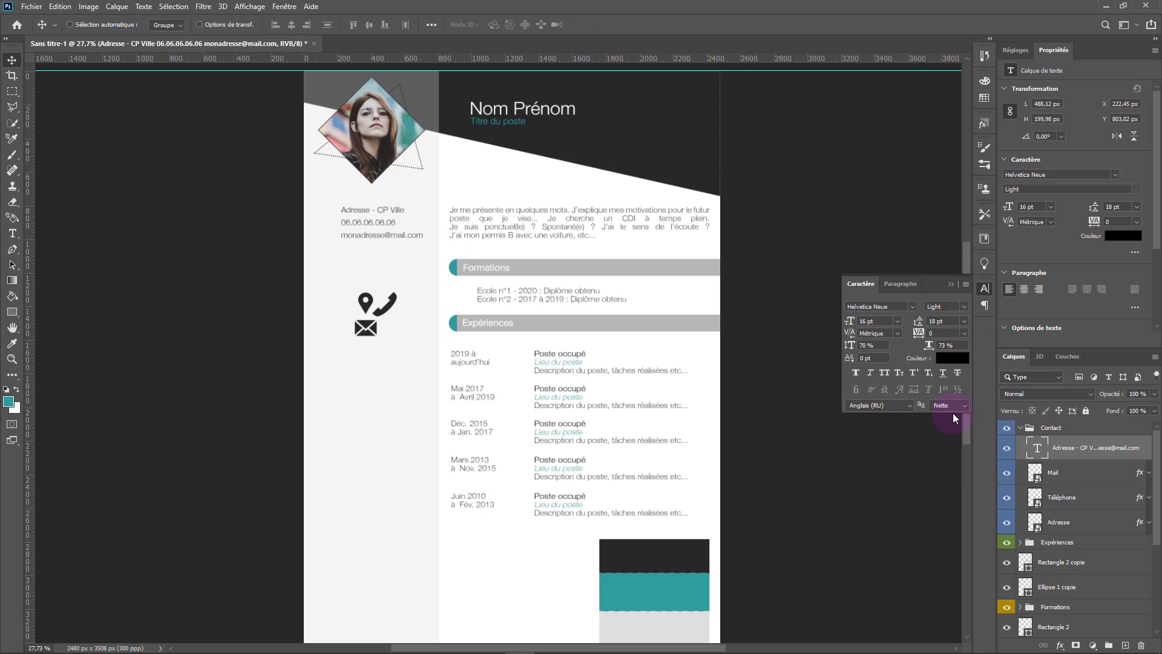
{"action": "left_click", "coordinate": [964, 320]}
{"action": "left_click", "coordinate": [952, 425]}
Step: Set the contact text to 18 pt with 22 pt leading and reposition it further left in the grey column
{"action": "left_click", "coordinate": [898, 321]}
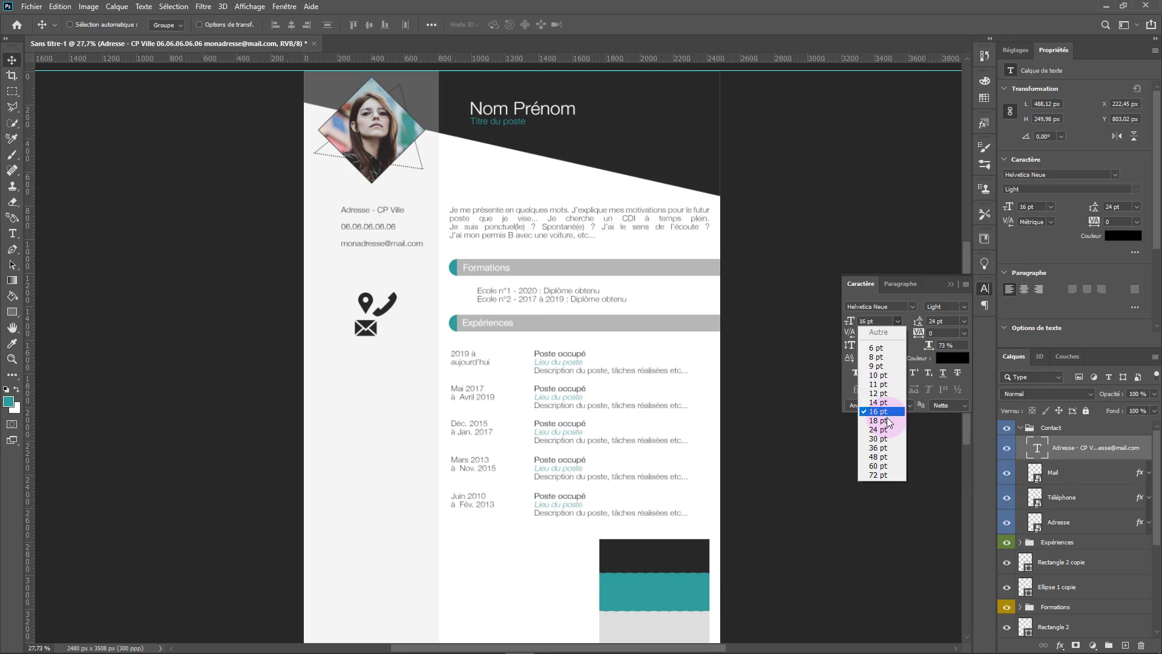
{"action": "left_click", "coordinate": [878, 412]}
{"action": "left_click_drag", "start_coordinate": [410, 243], "coordinate": [405, 235]}
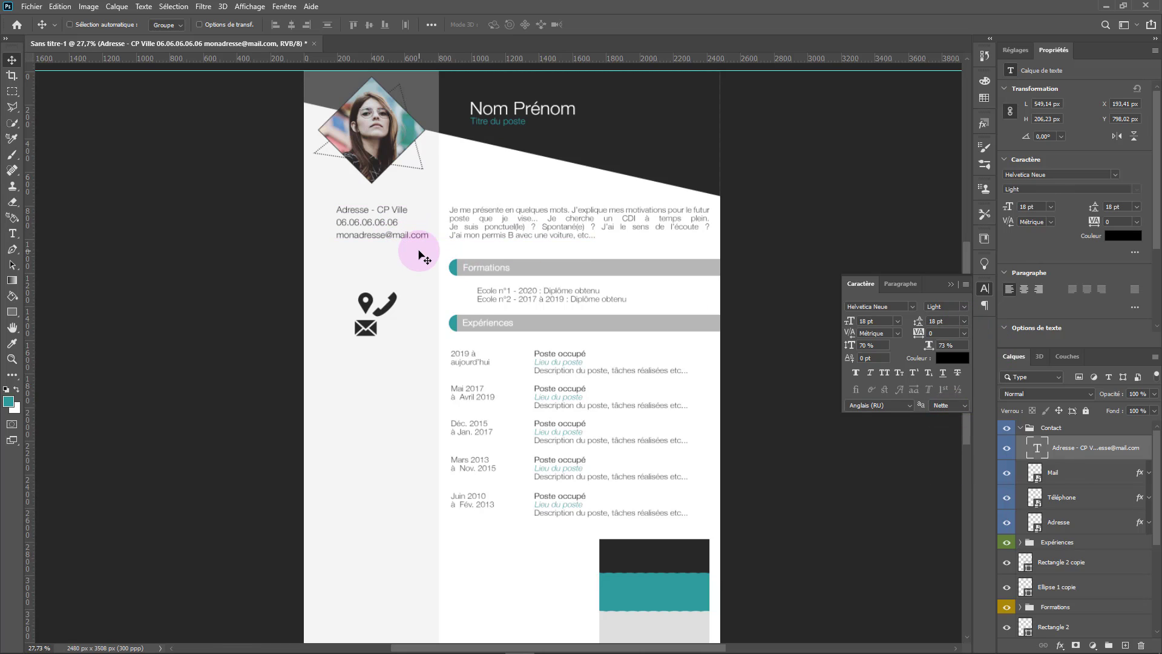
{"action": "type", "text": "2"}
{"action": "key", "text": "Return"}
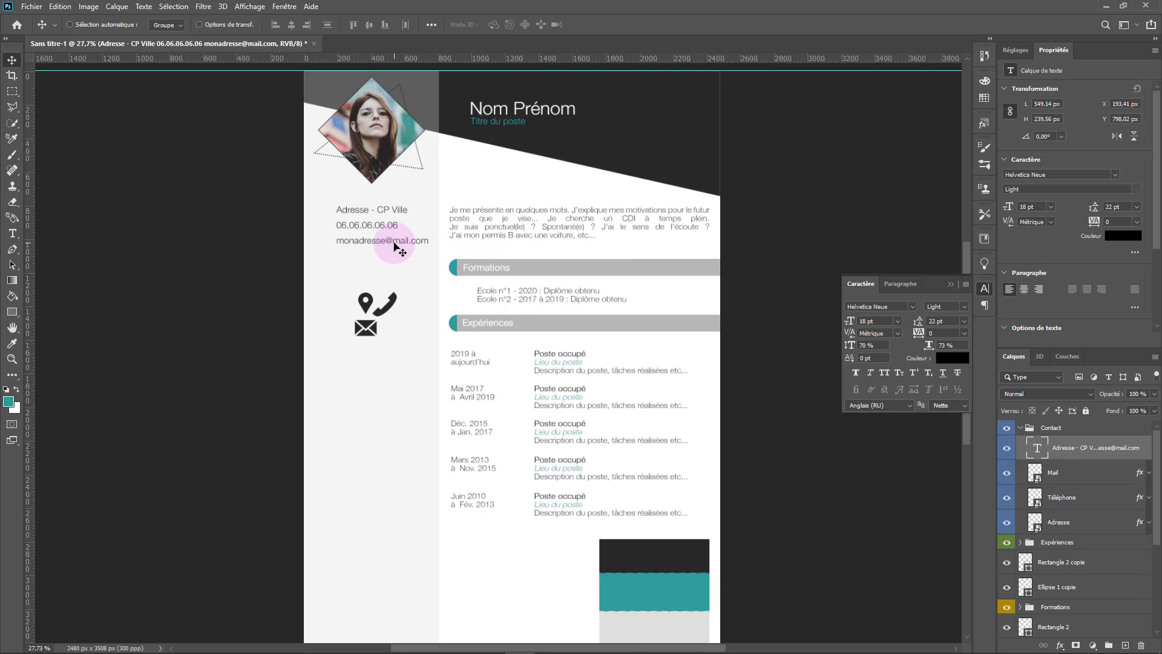
Step: Move the Adresse, Téléphone and Mail icons to the left of their matching contact lines
{"action": "left_click", "coordinate": [1059, 522]}
{"action": "left_click_drag", "start_coordinate": [464, 348], "coordinate": [422, 248]}
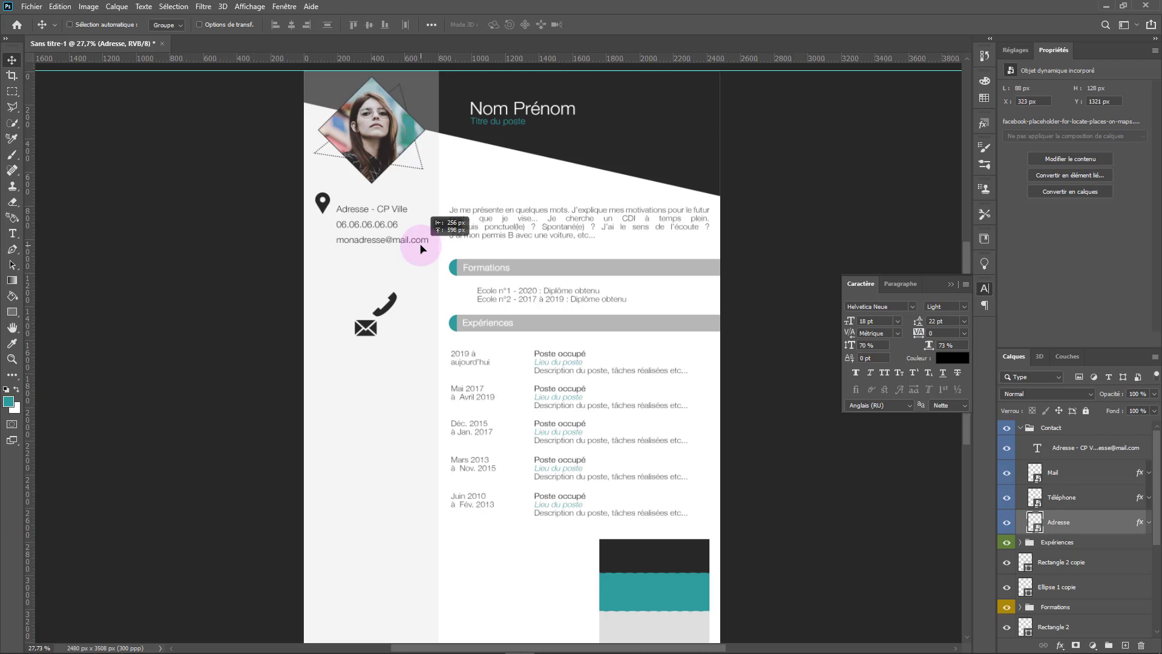
{"action": "left_click", "coordinate": [1070, 469]}
{"action": "left_click", "coordinate": [1053, 496]}
{"action": "left_click_drag", "start_coordinate": [597, 343], "coordinate": [534, 261]}
{"action": "left_click", "coordinate": [1074, 521]}
{"action": "left_click", "coordinate": [1069, 473]}
{"action": "left_click_drag", "start_coordinate": [382, 316], "coordinate": [342, 234]}
Step: Scale the Mail icon down to about 82 px wide beside the e-mail line
{"action": "key", "text": "ctrl+t"}
{"action": "scroll", "coordinate": [339, 242], "scroll_direction": "up", "scroll_amount": 5}
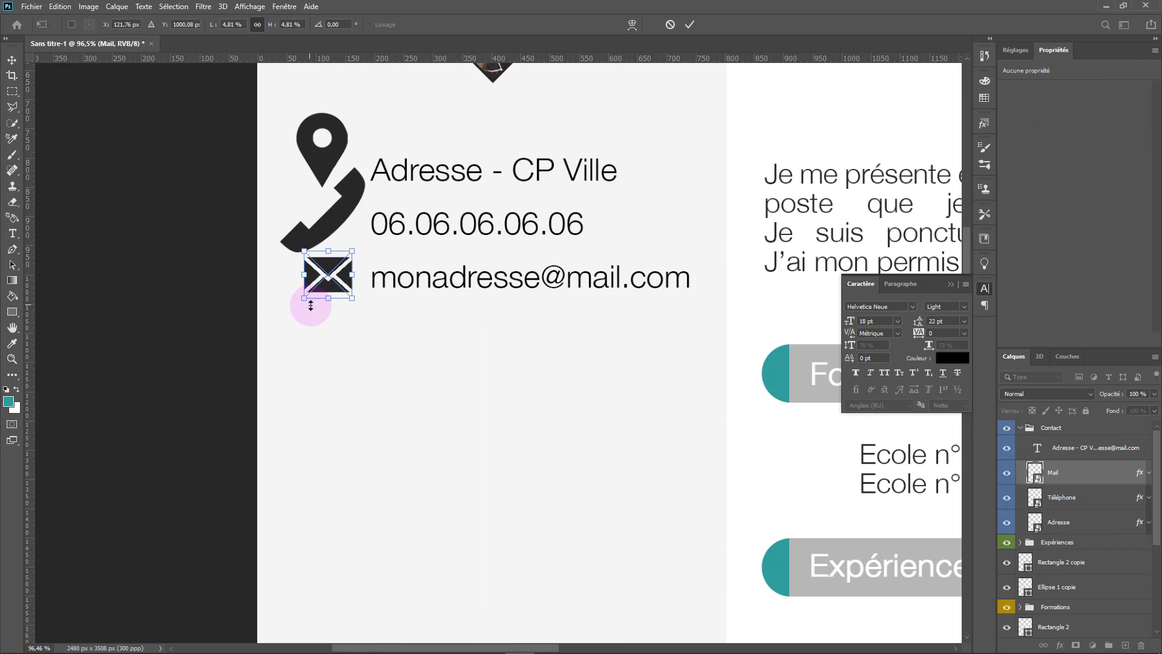
{"action": "key", "text": "Return"}
{"action": "scroll", "coordinate": [339, 303], "scroll_direction": "down", "scroll_amount": 5}
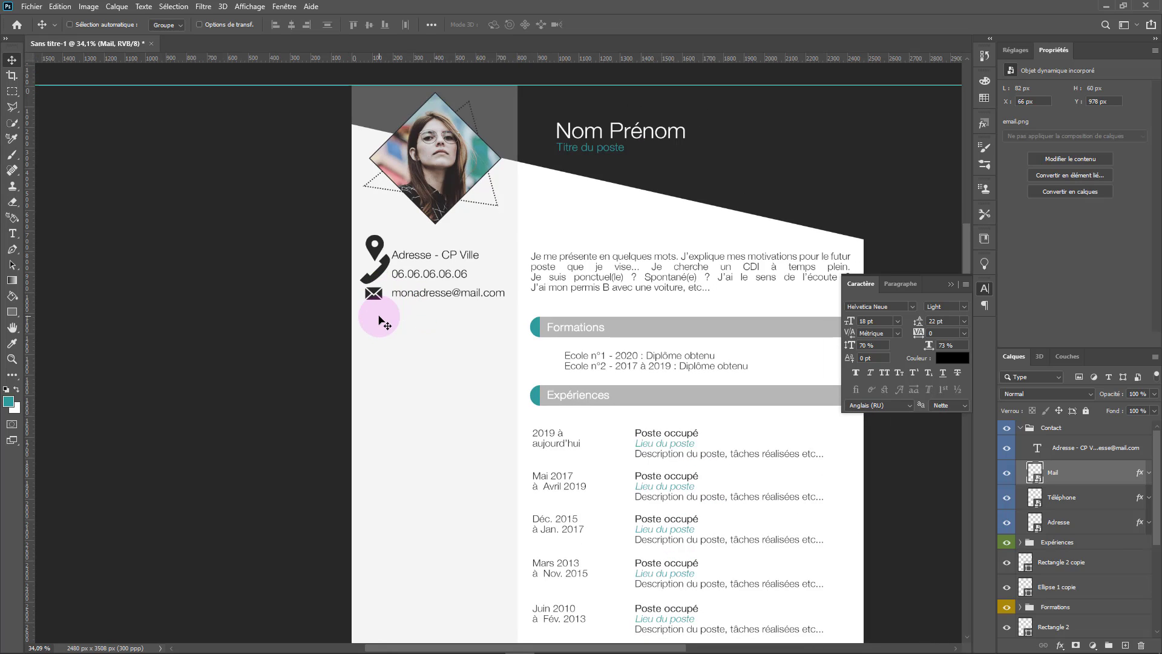
Step: Scale the Téléphone icon down to about 77 px beside the phone line and flip it horizontally
{"action": "left_click", "coordinate": [1066, 500]}
{"action": "key", "text": "ctrl+t"}
{"action": "left_click_drag", "start_coordinate": [391, 284], "coordinate": [365, 260]}
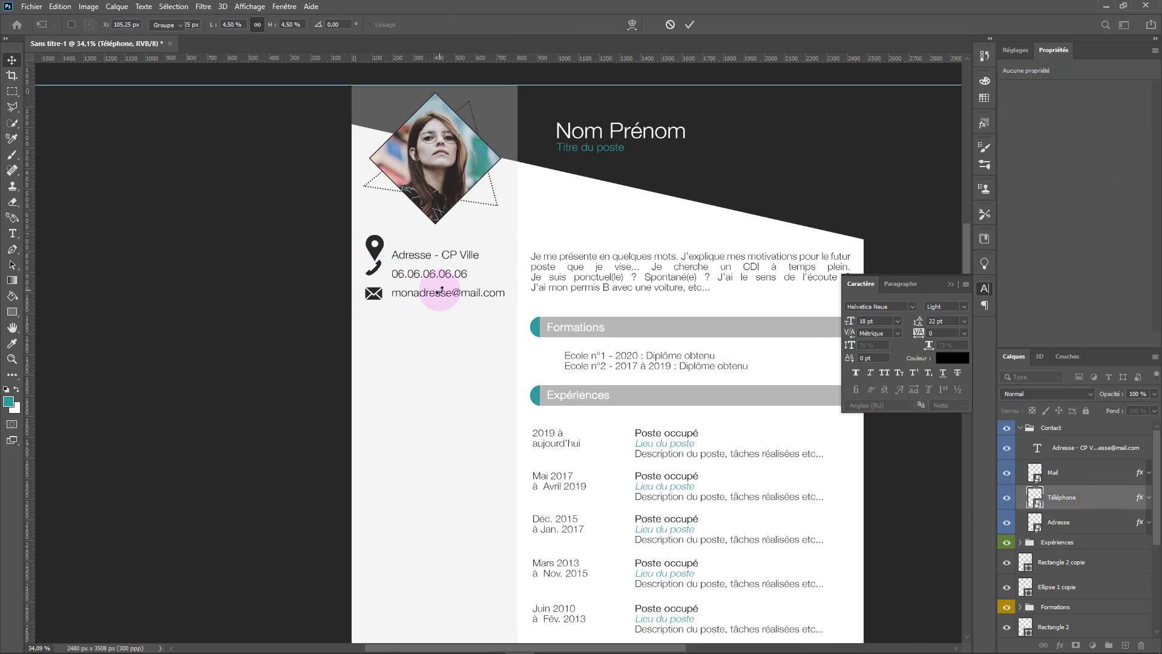
{"action": "key", "text": "Return"}
{"action": "left_click", "coordinate": [59, 7]}
{"action": "mouse_move", "coordinate": [136, 283]}
{"action": "left_click", "coordinate": [272, 472]}
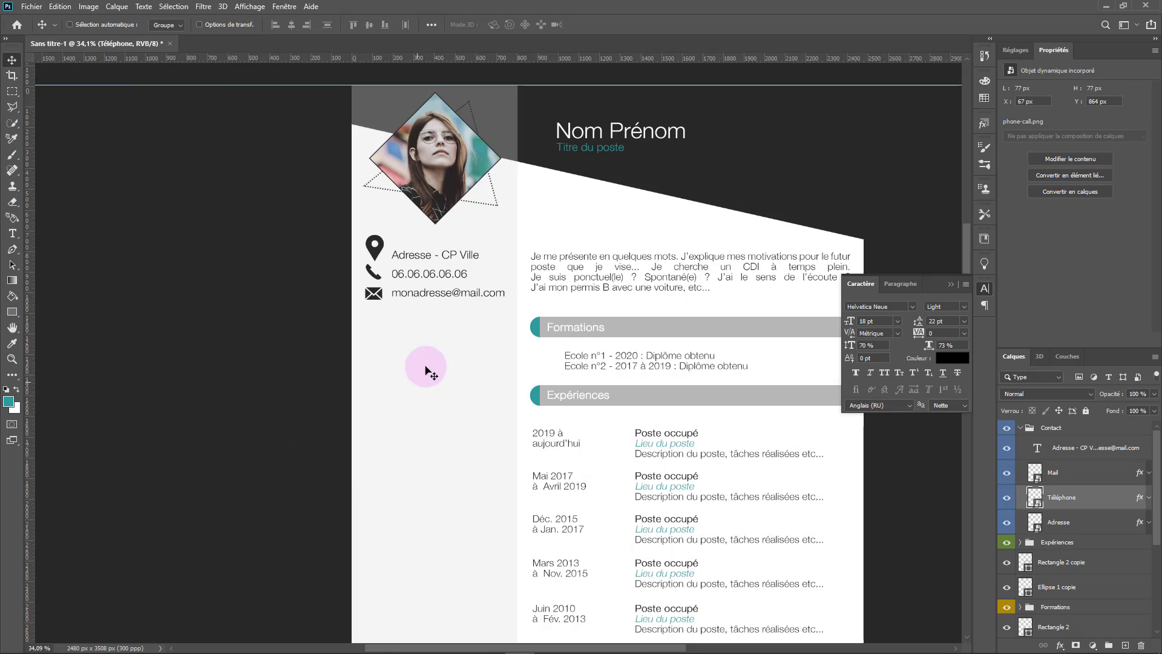
Step: Scale the Adresse icon down to about 59 by 85 px beside the address line
{"action": "left_click", "coordinate": [1070, 473]}
{"action": "left_click", "coordinate": [1069, 522]}
{"action": "key", "text": "ctrl+t"}
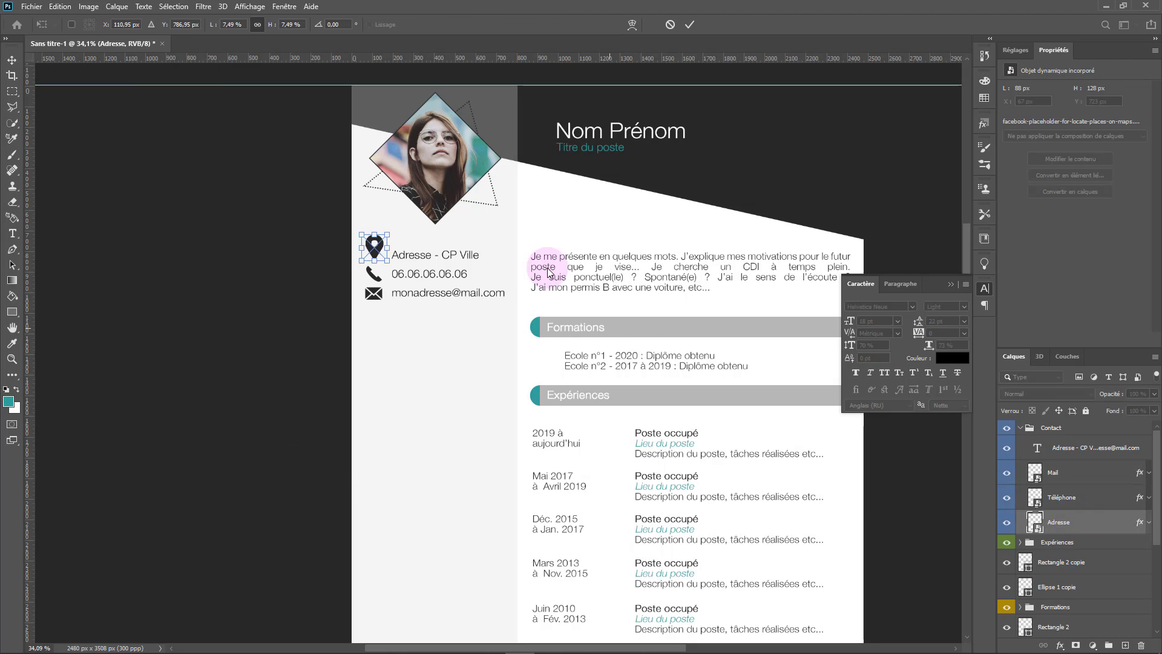
{"action": "left_click_drag", "start_coordinate": [385, 235], "coordinate": [379, 244]}
{"action": "key", "text": "Return"}
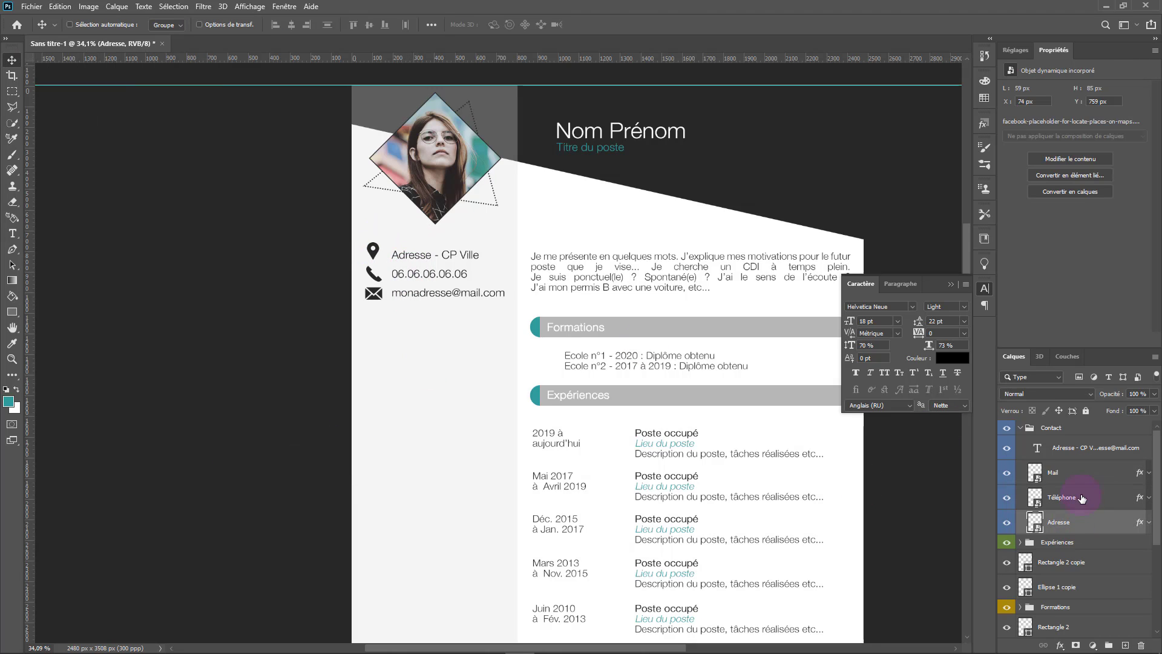
Step: Reduce the contact text's font size to 16 pt and adjust its position beside the icons
{"action": "left_click", "coordinate": [1082, 497]}
{"action": "left_click", "coordinate": [1082, 449]}
{"action": "scroll", "coordinate": [324, 202], "scroll_direction": "down", "scroll_amount": 2}
{"action": "scroll", "coordinate": [324, 202], "scroll_direction": "up", "scroll_amount": 1}
{"action": "left_click", "coordinate": [965, 321]}
{"action": "left_click", "coordinate": [949, 417]}
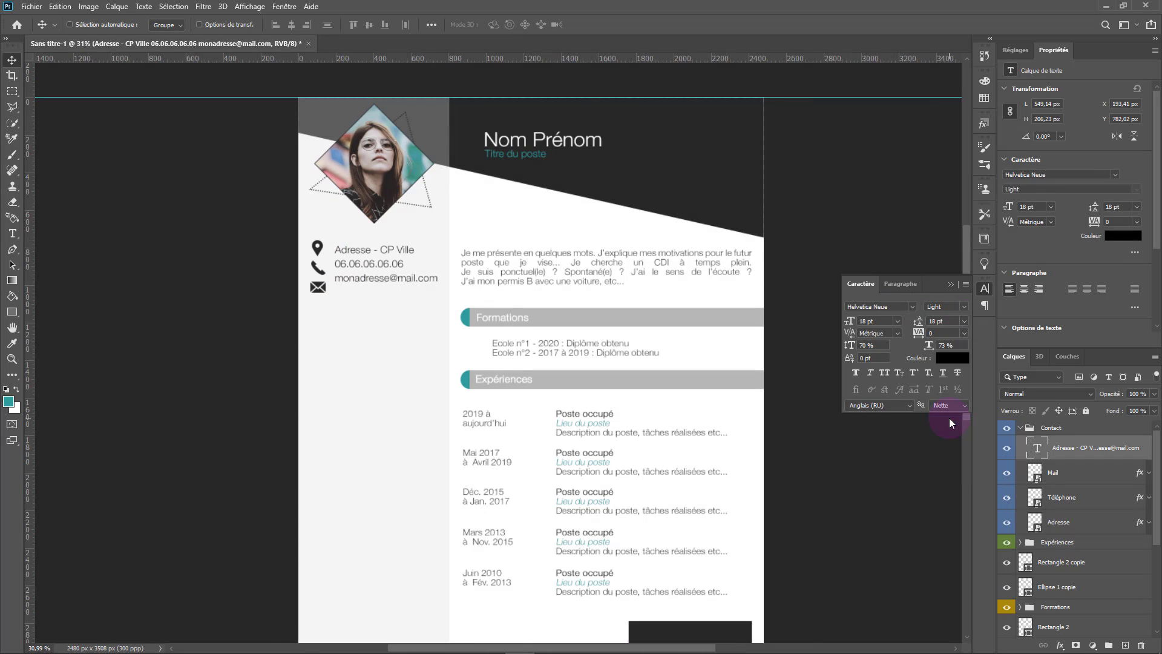
{"action": "left_click", "coordinate": [897, 321]}
{"action": "left_click", "coordinate": [884, 444]}
{"action": "left_click", "coordinate": [427, 285]}
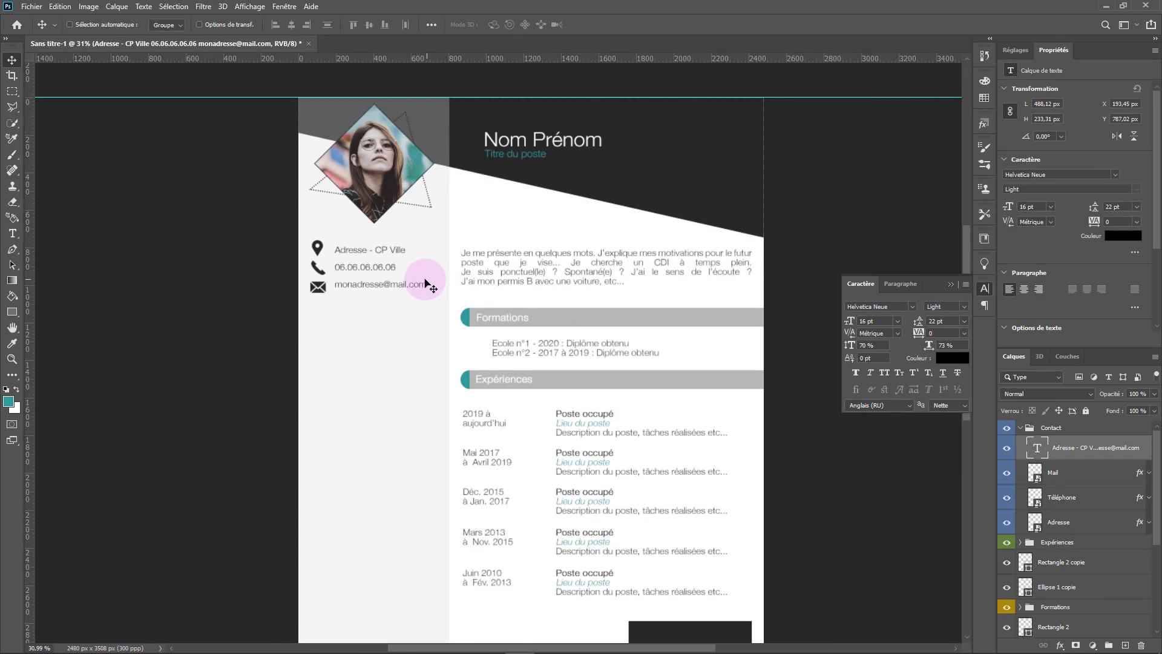
Step: Set the contact text's leading to 20 pt and nudge the text to the right
{"action": "left_click", "coordinate": [964, 321]}
{"action": "double_click", "coordinate": [937, 322]}
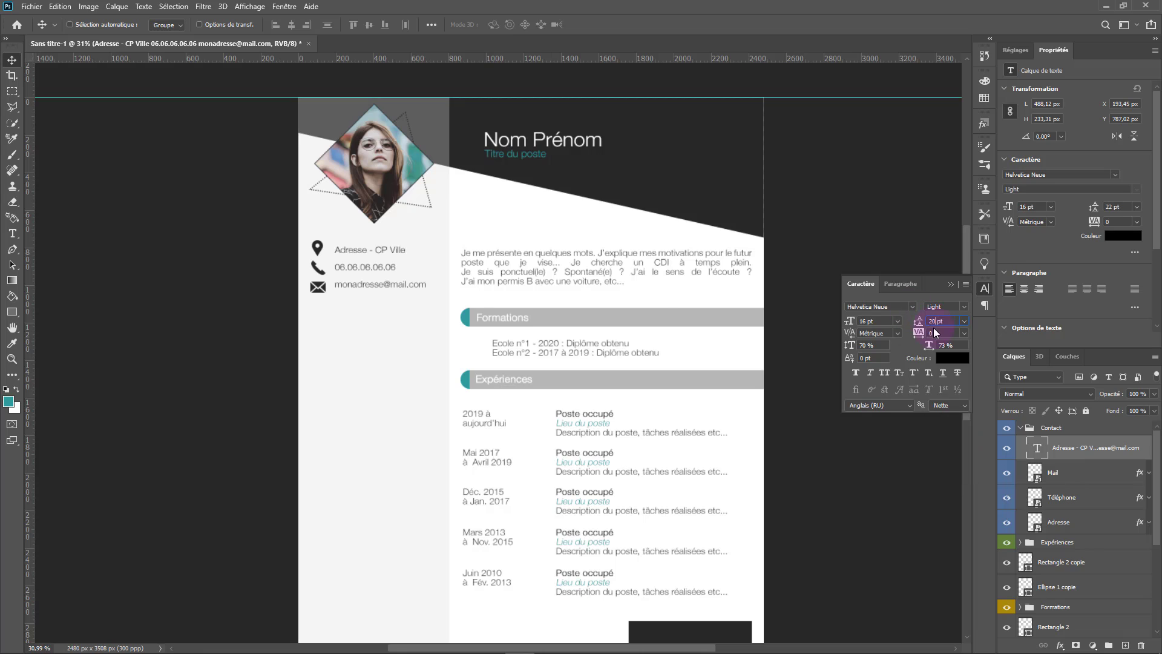
{"action": "type", "text": "20"}
{"action": "key", "text": "Return"}
{"action": "key", "text": "Right"}
{"action": "key", "text": "Right"}
{"action": "key", "text": "Right"}
{"action": "key", "text": "Right"}
{"action": "key", "text": "Right"}
{"action": "key", "text": "Right"}
{"action": "key", "text": "Right"}
{"action": "key", "text": "Right"}
{"action": "key", "text": "Right"}
Step: Scale the three contact icons down together so they line up with the tighter text lines
{"action": "left_click", "coordinate": [1075, 480]}
{"action": "left_click", "coordinate": [1079, 524], "text": "shift"}
{"action": "left_click_drag", "start_coordinate": [317, 301], "coordinate": [319, 294]}
Step: Nudge the Adresse icon to X 90 px above the phone icon, and collapse the Contact group
{"action": "left_click", "coordinate": [1084, 504]}
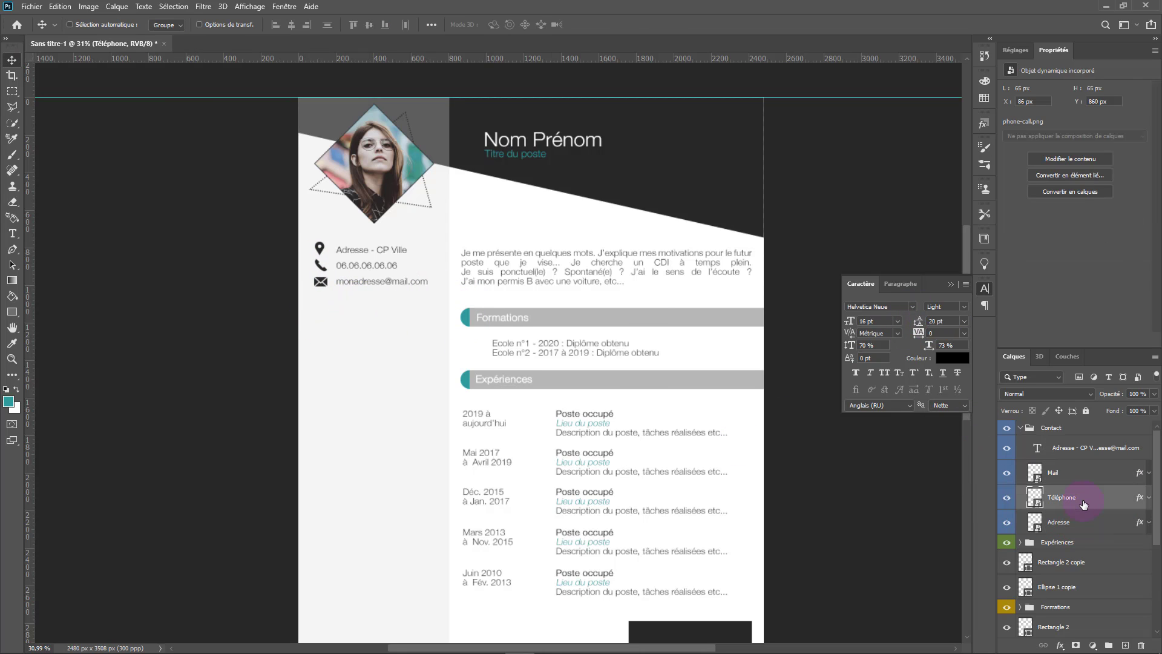
{"action": "left_click", "coordinate": [1075, 523]}
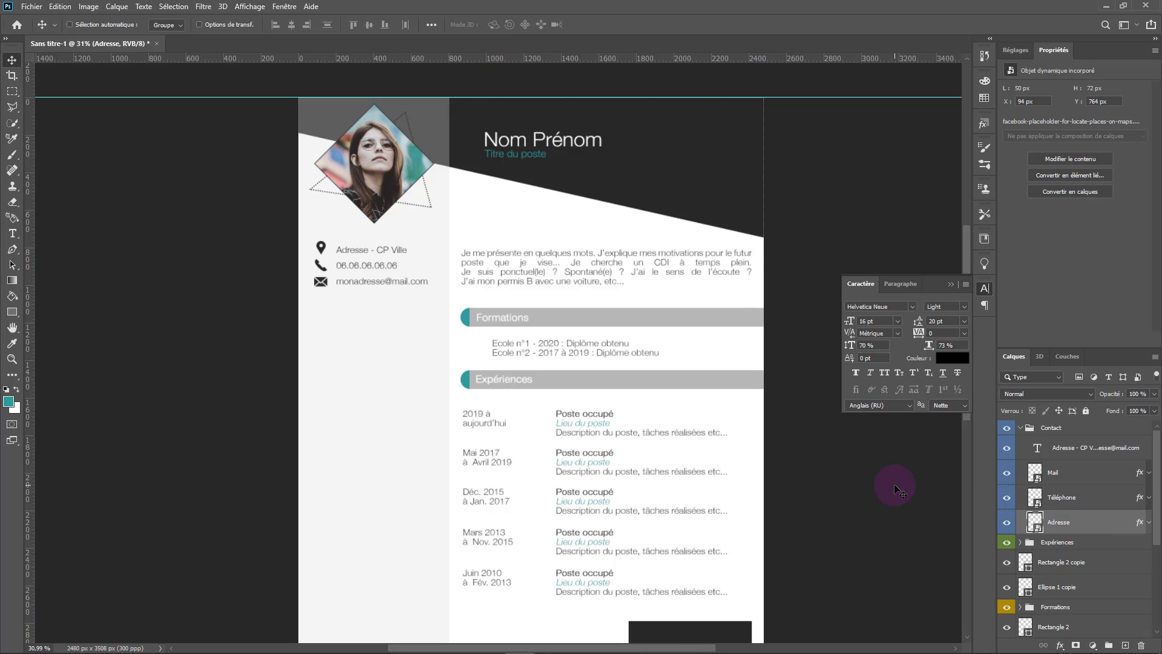
{"action": "key", "text": "Left"}
{"action": "key", "text": "Left"}
{"action": "key", "text": "Left"}
{"action": "key", "text": "Left"}
{"action": "scroll", "coordinate": [448, 370], "scroll_direction": "down", "scroll_amount": 5}
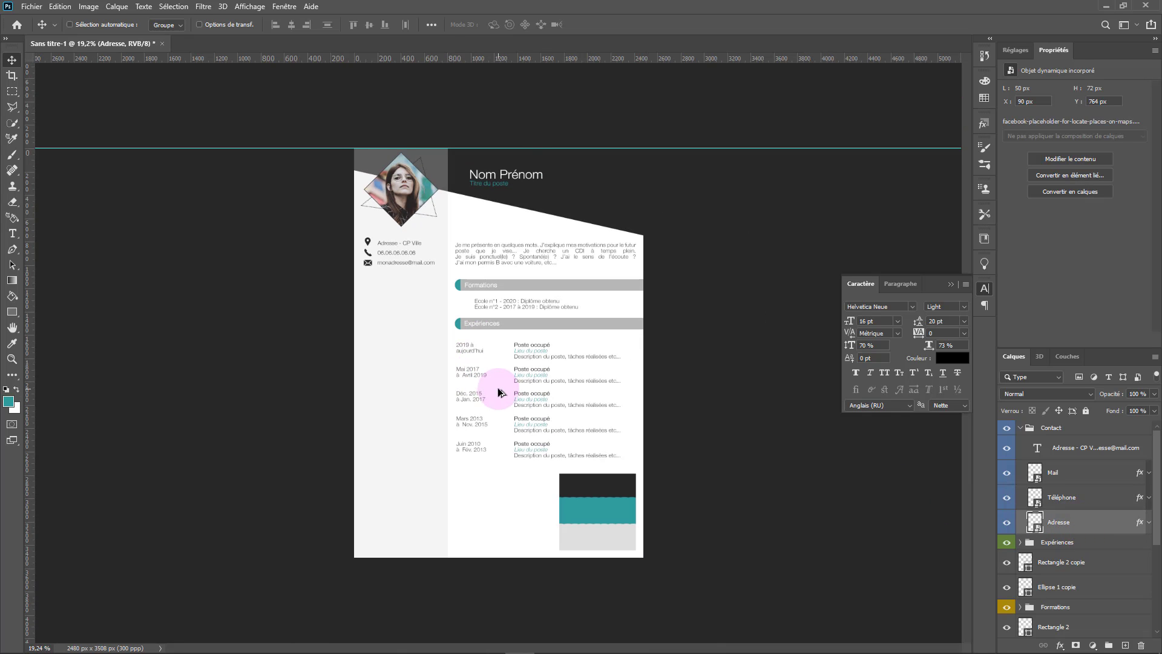
{"action": "scroll", "coordinate": [499, 388], "scroll_direction": "up", "scroll_amount": 3}
{"action": "left_click", "coordinate": [1022, 429]}
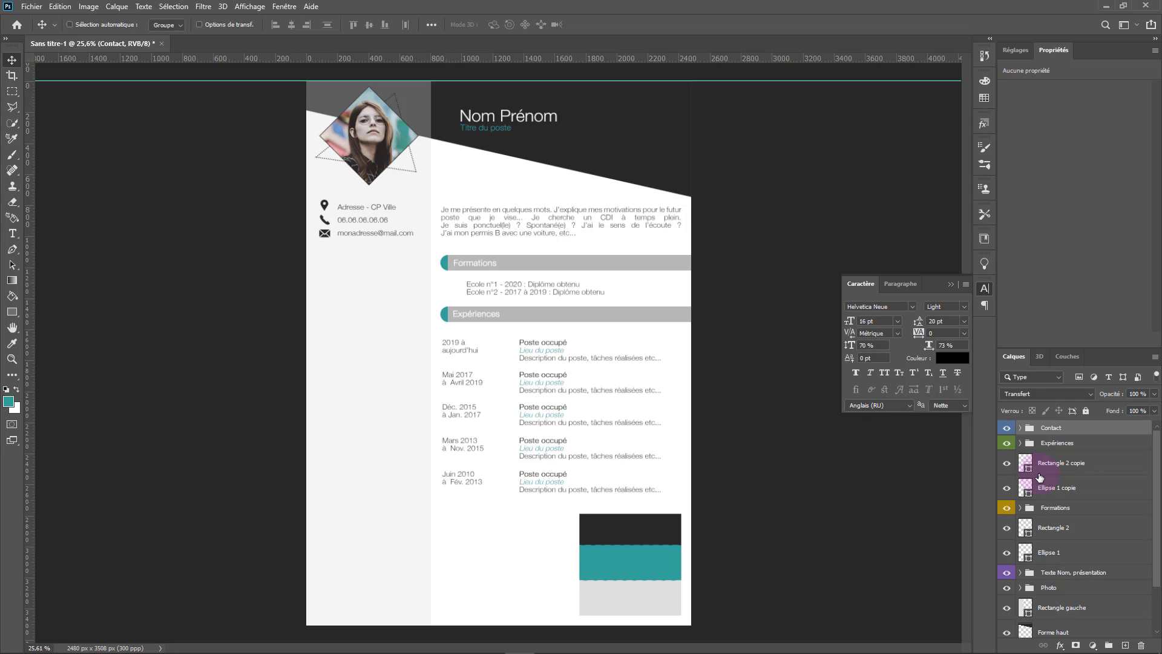
Step: Duplicate the Expériences band's rectangle and ellipse and move the copies to the top of the layer stack
{"action": "left_click", "coordinate": [1050, 486]}
{"action": "left_click", "coordinate": [1090, 468], "text": "ctrl"}
{"action": "key", "text": "ctrl+j"}
{"action": "left_click_drag", "start_coordinate": [1089, 468], "coordinate": [1075, 422]}
Step: Place the copied band in the grey column level with the Formations band, mirrored with its teal end facing right
{"action": "left_click_drag", "start_coordinate": [616, 321], "coordinate": [368, 239]}
{"action": "scroll", "coordinate": [368, 239], "scroll_direction": "up", "scroll_amount": 6}
{"action": "left_click_drag", "start_coordinate": [412, 293], "coordinate": [424, 293]}
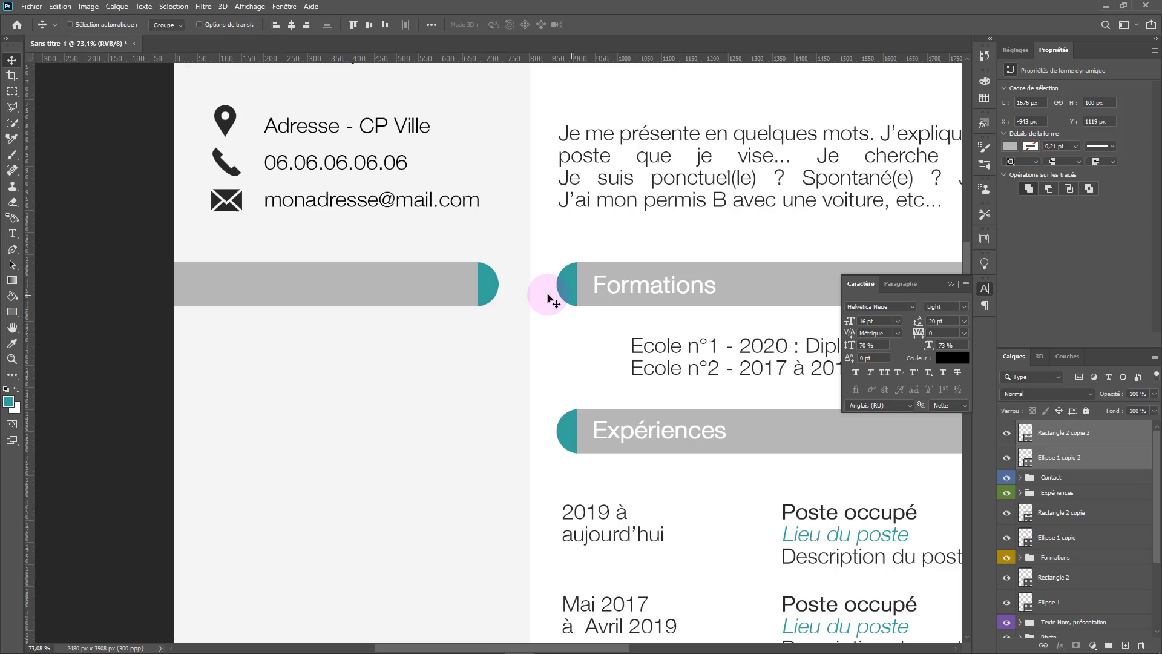
Step: Measure the Formations band's offset from the column edge and place a vertical guide at the same offset inside the grey column
{"action": "left_click", "coordinate": [89, 6]}
{"action": "mouse_move", "coordinate": [151, 271]}
{"action": "left_click", "coordinate": [257, 306]}
{"action": "scroll", "coordinate": [576, 309], "scroll_direction": "up", "scroll_amount": 7}
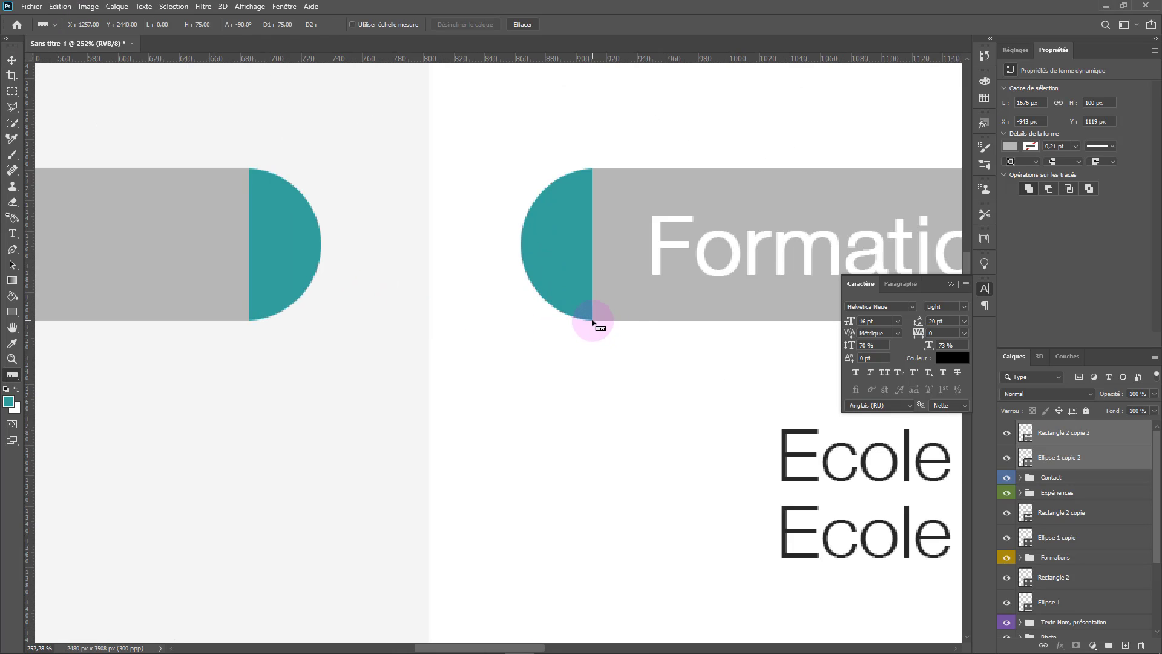
{"action": "left_click_drag", "start_coordinate": [593, 321], "coordinate": [281, 325]}
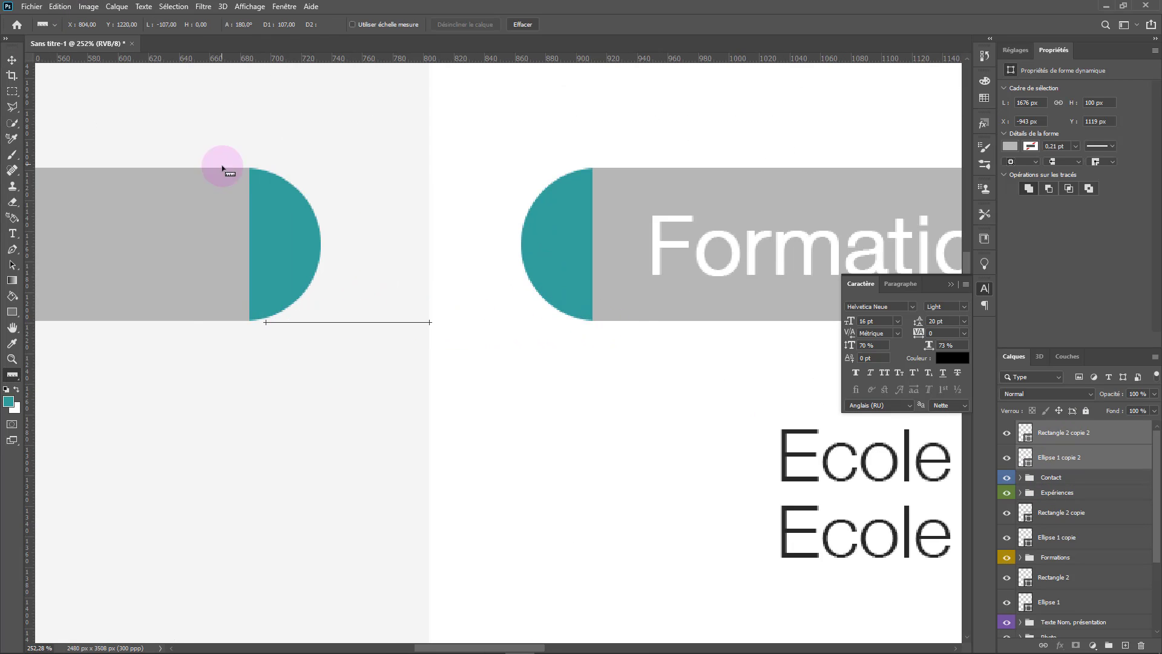
{"action": "left_click_drag", "start_coordinate": [28, 269], "coordinate": [267, 280]}
Step: Nudge the copied band 11 px right to meet the vertical guide, and remove the guide
{"action": "key", "text": "v"}
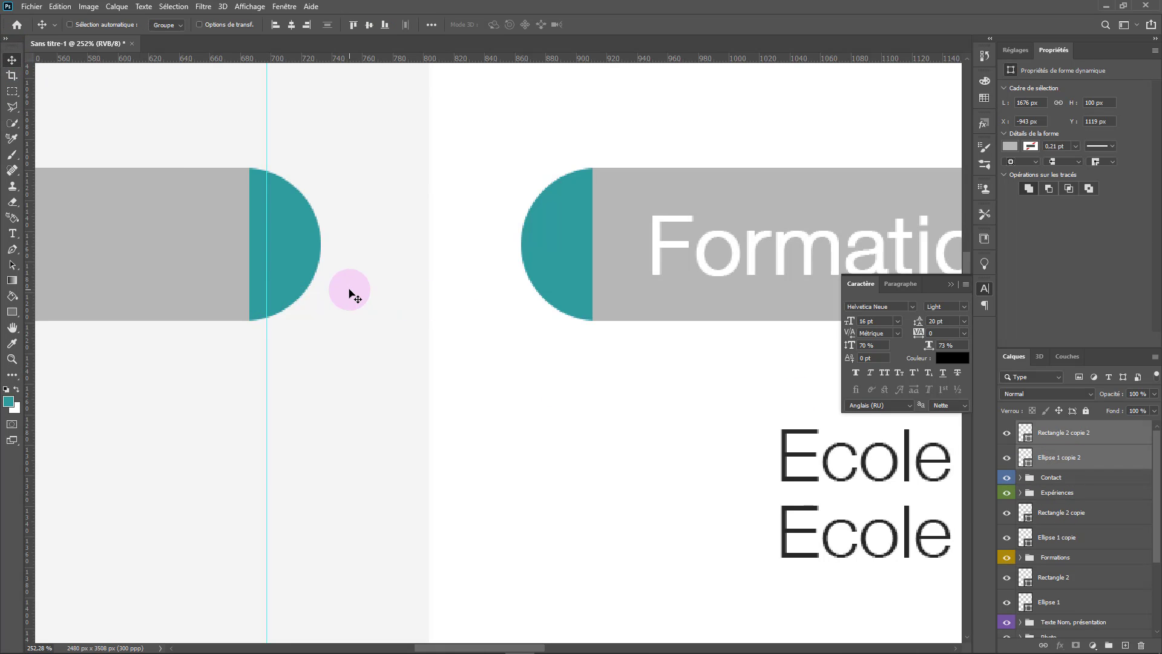
{"action": "key", "text": "Right"}
{"action": "key", "text": "Right"}
{"action": "key", "text": "Right"}
{"action": "key", "text": "Right"}
{"action": "key", "text": "Right"}
{"action": "key", "text": "Right"}
{"action": "key", "text": "Right"}
{"action": "key", "text": "Right"}
{"action": "key", "text": "Right"}
{"action": "key", "text": "Right"}
{"action": "key", "text": "Right"}
{"action": "scroll", "coordinate": [288, 322], "scroll_direction": "down", "scroll_amount": 13}
{"action": "left_click_drag", "start_coordinate": [413, 237], "coordinate": [48, 242]}
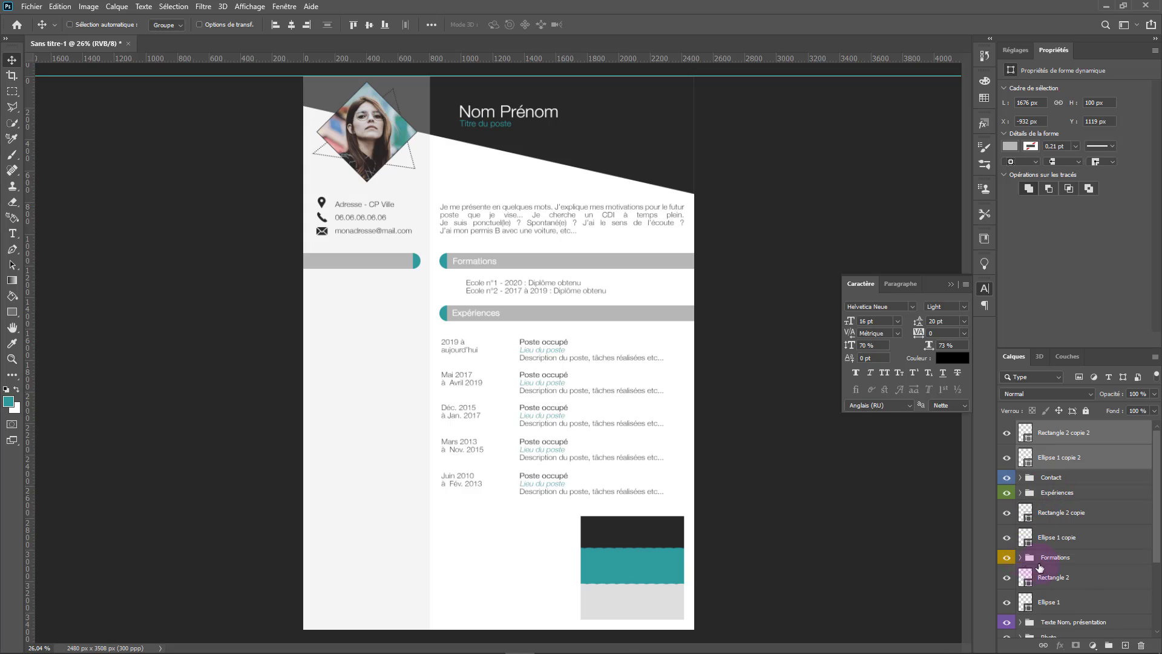
Step: Duplicate the Formations title onto the grey column's band and move the copy to the top of the layer stack
{"action": "left_click", "coordinate": [1020, 558]}
{"action": "left_click", "coordinate": [1074, 603]}
{"action": "left_click_drag", "start_coordinate": [511, 268], "coordinate": [384, 268]}
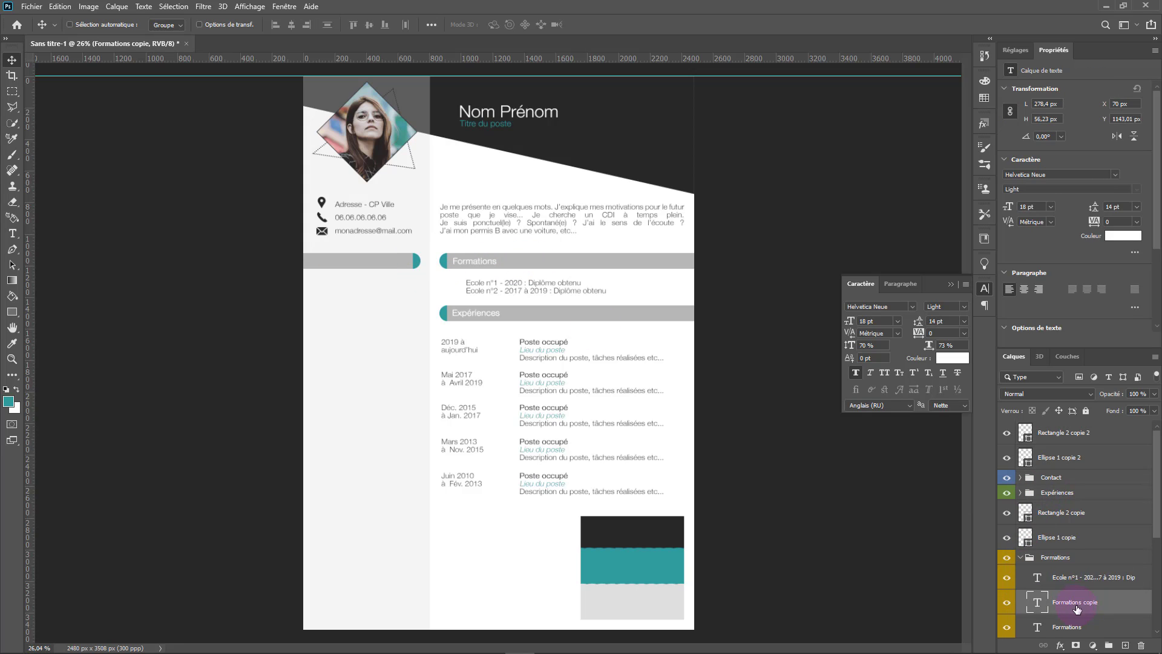
{"action": "left_click_drag", "start_coordinate": [1077, 608], "coordinate": [1075, 431]}
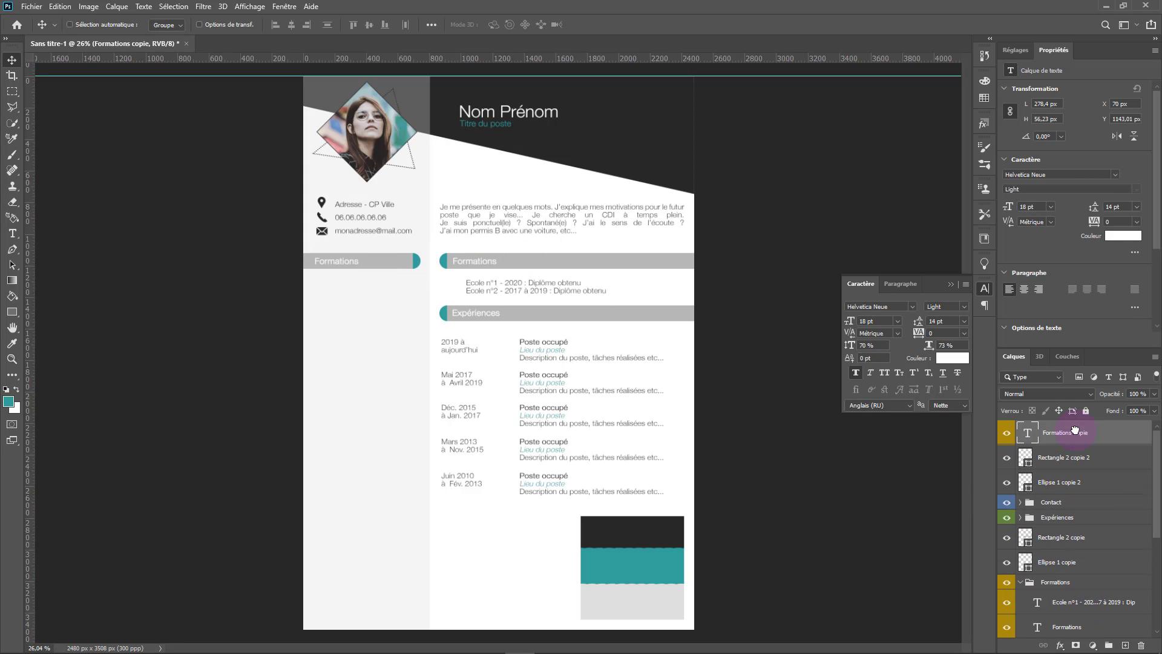
{"action": "left_click", "coordinate": [1019, 582]}
{"action": "left_click", "coordinate": [1021, 583]}
Step: Move the copied title towards the band's teal end, change its text to "Compétences" and adjust its position to fit
{"action": "scroll", "coordinate": [412, 248], "scroll_direction": "up", "scroll_amount": 7}
{"action": "left_click", "coordinate": [289, 275], "text": "ctrl"}
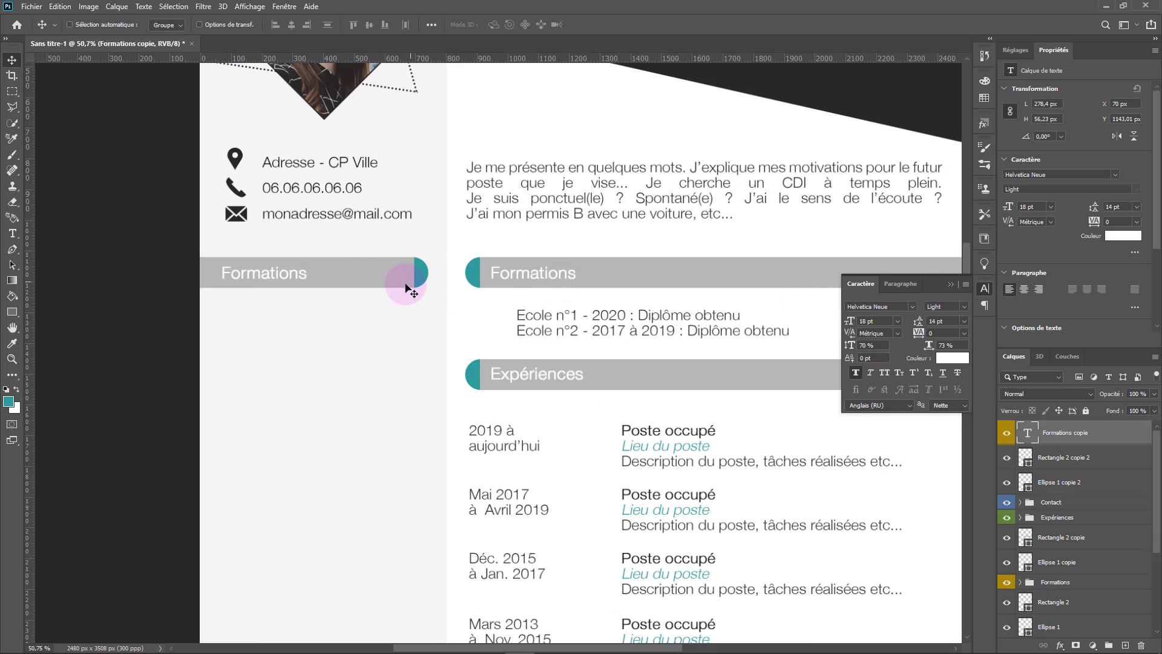
{"action": "left_click_drag", "start_coordinate": [406, 284], "coordinate": [257, 273]}
{"action": "left_click", "coordinate": [12, 234]}
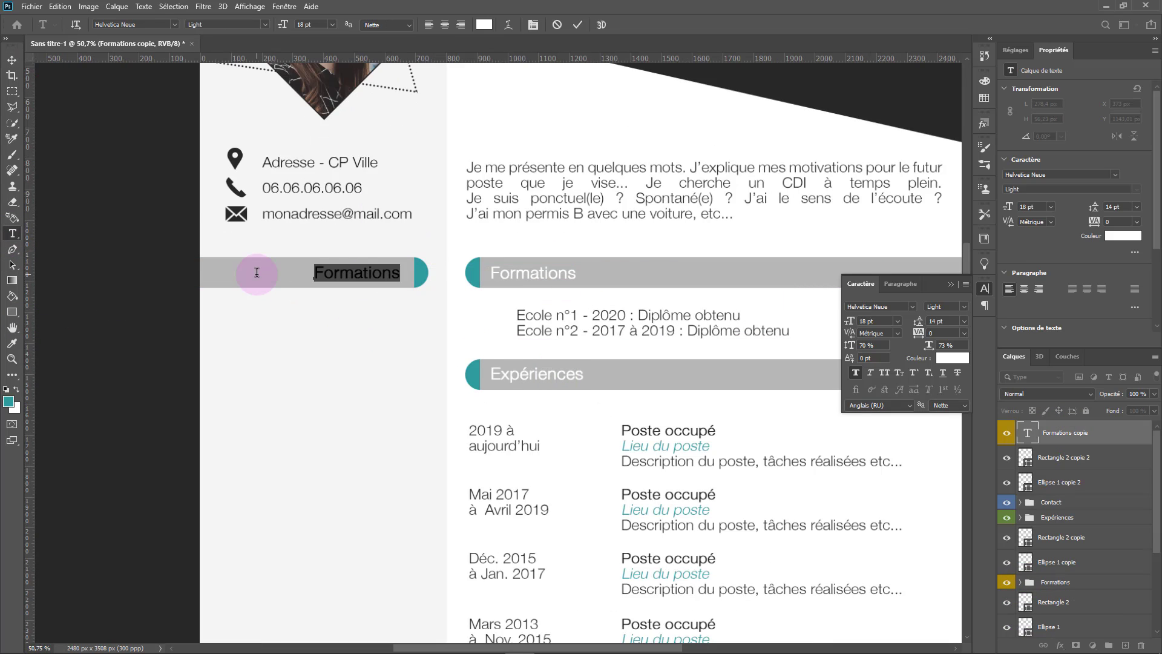
{"action": "left_click", "coordinate": [12, 60]}
{"action": "left_click_drag", "start_coordinate": [438, 288], "coordinate": [423, 287]}
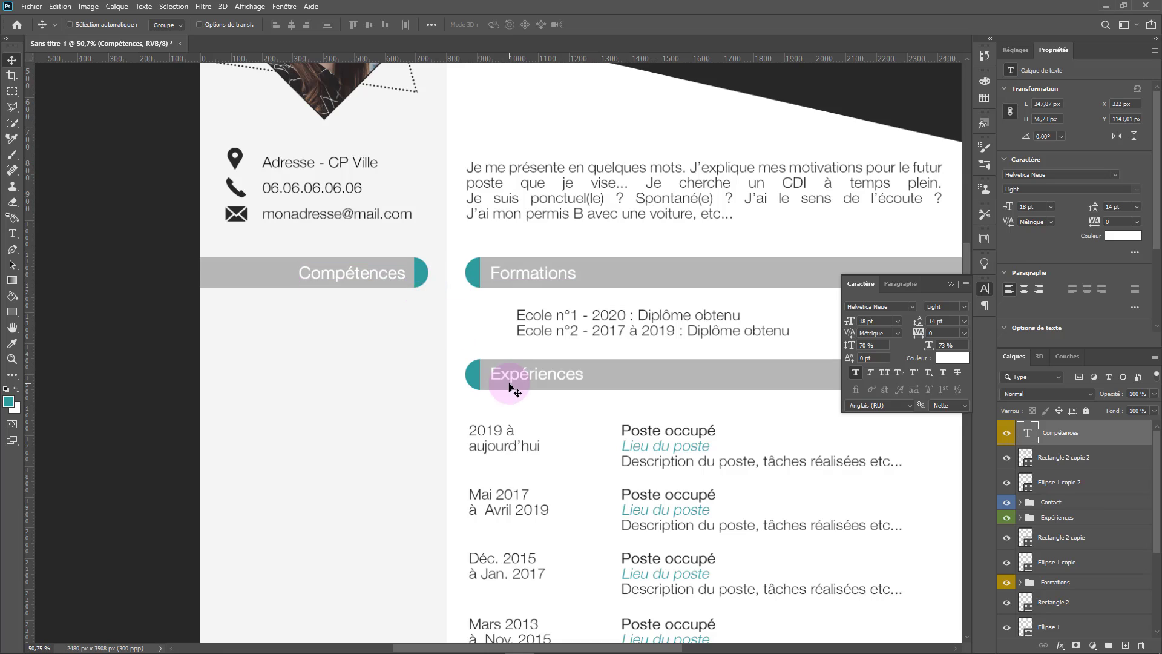
Step: Group the Compétences title layer, name the group "Compétences" and change its colour label
{"action": "scroll", "coordinate": [364, 430], "scroll_direction": "down", "scroll_amount": 8}
{"action": "scroll", "coordinate": [390, 334], "scroll_direction": "up", "scroll_amount": 1}
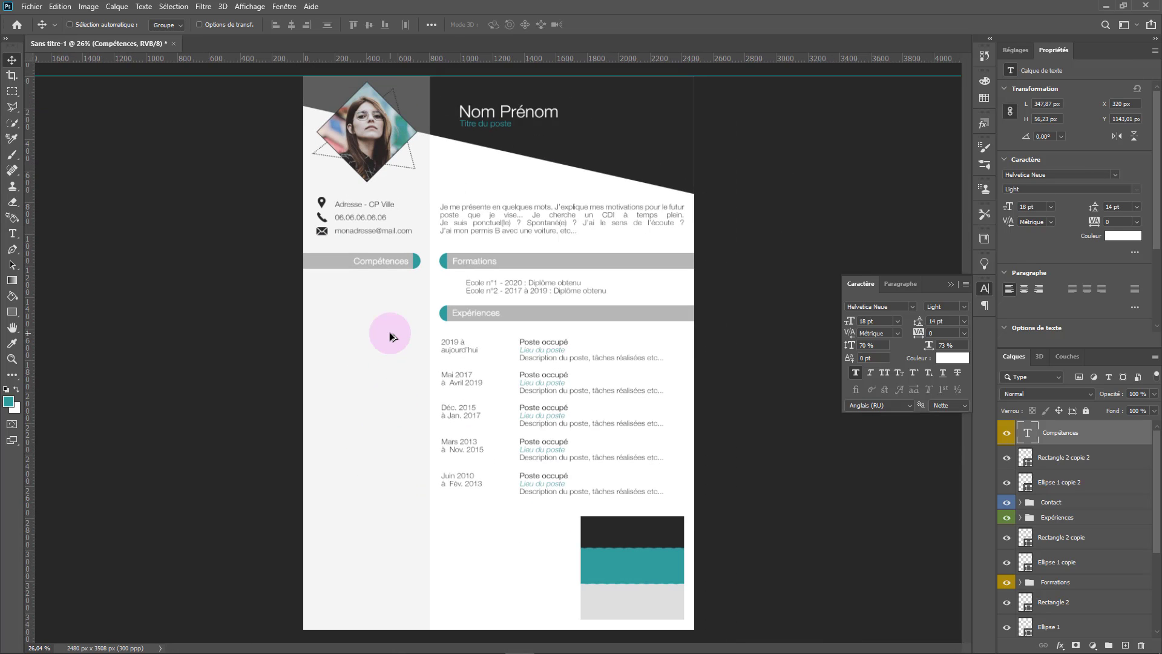
{"action": "key", "text": "ctrl+g"}
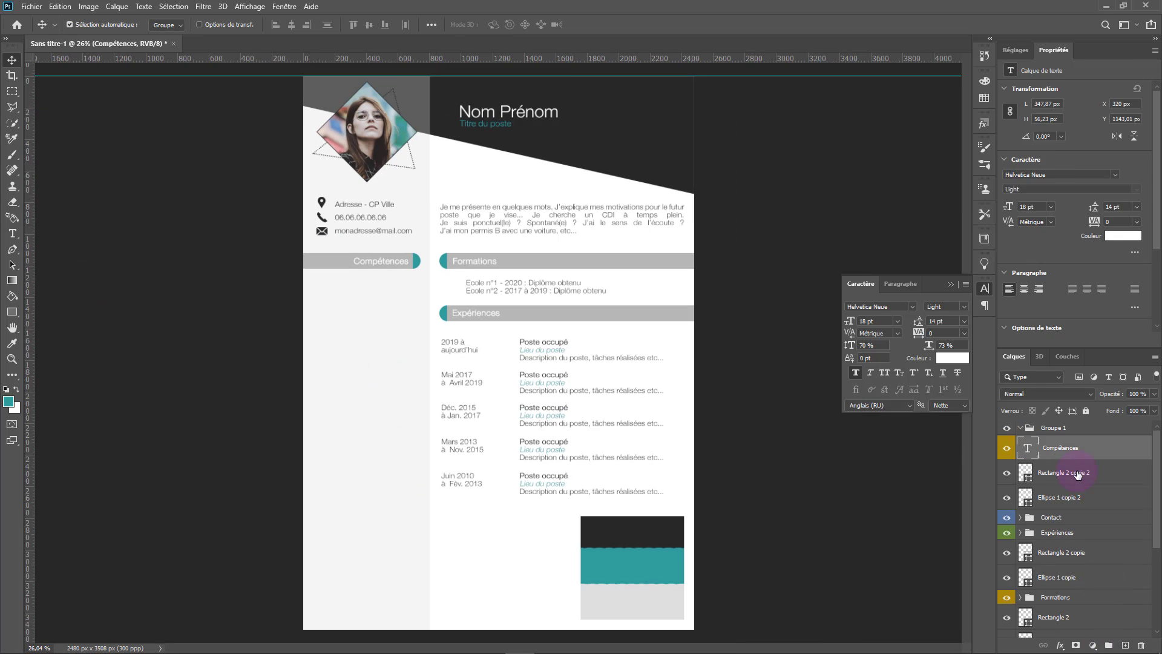
{"action": "right_click", "coordinate": [1011, 430]}
{"action": "left_click", "coordinate": [1075, 461]}
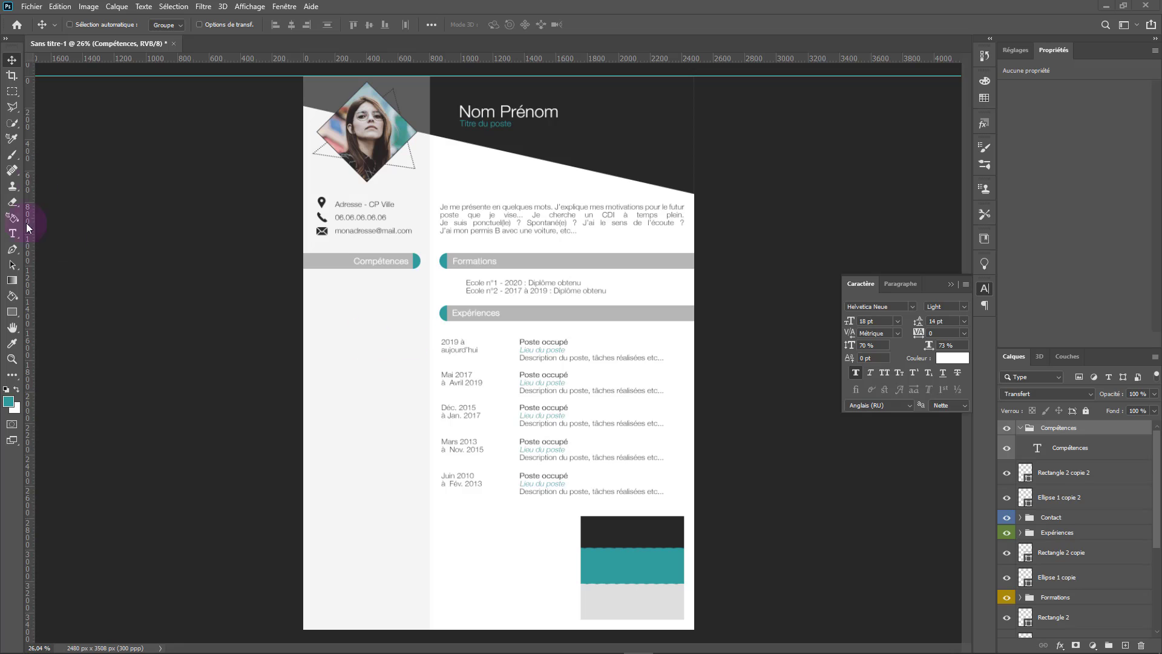
Step: Create a paragraph text box under the Compétences band, paste the bulleted skills text into it and colour it black
{"action": "left_click", "coordinate": [12, 235]}
{"action": "left_click_drag", "start_coordinate": [414, 283], "coordinate": [312, 417]}
{"action": "key", "text": "ctrl+v"}
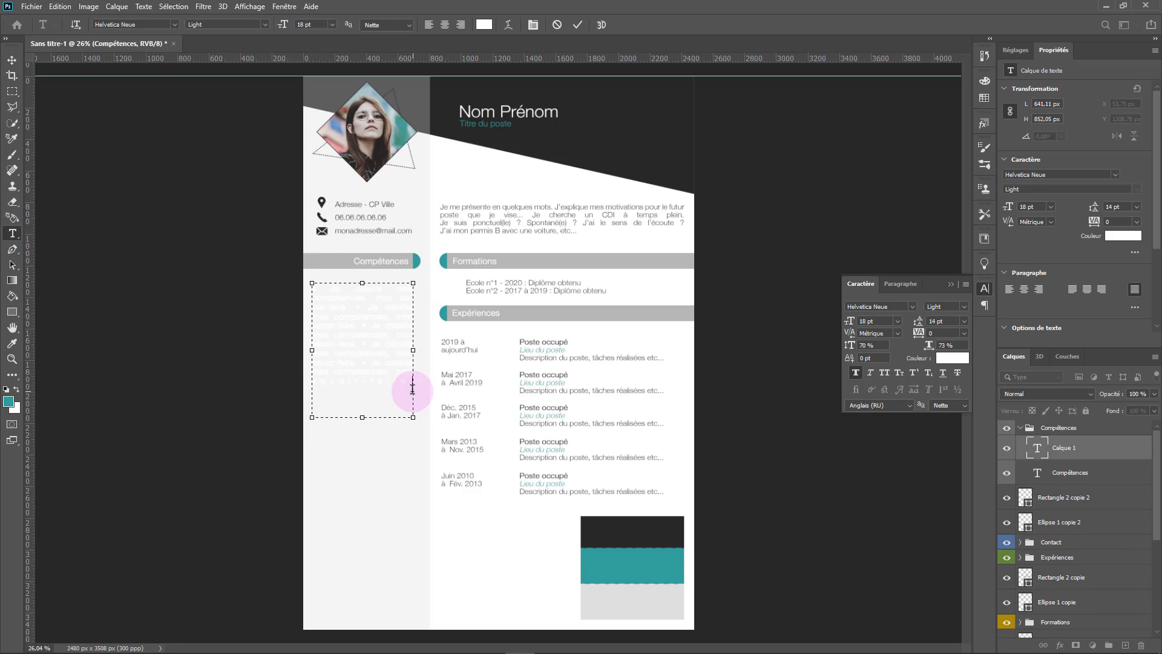
{"action": "key", "text": "ctrl+a"}
{"action": "left_click", "coordinate": [952, 358]}
{"action": "left_click", "coordinate": [758, 532]}
{"action": "left_click", "coordinate": [1033, 387]}
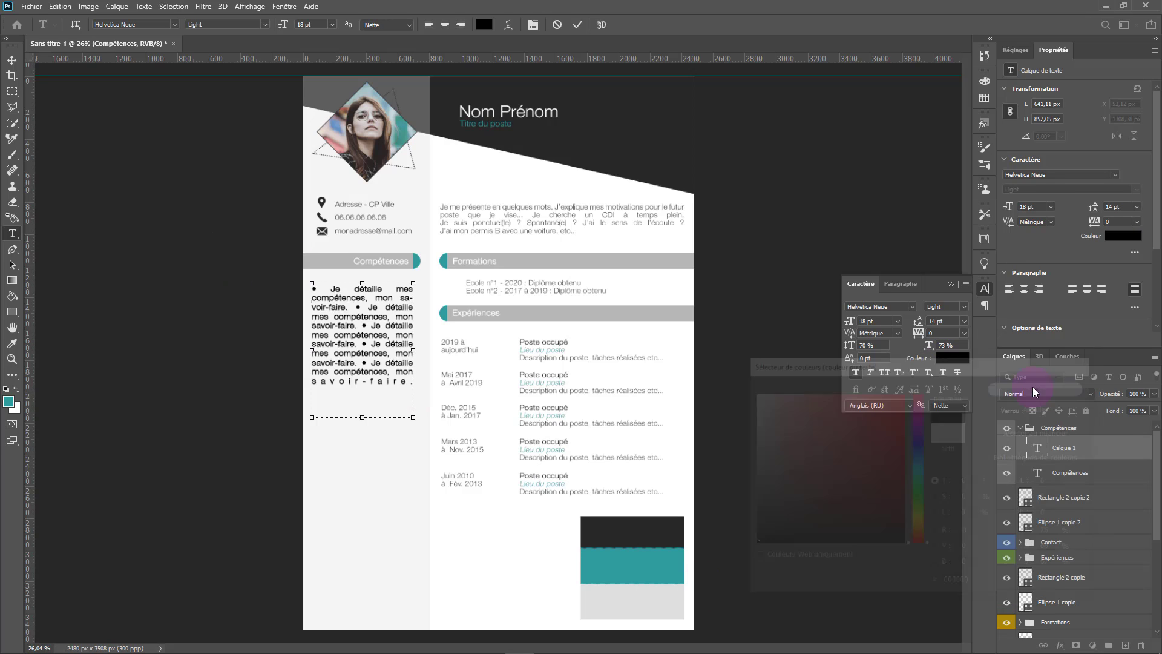
Step: Remove the faux bold from the skills text and align it left
{"action": "left_click", "coordinate": [330, 297]}
{"action": "left_click", "coordinate": [409, 396]}
{"action": "key", "text": "ctrl+a"}
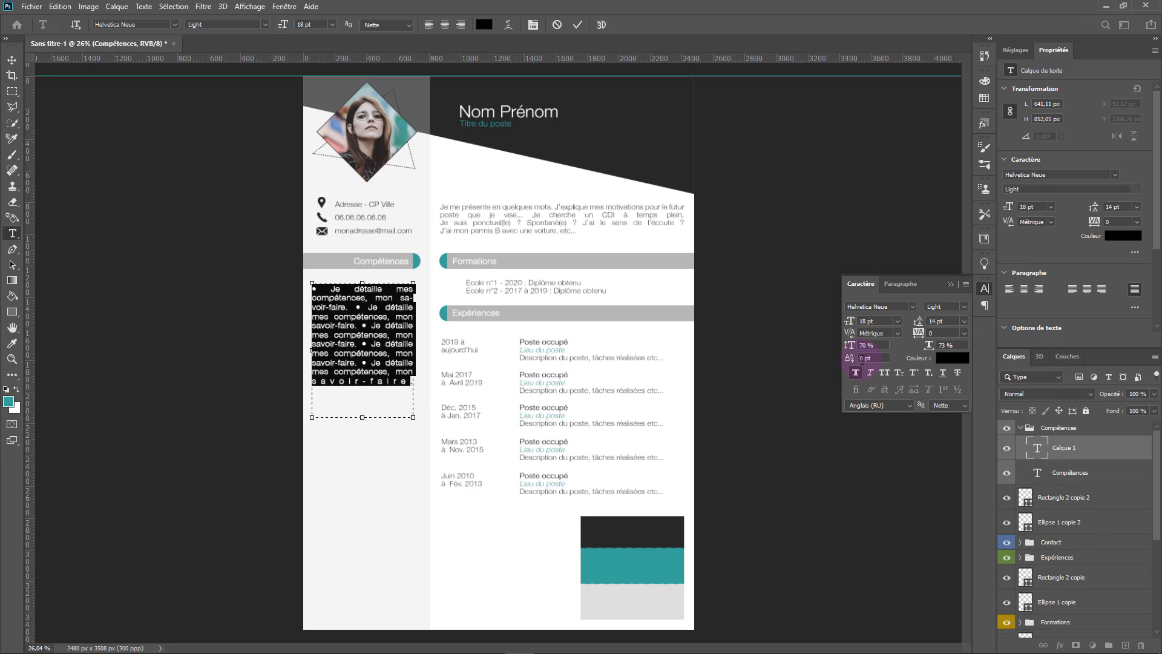
{"action": "left_click", "coordinate": [855, 373]}
{"action": "left_click", "coordinate": [407, 384]}
{"action": "left_click", "coordinate": [11, 60]}
{"action": "left_click", "coordinate": [900, 284]}
{"action": "left_click", "coordinate": [857, 307]}
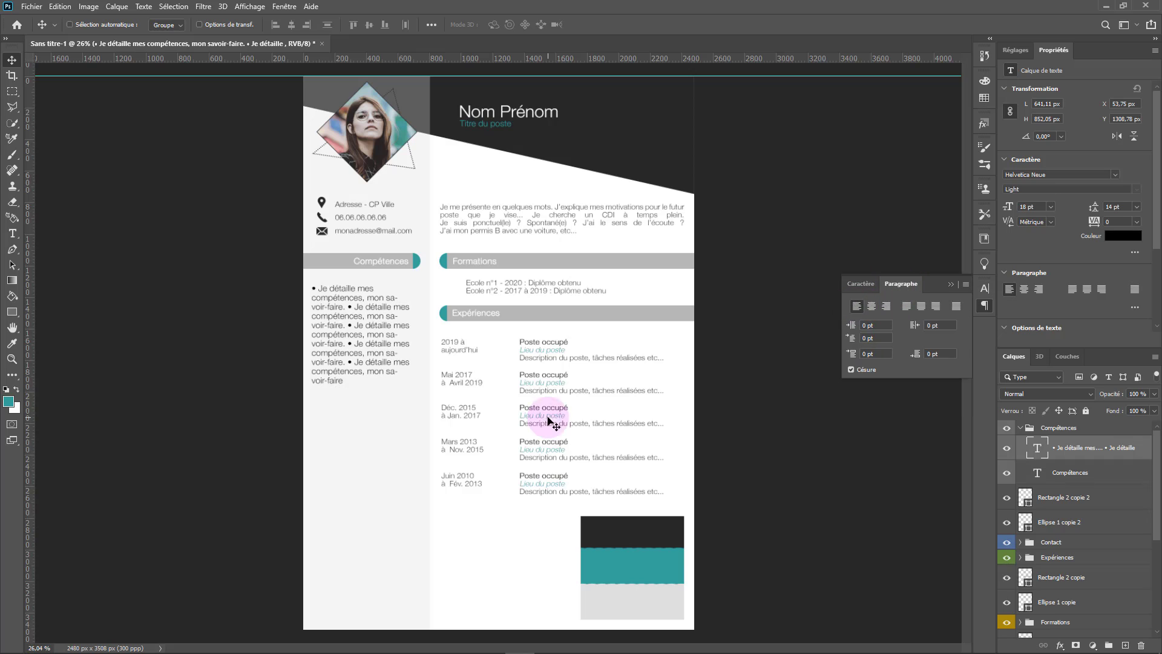
Step: Break the skills text so each bullet starts on its own line
{"action": "left_click", "coordinate": [12, 237]}
{"action": "left_click", "coordinate": [360, 304]}
{"action": "key", "text": "Return"}
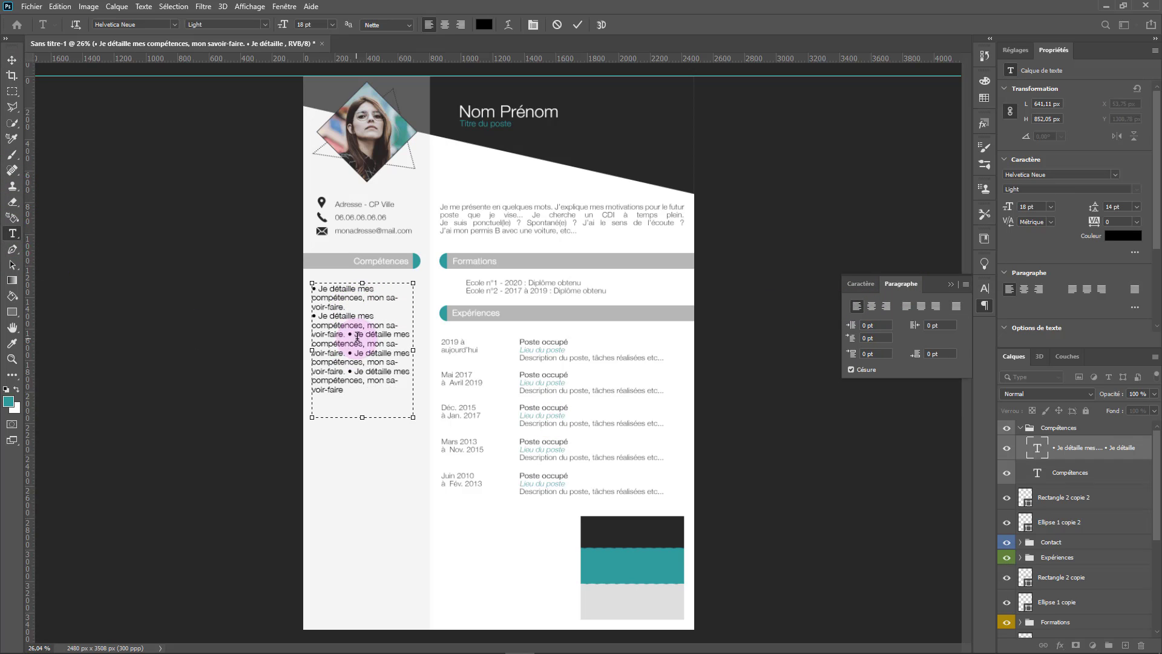
{"action": "left_click", "coordinate": [349, 334]}
{"action": "key", "text": "Return"}
{"action": "left_click", "coordinate": [348, 360]}
{"action": "key", "text": "Return"}
{"action": "left_click", "coordinate": [349, 389]}
{"action": "key", "text": "Return"}
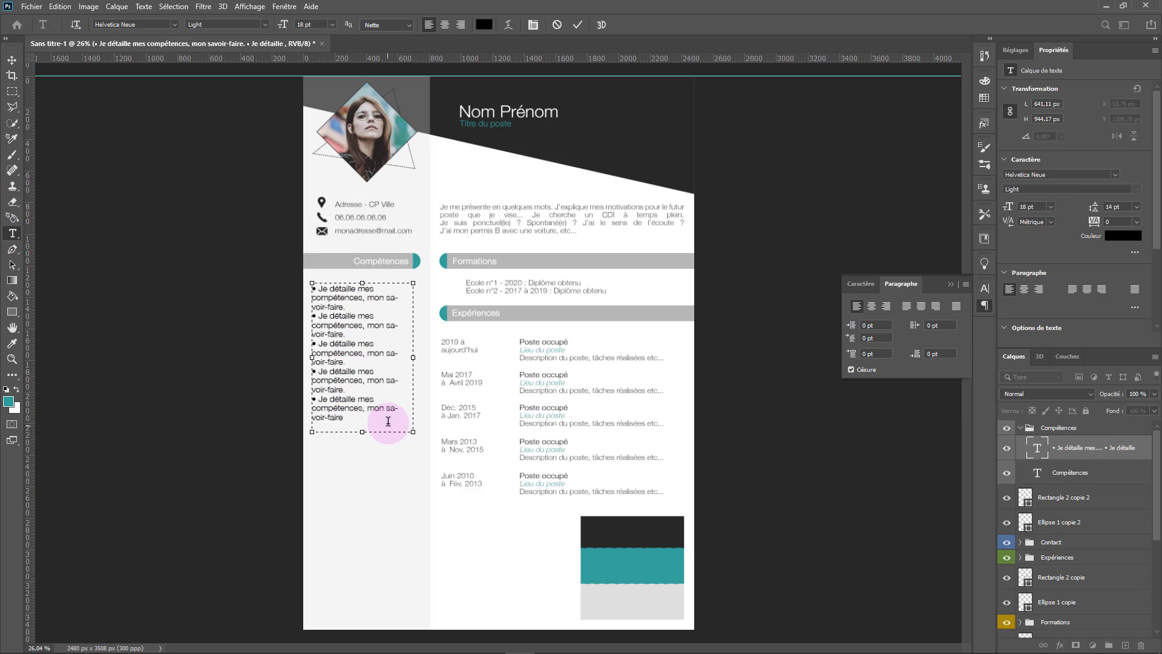
Step: Set the skills text to 16 pt with 16 pt leading, and widen its box to about 676 px
{"action": "left_click", "coordinate": [12, 59]}
{"action": "left_click", "coordinate": [1051, 206]}
{"action": "left_click", "coordinate": [1049, 317]}
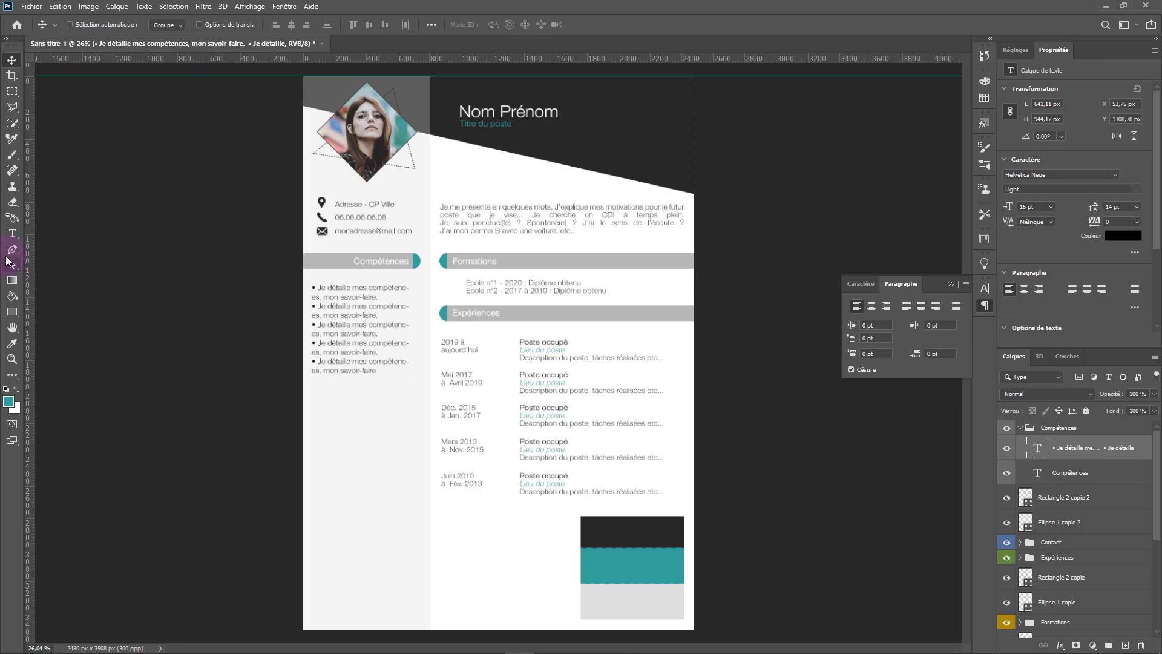
{"action": "left_click", "coordinate": [12, 233]}
{"action": "left_click", "coordinate": [383, 323]}
{"action": "left_click_drag", "start_coordinate": [413, 359], "coordinate": [417, 359]}
{"action": "left_click", "coordinate": [67, 125]}
{"action": "key", "text": "v"}
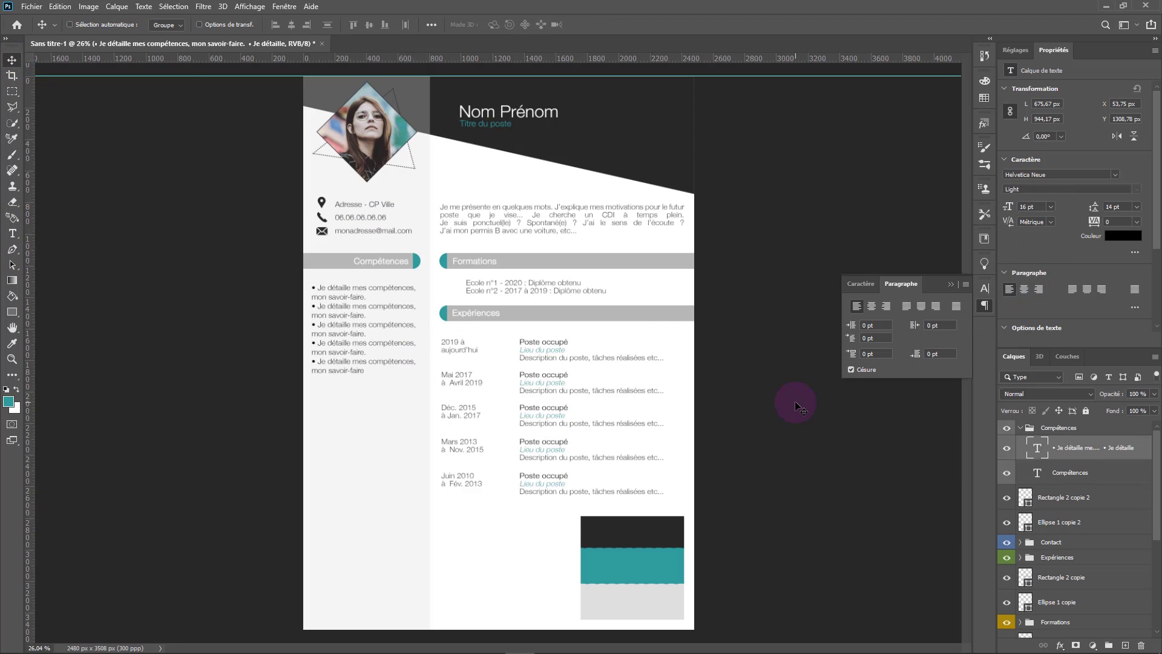
{"action": "left_click", "coordinate": [860, 284]}
{"action": "left_click", "coordinate": [964, 322]}
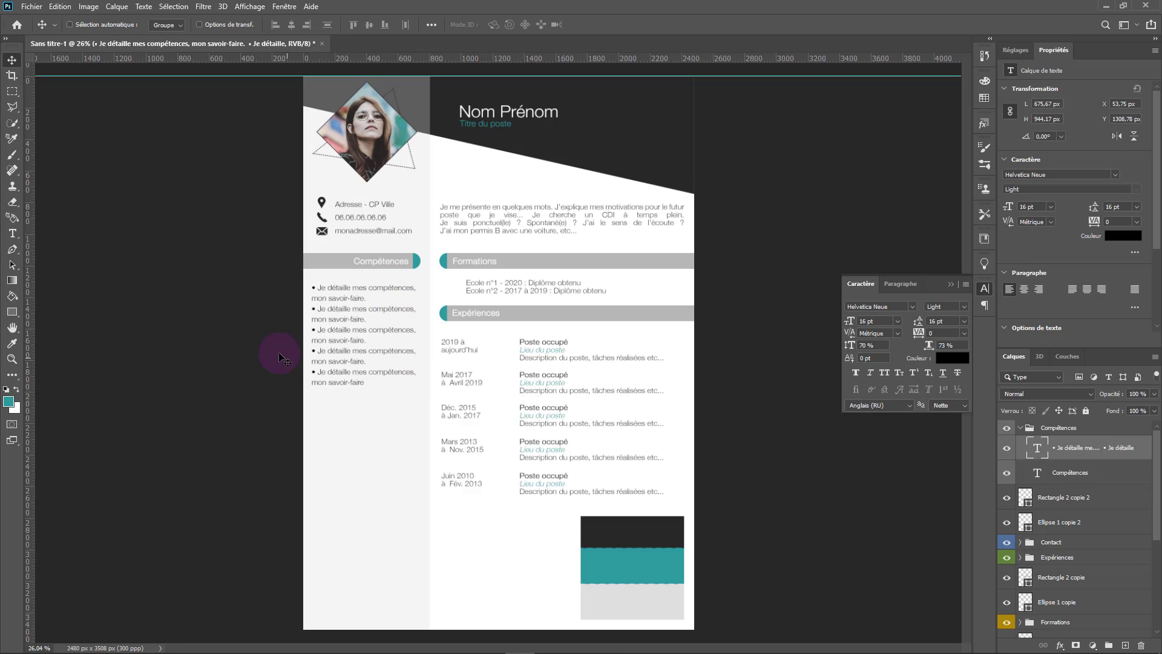
Step: Draw a rectangle about 654 × 446 px below the skills list, with a white fill and a teal outline
{"action": "key", "text": "ctrl+shift+alt+n"}
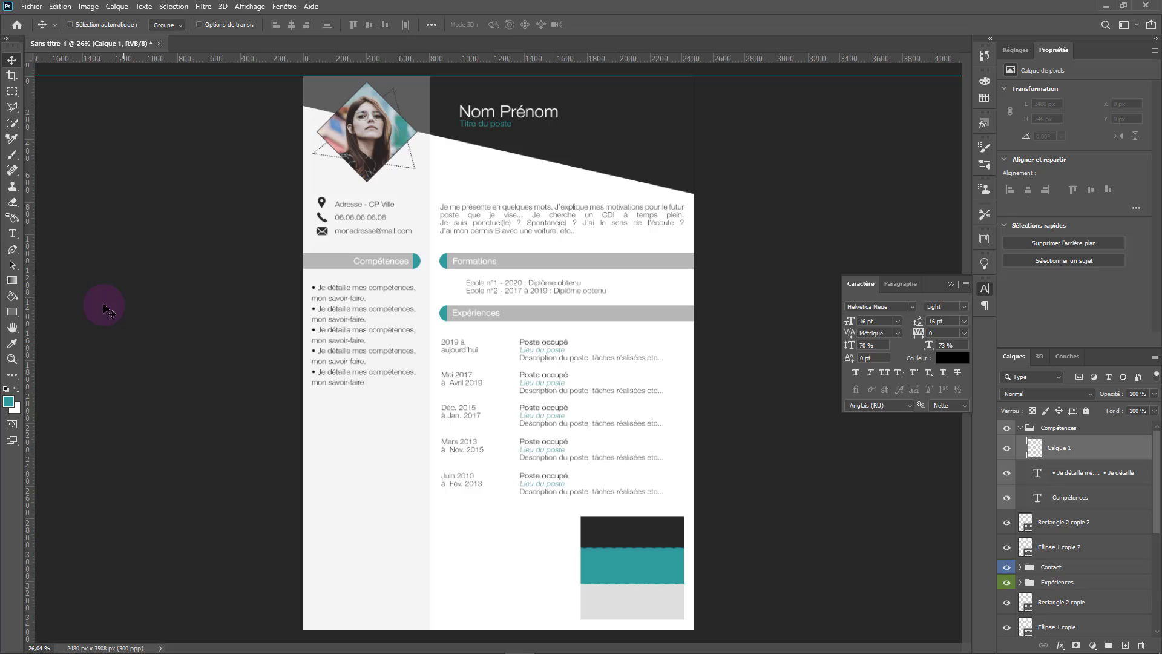
{"action": "left_click", "coordinate": [12, 311]}
{"action": "left_click_drag", "start_coordinate": [315, 401], "coordinate": [419, 471]}
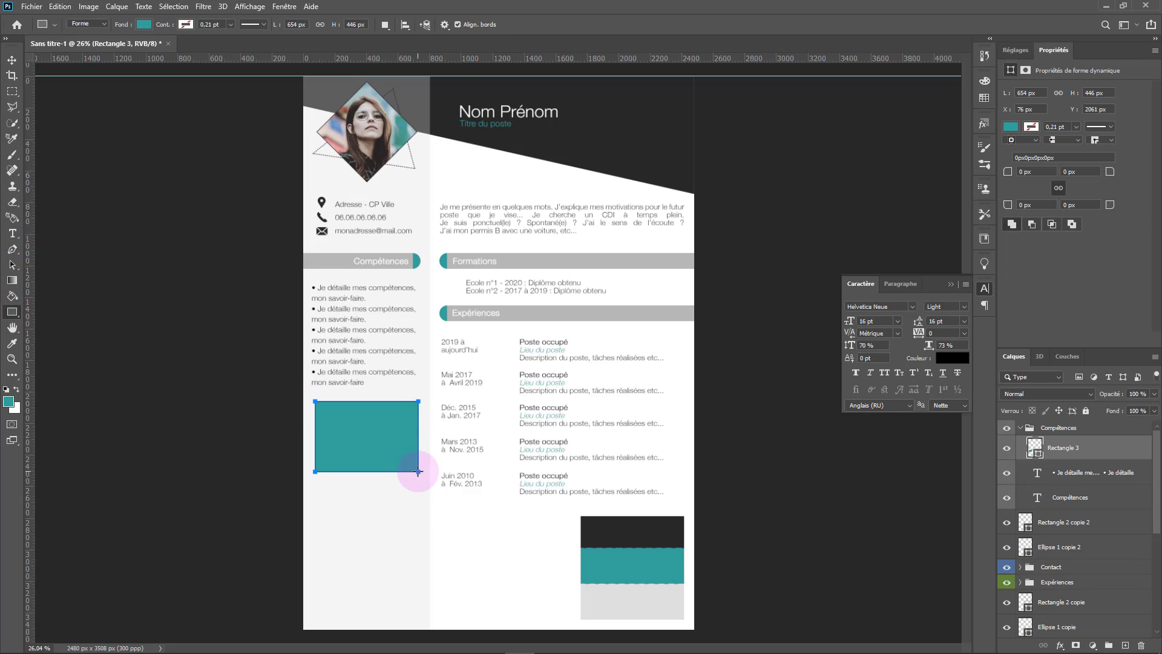
{"action": "left_click", "coordinate": [138, 25]}
{"action": "left_click", "coordinate": [100, 88]}
{"action": "left_click", "coordinate": [185, 25]}
{"action": "left_click", "coordinate": [186, 89]}
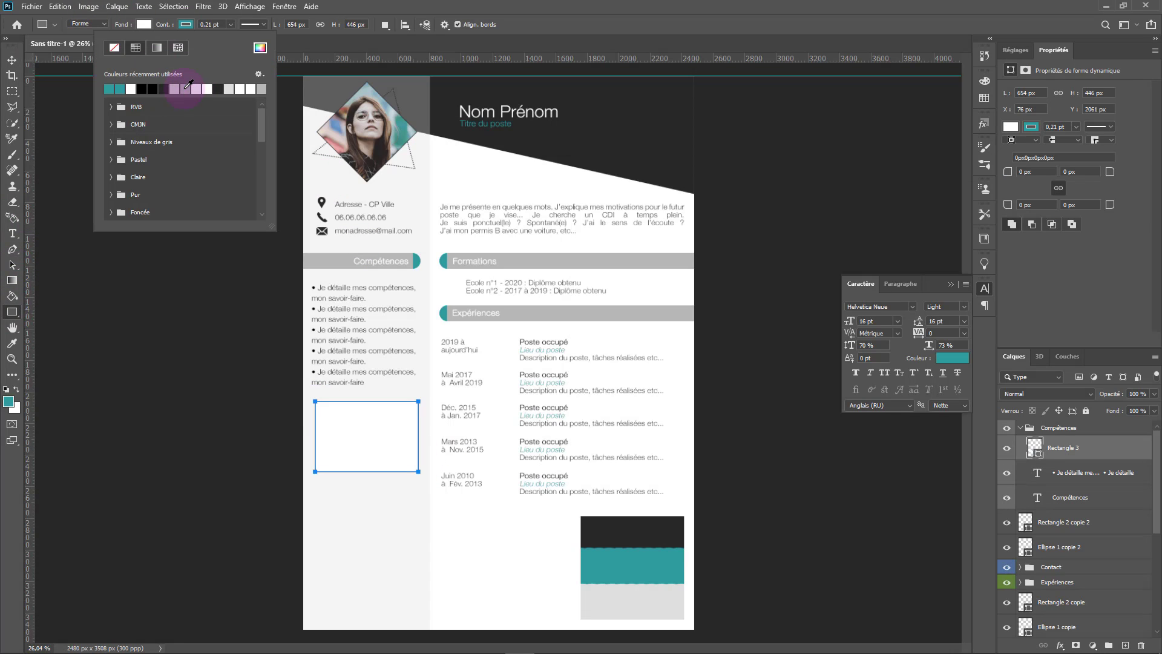
{"action": "left_click", "coordinate": [12, 61]}
Step: Add the text "Anglais", "Espagnol" and "Allemand" on three lines and move it into the white rectangle
{"action": "left_click", "coordinate": [12, 234]}
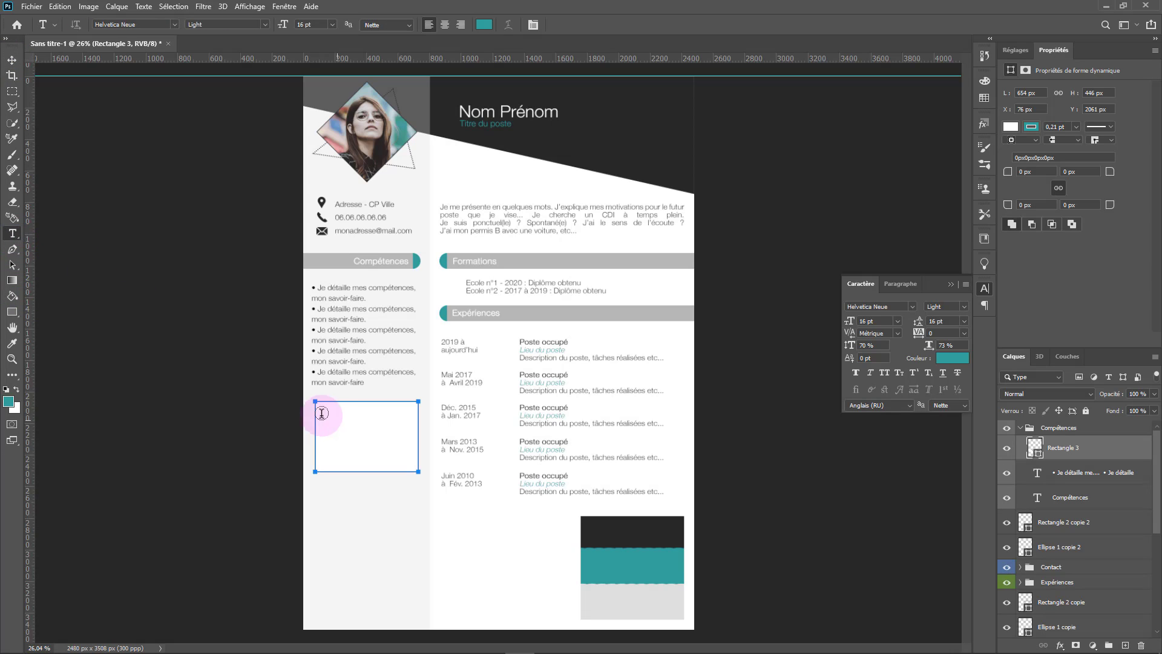
{"action": "left_click", "coordinate": [345, 511]}
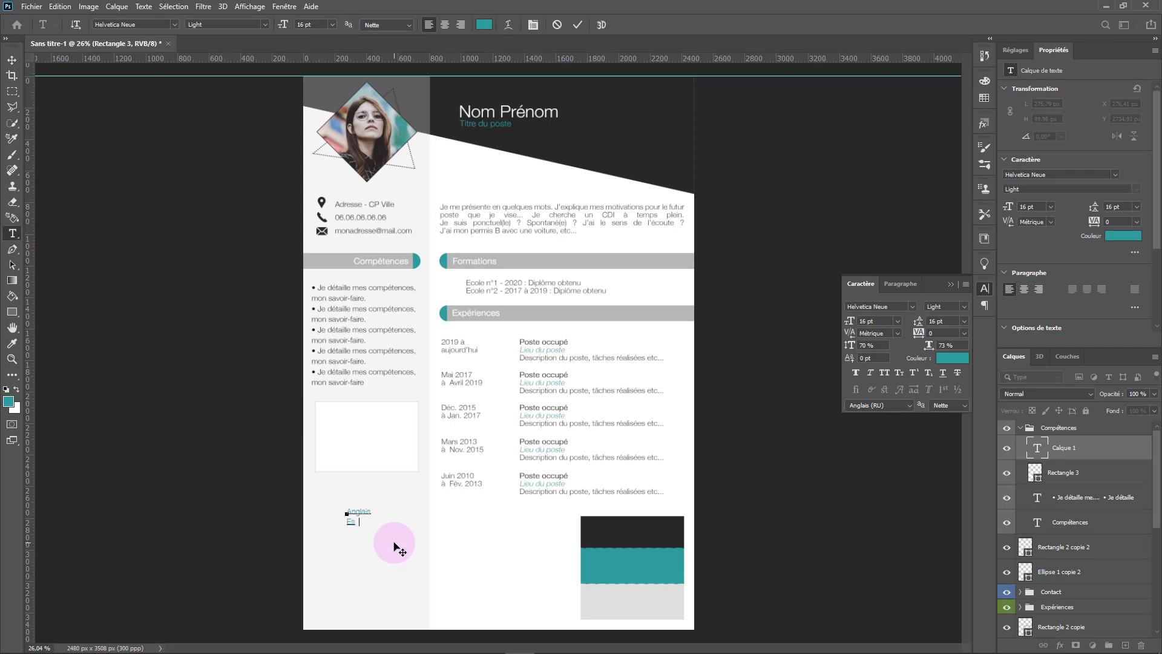
{"action": "left_click", "coordinate": [11, 58]}
{"action": "left_click_drag", "start_coordinate": [385, 528], "coordinate": [380, 440]}
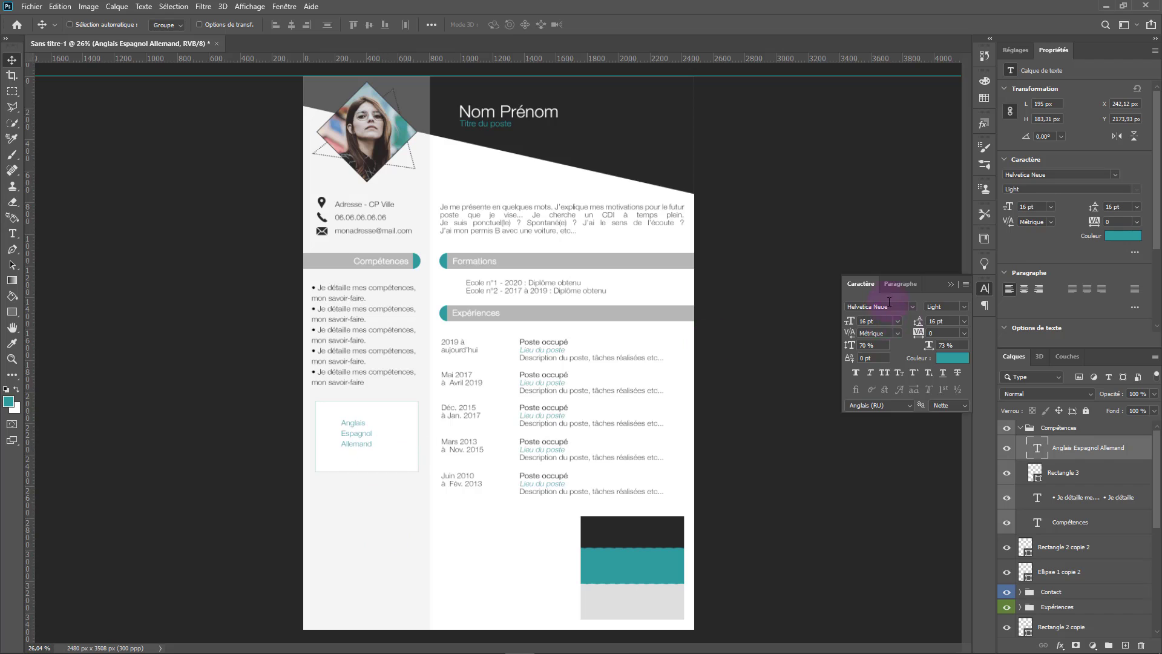
Step: Colour the languages text black, set its leading to 18 pt and shift it towards the rectangle's left edge
{"action": "left_click", "coordinate": [945, 359]}
{"action": "left_click", "coordinate": [757, 542]}
{"action": "left_click", "coordinate": [1056, 384]}
{"action": "left_click", "coordinate": [898, 321]}
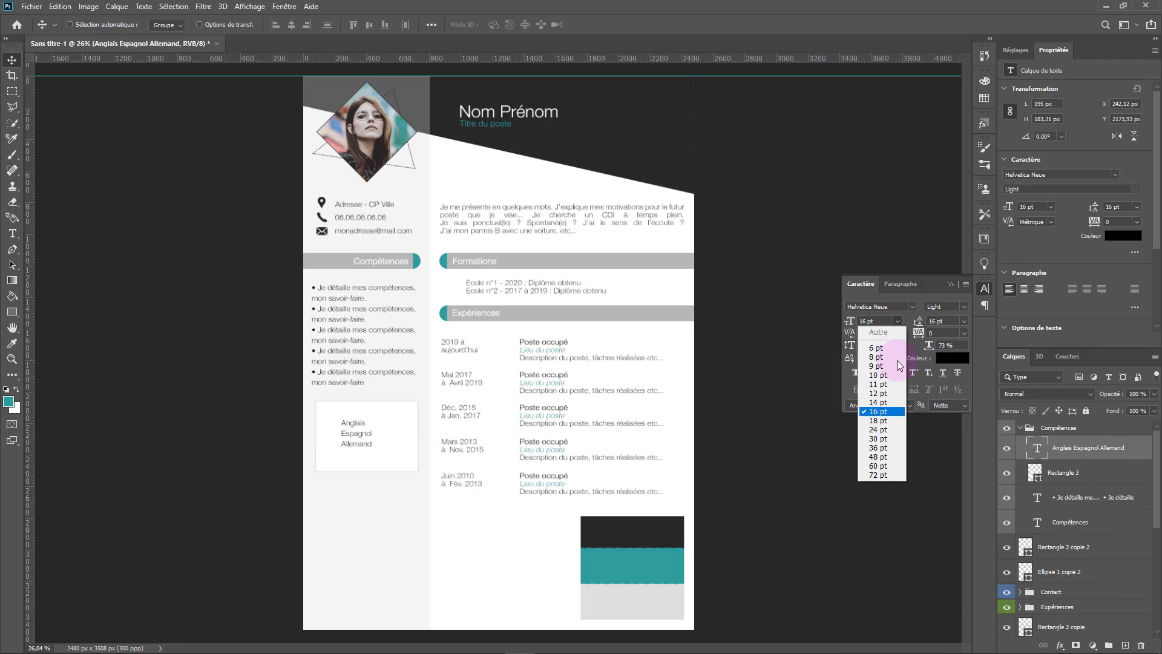
{"action": "left_click", "coordinate": [965, 320]}
{"action": "left_click", "coordinate": [965, 320]}
{"action": "left_click", "coordinate": [948, 412]}
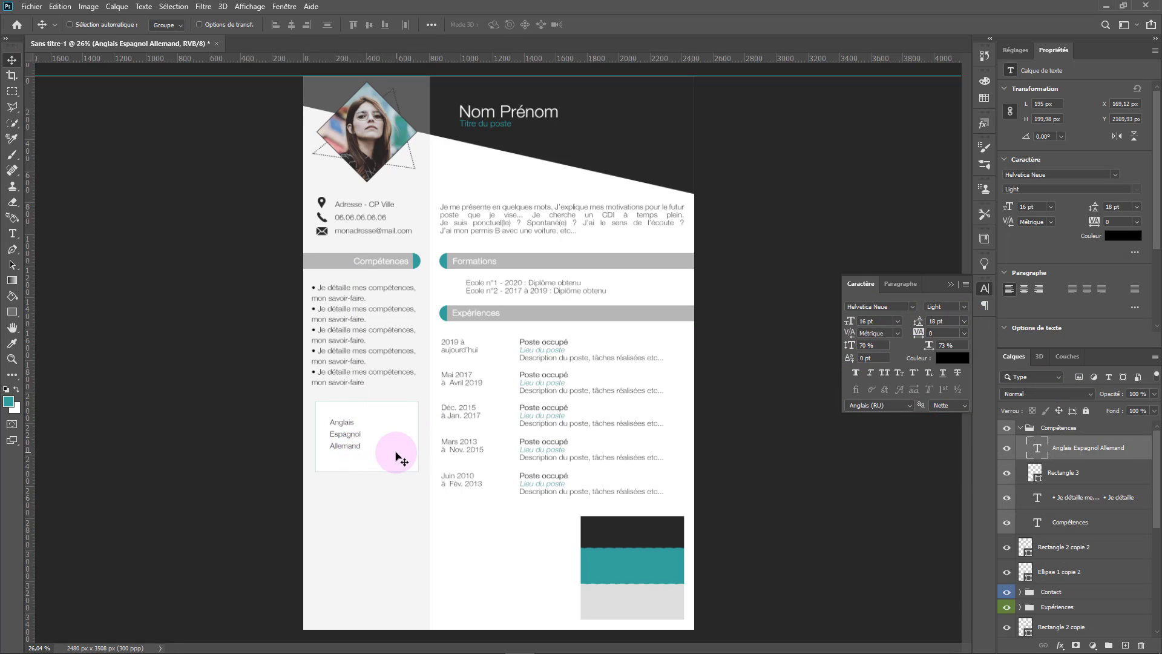
{"action": "left_click_drag", "start_coordinate": [394, 454], "coordinate": [381, 448]}
Step: Scale the white rectangle down around the languages text to about 609 × 304 px
{"action": "left_click", "coordinate": [1068, 481]}
{"action": "key", "text": "ctrl+t"}
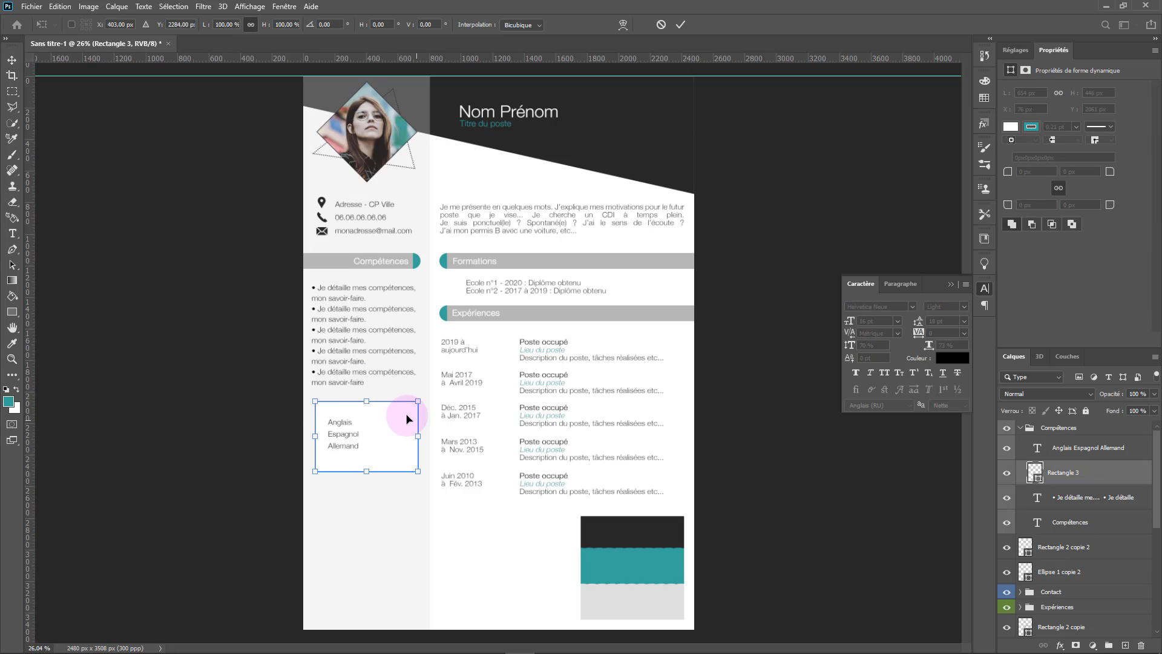
{"action": "left_click_drag", "start_coordinate": [367, 401], "coordinate": [370, 407]}
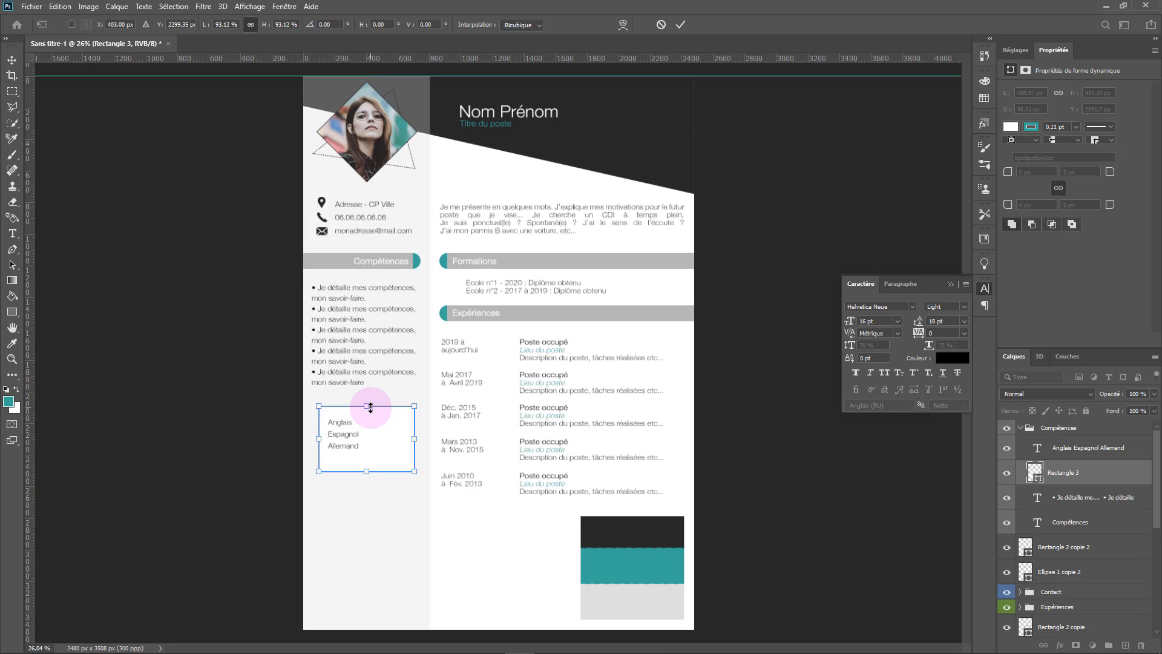
{"action": "left_click", "coordinate": [11, 60]}
{"action": "left_click_drag", "start_coordinate": [366, 471], "coordinate": [366, 456]}
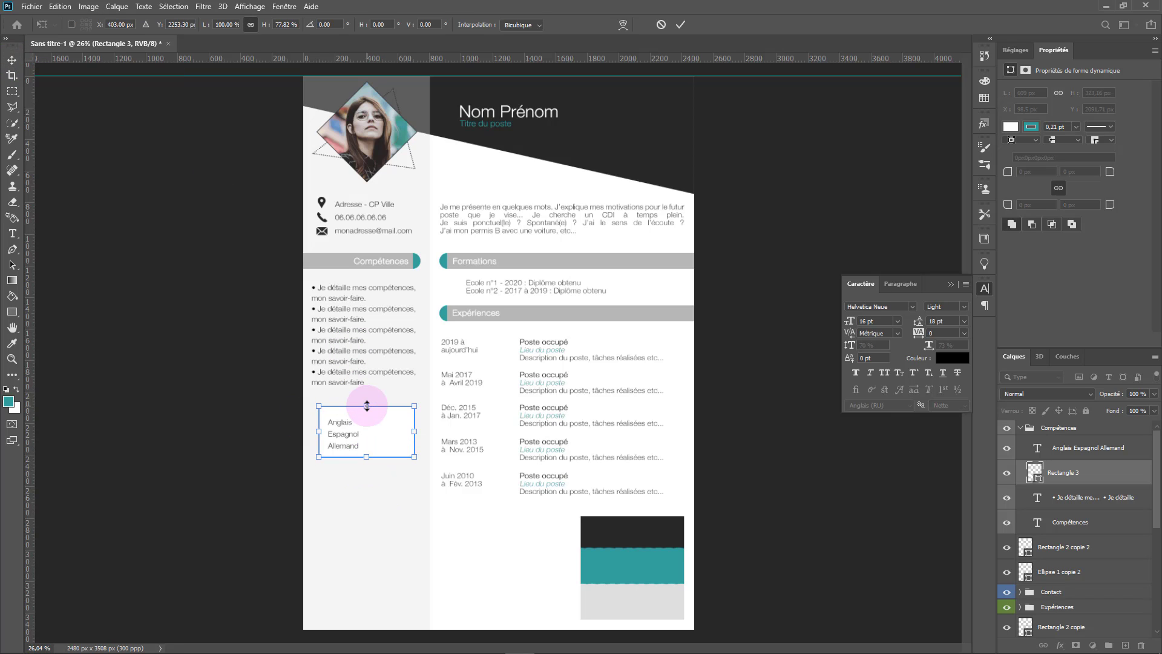
{"action": "left_click_drag", "start_coordinate": [366, 406], "coordinate": [366, 410]}
{"action": "key", "text": "Return"}
Step: Centre the white rectangle horizontally within the grey column using a selection of the column's width
{"action": "left_click", "coordinate": [12, 92]}
{"action": "left_click_drag", "start_coordinate": [304, 469], "coordinate": [430, 384]}
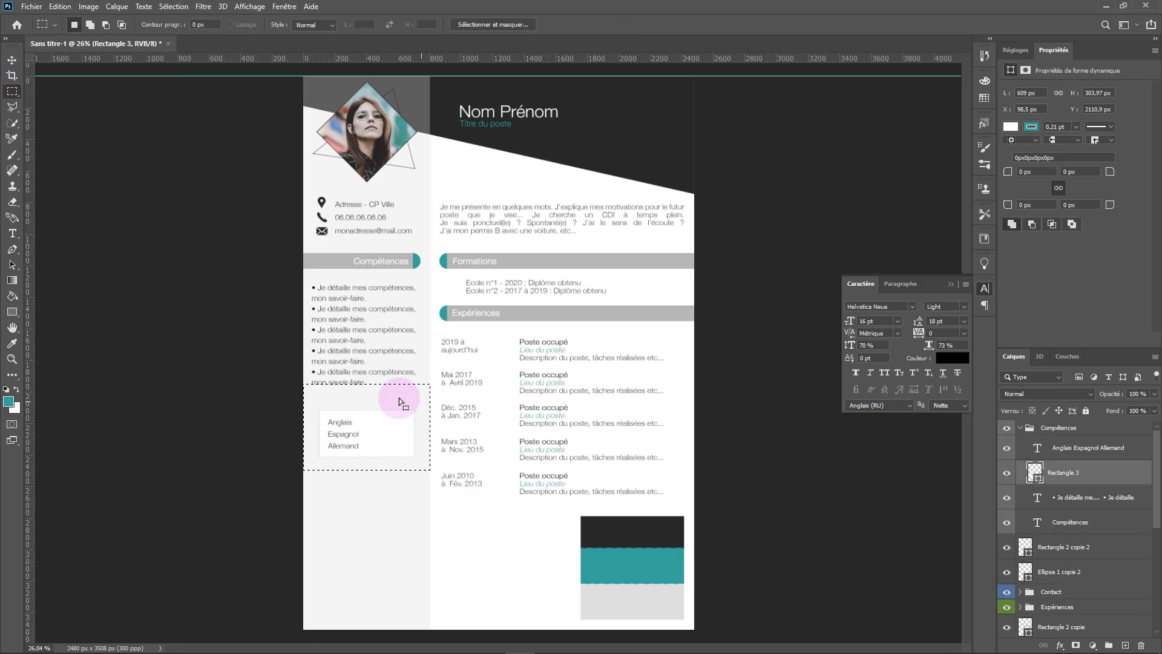
{"action": "left_click", "coordinate": [11, 60]}
{"action": "left_click", "coordinate": [291, 25]}
{"action": "left_click", "coordinate": [173, 7]}
{"action": "left_click", "coordinate": [178, 32]}
Step: Nudge the white rectangle and the languages text up, closer to the skills list
{"action": "key", "text": "Up"}
{"action": "key", "text": "Up"}
{"action": "key", "text": "Up"}
{"action": "key", "text": "Up"}
{"action": "key", "text": "Up"}
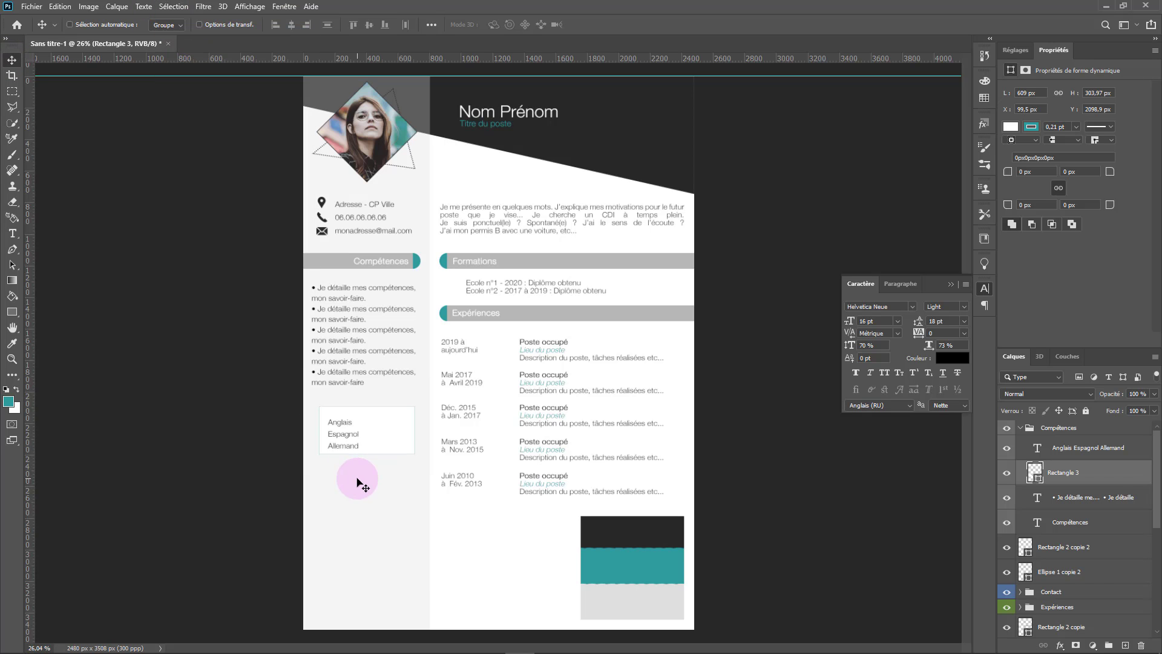
{"action": "key", "text": "shift+Up"}
{"action": "key", "text": "shift+Up"}
{"action": "key", "text": "shift+Down"}
{"action": "left_click", "coordinate": [1023, 452]}
{"action": "key", "text": "shift+Up"}
{"action": "key", "text": "shift+Up"}
{"action": "key", "text": "shift+Up"}
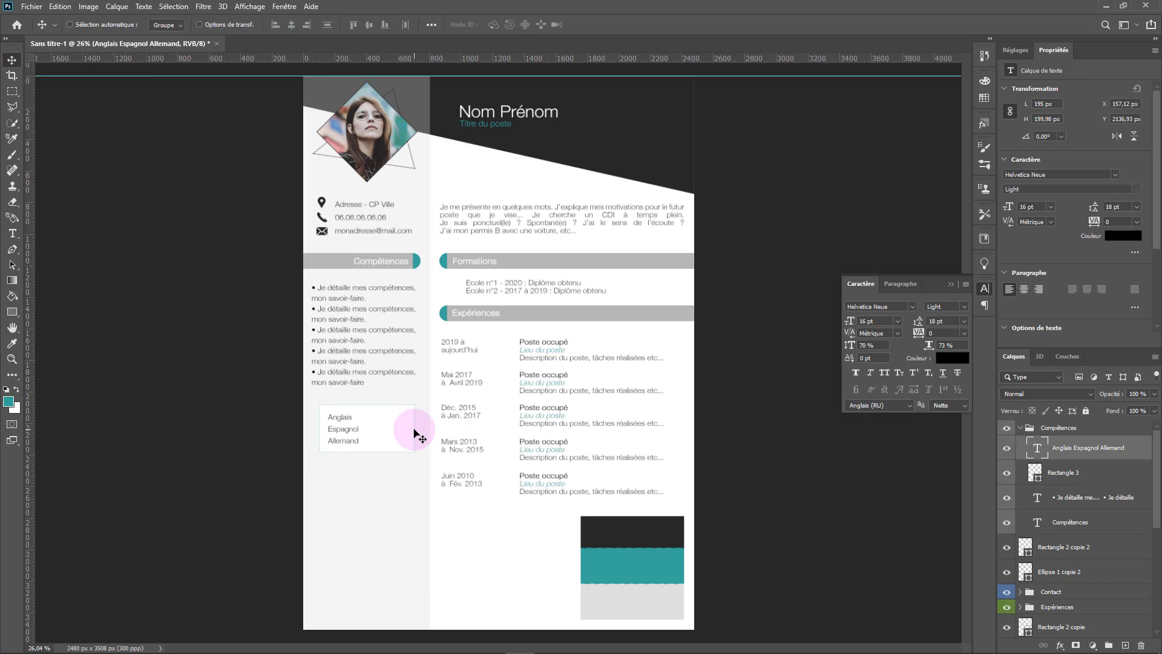
Step: Select the area of the white rectangle and align the languages text to its left edge
{"action": "scroll", "coordinate": [385, 433], "scroll_direction": "up", "scroll_amount": 3}
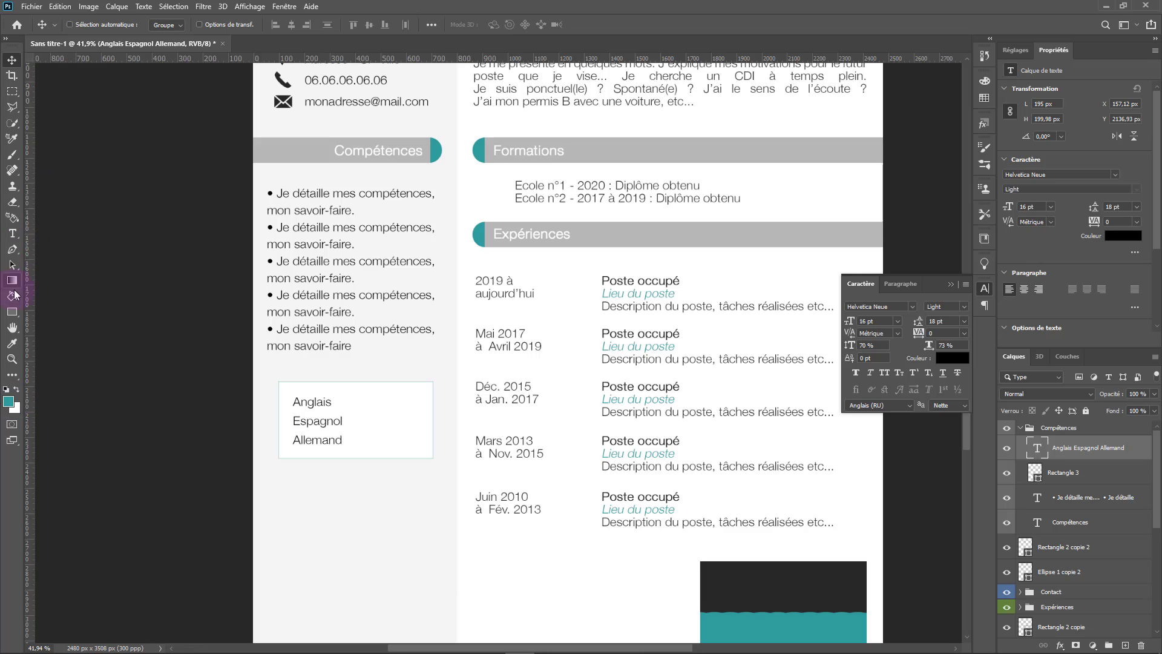
{"action": "right_click", "coordinate": [11, 313]}
{"action": "left_click", "coordinate": [14, 261]}
{"action": "key", "text": "m"}
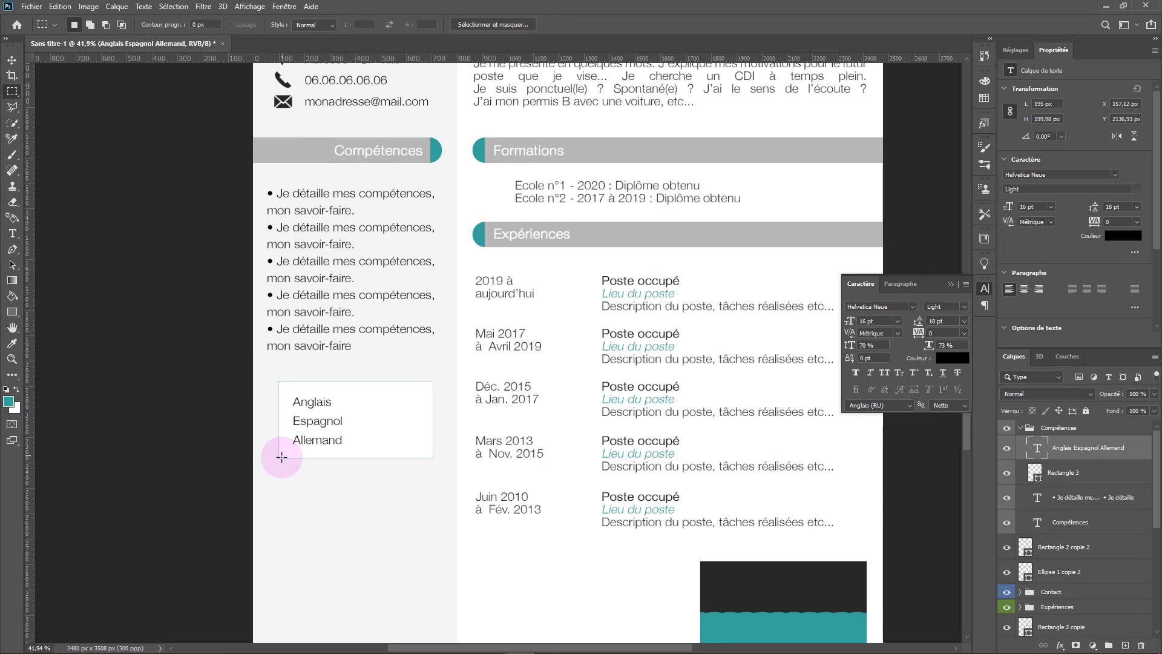
{"action": "left_click_drag", "start_coordinate": [279, 458], "coordinate": [434, 383]}
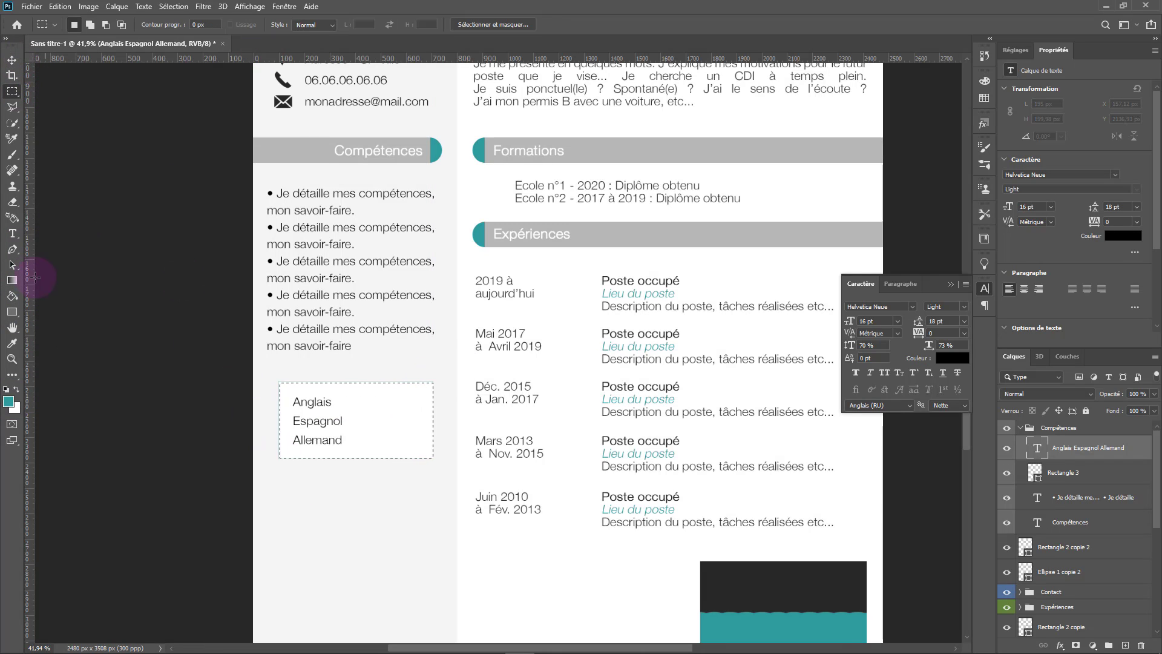
{"action": "left_click", "coordinate": [12, 61]}
{"action": "left_click", "coordinate": [372, 26]}
{"action": "left_click", "coordinate": [293, 23]}
{"action": "left_click", "coordinate": [275, 27]}
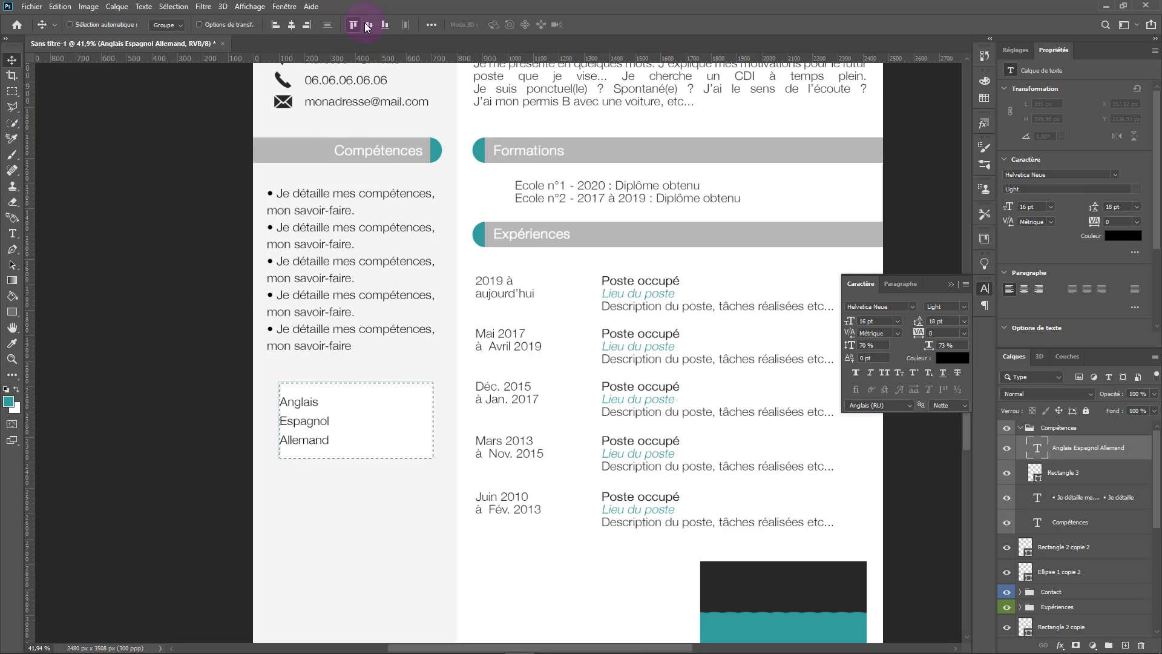
Step: Clear the selection and nudge the languages text right to leave an inner margin in the rectangle
{"action": "left_click", "coordinate": [173, 7]}
{"action": "left_click", "coordinate": [184, 32]}
{"action": "key", "text": "shift+Right"}
{"action": "key", "text": "shift+Right"}
{"action": "key", "text": "shift+Right"}
{"action": "key", "text": "shift+Right"}
{"action": "key", "text": "shift+Right"}
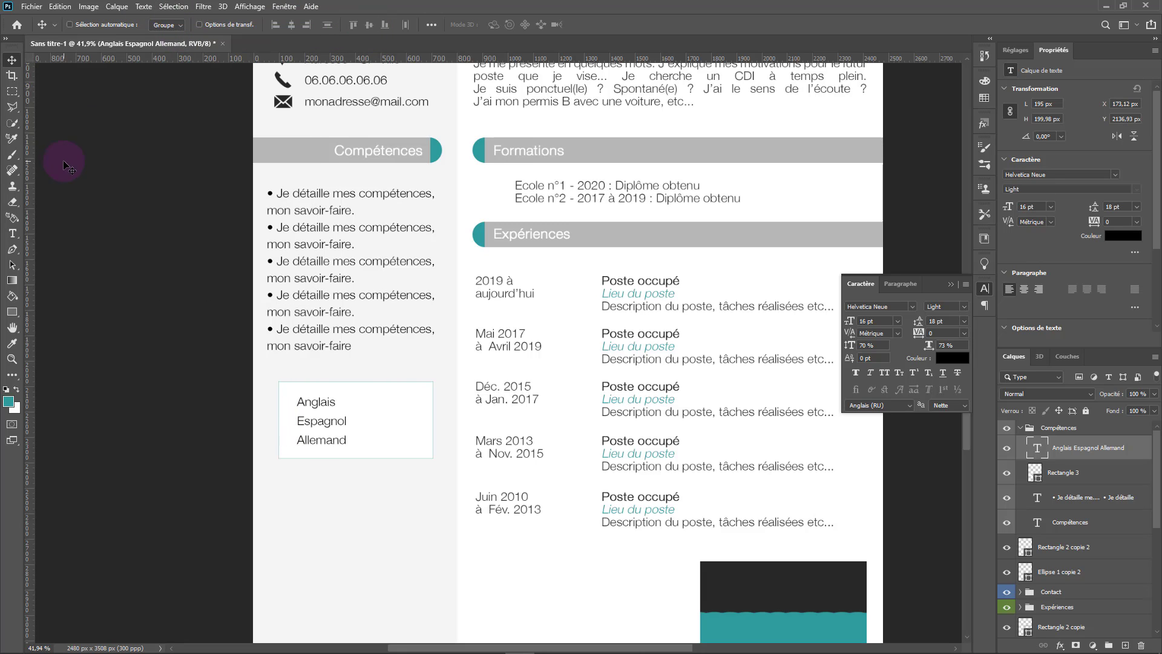
Step: Draw a 45 px teal circle beside "Anglais" and line it up with a horizontal guide placed through that word
{"action": "right_click", "coordinate": [11, 311]}
{"action": "left_click", "coordinate": [52, 323]}
{"action": "left_click_drag", "start_coordinate": [368, 397], "coordinate": [379, 409]}
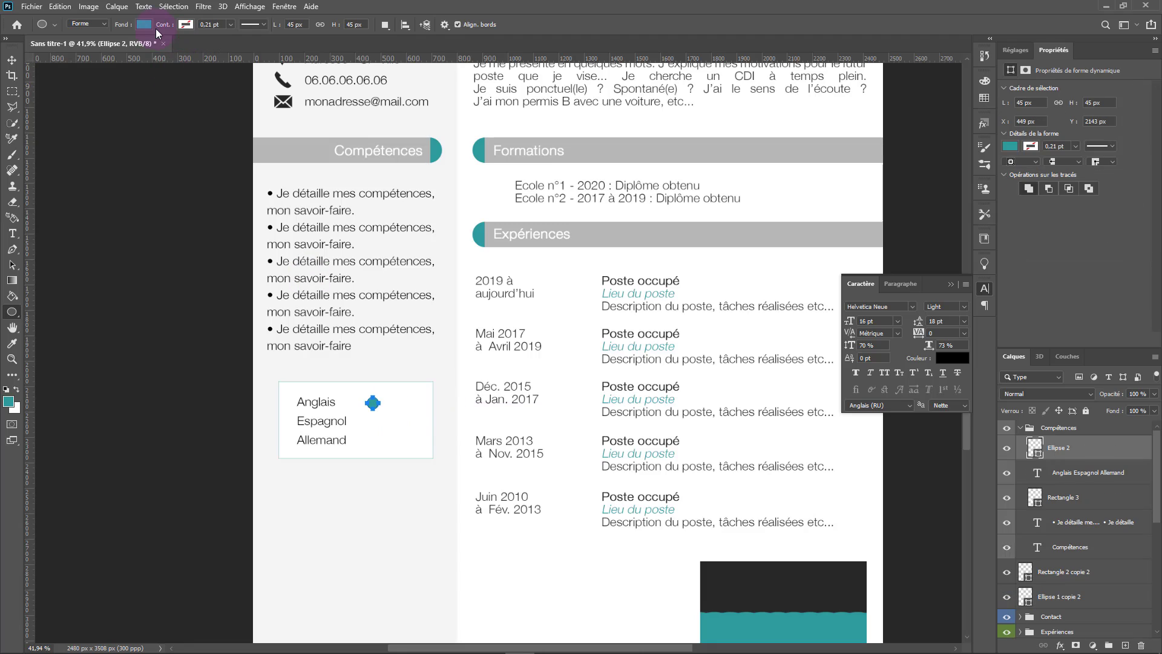
{"action": "left_click", "coordinate": [11, 60]}
{"action": "left_click_drag", "start_coordinate": [392, 59], "coordinate": [454, 403]}
{"action": "key", "text": "Down"}
{"action": "key", "text": "Down"}
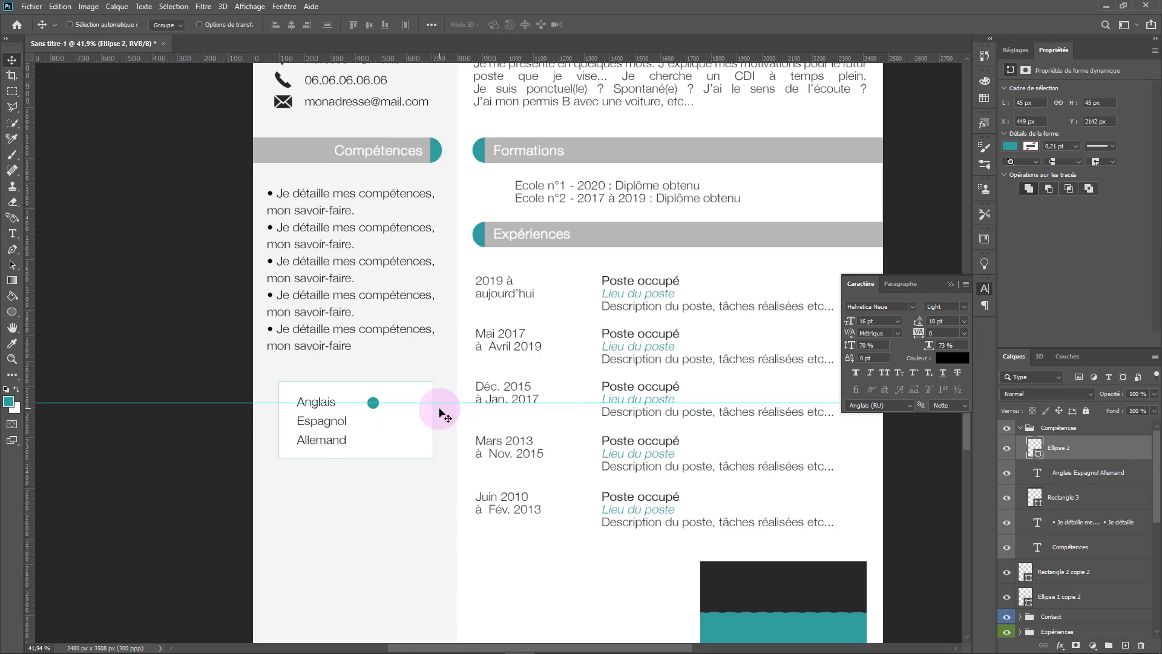
Step: Duplicate the teal circle three times to make an evenly spaced row of four beside "Anglais"
{"action": "key", "text": "ctrl+j"}
{"action": "left_click_drag", "start_coordinate": [439, 409], "coordinate": [493, 390]}
{"action": "key", "text": "ctrl+j"}
{"action": "scroll", "coordinate": [372, 419], "scroll_direction": "up", "scroll_amount": 10}
{"action": "key", "text": "ctrl+j"}
Step: Move the horizontal guide through "Espagnol" and duplicate the row of four teal circles onto that line
{"action": "left_click", "coordinate": [1069, 473], "text": "shift"}
{"action": "left_click", "coordinate": [1096, 518]}
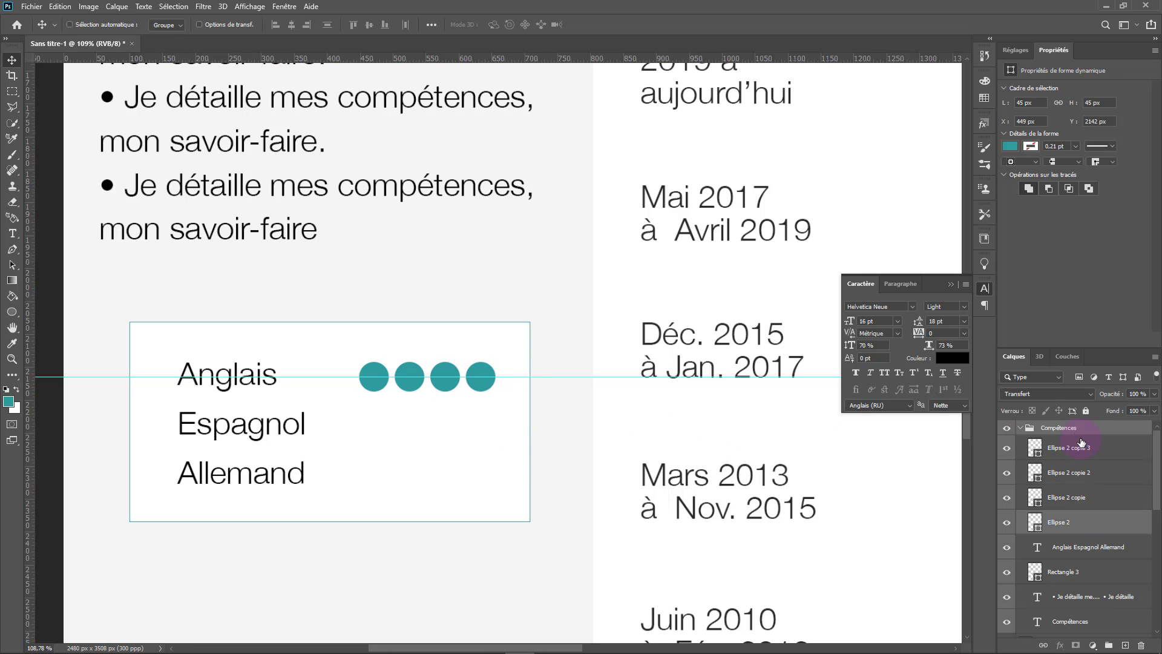
{"action": "left_click", "coordinate": [1083, 448]}
{"action": "left_click", "coordinate": [1083, 497], "text": "ctrl"}
{"action": "left_click_drag", "start_coordinate": [297, 376], "coordinate": [301, 426]}
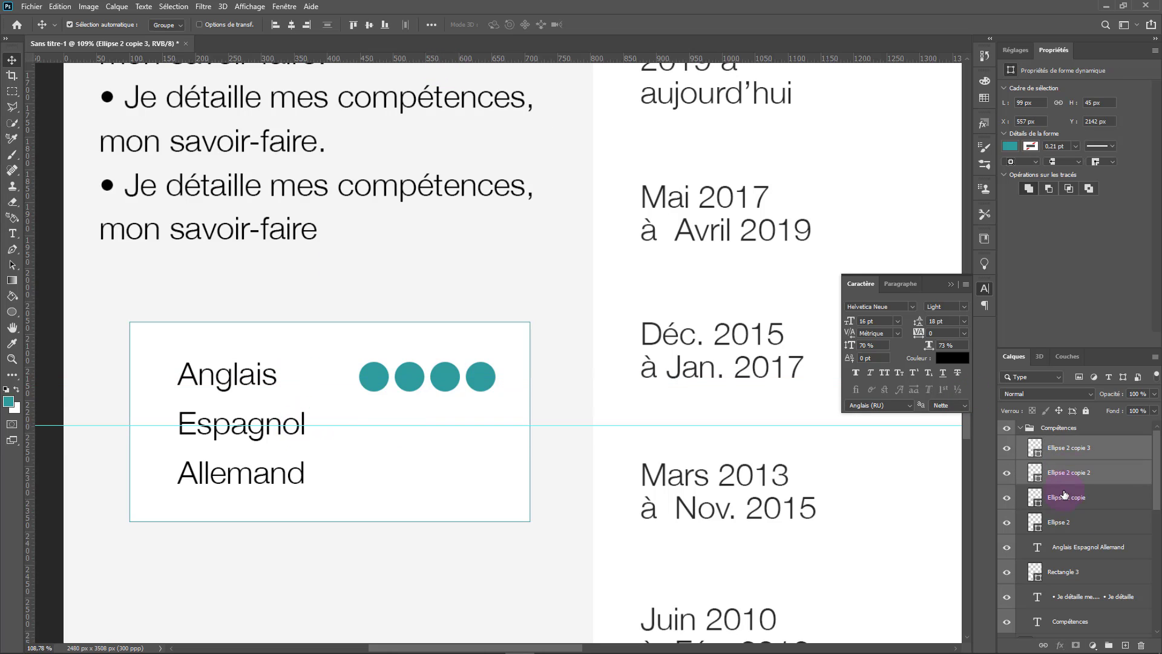
{"action": "left_click", "coordinate": [1063, 521], "text": "shift"}
{"action": "left_click_drag", "start_coordinate": [466, 381], "coordinate": [466, 430]}
Step: Apply a light grey #bdbdbd colour overlay to the fourth circle in the "Espagnol" row
{"action": "left_click", "coordinate": [1108, 450]}
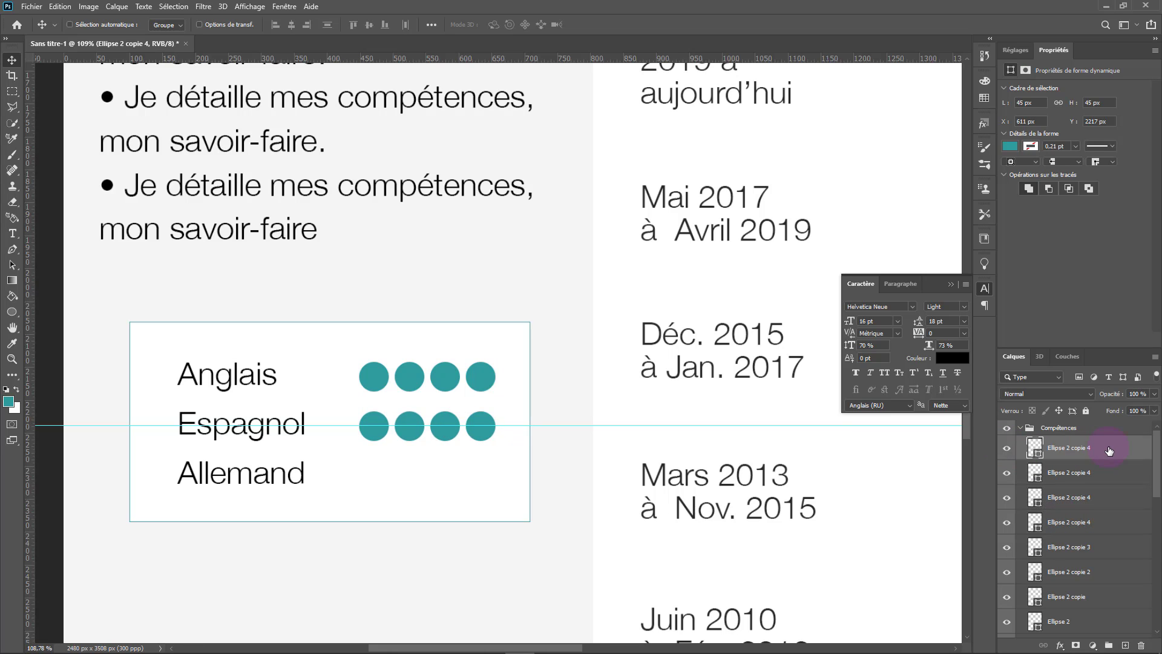
{"action": "double_click", "coordinate": [1109, 451]}
{"action": "left_click", "coordinate": [496, 289]}
{"action": "left_click", "coordinate": [762, 169]}
{"action": "left_click", "coordinate": [571, 453]}
{"action": "left_click_drag", "start_coordinate": [765, 450], "coordinate": [751, 432]}
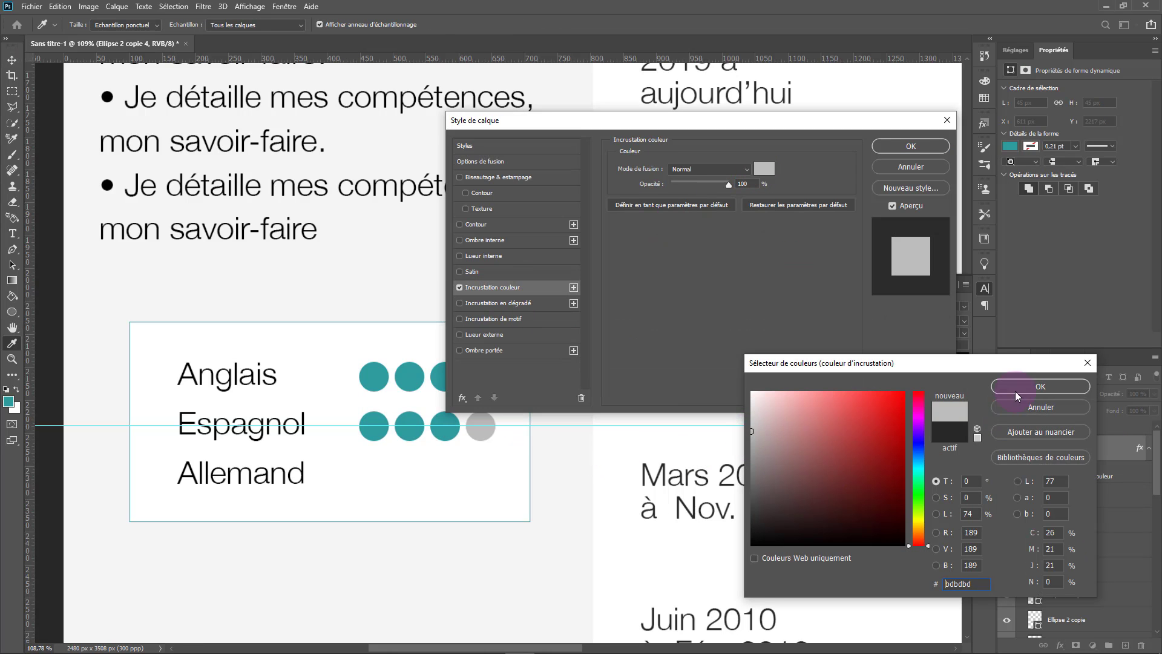
{"action": "left_click", "coordinate": [1040, 386]}
{"action": "left_click", "coordinate": [910, 147]}
{"action": "left_click", "coordinate": [1072, 521], "text": "shift"}
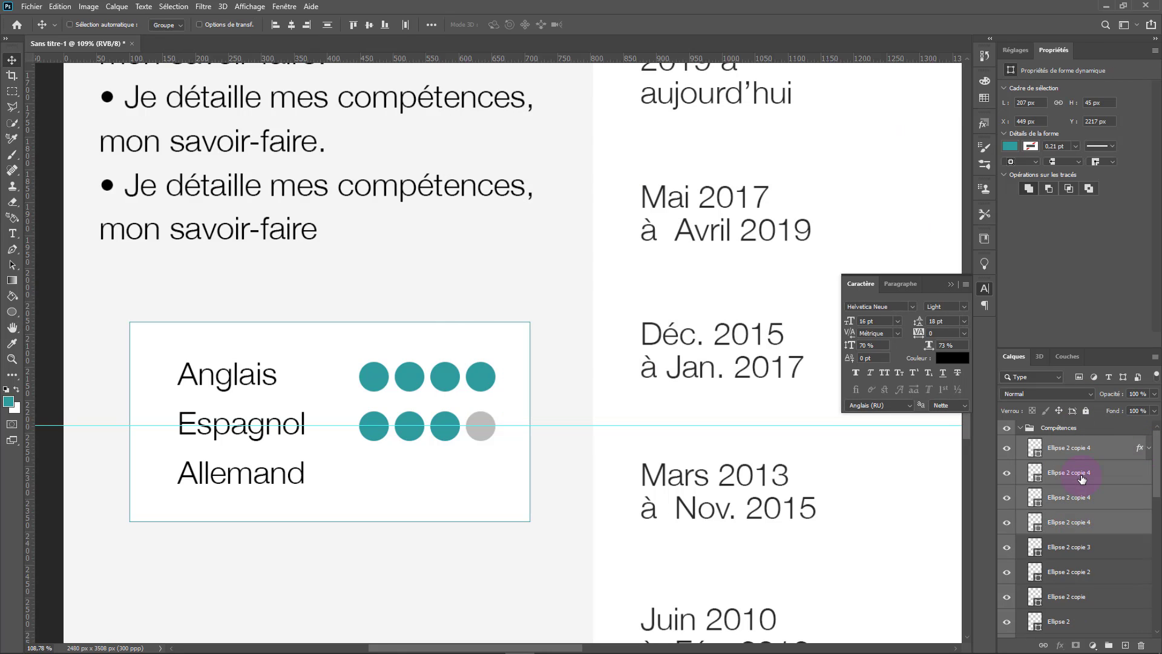
{"action": "left_click_drag", "start_coordinate": [448, 432], "coordinate": [447, 463]}
{"action": "key", "text": "ctrl+z"}
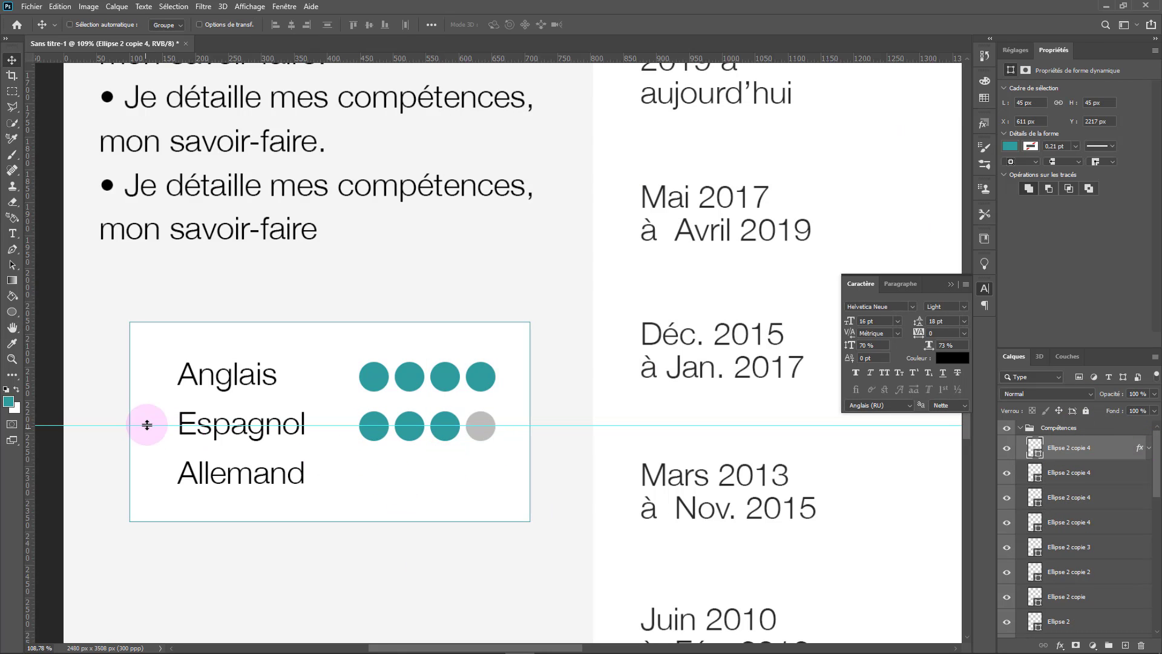
Step: Move the horizontal guide through "Allemand" and duplicate the "Espagnol" circle row onto that line
{"action": "left_click_drag", "start_coordinate": [146, 425], "coordinate": [160, 476]}
{"action": "left_click", "coordinate": [1072, 520], "text": "shift"}
{"action": "left_click_drag", "start_coordinate": [526, 445], "coordinate": [529, 498]}
{"action": "key", "text": "Down"}
Step: Copy the grey layer style from the fourth "Allemand" circle to the third and move the horizontal guide away from the languages
{"action": "left_click", "coordinate": [1110, 452]}
{"action": "right_click", "coordinate": [1113, 452]}
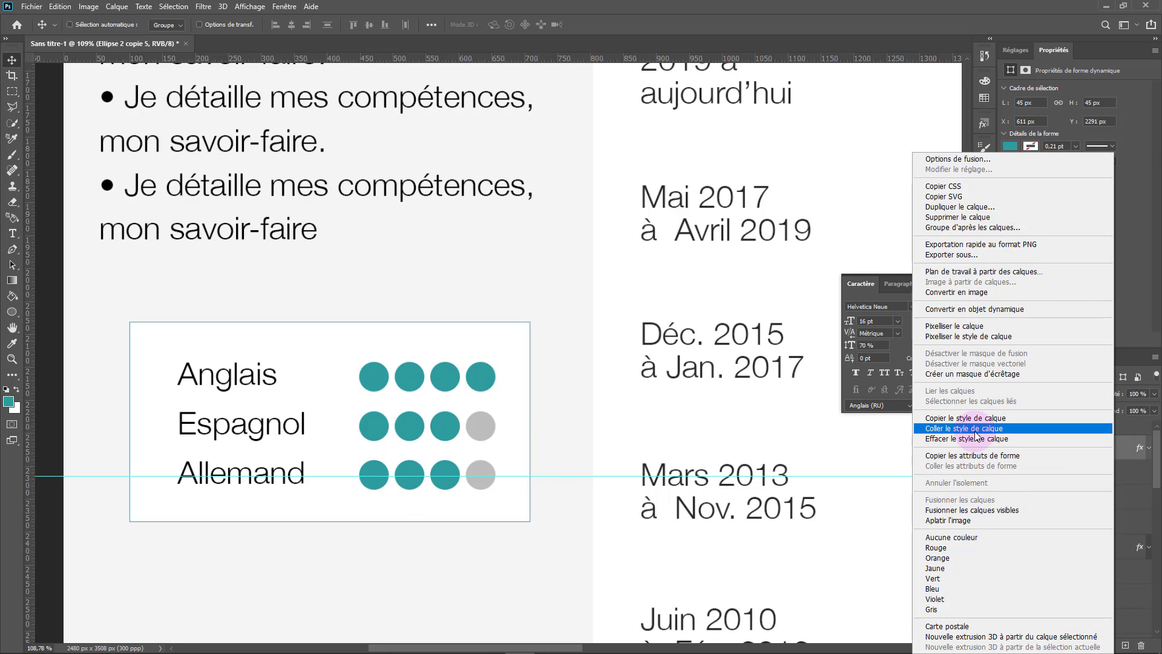
{"action": "left_click", "coordinate": [970, 418]}
{"action": "left_click", "coordinate": [1104, 473]}
{"action": "right_click", "coordinate": [1104, 474]}
{"action": "left_click", "coordinate": [960, 429]}
{"action": "left_click_drag", "start_coordinate": [86, 476], "coordinate": [171, 60]}
{"action": "scroll", "coordinate": [236, 423], "scroll_direction": "down", "scroll_amount": 7}
{"action": "scroll", "coordinate": [236, 423], "scroll_direction": "up", "scroll_amount": 2}
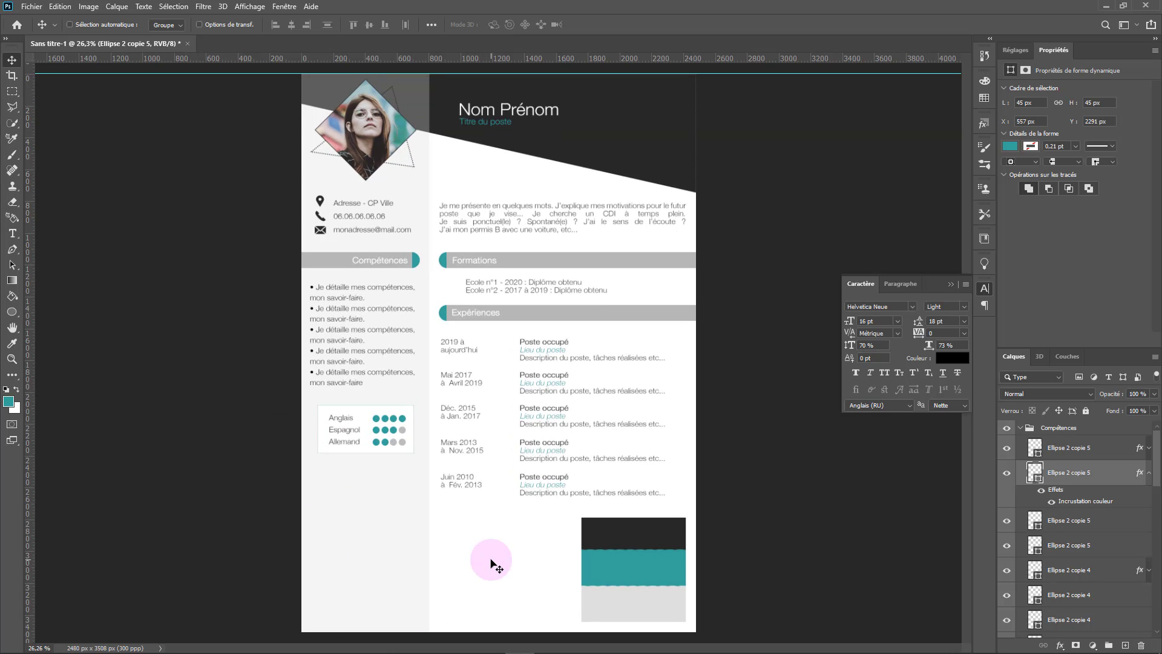
Step: Apply a colour overlay to the bar behind "Compétences" with the teal sampled from the palette block on the page
{"action": "scroll", "coordinate": [1071, 514], "scroll_direction": "down", "scroll_amount": 4}
{"action": "left_click", "coordinate": [1093, 566]}
{"action": "scroll", "coordinate": [1091, 564], "scroll_direction": "down", "scroll_amount": 2}
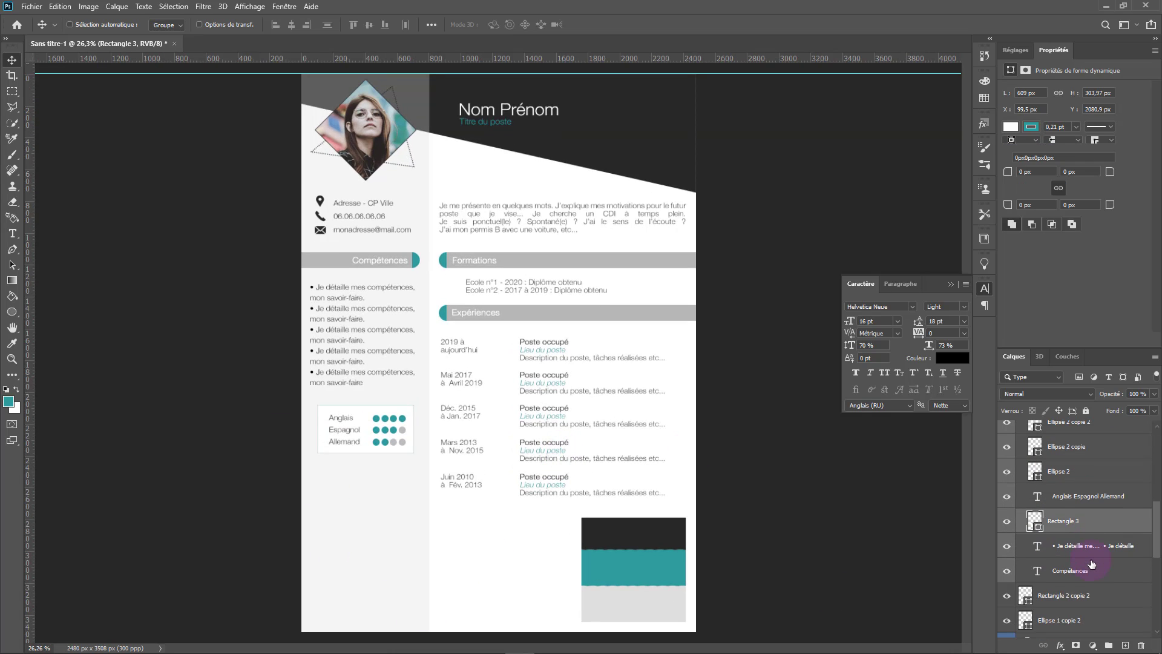
{"action": "left_click", "coordinate": [1090, 552]}
{"action": "scroll", "coordinate": [1092, 554], "scroll_direction": "down", "scroll_amount": 1}
{"action": "left_click", "coordinate": [1113, 567]}
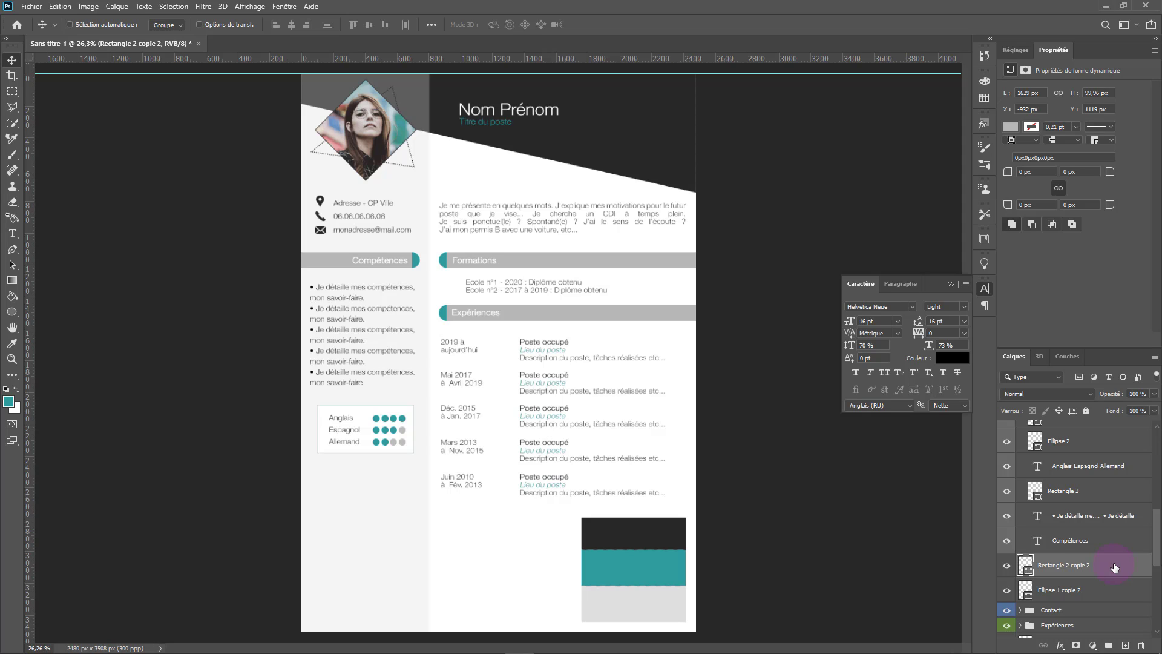
{"action": "double_click", "coordinate": [1114, 567]}
{"action": "left_click", "coordinate": [492, 287]}
{"action": "left_click", "coordinate": [763, 169]}
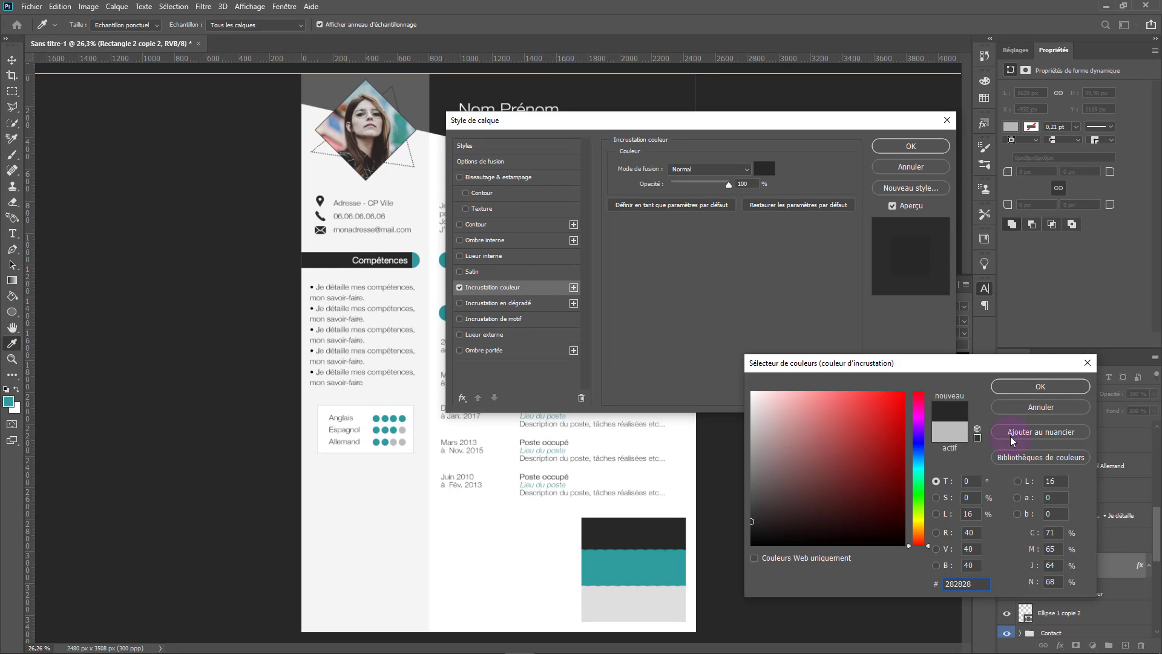
{"action": "left_click", "coordinate": [1044, 392]}
{"action": "left_click_drag", "start_coordinate": [750, 121], "coordinate": [923, 247]}
{"action": "left_click", "coordinate": [937, 294]}
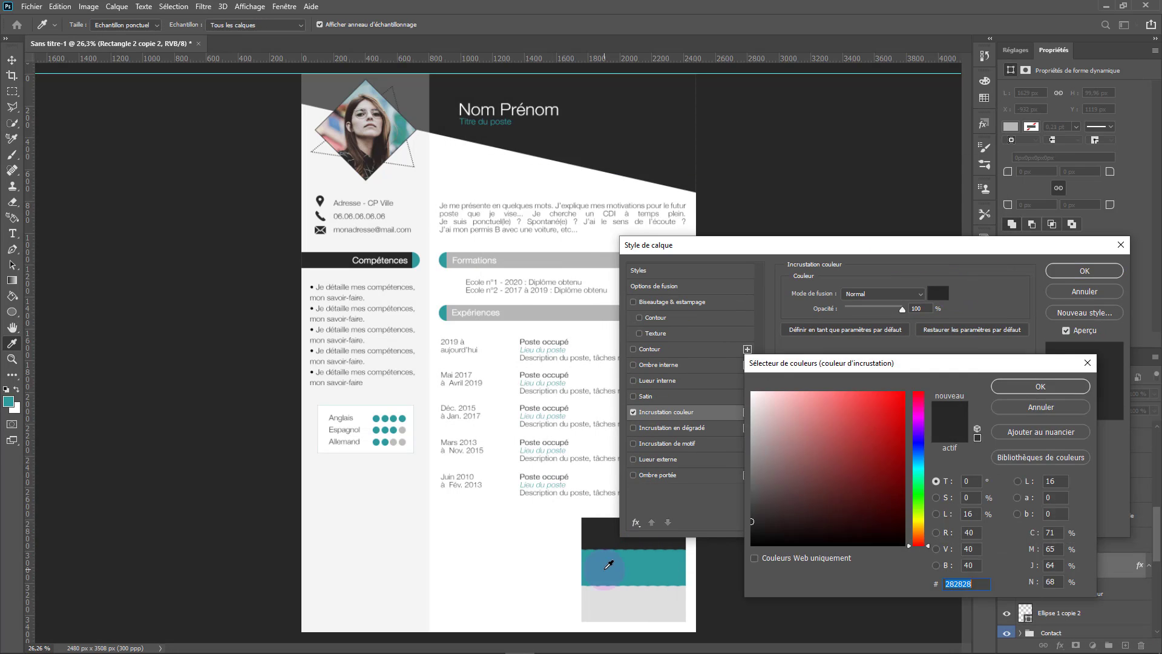
{"action": "left_click", "coordinate": [613, 566]}
{"action": "left_click", "coordinate": [1041, 388]}
{"action": "left_click", "coordinate": [1084, 271]}
Step: Apply a colour overlay to the rounded end of the "Compétences" bar with the dark grey sampled from the palette block
{"action": "double_click", "coordinate": [1114, 613]}
{"action": "left_click", "coordinate": [665, 412]}
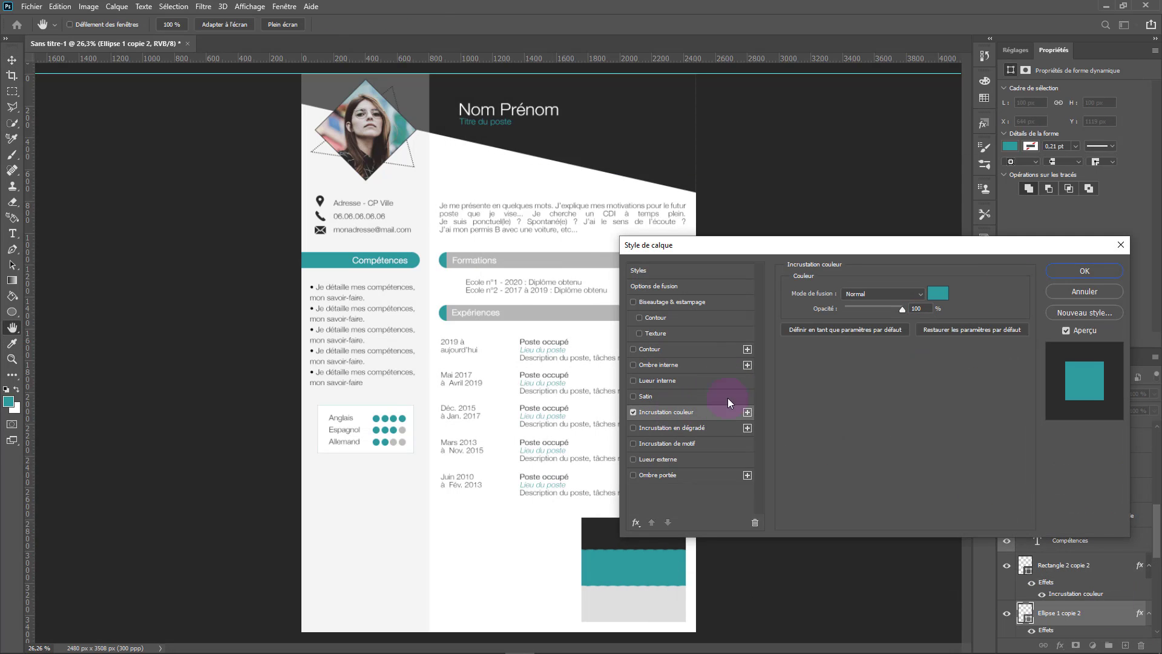
{"action": "left_click", "coordinate": [937, 294]}
{"action": "left_click", "coordinate": [596, 525]}
{"action": "left_click", "coordinate": [1021, 385]}
{"action": "left_click", "coordinate": [1084, 271]}
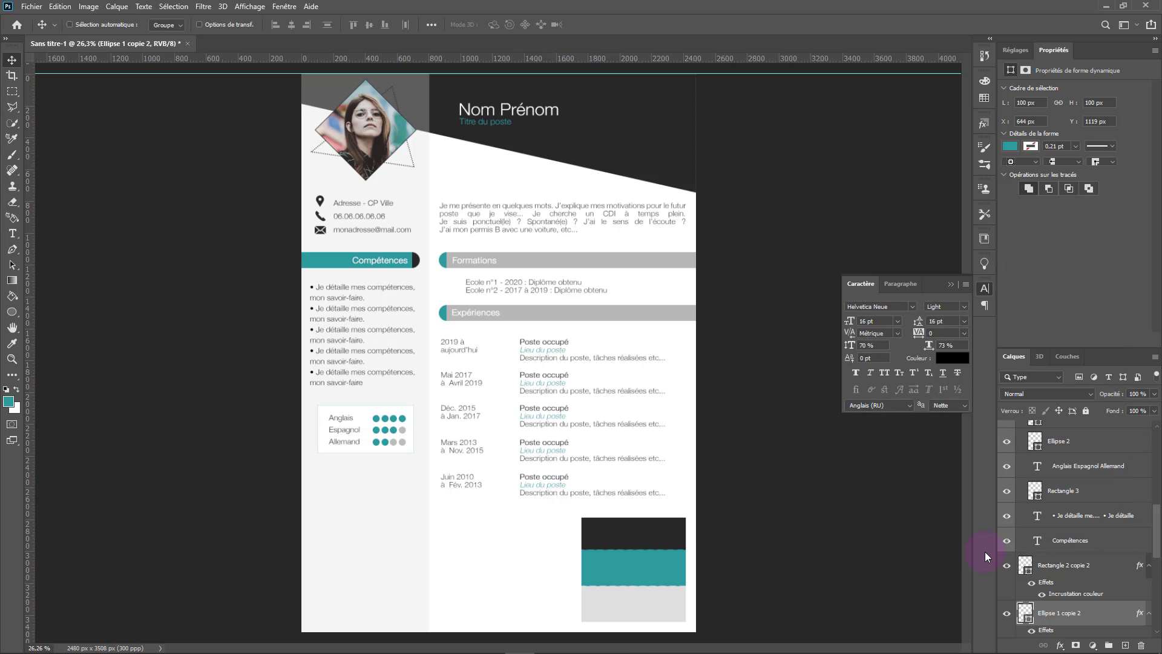
Step: Duplicate the "Compétences" bar and its rounded end above the other layers and place the copies about 1381 px lower, below the language box
{"action": "left_click", "coordinate": [1149, 565]}
{"action": "left_click", "coordinate": [1148, 589]}
{"action": "scroll", "coordinate": [1033, 466], "scroll_direction": "up", "scroll_amount": 5}
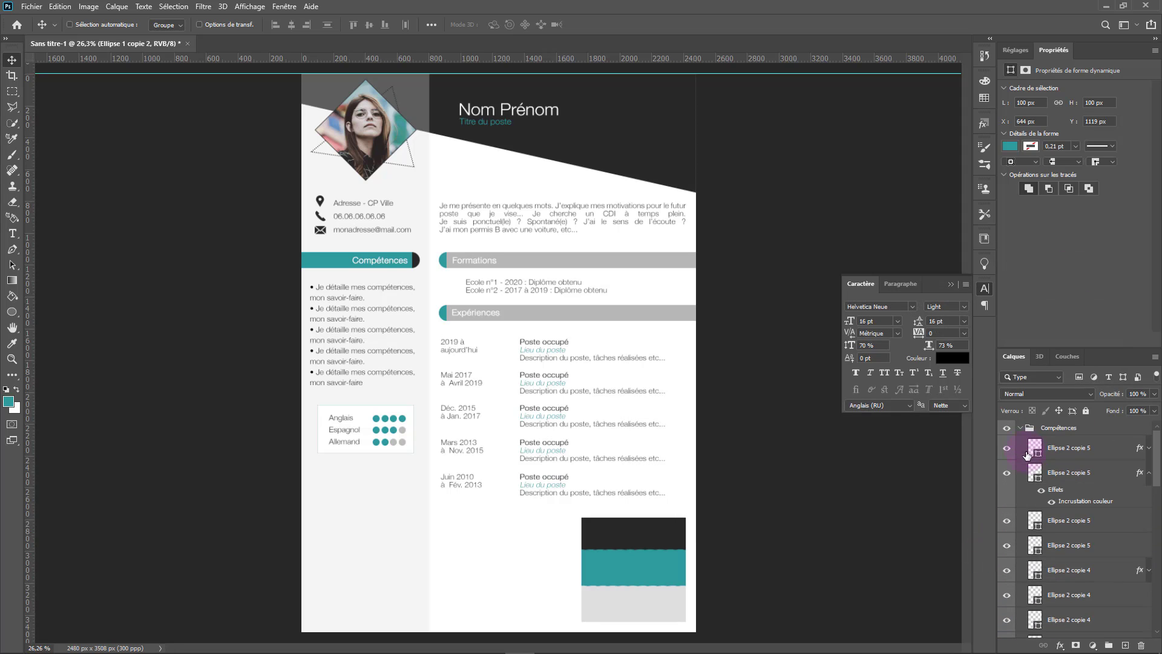
{"action": "left_click", "coordinate": [1019, 427]}
{"action": "left_click", "coordinate": [1066, 450], "text": "shift"}
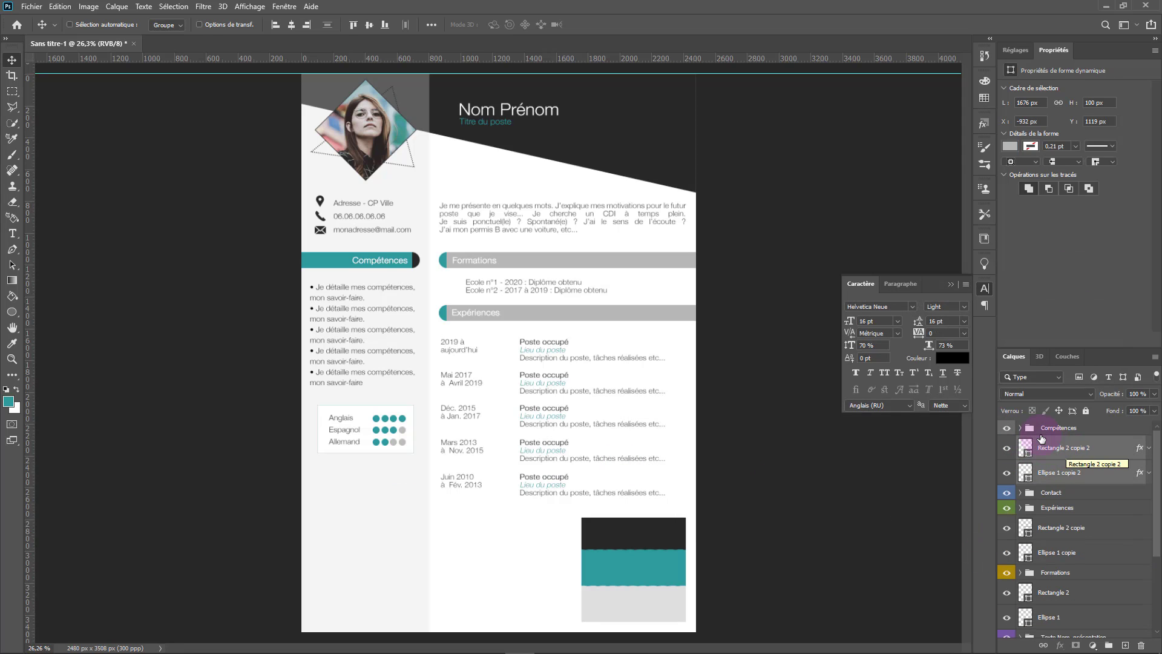
{"action": "key", "text": "ctrl+j"}
{"action": "left_click_drag", "start_coordinate": [1098, 420], "coordinate": [1099, 422]}
{"action": "left_click_drag", "start_coordinate": [383, 263], "coordinate": [380, 488]}
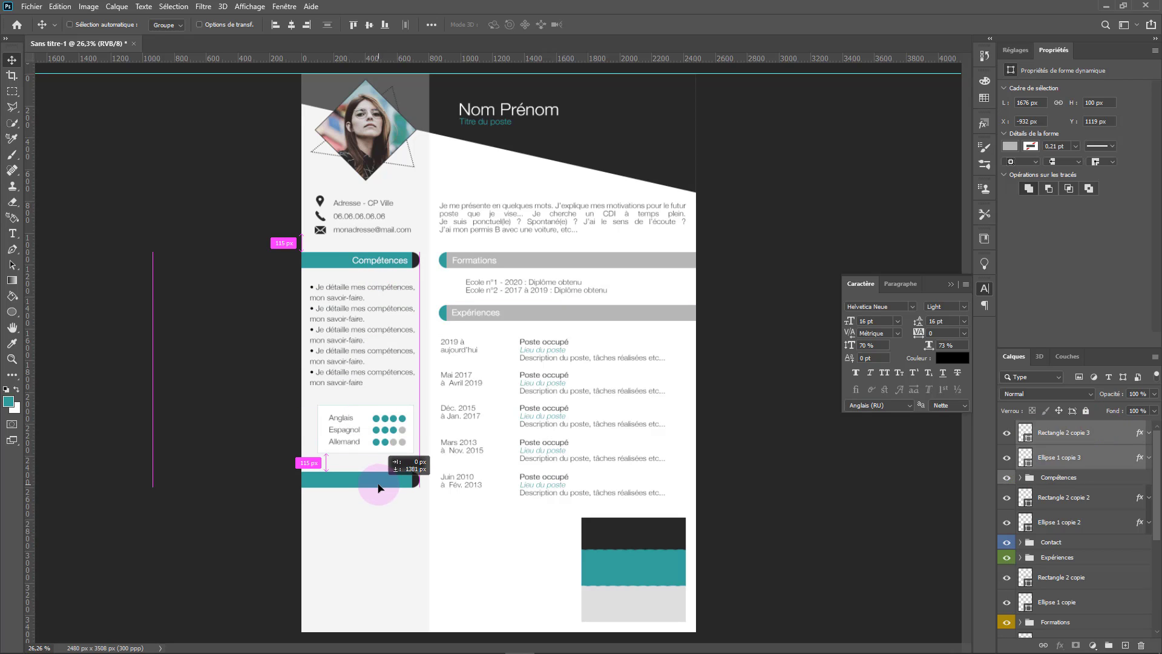
Step: Duplicate the "Compétences" heading text onto the new bar and change its wording to "Centres d'intérêt"
{"action": "left_click", "coordinate": [1020, 478]}
{"action": "scroll", "coordinate": [1037, 560], "scroll_direction": "down", "scroll_amount": 5}
{"action": "left_click", "coordinate": [1074, 575]}
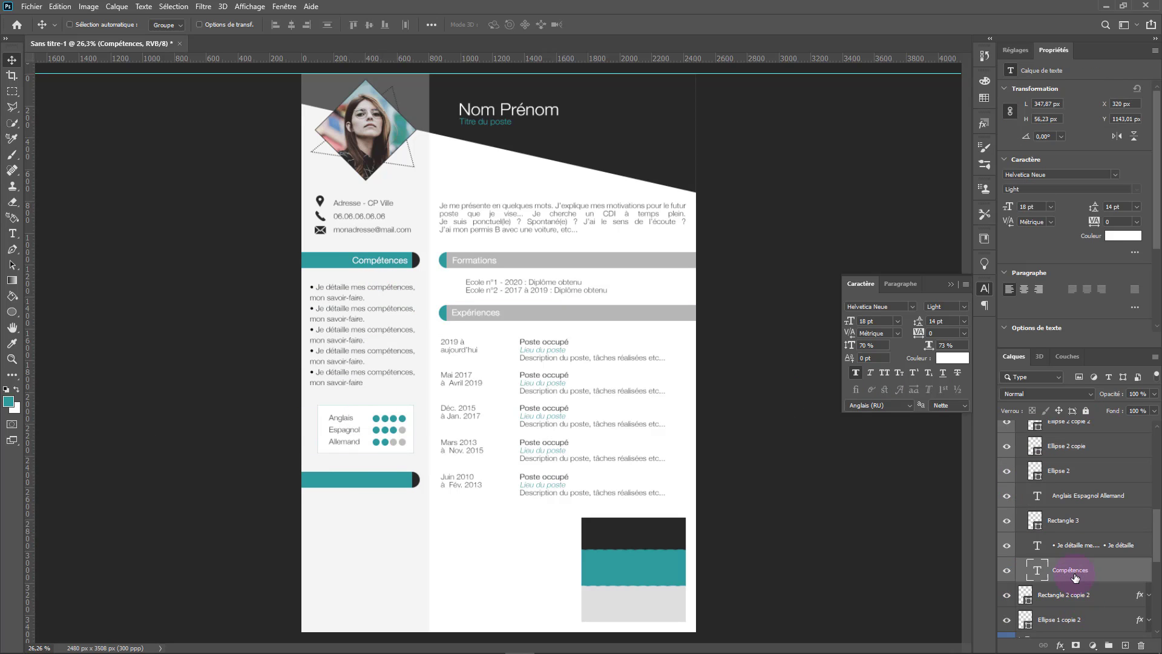
{"action": "key", "text": "ctrl+j"}
{"action": "left_click_drag", "start_coordinate": [1075, 578], "coordinate": [1078, 625]}
{"action": "scroll", "coordinate": [1075, 498], "scroll_direction": "up", "scroll_amount": 6}
{"action": "left_click", "coordinate": [1020, 477]}
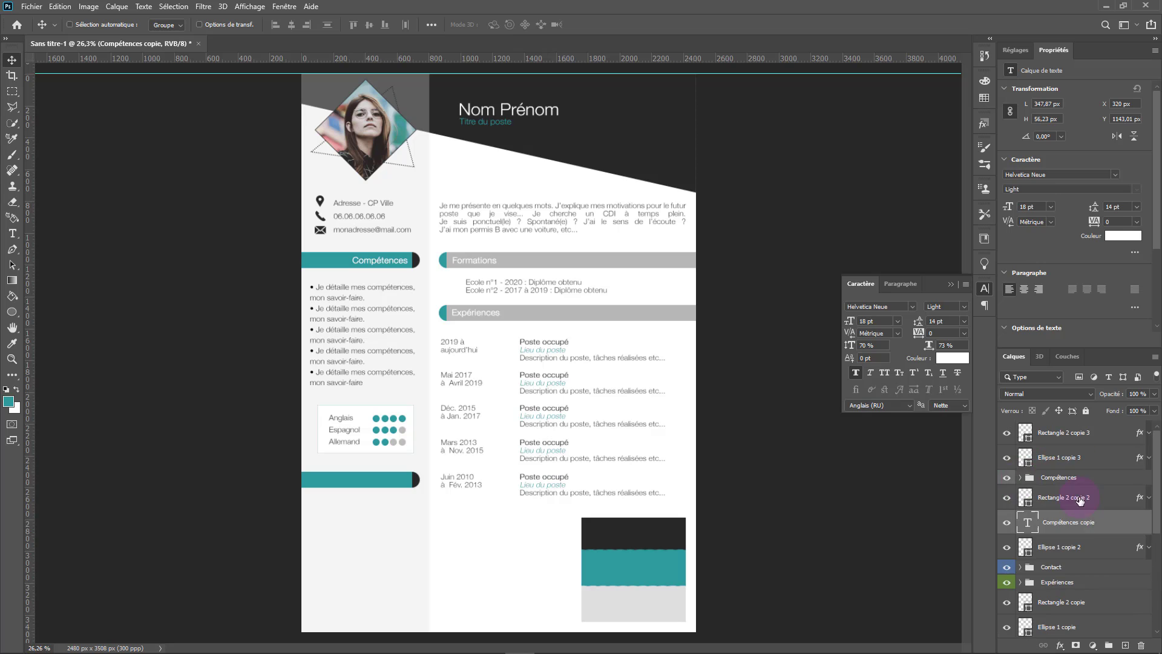
{"action": "left_click_drag", "start_coordinate": [1065, 524], "coordinate": [1079, 432]}
{"action": "left_click_drag", "start_coordinate": [382, 262], "coordinate": [381, 485]}
{"action": "double_click", "coordinate": [407, 480]}
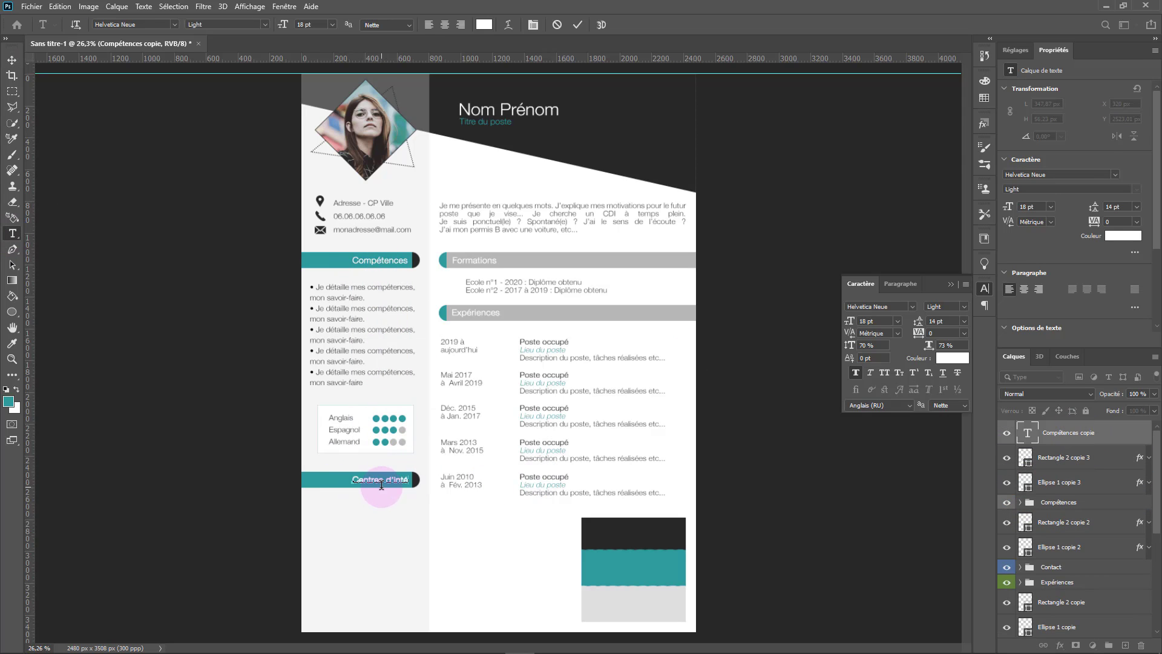
{"action": "left_click", "coordinate": [12, 60]}
Step: Align the end of "Centres d'intérêt" with the end of "Compétences" using a vertical guide, and clear the guide from the page
{"action": "scroll", "coordinate": [379, 434], "scroll_direction": "up", "scroll_amount": 6}
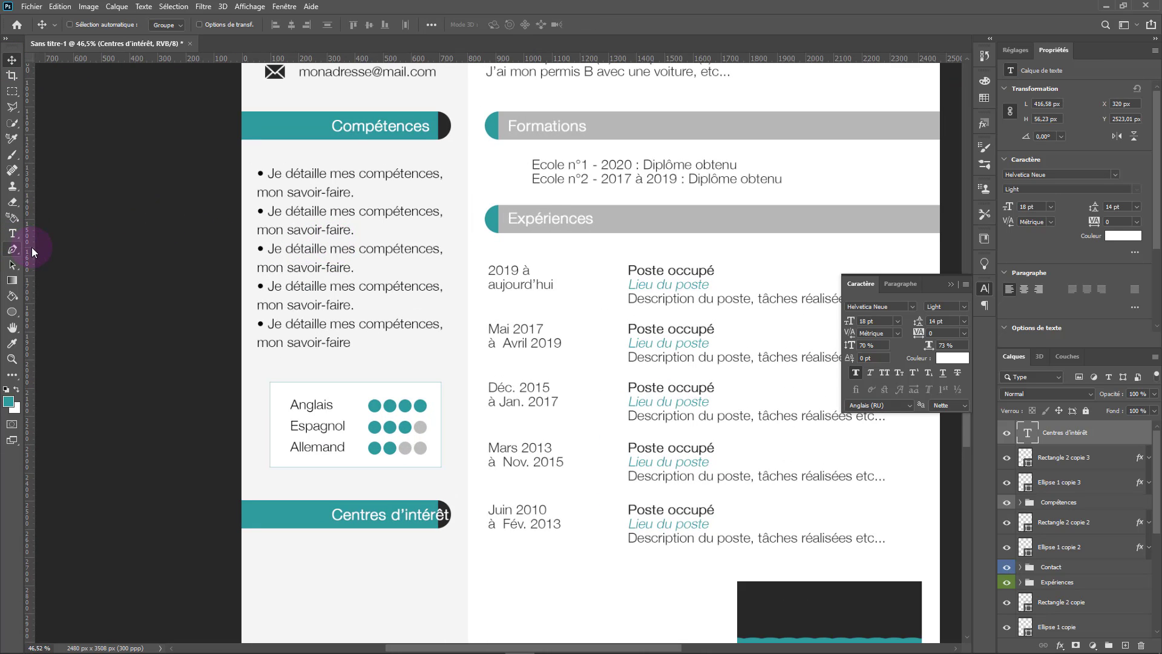
{"action": "left_click_drag", "start_coordinate": [32, 252], "coordinate": [429, 249]}
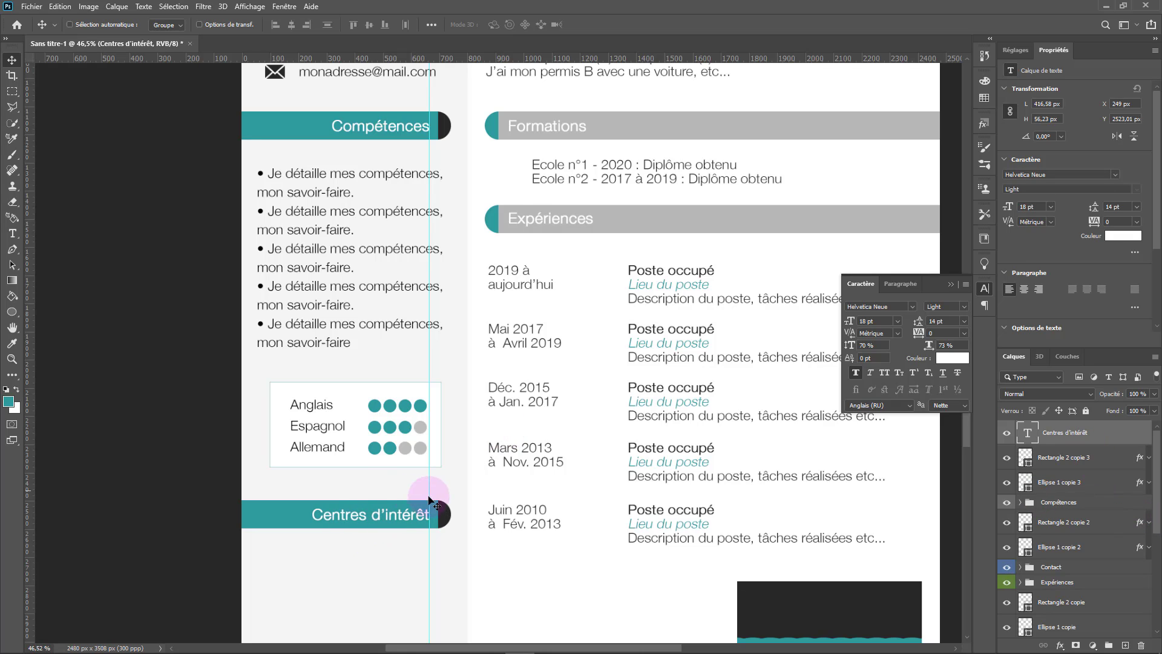
{"action": "left_click_drag", "start_coordinate": [429, 488], "coordinate": [34, 479]}
{"action": "scroll", "coordinate": [387, 492], "scroll_direction": "down", "scroll_amount": 5}
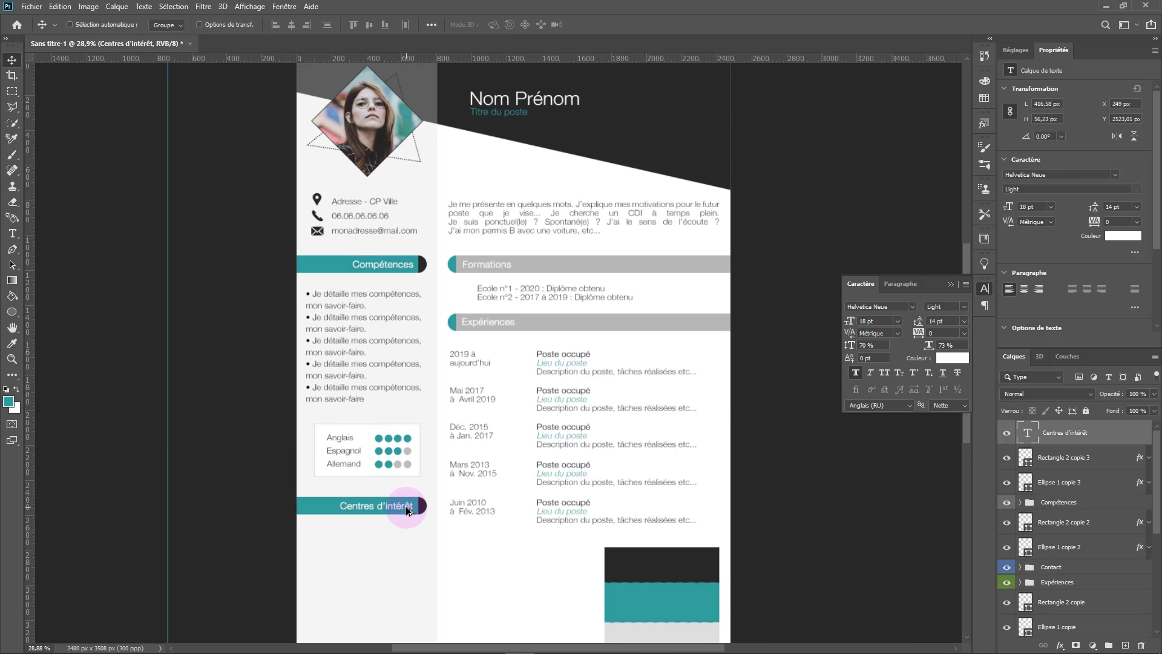
{"action": "left_click_drag", "start_coordinate": [2, 420], "coordinate": [1, 421]}
{"action": "scroll", "coordinate": [642, 397], "scroll_direction": "down", "scroll_amount": 1}
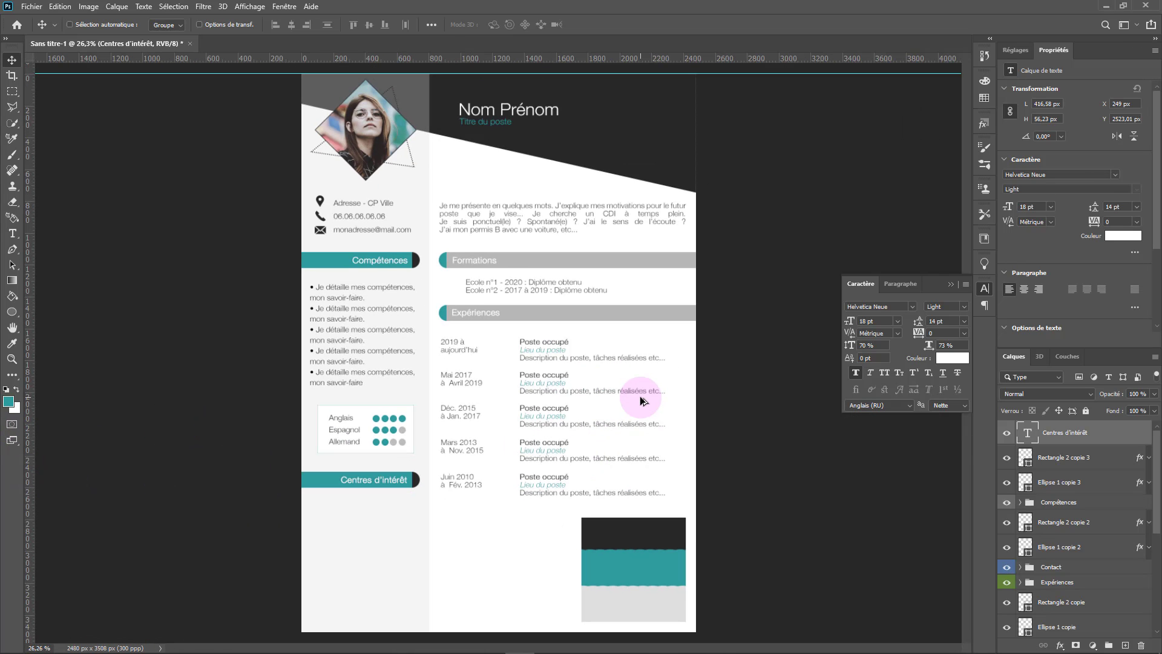
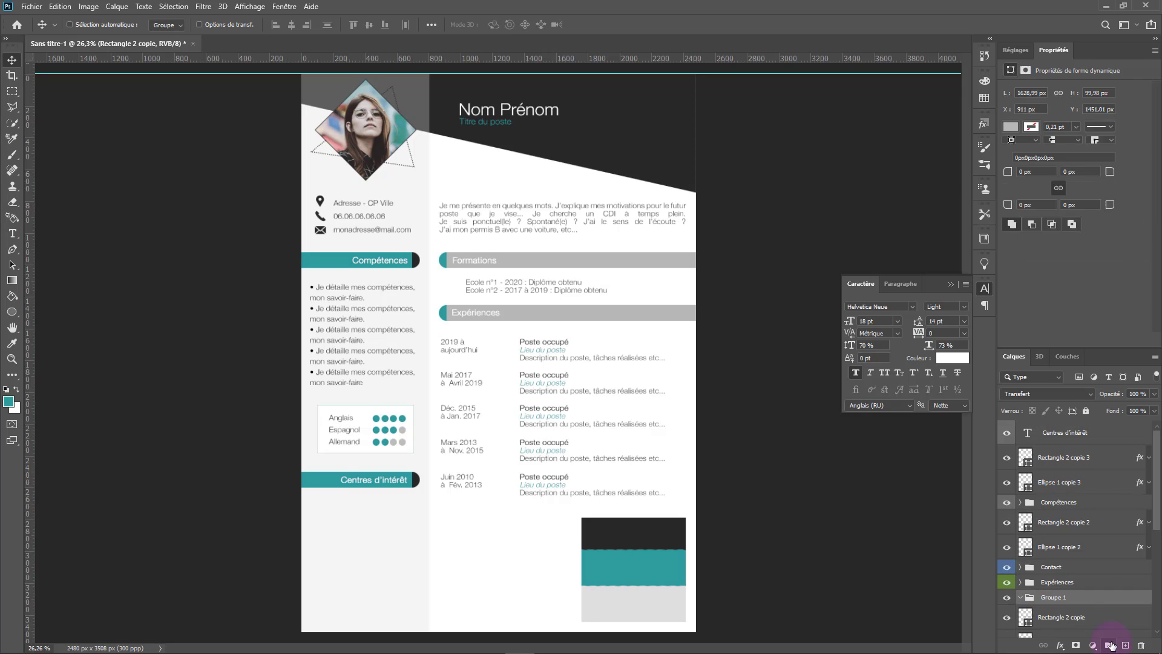
Step: Put the new heading text in a layer group named "Centres d'intérêt" and give the group a yellow colour label
{"action": "key", "text": "ctrl+g"}
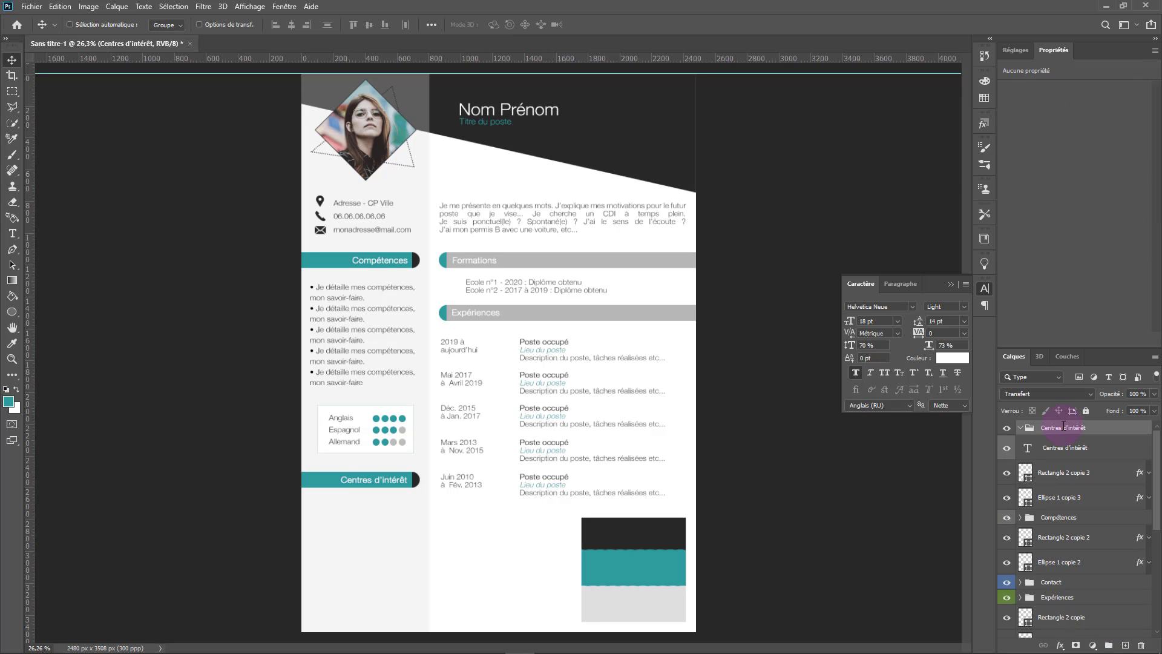
{"action": "right_click", "coordinate": [1012, 427]}
{"action": "left_click", "coordinate": [1050, 478]}
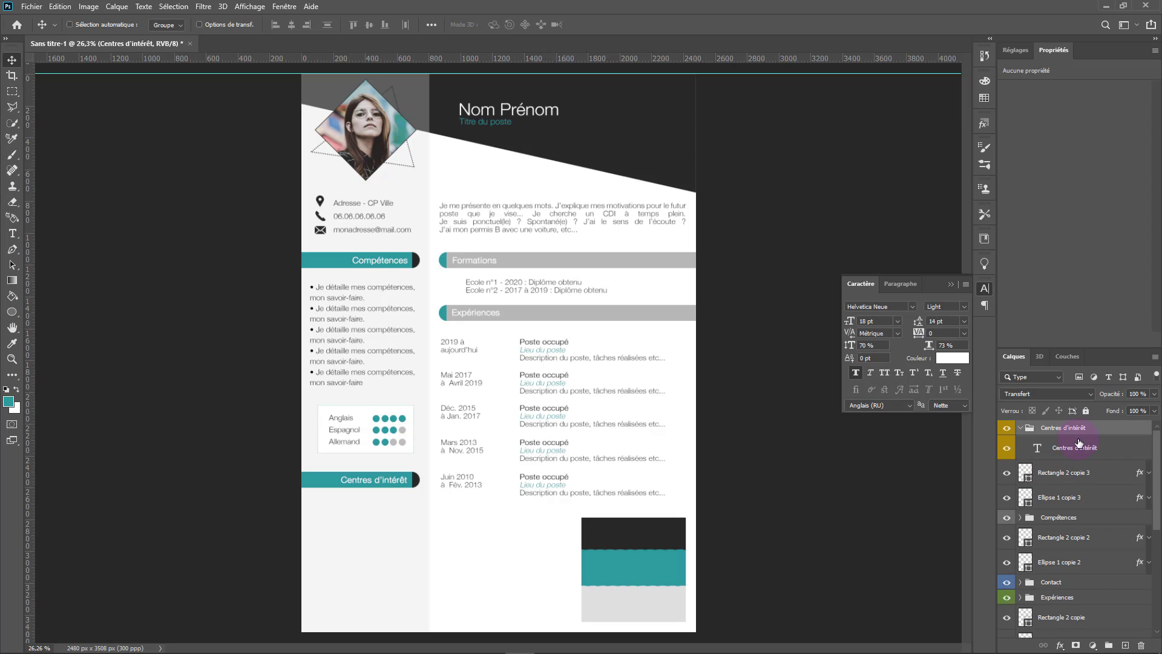
Step: Duplicate the skills list text layer from the Compétences group into the Centres d'intérêt group
{"action": "left_click", "coordinate": [1022, 518]}
{"action": "scroll", "coordinate": [1083, 545], "scroll_direction": "up", "scroll_amount": 3}
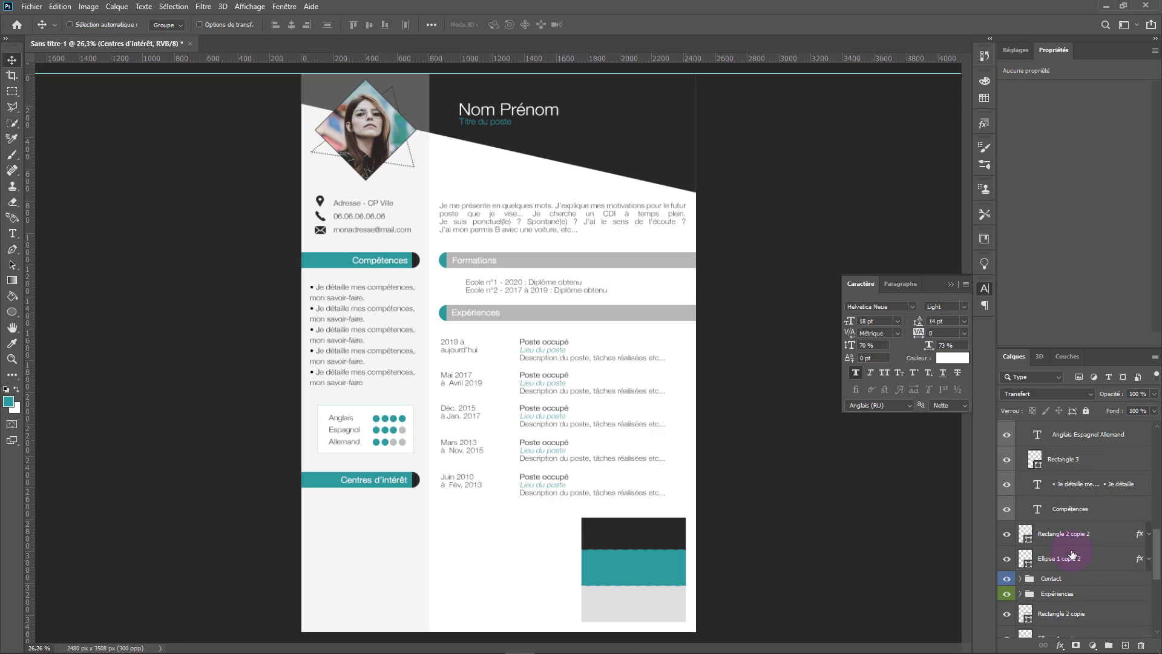
{"action": "left_click", "coordinate": [1077, 489]}
{"action": "key", "text": "ctrl+j"}
{"action": "left_click_drag", "start_coordinate": [1077, 488], "coordinate": [1049, 435]}
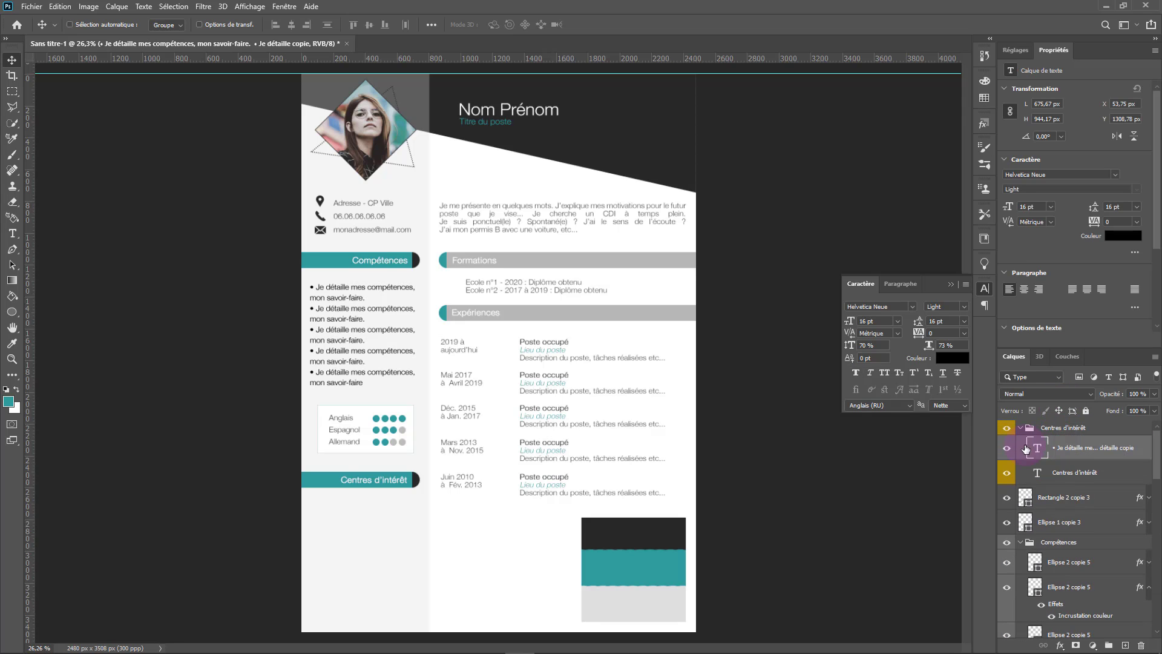
Step: Label the copied list layer yellow and place its text below the "Centres d'intérêt" heading
{"action": "right_click", "coordinate": [1003, 443]}
{"action": "left_click", "coordinate": [1024, 508]}
{"action": "left_click_drag", "start_coordinate": [383, 338], "coordinate": [390, 554]}
Step: Replace the copied list with "J'aime les voyages... Je joue du violon, je pratique la photographie. Je fais de la danse, etc..."
{"action": "left_click", "coordinate": [12, 234]}
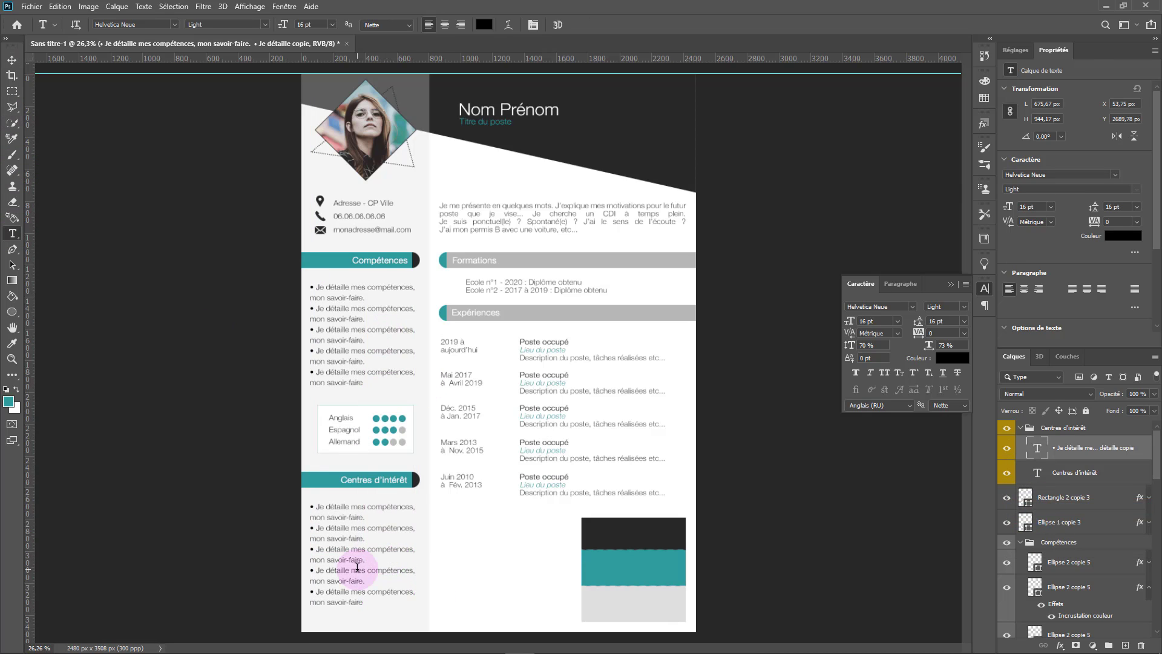
{"action": "left_click_drag", "start_coordinate": [365, 603], "coordinate": [259, 490]}
{"action": "type", "text": "J'aime les voyages..."}
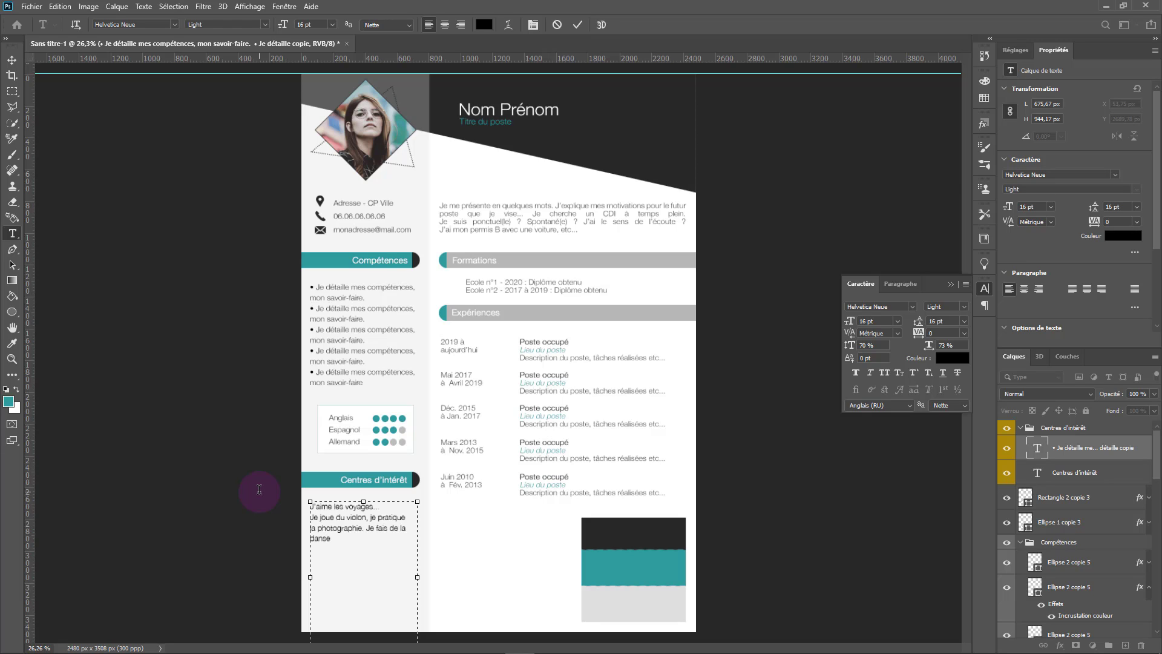
{"action": "left_click", "coordinate": [12, 60]}
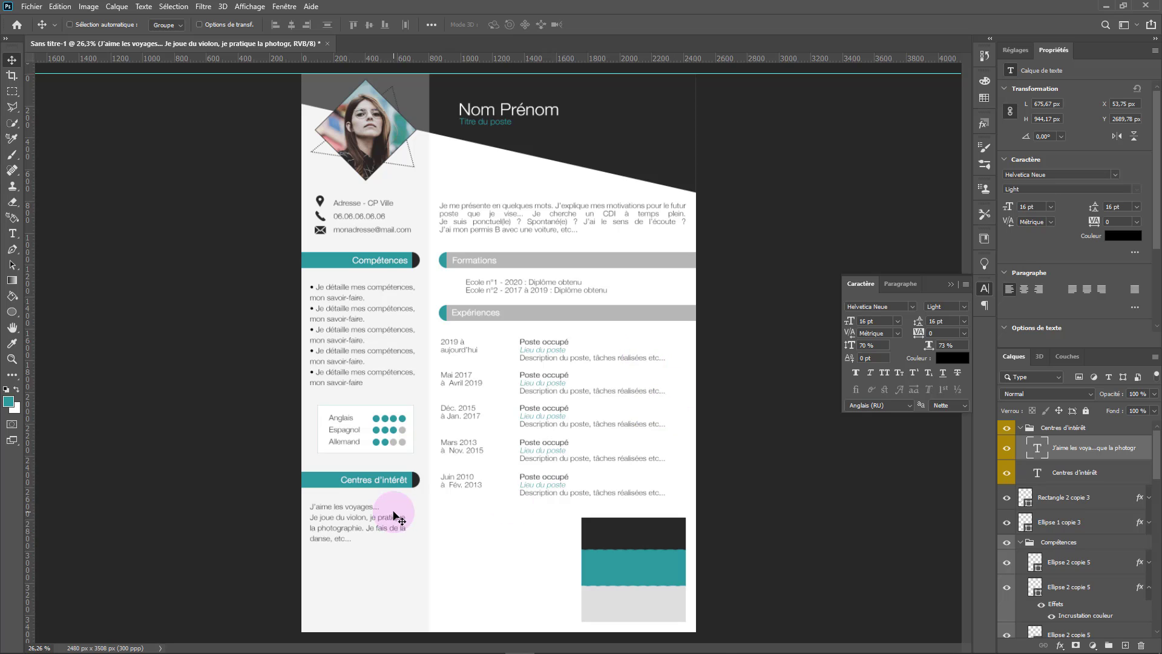
Step: Collapse the Centres d'intérêt and Compétences layer groups
{"action": "scroll", "coordinate": [467, 370], "scroll_direction": "up", "scroll_amount": 4}
{"action": "scroll", "coordinate": [482, 399], "scroll_direction": "down", "scroll_amount": 6}
{"action": "scroll", "coordinate": [481, 399], "scroll_direction": "up", "scroll_amount": 2}
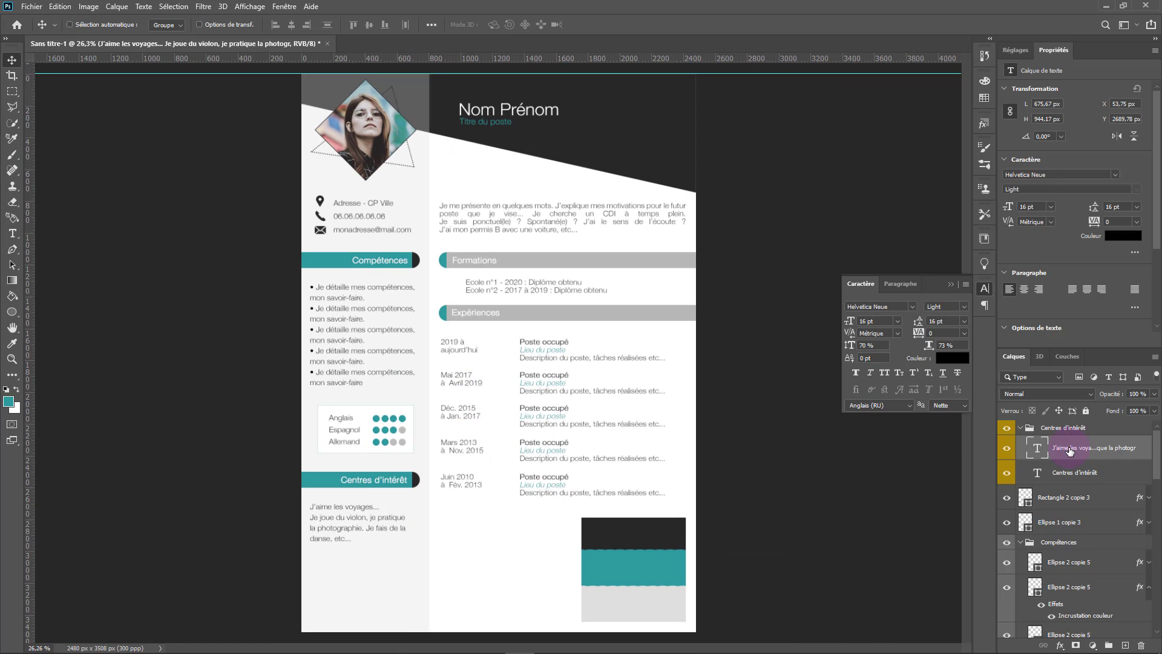
{"action": "scroll", "coordinate": [1070, 452], "scroll_direction": "down", "scroll_amount": 1}
{"action": "scroll", "coordinate": [1070, 451], "scroll_direction": "up", "scroll_amount": 1}
{"action": "left_click", "coordinate": [1021, 429]}
{"action": "left_click", "coordinate": [1021, 494]}
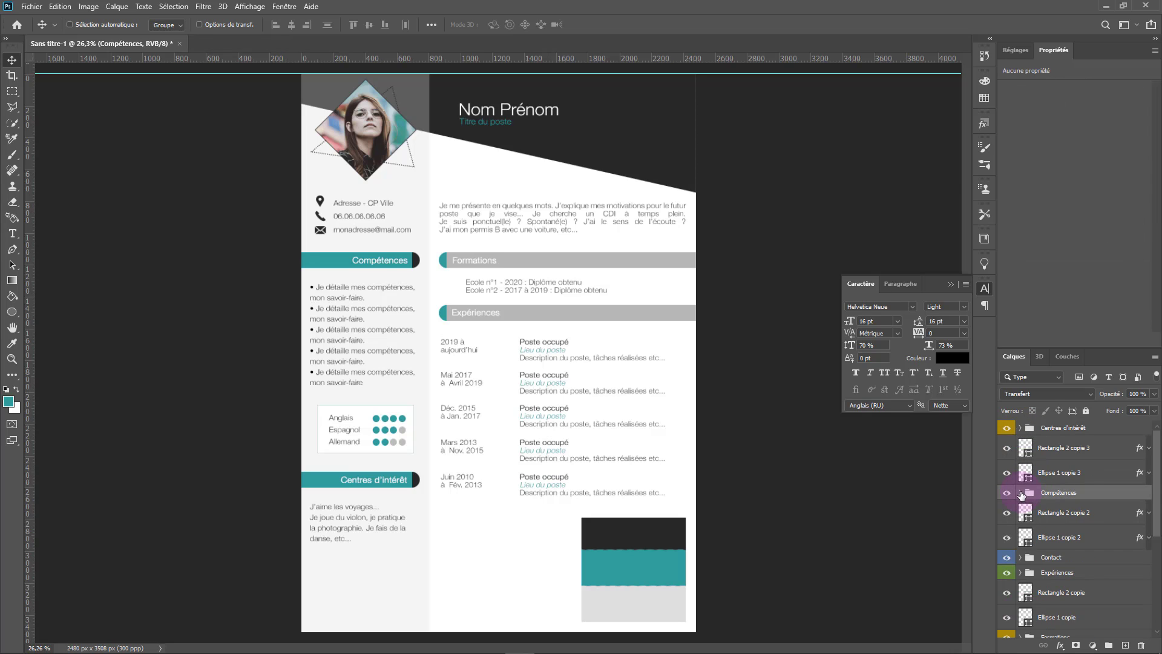
{"action": "scroll", "coordinate": [1021, 494], "scroll_direction": "down", "scroll_amount": 3}
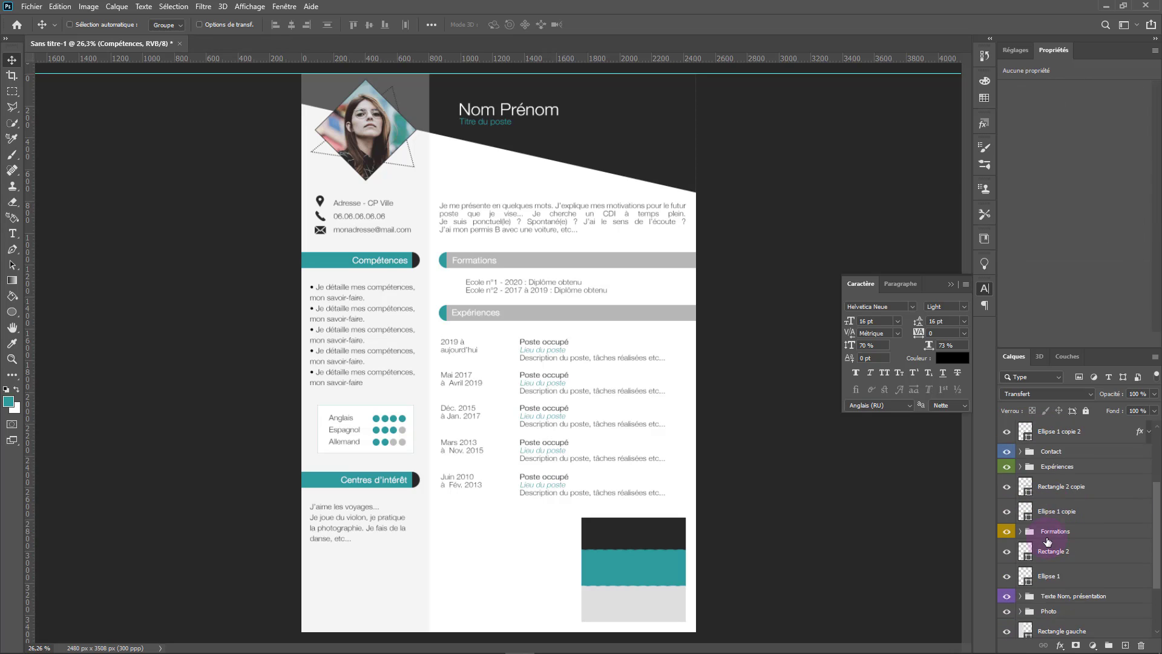
Step: Set the leading of the presentation paragraph in the "Texte Nom, présentation" group to 13 pt
{"action": "scroll", "coordinate": [1048, 541], "scroll_direction": "down", "scroll_amount": 2}
{"action": "left_click", "coordinate": [1020, 515]}
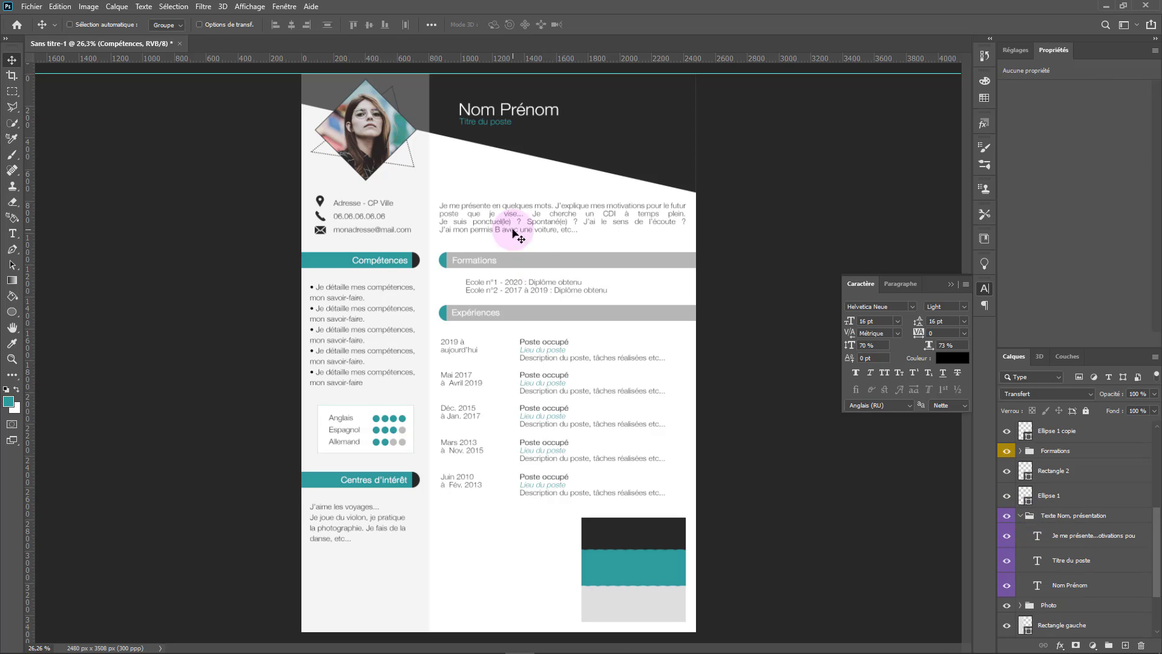
{"action": "left_click", "coordinate": [1070, 536]}
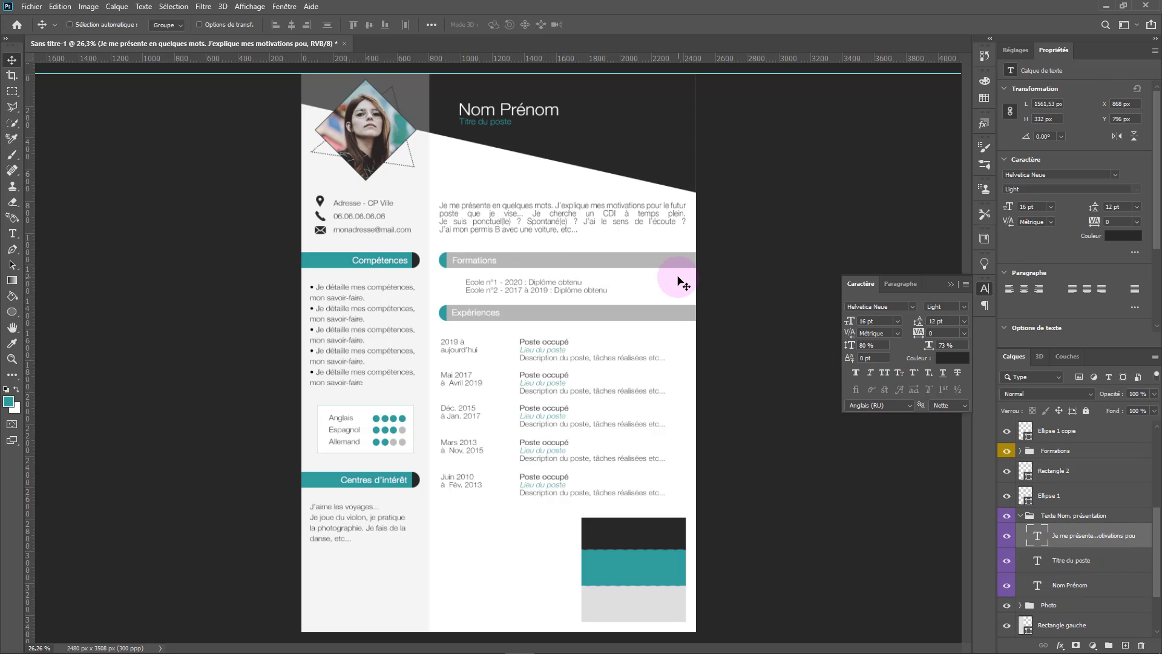
{"action": "scroll", "coordinate": [584, 168], "scroll_direction": "up", "scroll_amount": 2}
{"action": "left_click", "coordinate": [964, 321]}
{"action": "left_click", "coordinate": [944, 430]}
{"action": "scroll", "coordinate": [569, 242], "scroll_direction": "down", "scroll_amount": 2}
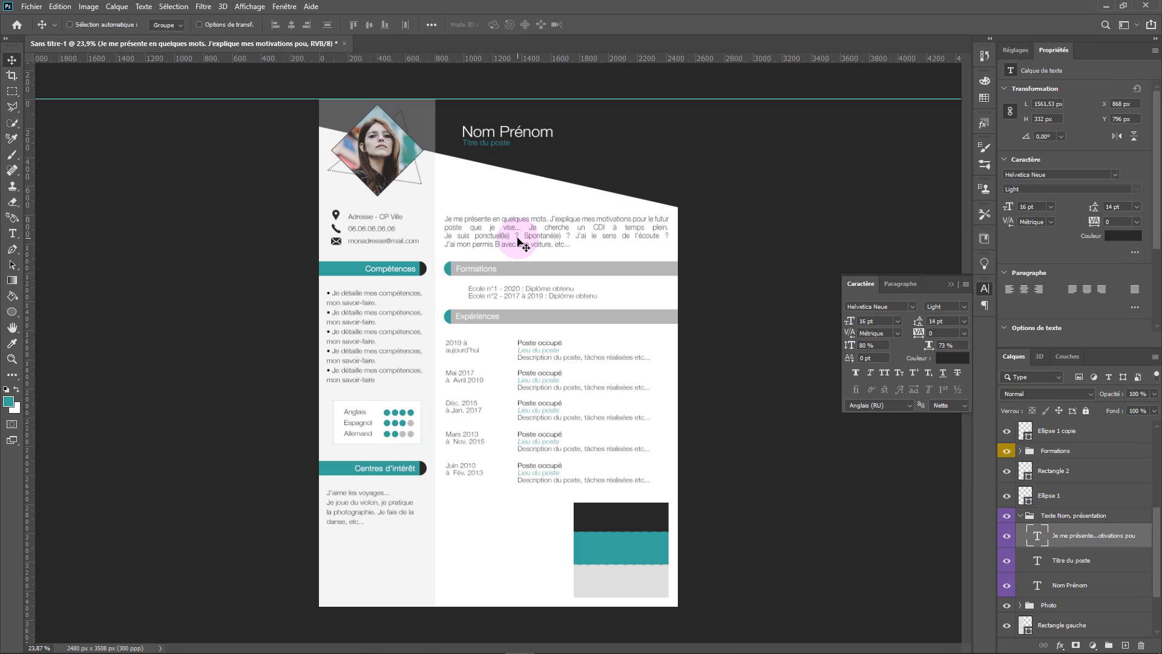
{"action": "scroll", "coordinate": [437, 221], "scroll_direction": "up", "scroll_amount": 1}
{"action": "scroll", "coordinate": [465, 186], "scroll_direction": "up", "scroll_amount": 1}
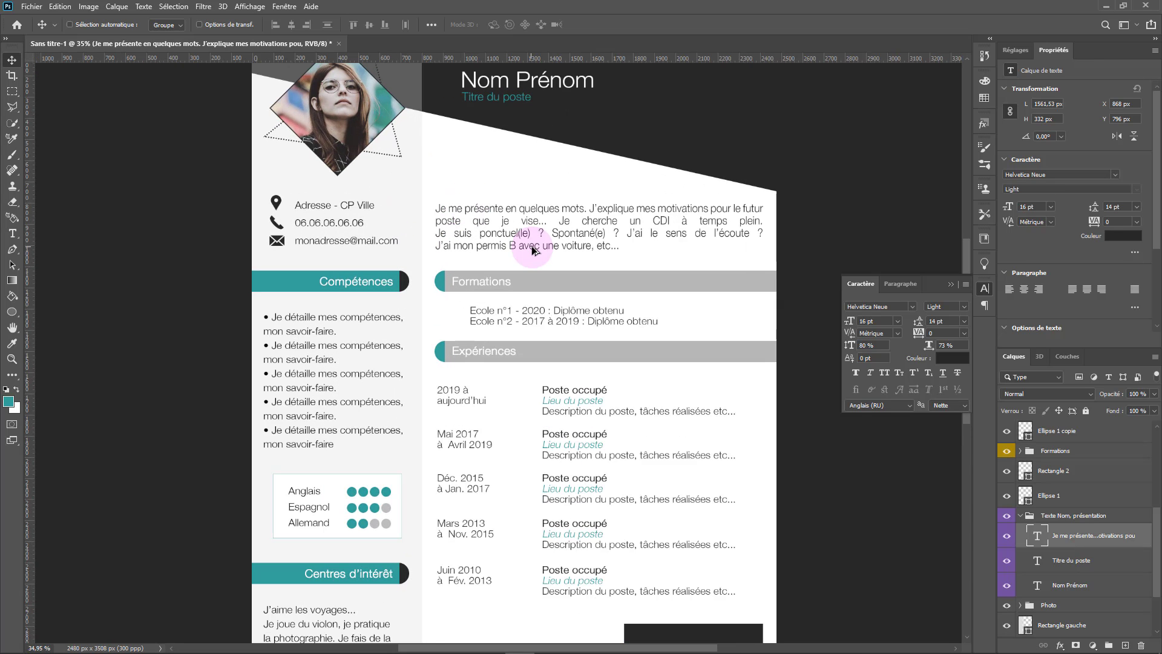
{"action": "left_click", "coordinate": [956, 346]}
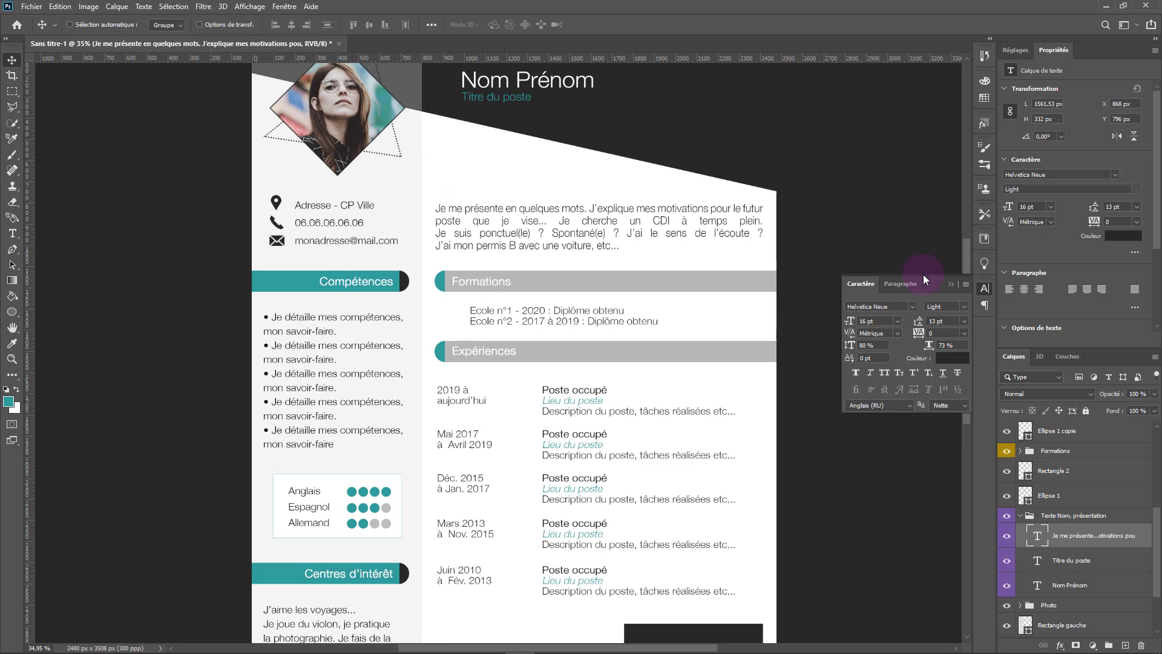
{"action": "key", "text": "Down"}
Step: Try left alignment and justification with the last line left-aligned or centred on the presentation paragraph
{"action": "left_click", "coordinate": [908, 282]}
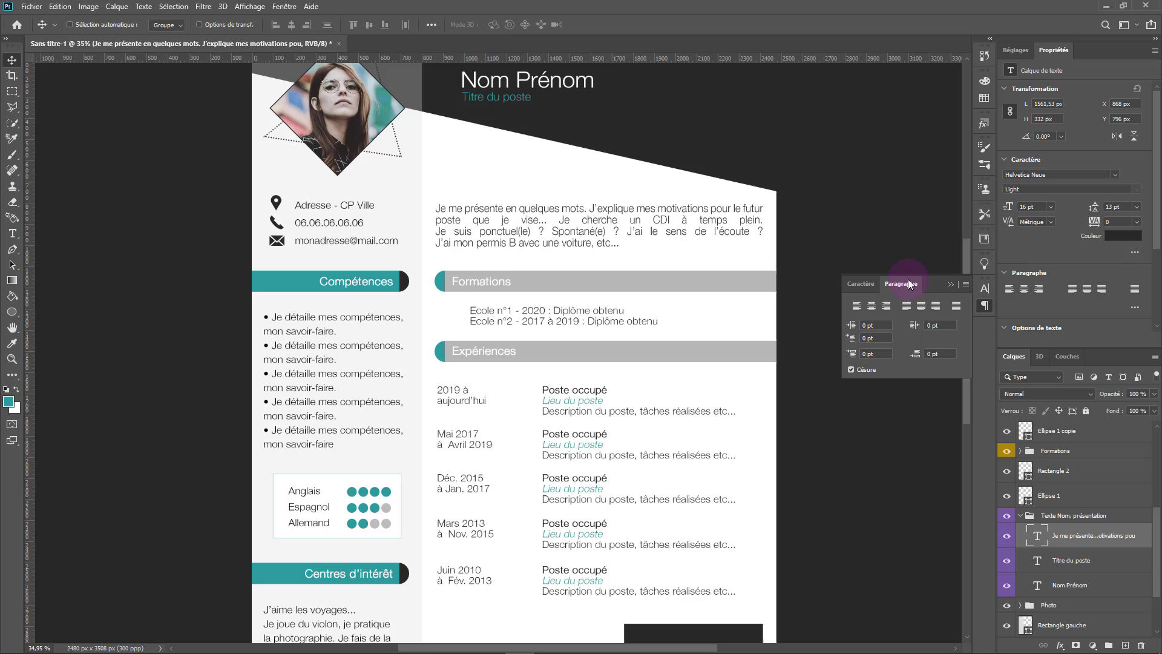
{"action": "left_click", "coordinate": [857, 307]}
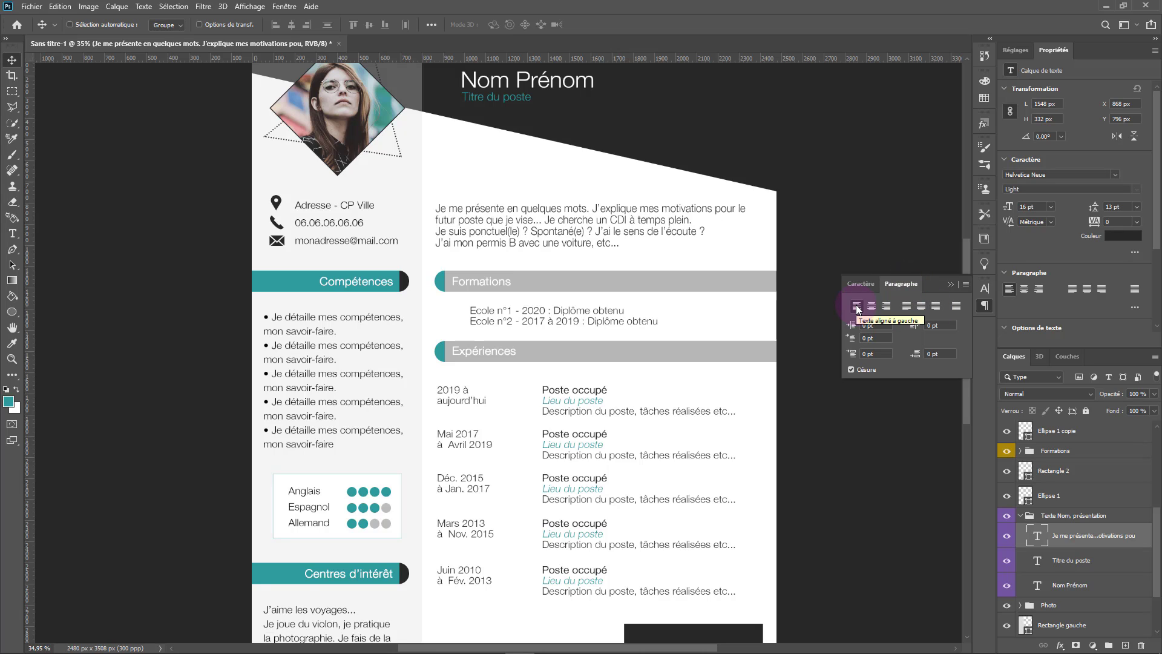
{"action": "key", "text": "ctrl+z"}
{"action": "left_click", "coordinate": [858, 306]}
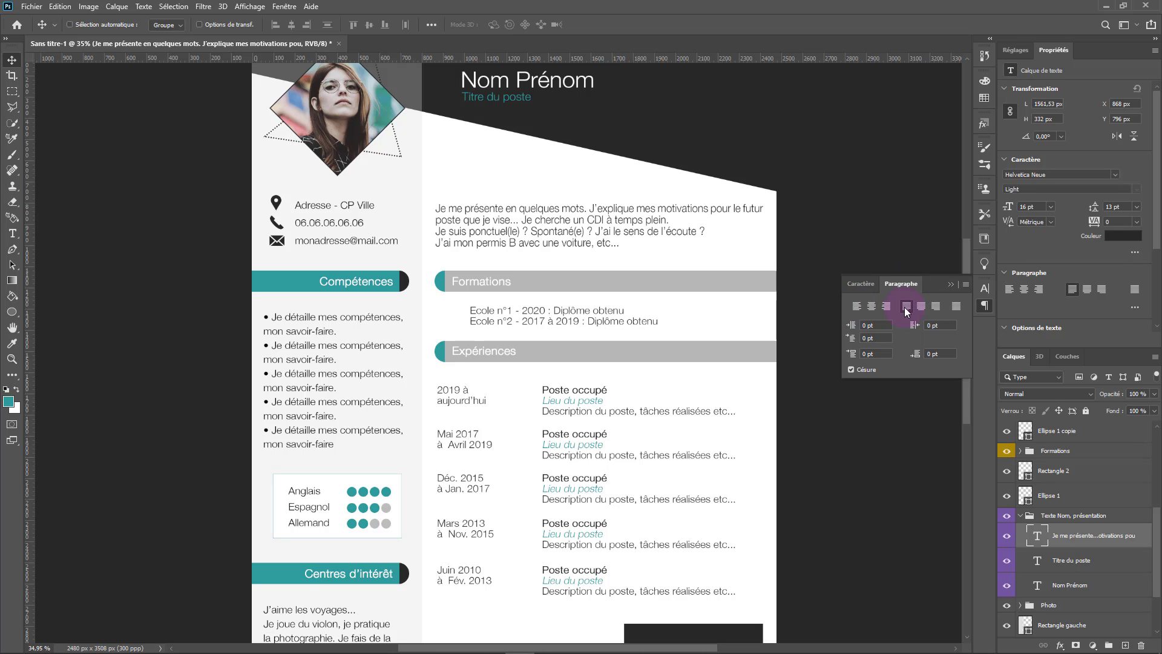
{"action": "left_click", "coordinate": [922, 306]}
{"action": "left_click", "coordinate": [857, 307]}
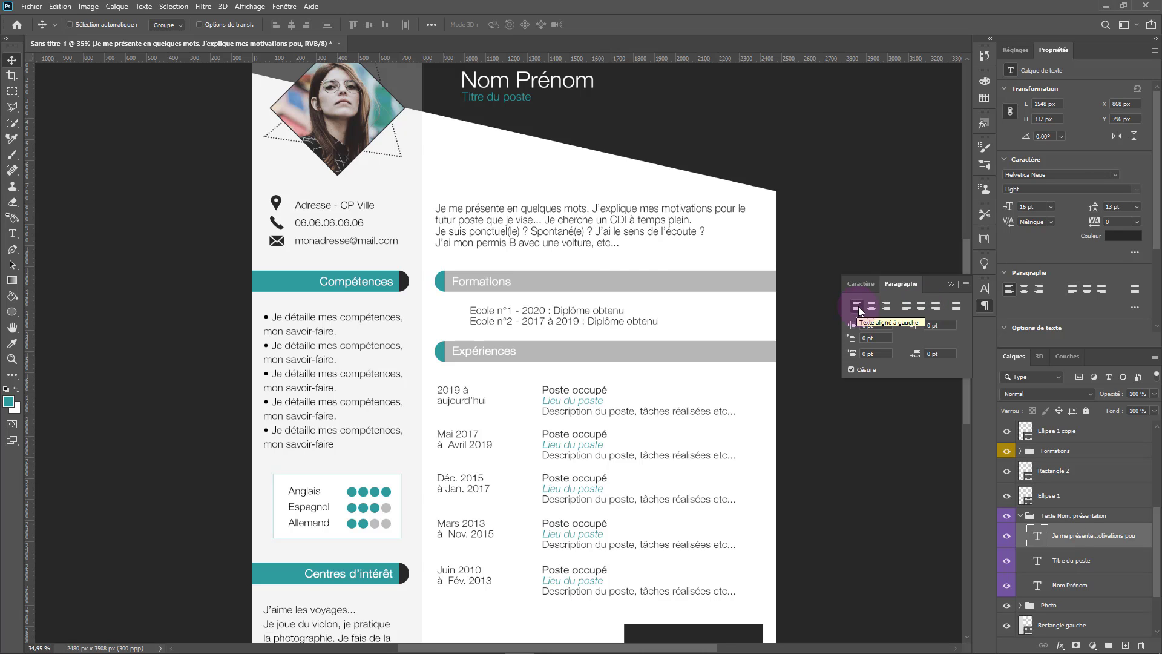
{"action": "scroll", "coordinate": [571, 245], "scroll_direction": "down", "scroll_amount": 3}
{"action": "scroll", "coordinate": [592, 218], "scroll_direction": "up", "scroll_amount": 2}
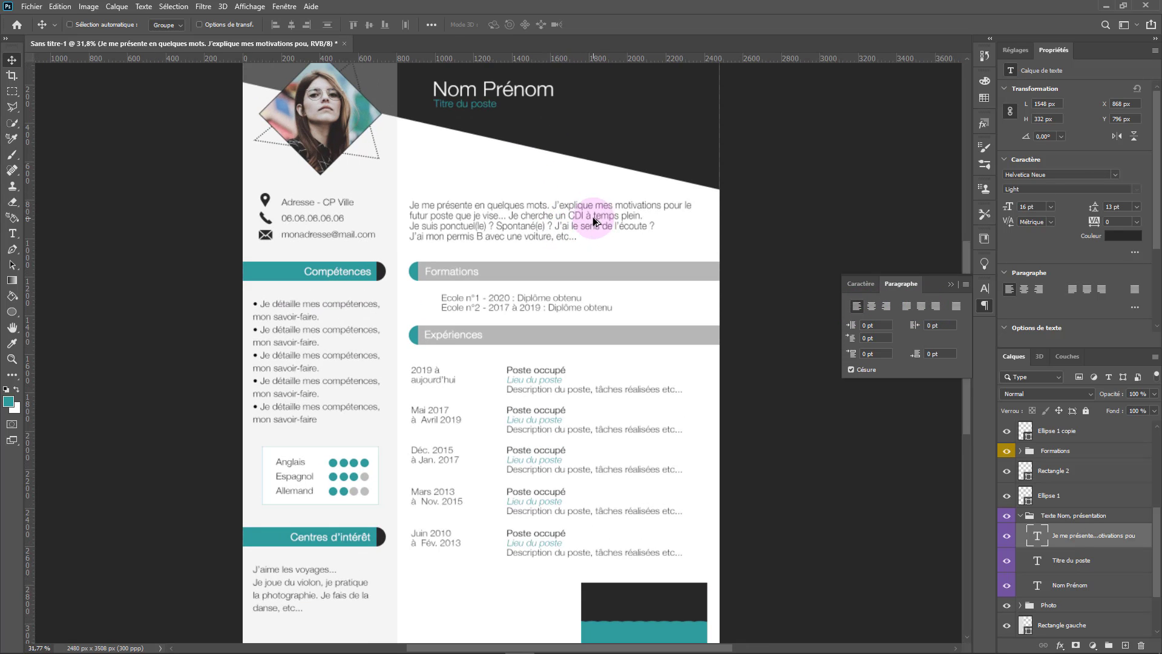
{"action": "left_click", "coordinate": [921, 306]}
{"action": "left_click", "coordinate": [908, 306]}
Step: Fully justify the presentation paragraph, but keep its last line "J'ai mon permis B avec une voiture, etc..." left-aligned
{"action": "left_click", "coordinate": [957, 306]}
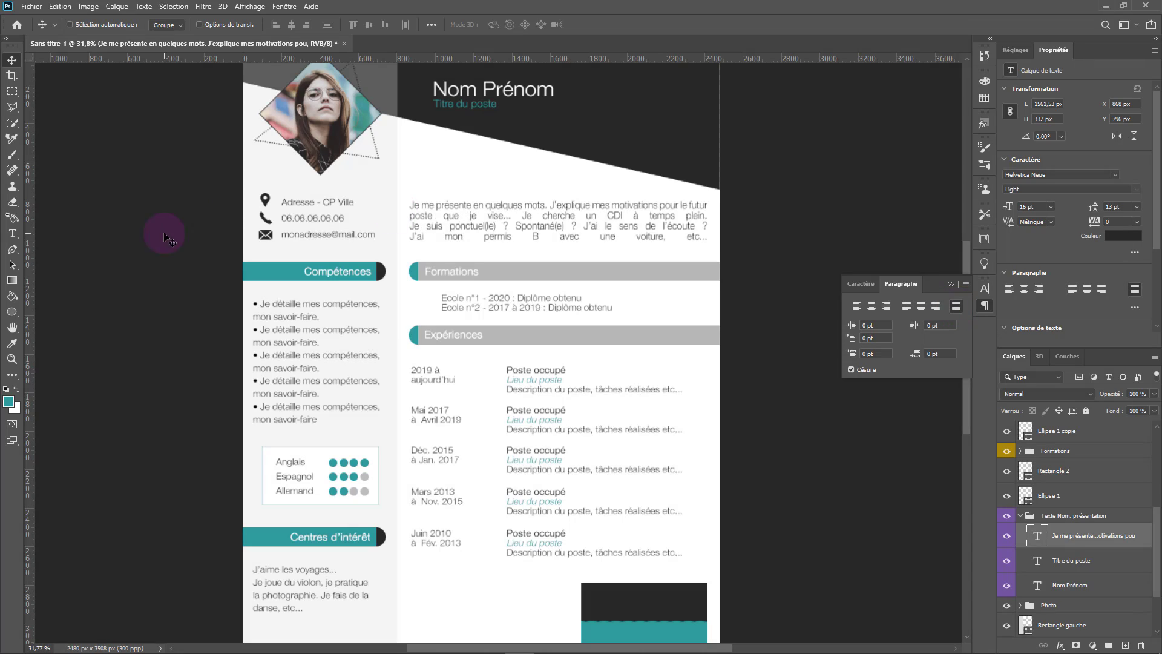
{"action": "left_click", "coordinate": [13, 234]}
{"action": "left_click", "coordinate": [412, 238]}
{"action": "left_click_drag", "start_coordinate": [706, 240], "coordinate": [313, 232]}
{"action": "left_click", "coordinate": [907, 307]}
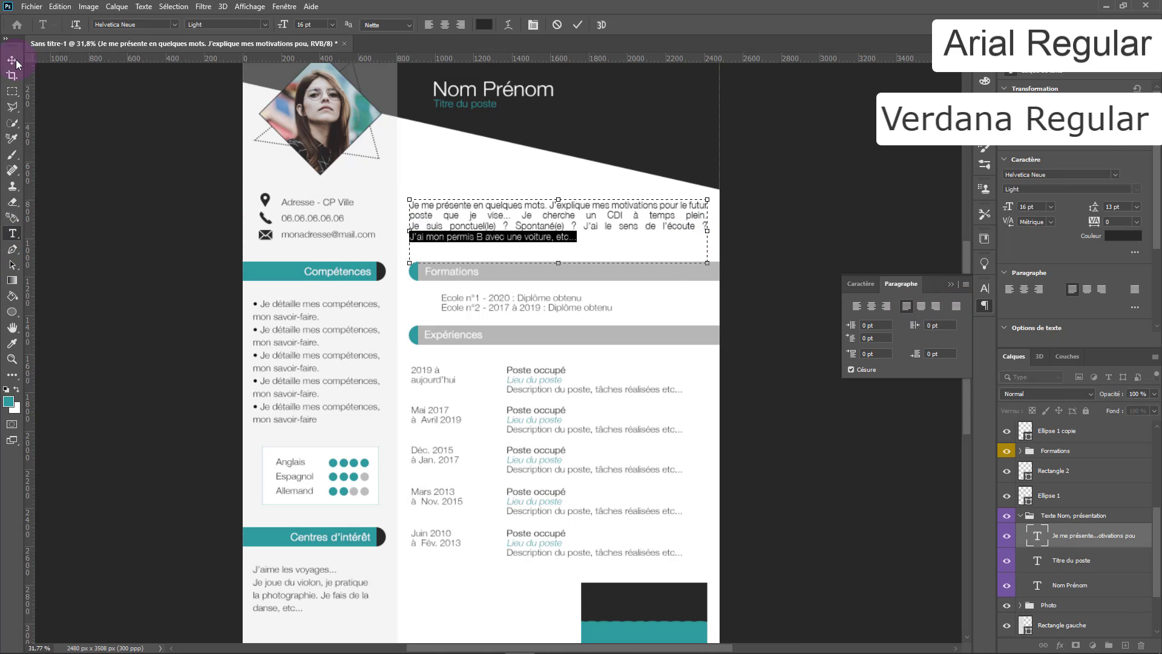
{"action": "left_click", "coordinate": [16, 61]}
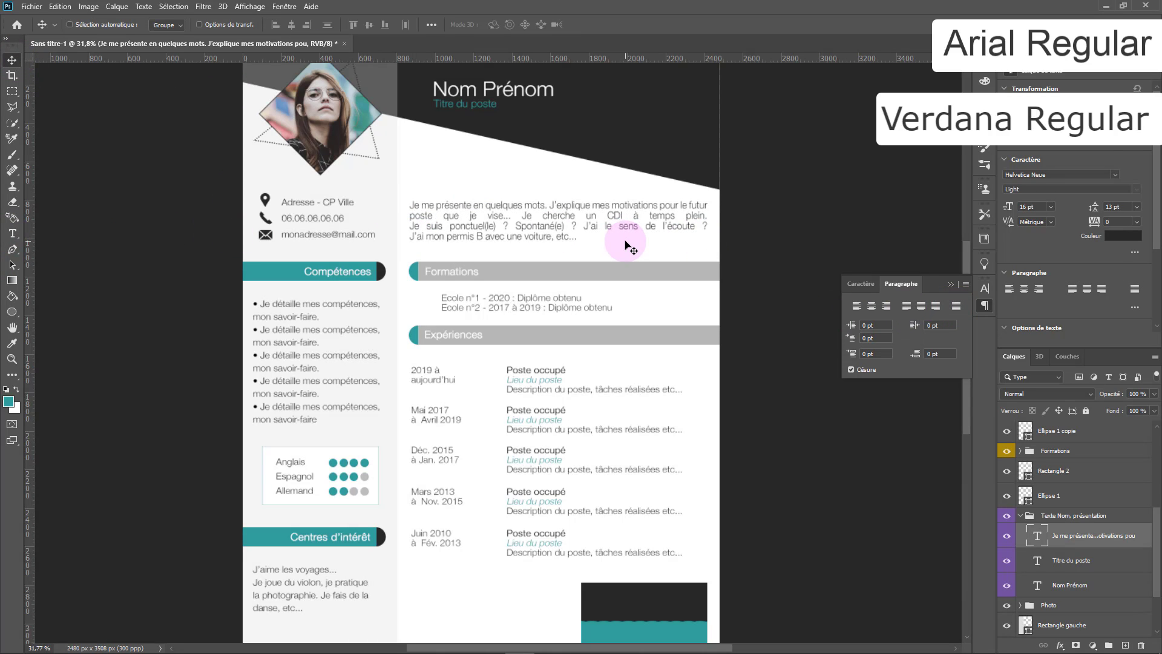
{"action": "scroll", "coordinate": [625, 242], "scroll_direction": "down", "scroll_amount": 1}
Step: Set the vertical scale of the "Titre du poste" and "Nom Prénom" texts to 80 %
{"action": "left_click", "coordinate": [864, 284]}
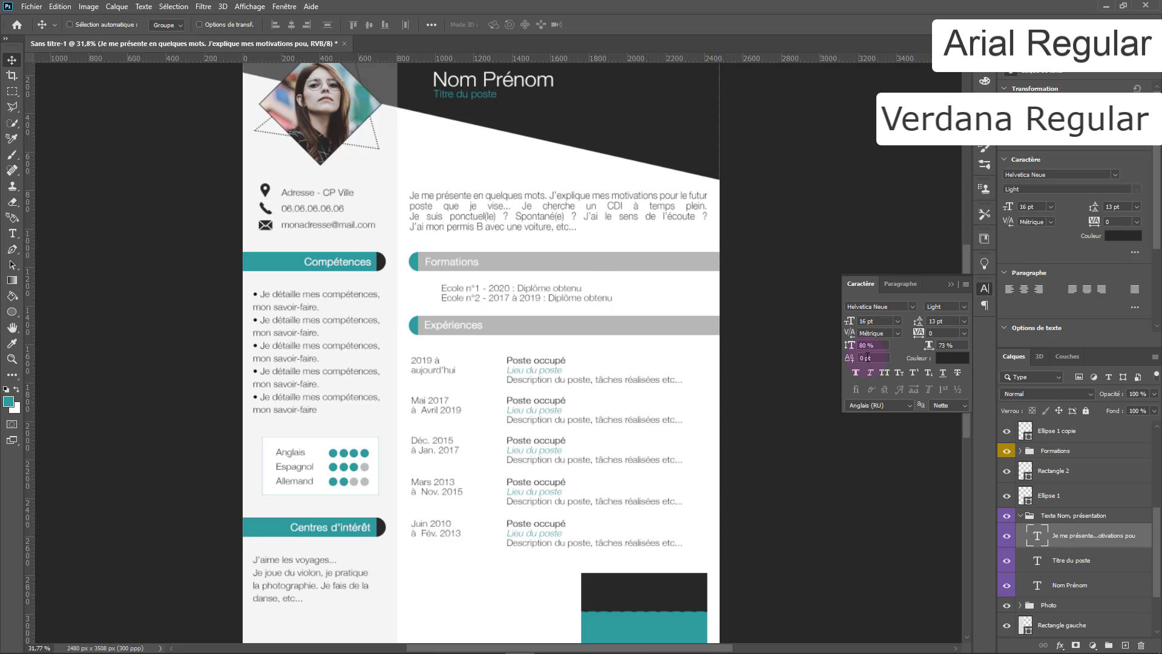
{"action": "left_click", "coordinate": [1044, 559]}
{"action": "left_click_drag", "start_coordinate": [861, 345], "coordinate": [866, 345]}
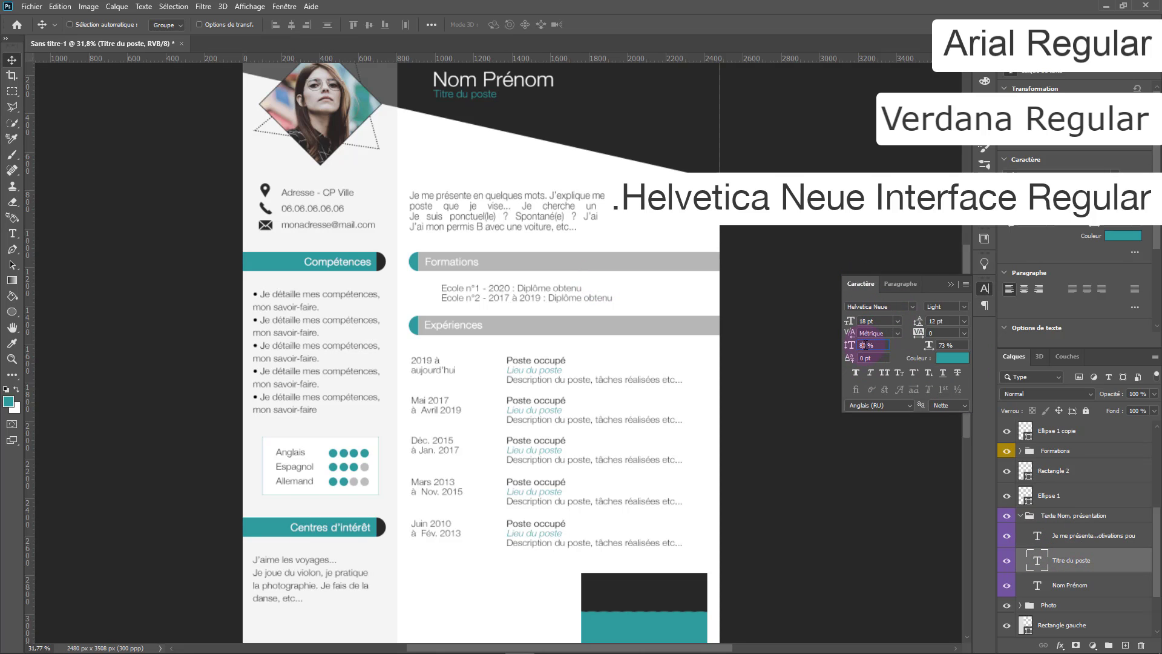
{"action": "left_click", "coordinate": [888, 348]}
{"action": "left_click", "coordinate": [1069, 585]}
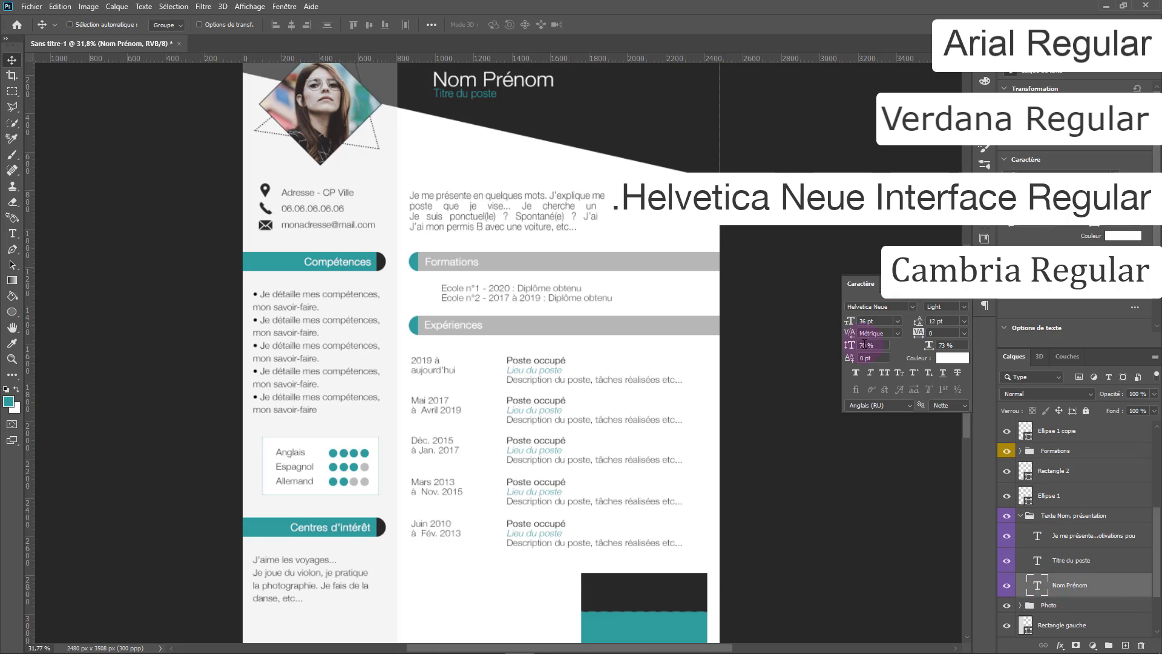
{"action": "left_click", "coordinate": [865, 345]}
{"action": "left_click", "coordinate": [1029, 518]}
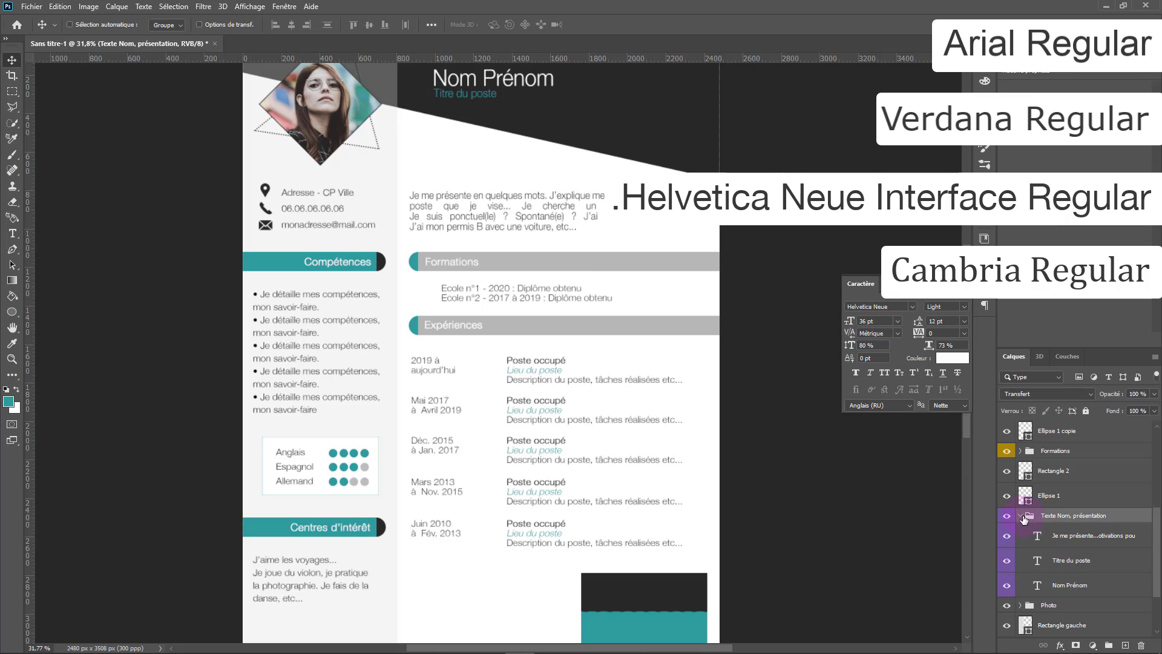
Step: Set the vertical scale of the "Formations" heading and the school list below it to 80 %
{"action": "left_click", "coordinate": [1021, 451]}
{"action": "left_click", "coordinate": [1066, 495]}
{"action": "left_click", "coordinate": [850, 347]}
{"action": "type", "text": "73"}
{"action": "key", "text": "Return"}
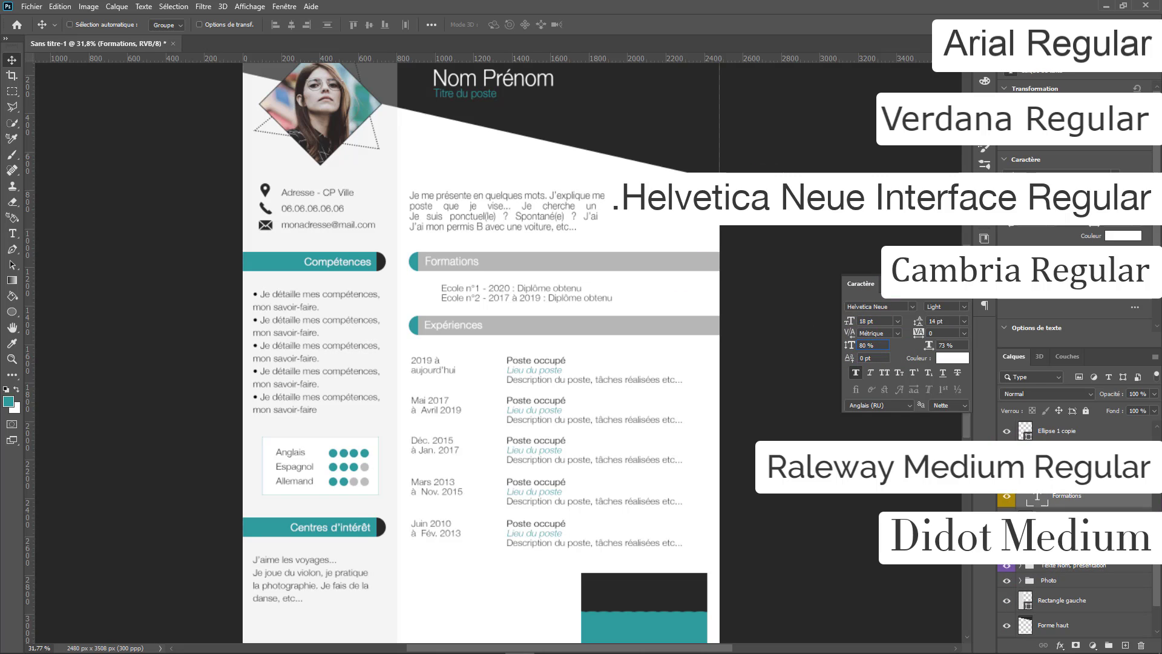
{"action": "left_click", "coordinate": [1065, 471]}
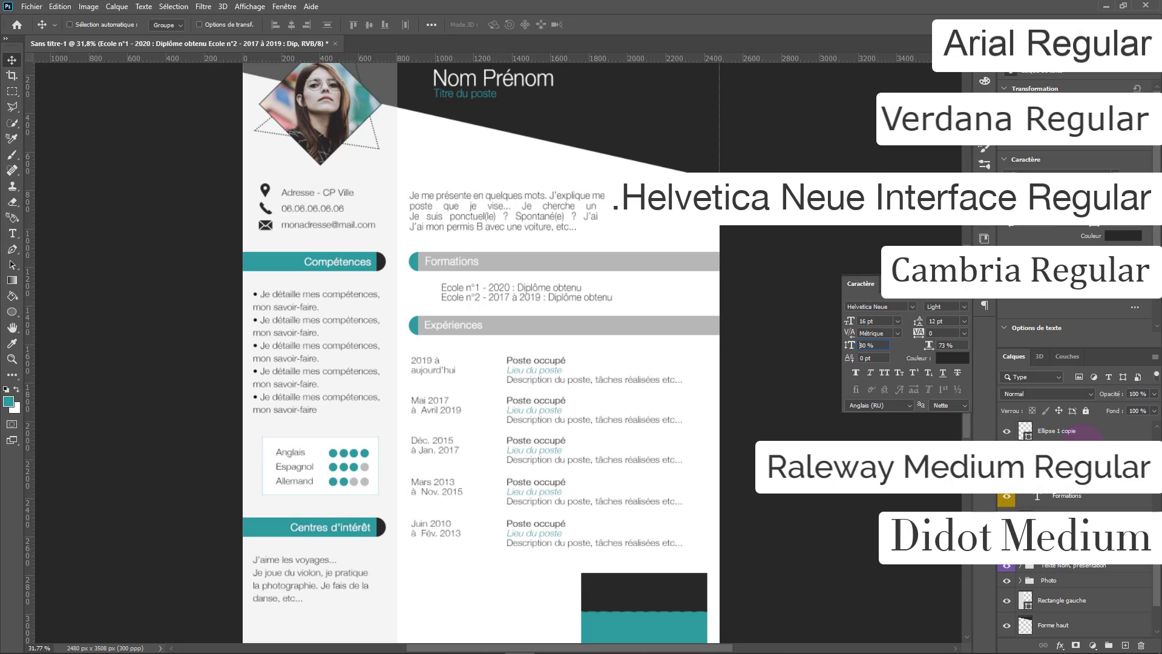
{"action": "left_click", "coordinate": [1021, 565]}
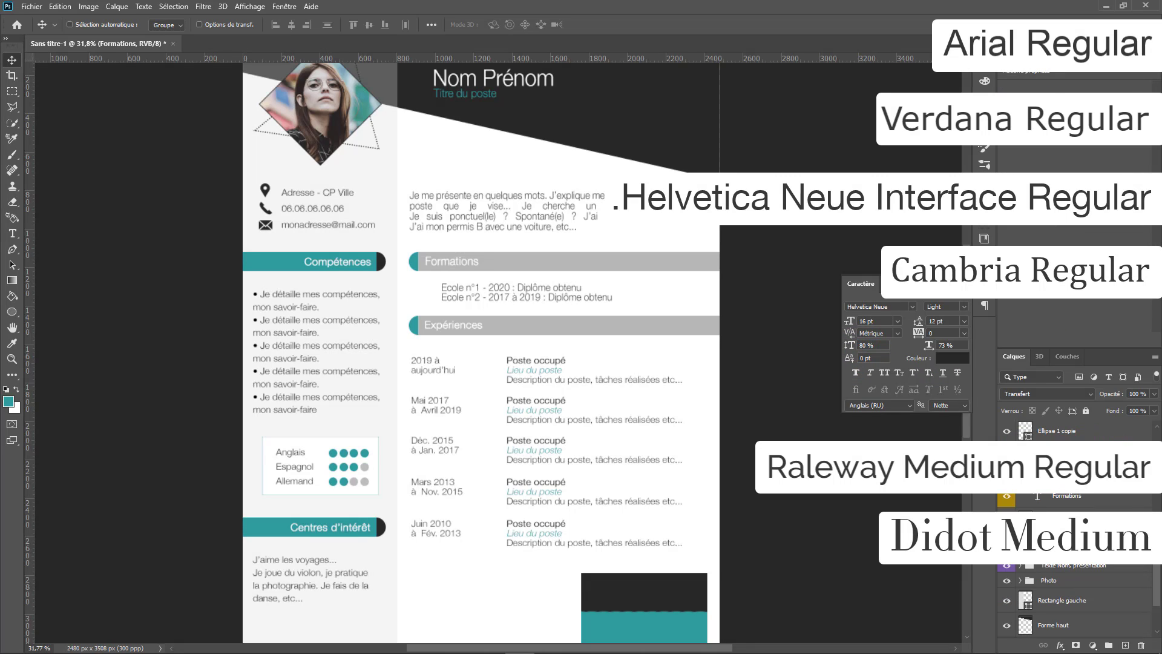
Step: Give the "J'aime les voyages..." text in the Centres d'intérêt group an 80 % vertical scale and 14 pt leading
{"action": "left_click", "coordinate": [1067, 586]}
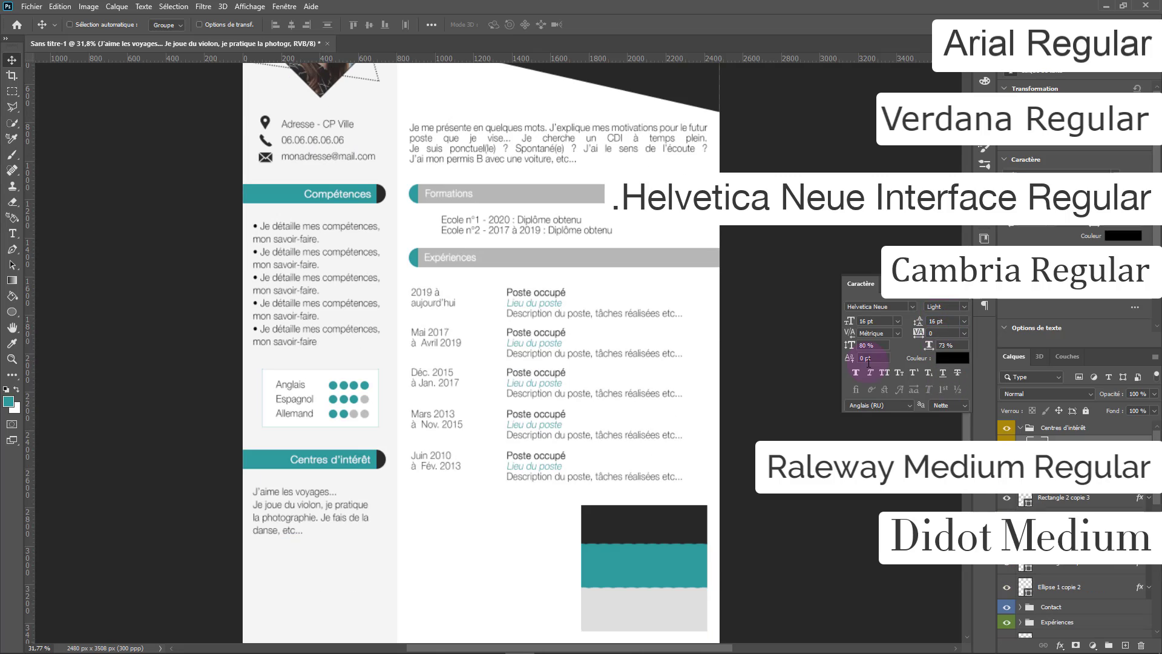
{"action": "left_click", "coordinate": [935, 321]}
{"action": "key", "text": "Return"}
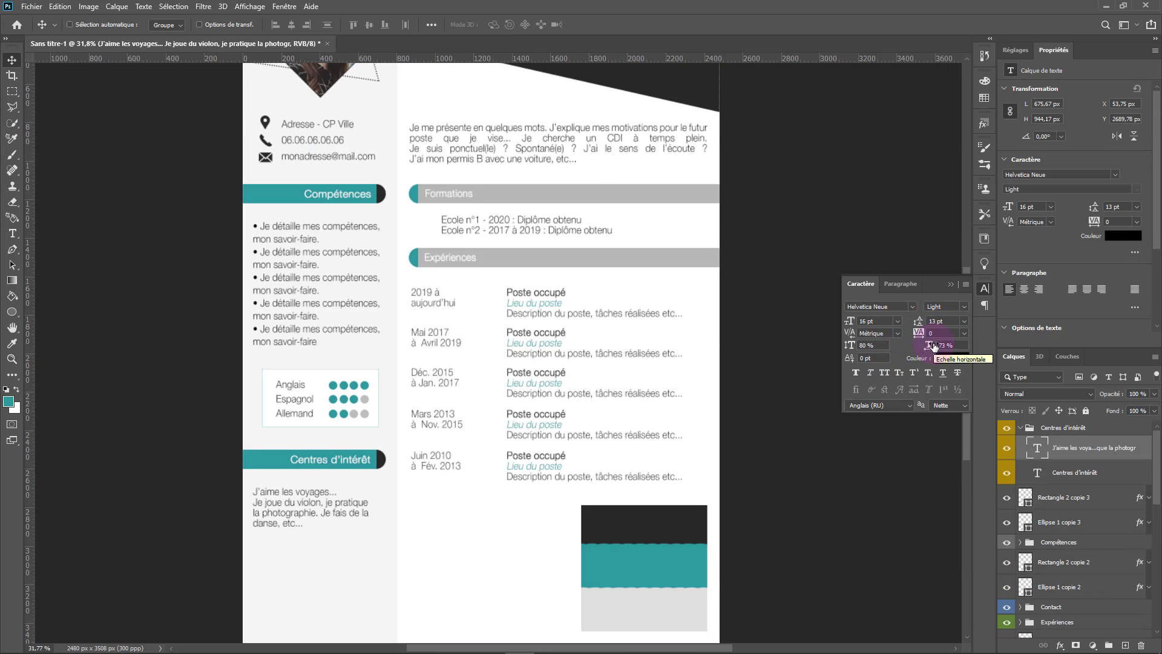
{"action": "type", "text": "4"}
{"action": "key", "text": "Return"}
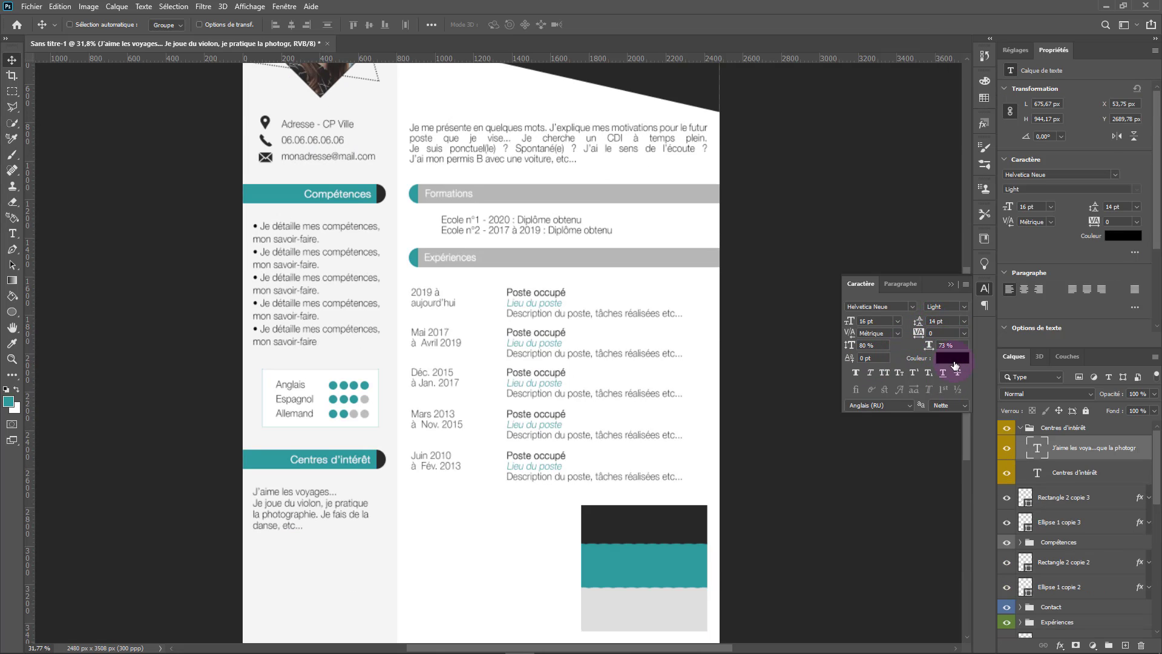
{"action": "left_click", "coordinate": [1075, 472]}
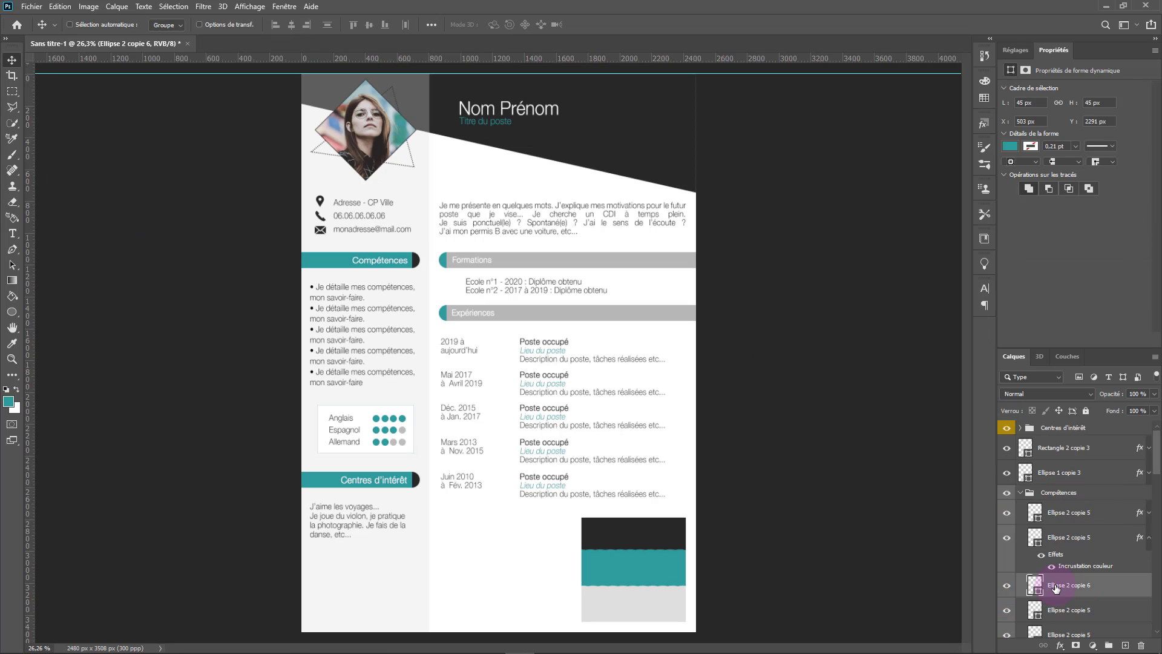
Step: Move the copied teal dot layer out of the Compétences group and place the dot just below the Expériences heading
{"action": "left_click_drag", "start_coordinate": [1059, 611], "coordinate": [1081, 425]}
{"action": "left_click", "coordinate": [1020, 518]}
{"action": "left_click_drag", "start_coordinate": [442, 420], "coordinate": [528, 335]}
{"action": "scroll", "coordinate": [491, 342], "scroll_direction": "up", "scroll_amount": 6}
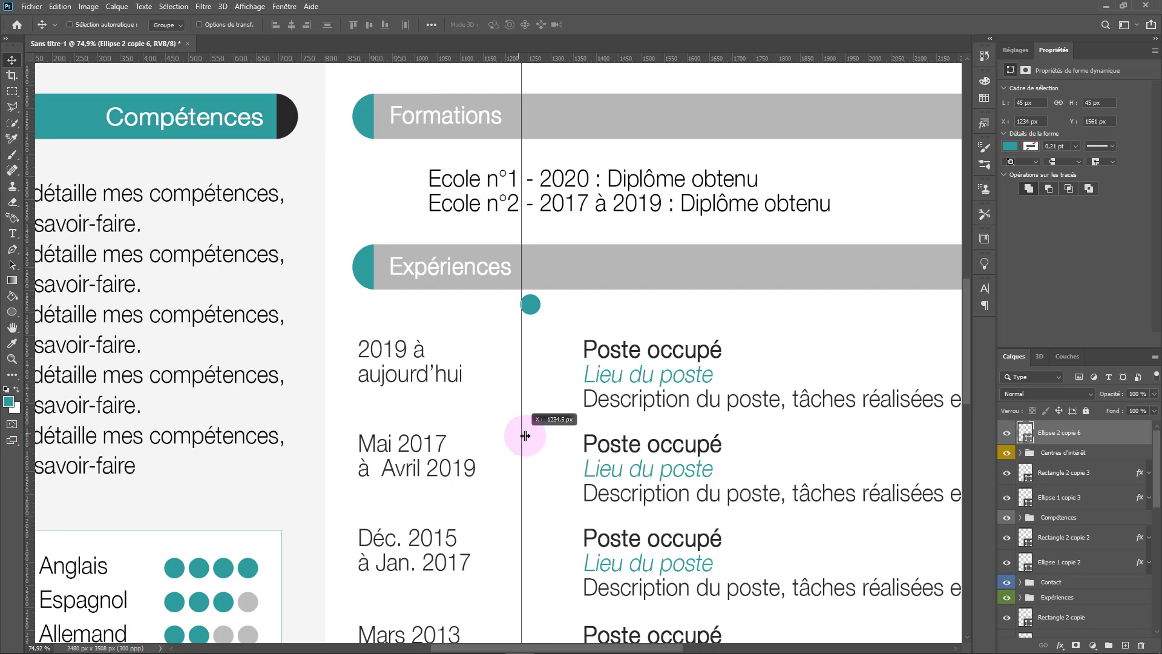
{"action": "scroll", "coordinate": [544, 376], "scroll_direction": "down", "scroll_amount": 6}
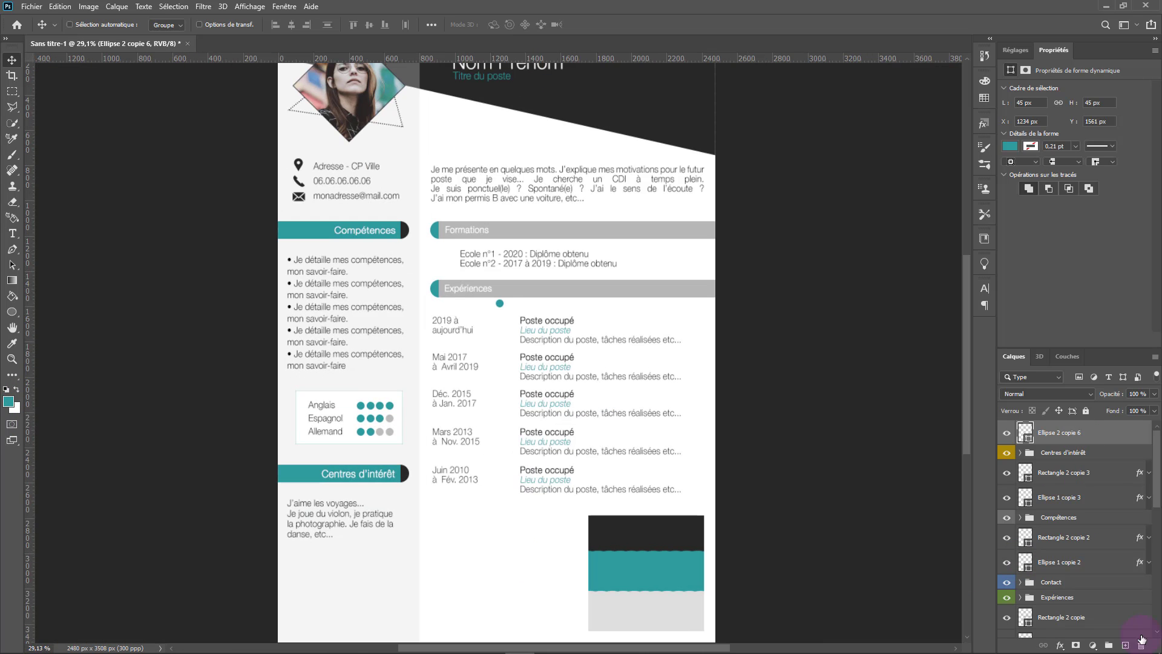
Step: Draw a vertical teal line on a new layer between the experience dates and job titles, in line with the dot
{"action": "left_click", "coordinate": [1126, 645]}
{"action": "right_click", "coordinate": [12, 313]}
{"action": "left_click", "coordinate": [51, 358]}
{"action": "left_click_drag", "start_coordinate": [489, 639], "coordinate": [489, 301]}
{"action": "scroll", "coordinate": [507, 328], "scroll_direction": "up", "scroll_amount": 4}
{"action": "left_click", "coordinate": [12, 60]}
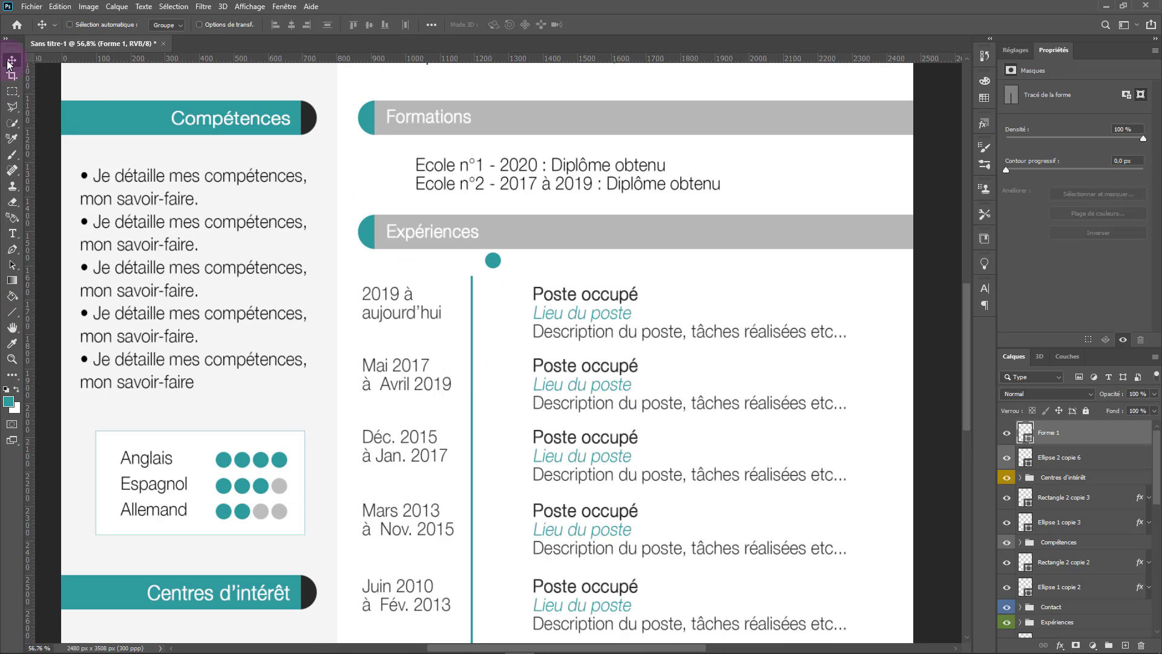
{"action": "left_click_drag", "start_coordinate": [495, 380], "coordinate": [518, 384]}
Step: Stack the dot above the line beside "2019 à aujourd'hui" and lower the line so it starts at the dot
{"action": "left_click_drag", "start_coordinate": [1066, 465], "coordinate": [1065, 427]}
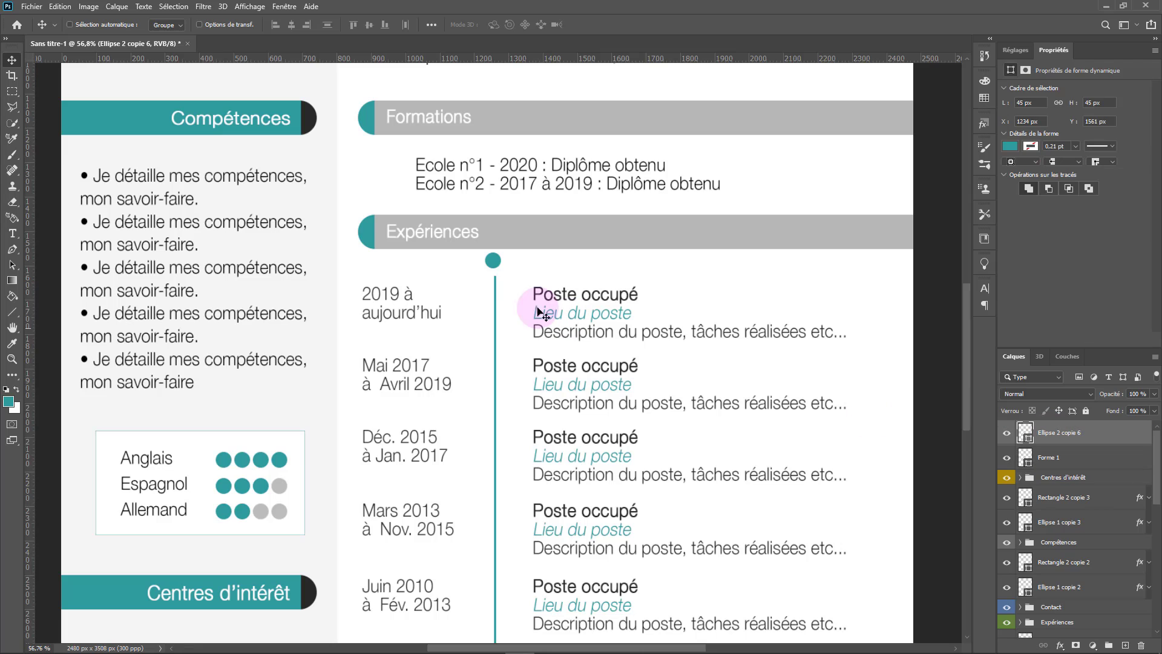
{"action": "left_click_drag", "start_coordinate": [499, 265], "coordinate": [504, 299]}
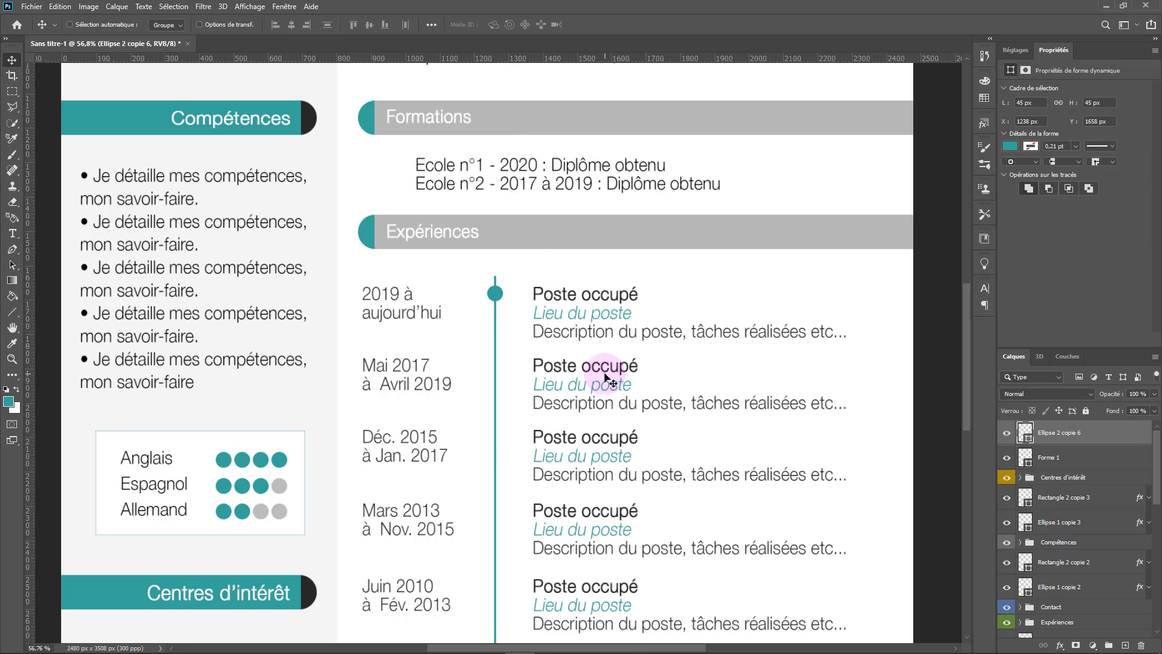
{"action": "left_click", "coordinate": [1049, 466]}
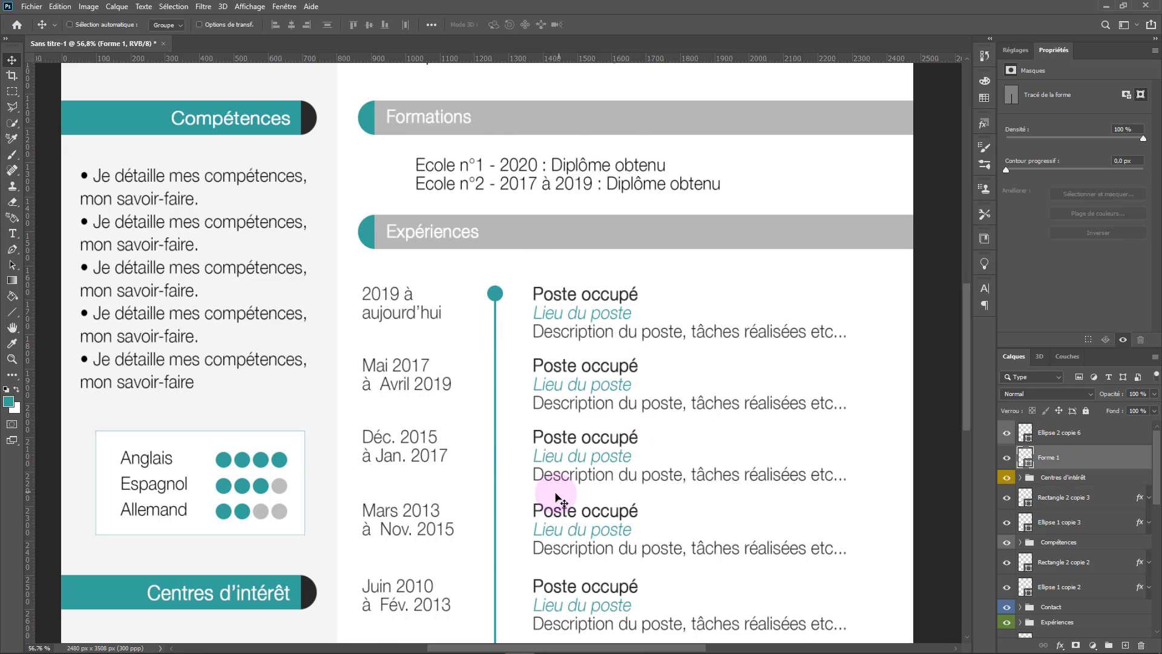
Step: Add a horizontal guide at the top of the "2019 à" text and nudge the dot down to align with that row
{"action": "scroll", "coordinate": [555, 494], "scroll_direction": "down", "scroll_amount": 3}
{"action": "scroll", "coordinate": [535, 445], "scroll_direction": "up", "scroll_amount": 6}
{"action": "left_click", "coordinate": [1053, 435]}
{"action": "left_click_drag", "start_coordinate": [499, 60], "coordinate": [505, 227]}
{"action": "key", "text": "Down"}
{"action": "key", "text": "Down"}
{"action": "key", "text": "Down"}
{"action": "key", "text": "Down"}
{"action": "key", "text": "Down"}
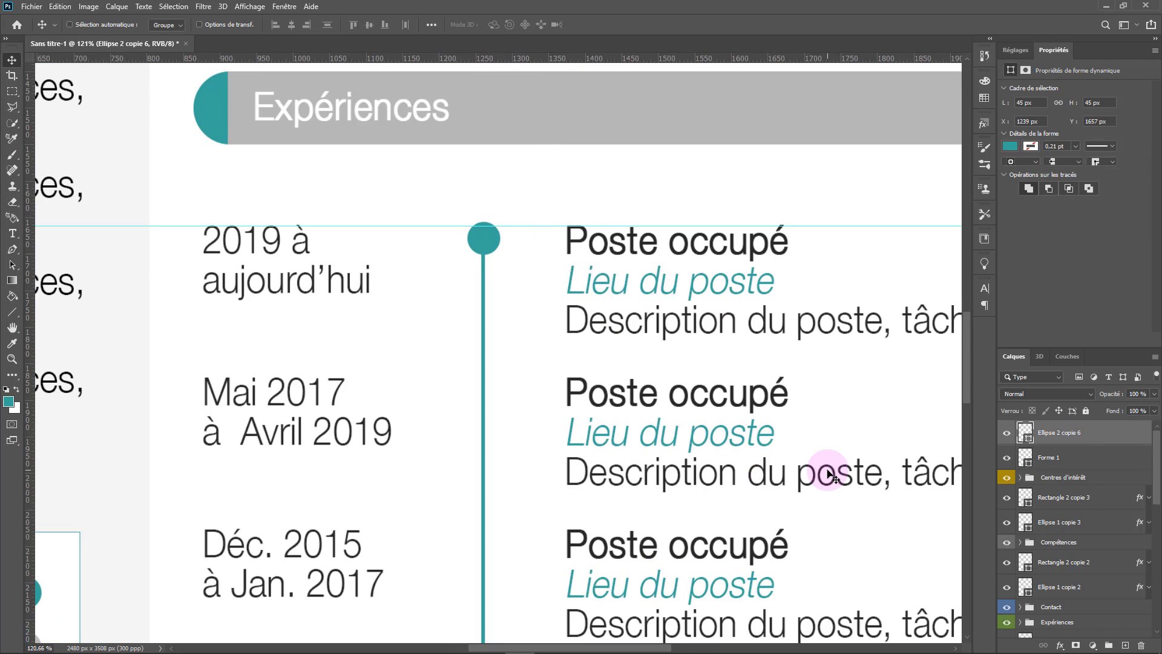
Step: Duplicate the dot along the line beside "Mai 2017" and "Déc. 2015", moving the guide to each entry for alignment
{"action": "left_click_drag", "start_coordinate": [433, 226], "coordinate": [449, 377]}
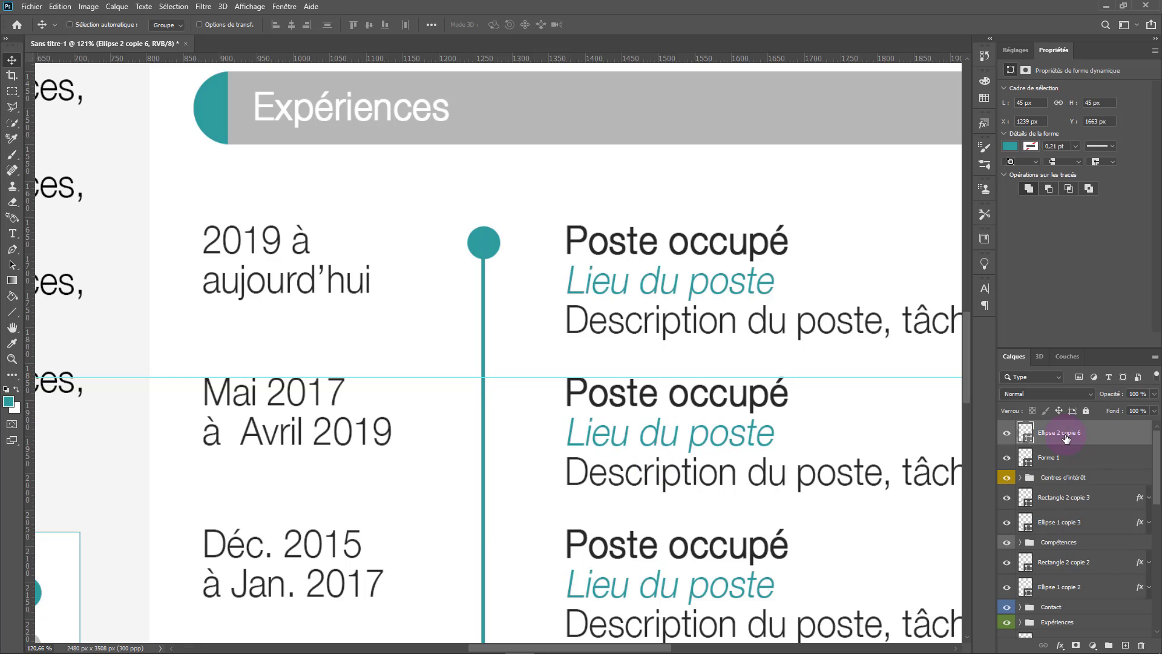
{"action": "left_click_drag", "start_coordinate": [518, 259], "coordinate": [536, 401]}
{"action": "scroll", "coordinate": [531, 396], "scroll_direction": "down", "scroll_amount": 1}
{"action": "left_click_drag", "start_coordinate": [435, 319], "coordinate": [441, 471]}
{"action": "key", "text": "ctrl+j"}
{"action": "left_click_drag", "start_coordinate": [493, 336], "coordinate": [495, 489]}
Step: Move the guide to the top of "Mars 2013" and place a duplicate timeline dot beside that entry
{"action": "scroll", "coordinate": [511, 506], "scroll_direction": "down", "scroll_amount": 3}
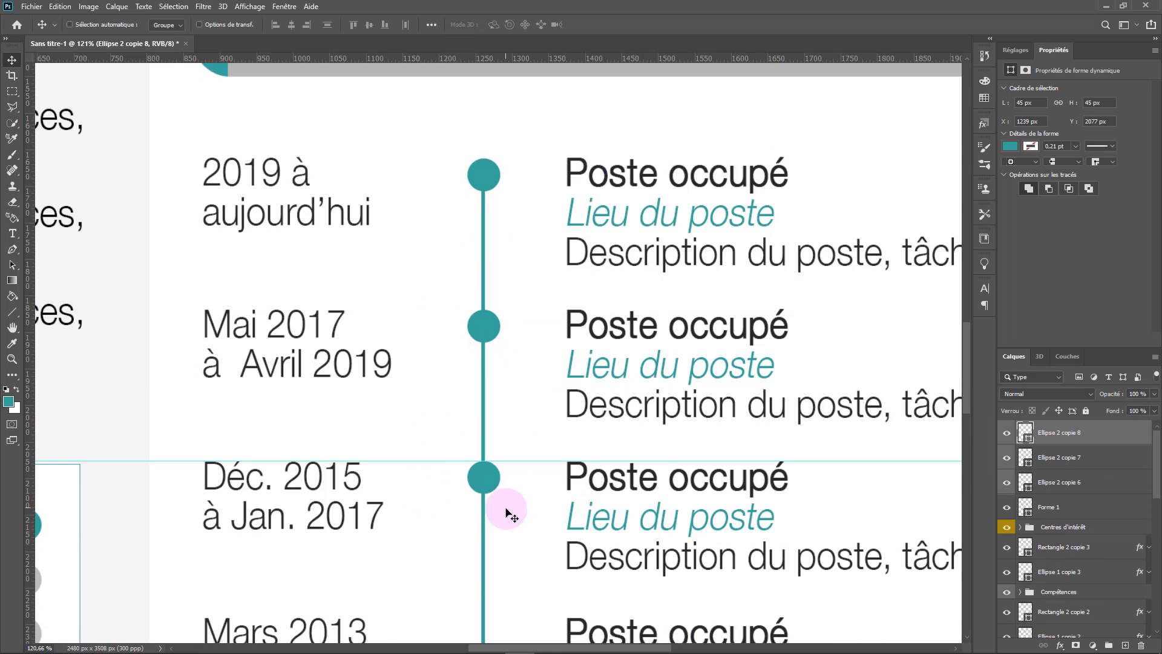
{"action": "left_click_drag", "start_coordinate": [597, 270], "coordinate": [546, 425]}
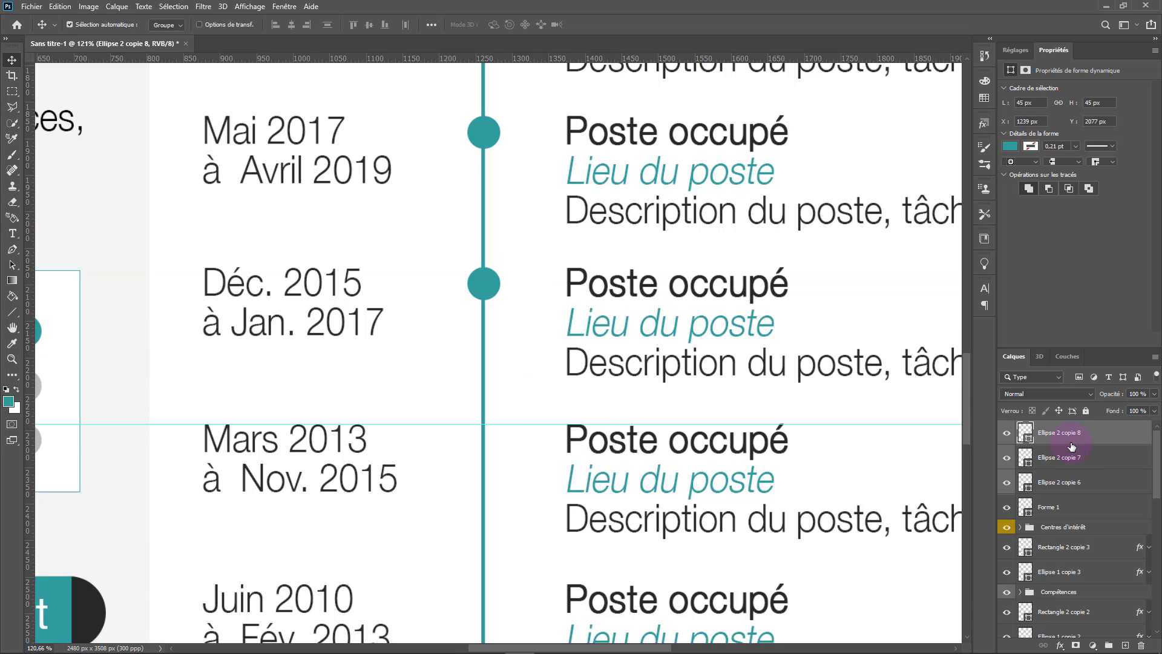
{"action": "key", "text": "ctrl+j"}
{"action": "left_click_drag", "start_coordinate": [494, 289], "coordinate": [495, 447]}
{"action": "scroll", "coordinate": [533, 472], "scroll_direction": "down", "scroll_amount": 4}
Step: Move the guide to the top of "Juin 2010" and place another duplicate dot on the line beside it
{"action": "left_click_drag", "start_coordinate": [541, 259], "coordinate": [546, 418]}
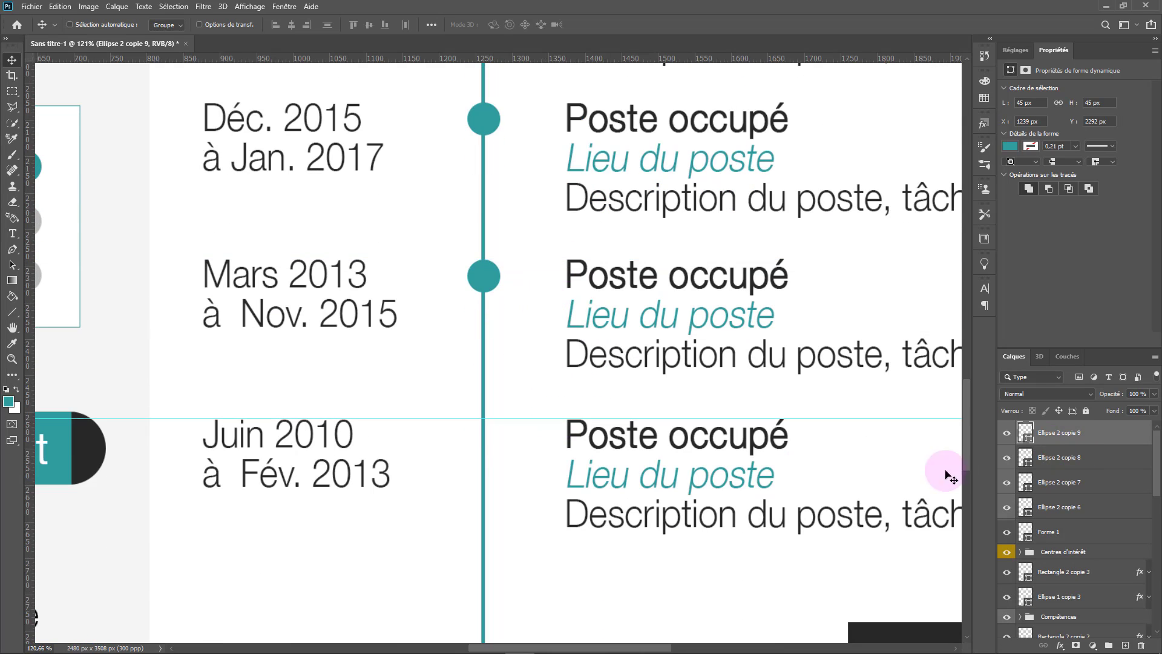
{"action": "left_click", "coordinate": [1050, 432]}
{"action": "key", "text": "ctrl+j"}
{"action": "left_click_drag", "start_coordinate": [507, 290], "coordinate": [506, 450]}
{"action": "scroll", "coordinate": [350, 519], "scroll_direction": "down", "scroll_amount": 6}
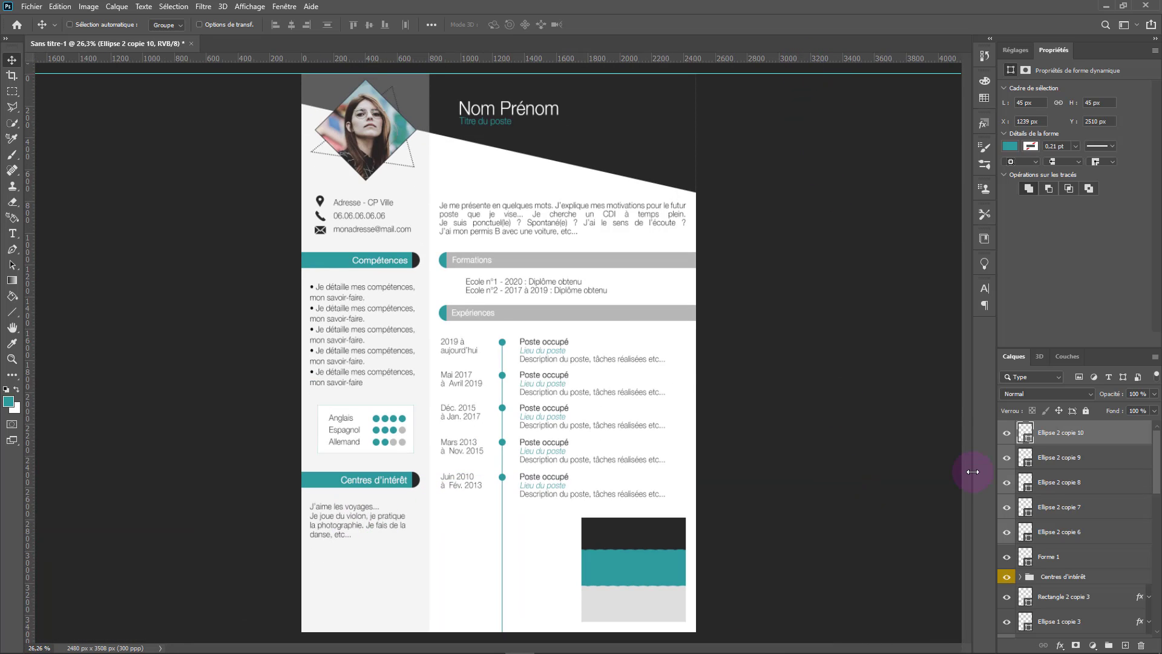
{"action": "scroll", "coordinate": [1072, 549], "scroll_direction": "down", "scroll_amount": 3}
{"action": "scroll", "coordinate": [1060, 484], "scroll_direction": "up", "scroll_amount": 3}
Step: Create a layer group named "Design chronologie" above the dot layers
{"action": "left_click", "coordinate": [1109, 645]}
{"action": "double_click", "coordinate": [1046, 428]}
{"action": "type", "text": "Design chronologie"}
{"action": "key", "text": "Return"}
Step: Move the five dot layers and the Forme 1 line into "Design chronologie", collapse the group and label it red
{"action": "left_click", "coordinate": [1068, 448]}
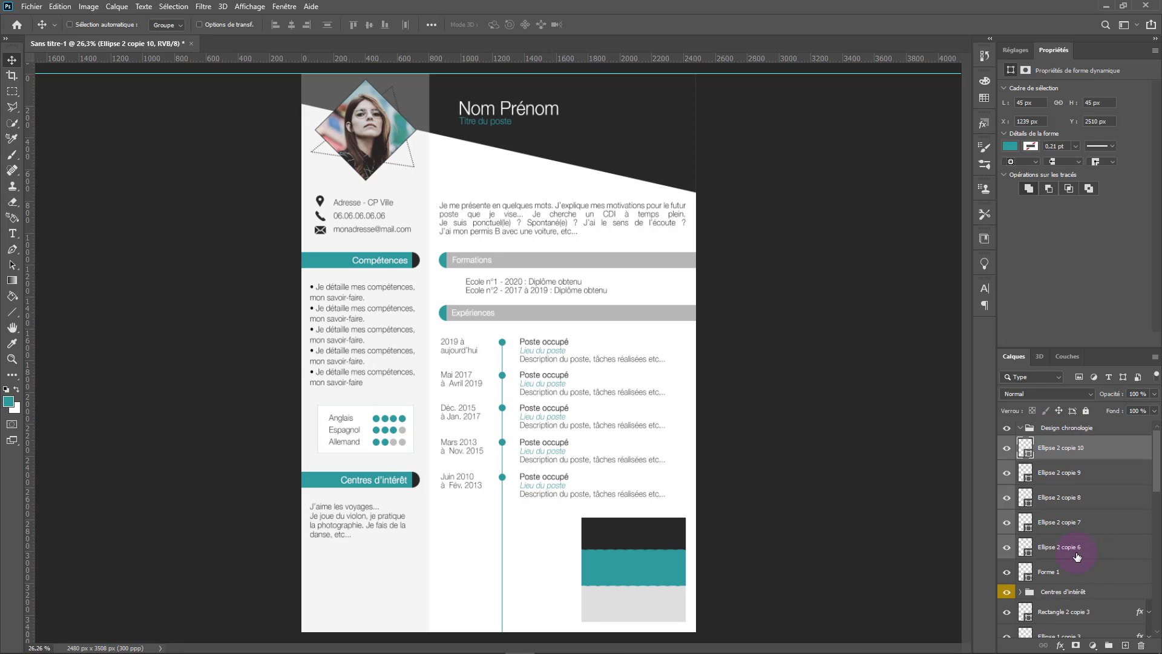
{"action": "left_click", "coordinate": [1075, 571], "text": "shift"}
{"action": "left_click_drag", "start_coordinate": [1058, 449], "coordinate": [1057, 429]}
{"action": "left_click", "coordinate": [1020, 428]}
{"action": "right_click", "coordinate": [1003, 427]}
{"action": "left_click", "coordinate": [1035, 470]}
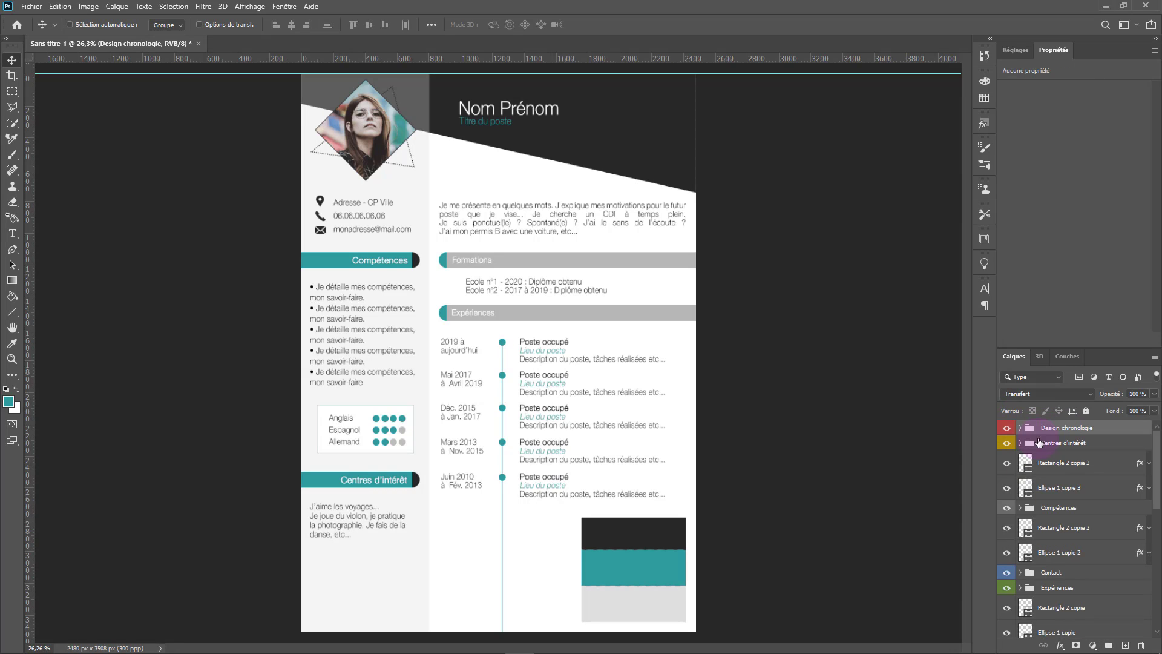
Step: Create a group named "Design" above Rectangle 2 copie 3 and label it grey
{"action": "left_click", "coordinate": [1052, 470]}
{"action": "left_click", "coordinate": [1109, 645]}
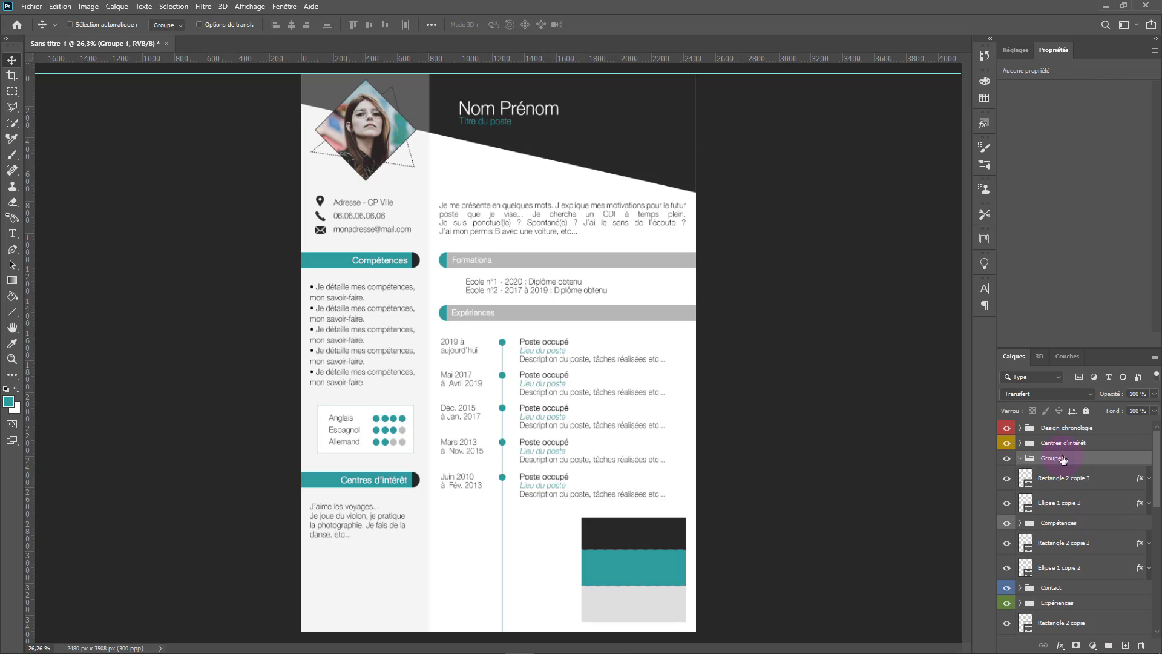
{"action": "double_click", "coordinate": [1059, 459]}
{"action": "type", "text": "Design"}
{"action": "key", "text": "Return"}
{"action": "right_click", "coordinate": [1009, 463]}
{"action": "left_click", "coordinate": [1030, 569]}
Step: Move Rectangle 2 copie 3 and Ellipse 1 copie 3 into the new "Design" group and collapse it
{"action": "left_click", "coordinate": [1056, 479]}
{"action": "left_click", "coordinate": [1056, 503], "text": "shift"}
{"action": "left_click_drag", "start_coordinate": [1055, 477], "coordinate": [1054, 458]}
{"action": "left_click", "coordinate": [1020, 458]}
Step: Create another grey "Design" group below Compétences and move Rectangle 2 copie 2 and Ellipse 1 copie 2 into it
{"action": "left_click", "coordinate": [1059, 494]}
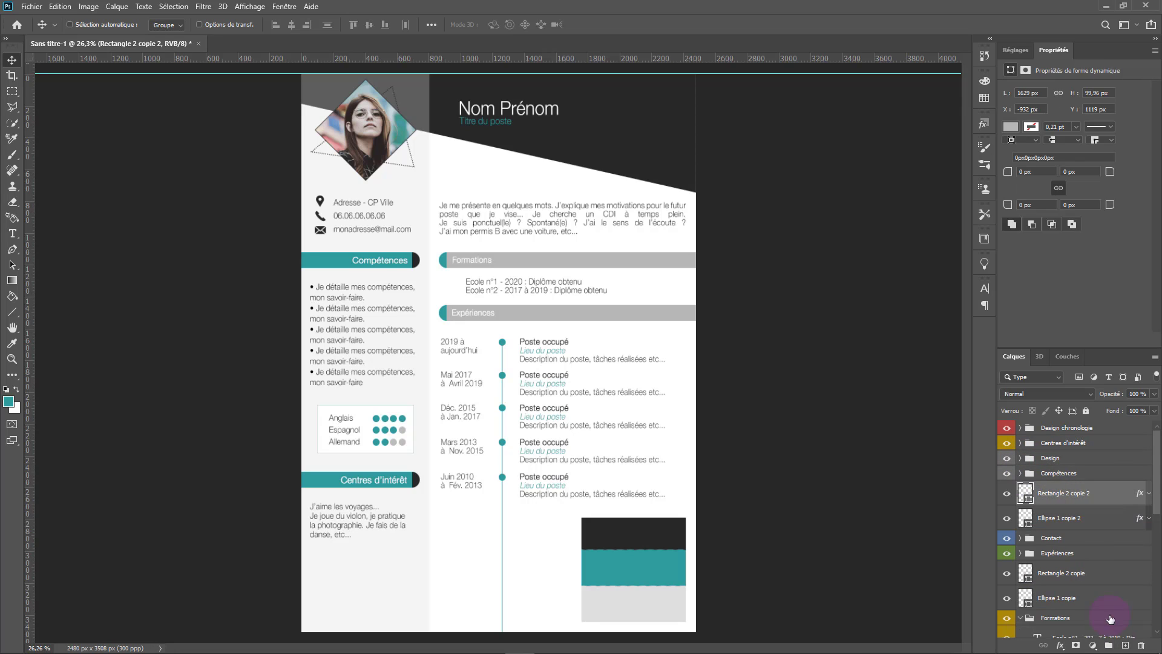
{"action": "left_click", "coordinate": [1109, 645]}
{"action": "double_click", "coordinate": [1059, 488]}
{"action": "right_click", "coordinate": [1006, 486]}
{"action": "left_click", "coordinate": [1041, 597]}
{"action": "left_click", "coordinate": [1059, 509]}
{"action": "left_click", "coordinate": [1058, 533], "text": "shift"}
{"action": "left_click_drag", "start_coordinate": [1057, 509], "coordinate": [1053, 491]}
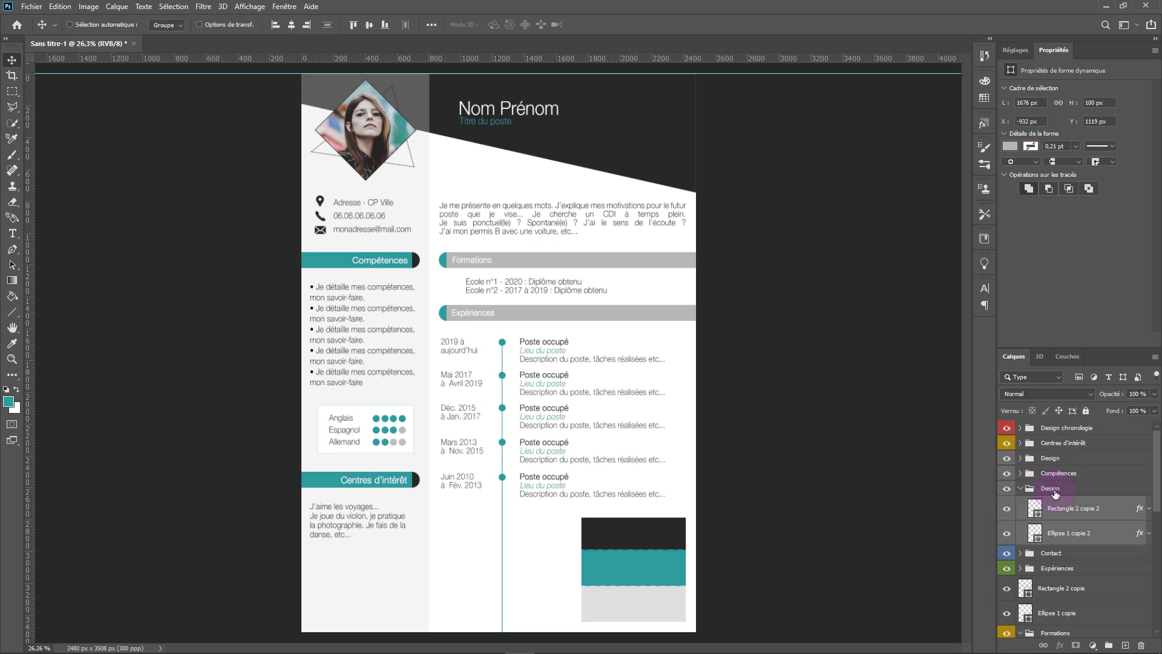
Step: Label the Compétences group orange and collapse the "Design" group beneath it
{"action": "right_click", "coordinate": [1007, 470]}
{"action": "left_click", "coordinate": [1035, 528]}
{"action": "left_click", "coordinate": [1020, 488]}
Step: Create a "Design" group below Expériences and move Rectangle 2 copie and Ellipse 1 copie into it
{"action": "left_click", "coordinate": [1060, 538]}
{"action": "left_click", "coordinate": [1109, 645]}
{"action": "double_click", "coordinate": [1053, 534]}
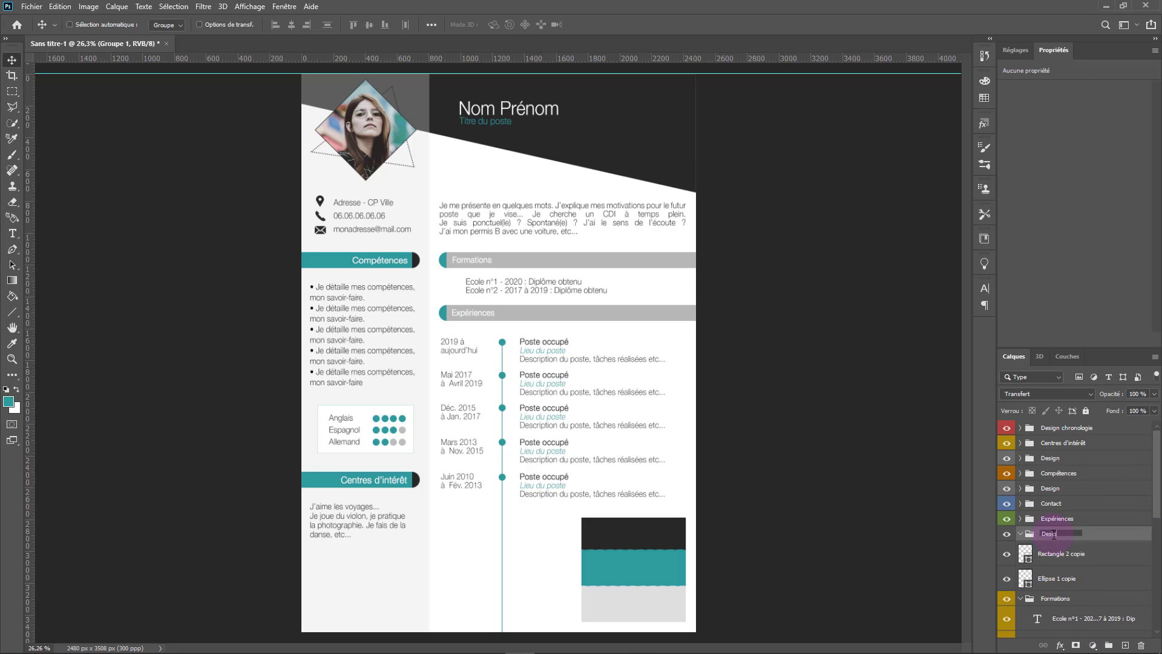
{"action": "type", "text": "Design"}
{"action": "left_click", "coordinate": [1054, 556]}
{"action": "left_click", "coordinate": [1059, 579], "text": "shift"}
{"action": "left_click_drag", "start_coordinate": [1056, 555], "coordinate": [1053, 536]}
Step: Label the "Design" group below Expériences grey, and collapse both it and the Formations group
{"action": "left_click", "coordinate": [1007, 536]}
{"action": "left_click", "coordinate": [1007, 536]}
{"action": "right_click", "coordinate": [1007, 534]}
{"action": "left_click", "coordinate": [1042, 645]}
{"action": "left_click", "coordinate": [1020, 534]}
{"action": "left_click", "coordinate": [1020, 549]}
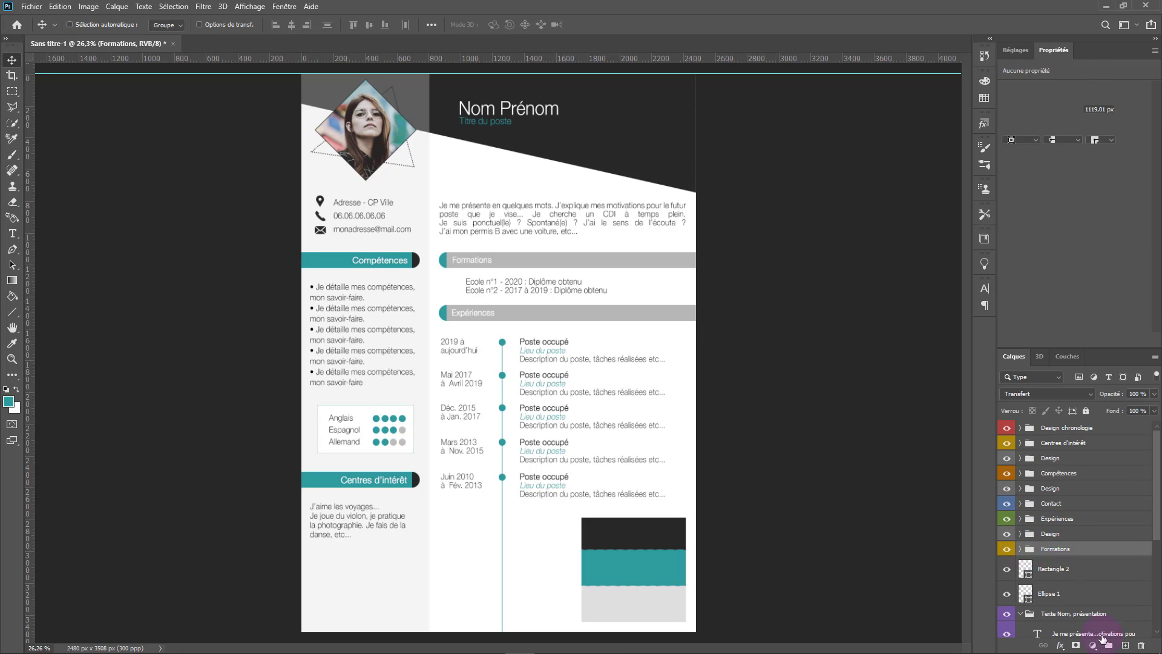
Step: Group Rectangle 2 and Ellipse 1 in a grey, collapsed "Design" group below Formations, and collapse the Texte Nom, présentation group
{"action": "left_click", "coordinate": [1109, 645]}
{"action": "double_click", "coordinate": [1051, 564]}
{"action": "type", "text": "Design"}
{"action": "left_click", "coordinate": [1061, 589], "text": "shift"}
{"action": "left_click_drag", "start_coordinate": [1060, 587], "coordinate": [1054, 566]}
{"action": "left_click", "coordinate": [1021, 564]}
{"action": "right_click", "coordinate": [1008, 565]}
{"action": "left_click", "coordinate": [1041, 558]}
{"action": "left_click", "coordinate": [1020, 579]}
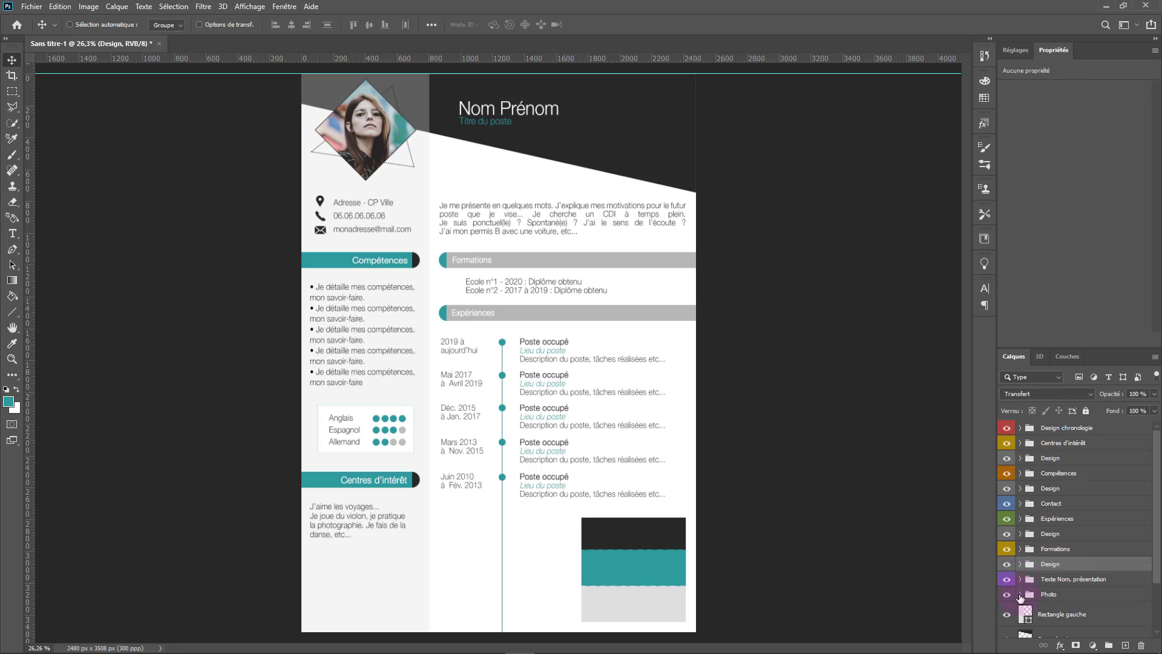
Step: Create a group named "Design fond" above the Rectangle gauche layer
{"action": "left_click", "coordinate": [1109, 645]}
{"action": "double_click", "coordinate": [1052, 547]}
{"action": "type", "text": "Design fond"}
{"action": "key", "text": "Return"}
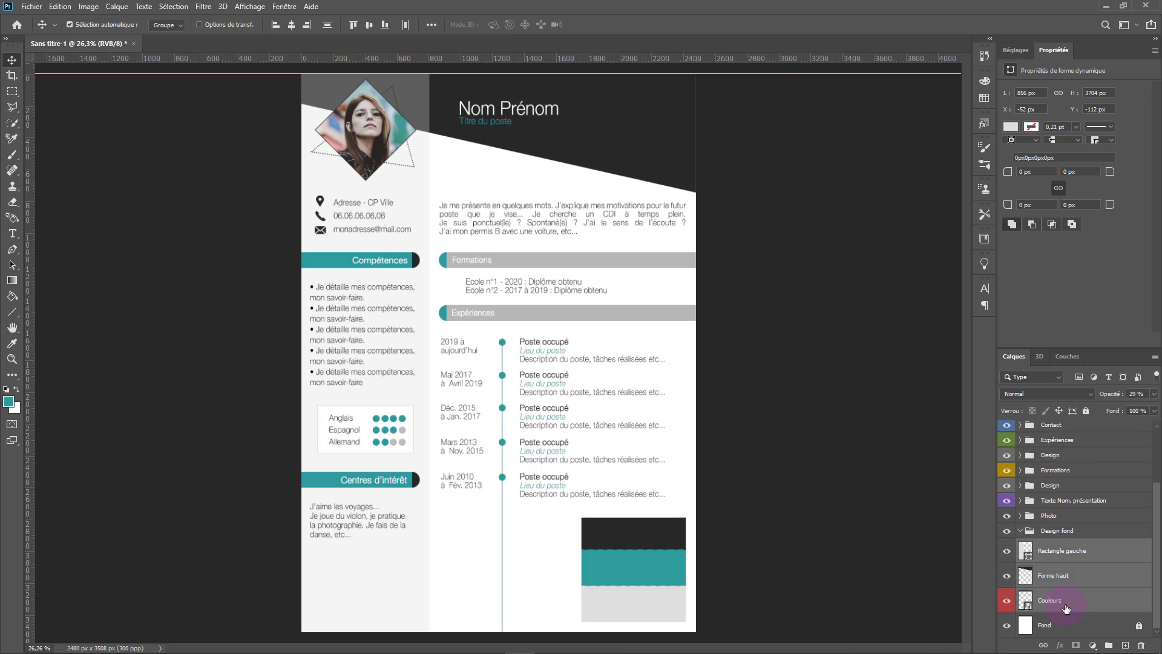
Step: Put Rectangle gauche, Forme haut and Couleurs into the "Design fond" group, hide the Couleurs layer and collapse the group
{"action": "left_click", "coordinate": [1012, 601]}
{"action": "left_click", "coordinate": [1020, 531]}
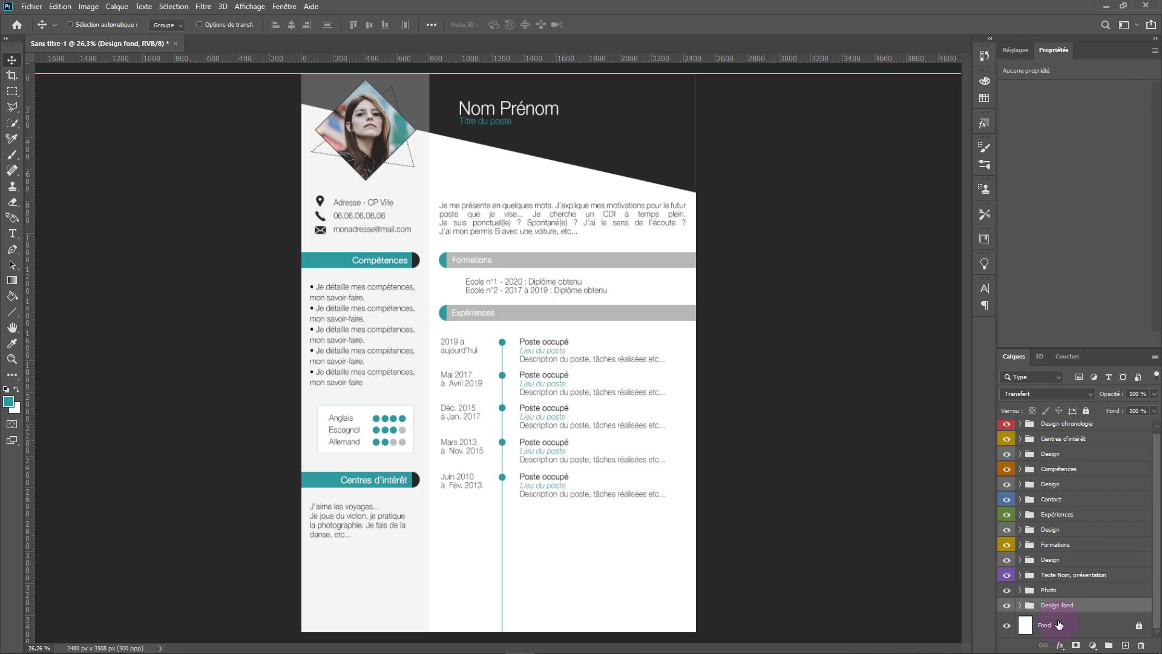
{"action": "left_click", "coordinate": [1059, 624]}
Step: Save the document to the desktop as a Photoshop file named CV
{"action": "left_click", "coordinate": [31, 6]}
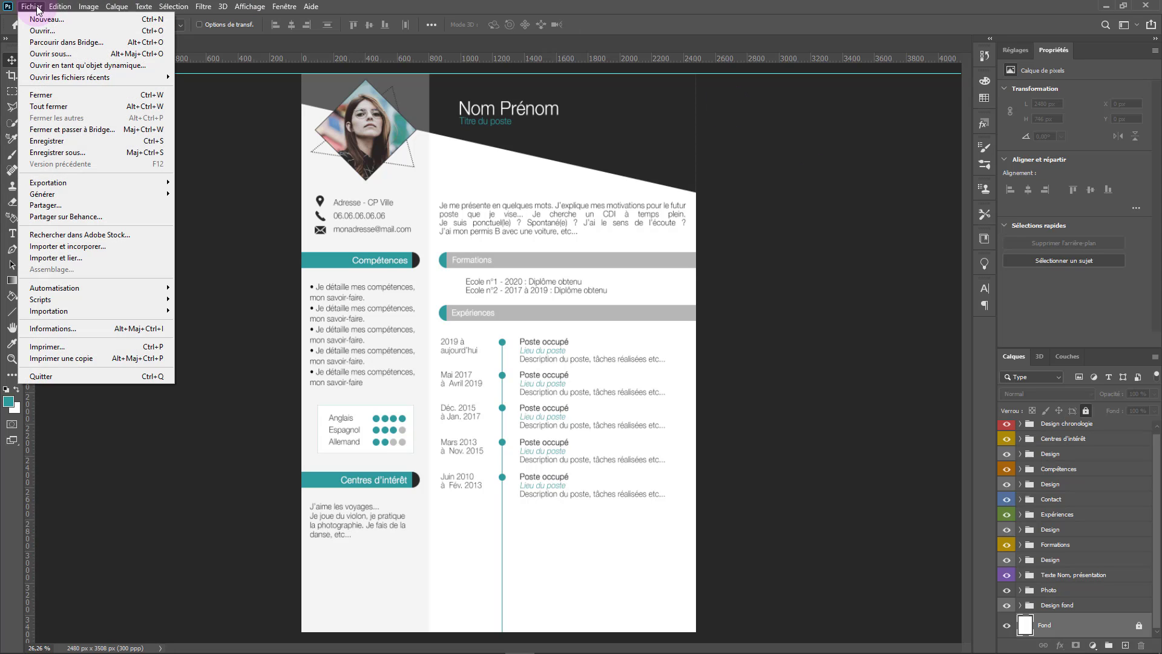
{"action": "left_click", "coordinate": [42, 151]}
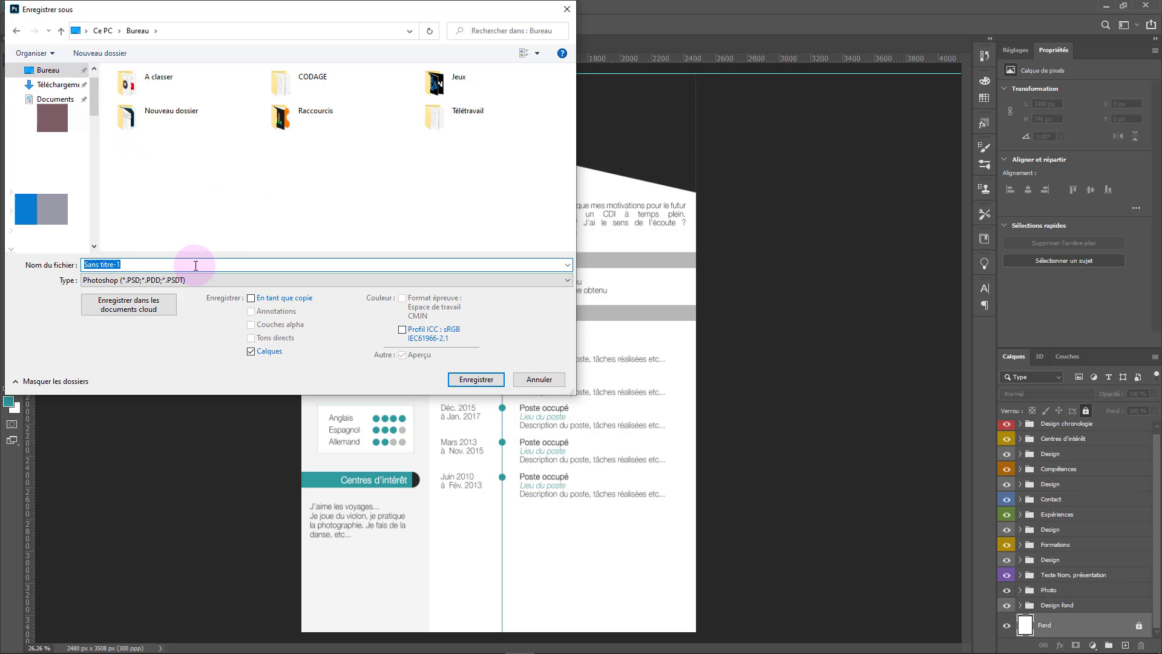
{"action": "type", "text": "cv"}
{"action": "type", "text": "V"}
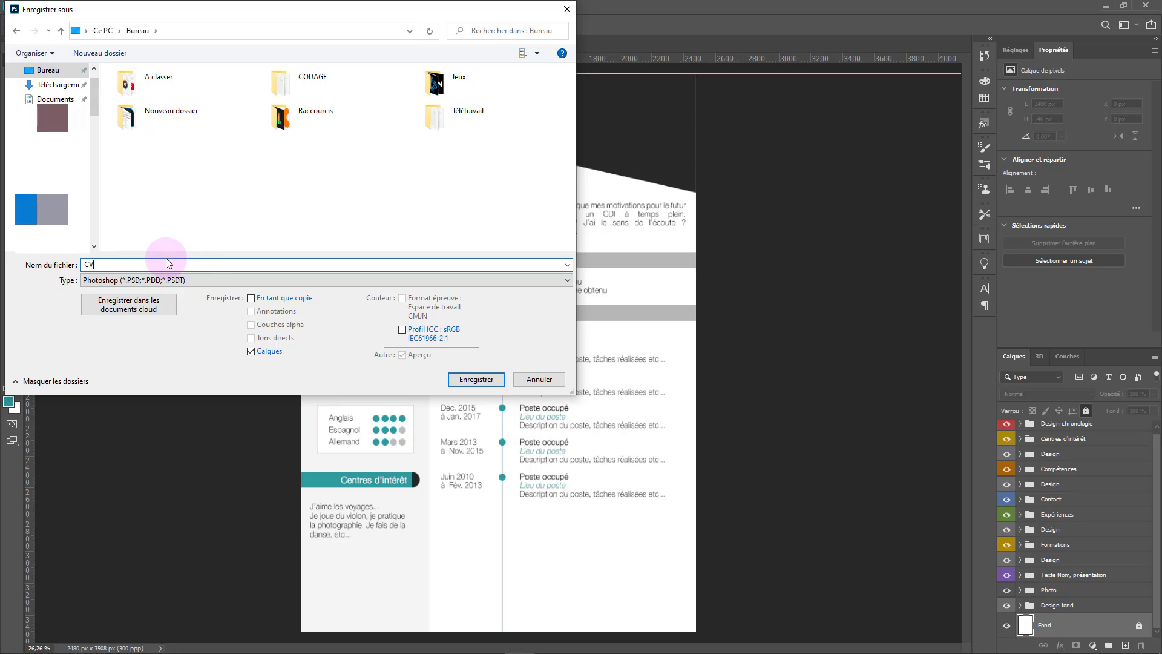
{"action": "left_click", "coordinate": [462, 379]}
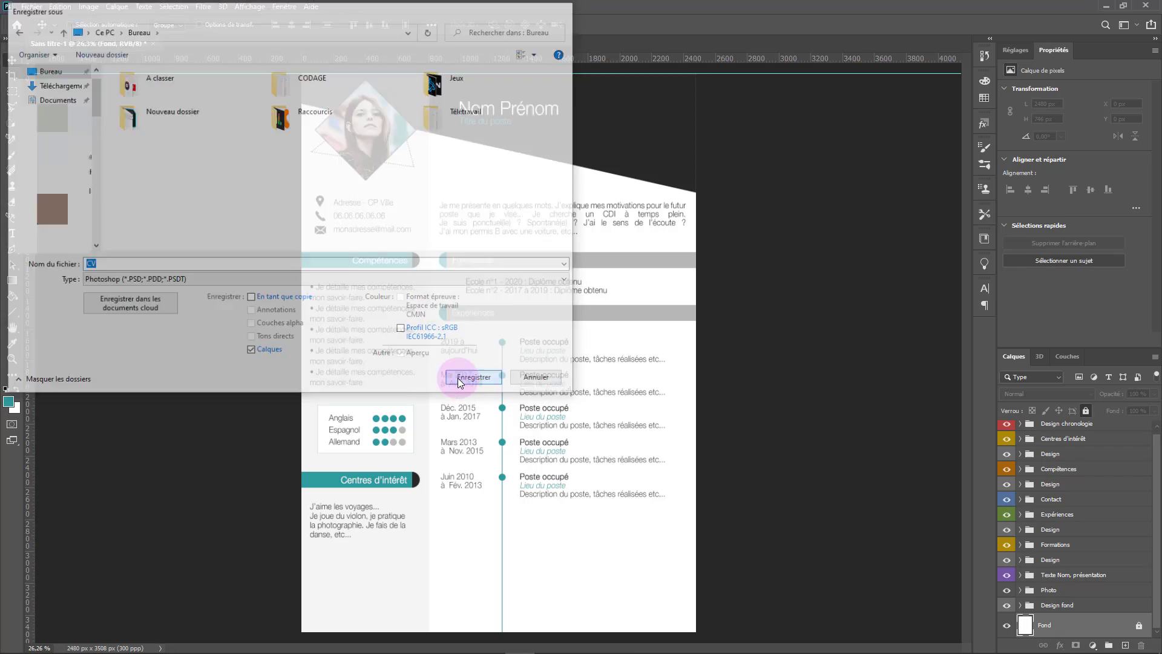
{"action": "left_click", "coordinate": [751, 181]}
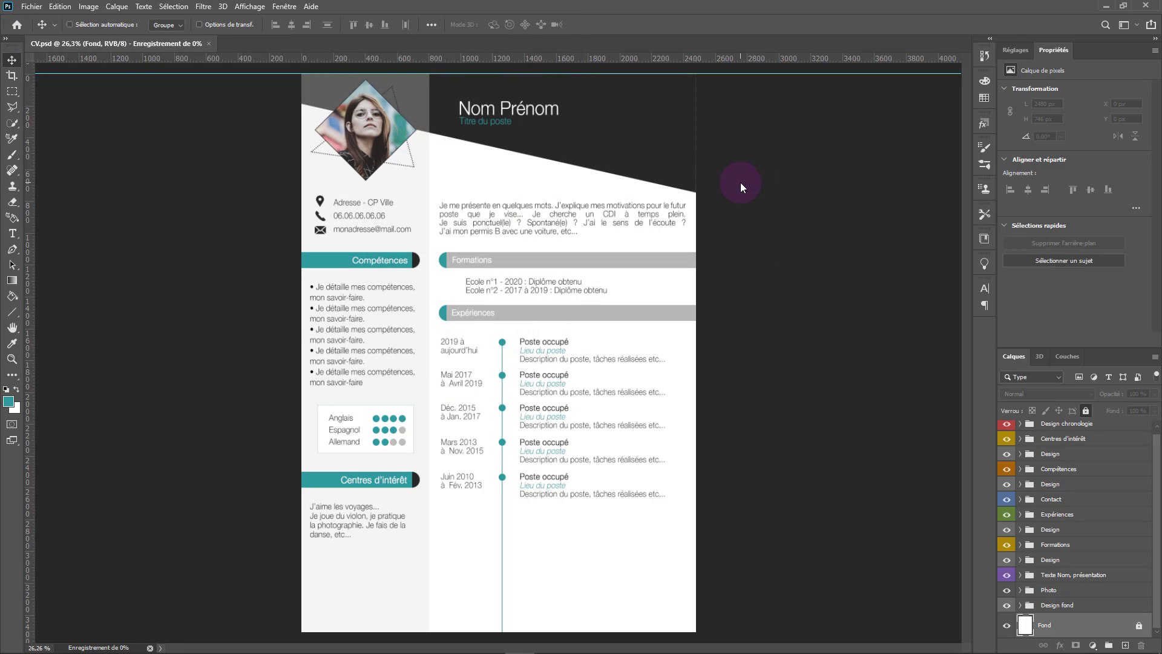
Step: Save the CV to the desktop in Photoshop PDF format as well, and look over the exported page
{"action": "left_click", "coordinate": [31, 6]}
{"action": "left_click", "coordinate": [85, 152]}
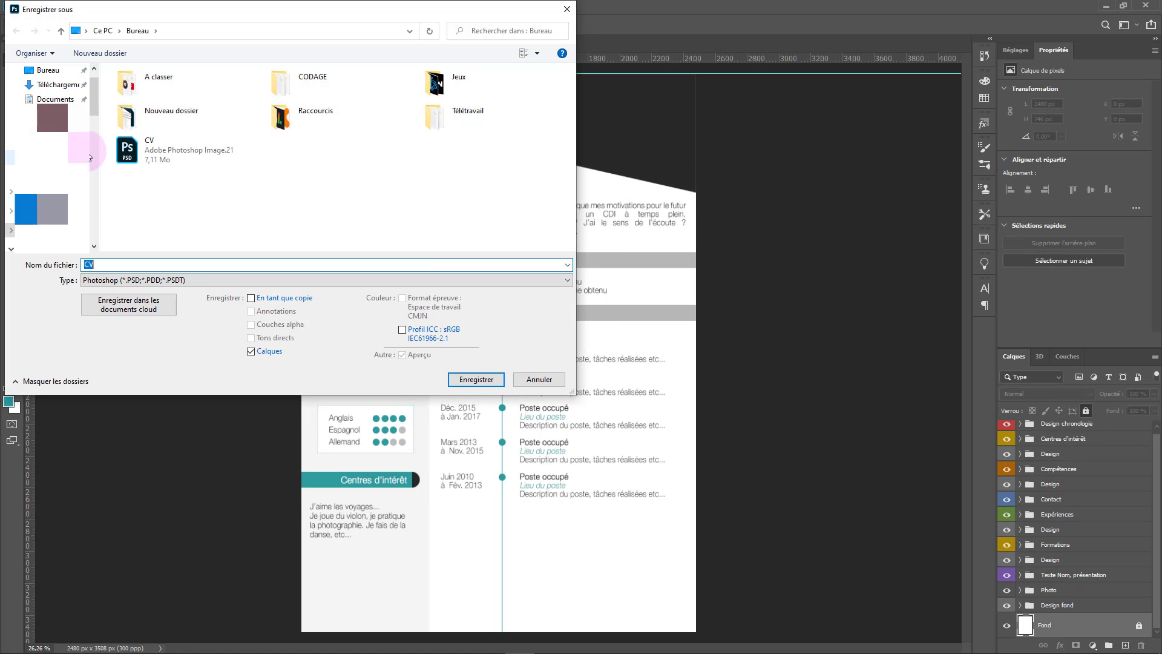
{"action": "left_click", "coordinate": [167, 280]}
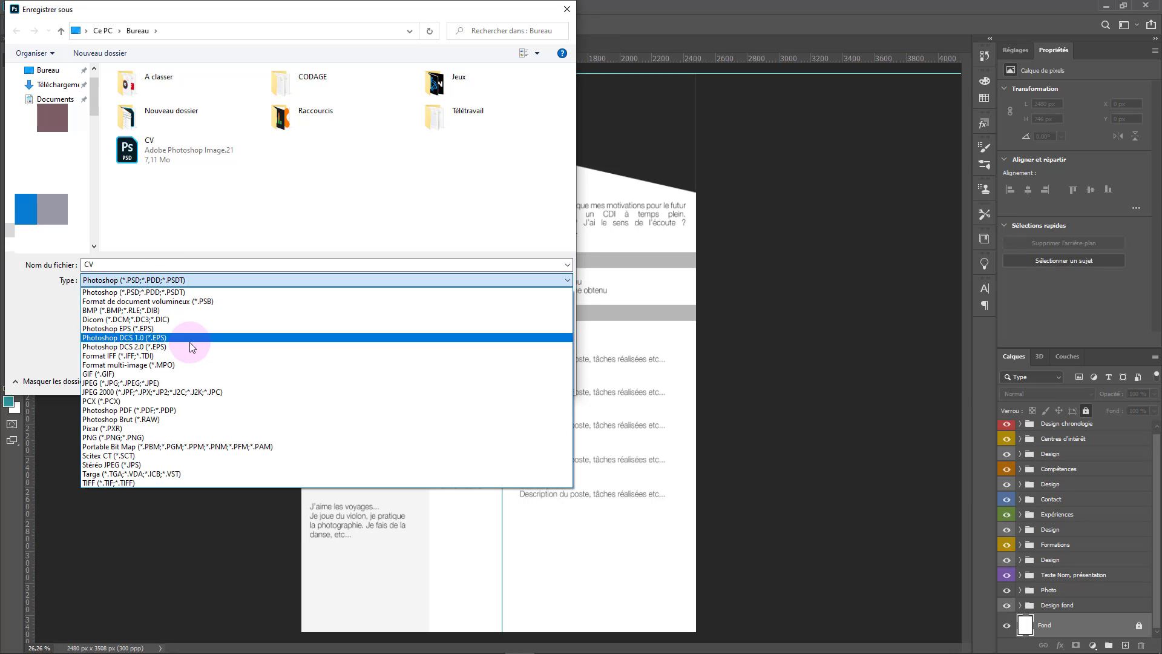
{"action": "left_click", "coordinate": [143, 410]}
{"action": "left_click", "coordinate": [470, 382]}
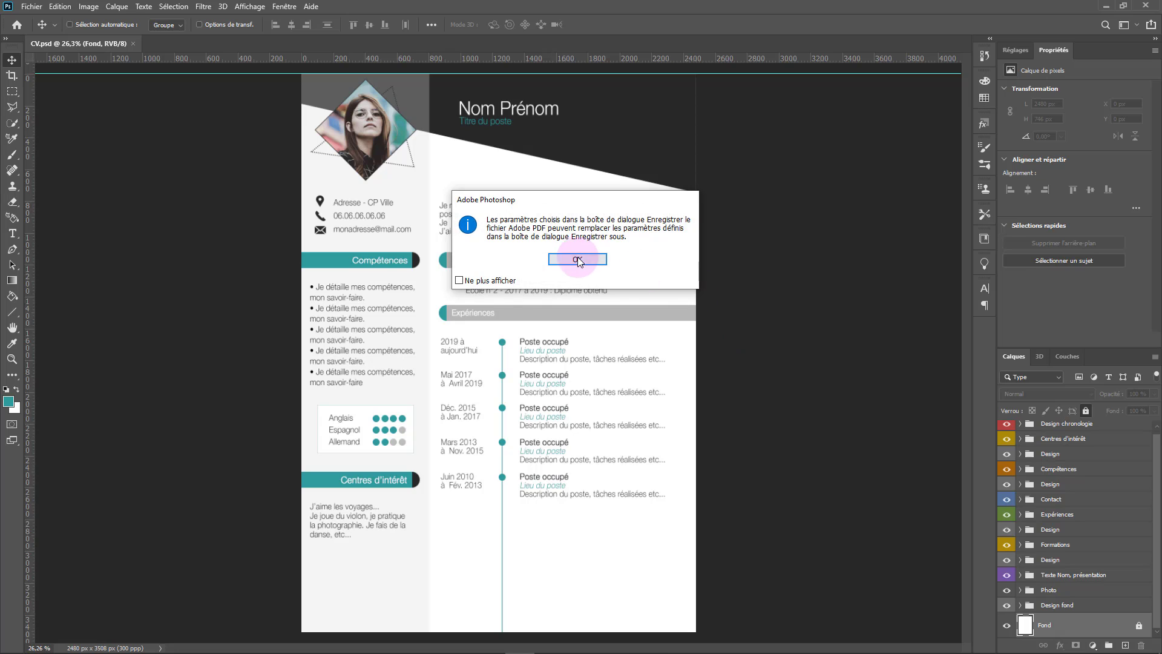
{"action": "left_click", "coordinate": [578, 257]}
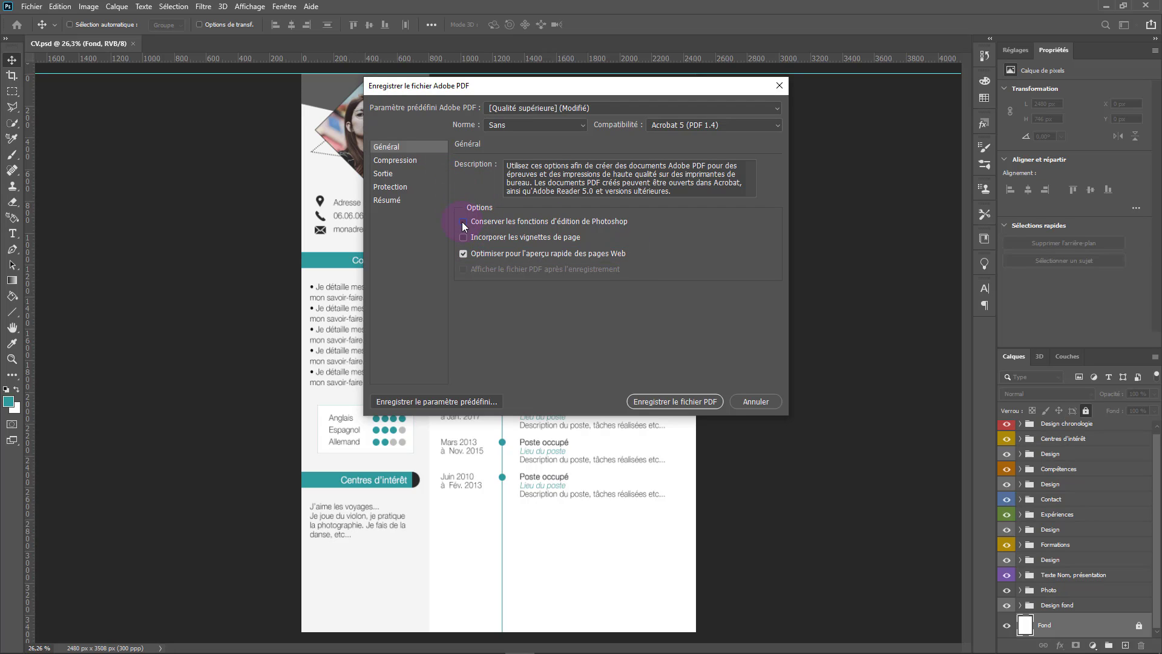
{"action": "left_click", "coordinate": [674, 401]}
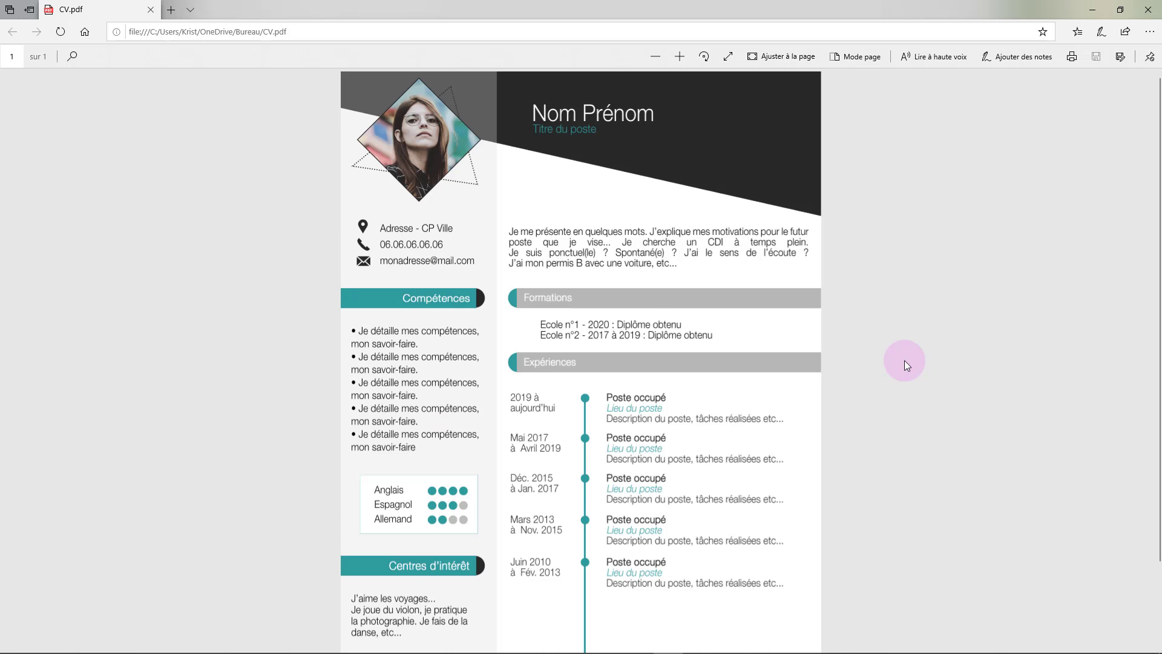
{"action": "scroll", "coordinate": [904, 360], "scroll_direction": "down", "scroll_amount": 2}
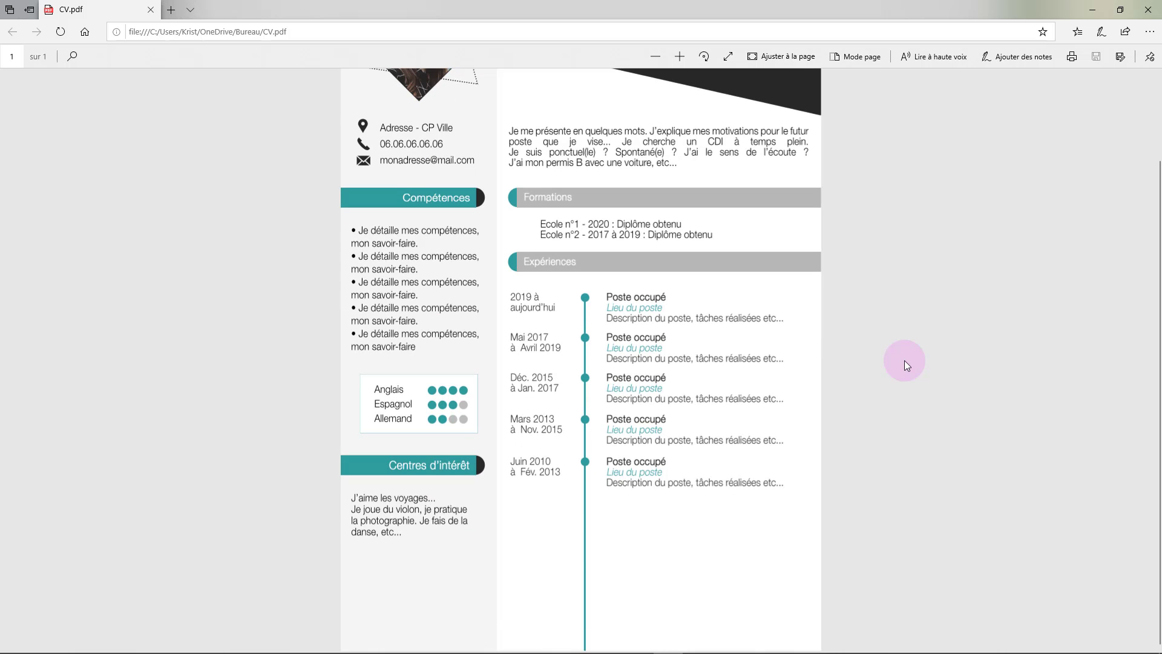
{"action": "scroll", "coordinate": [905, 360], "scroll_direction": "up", "scroll_amount": 2}
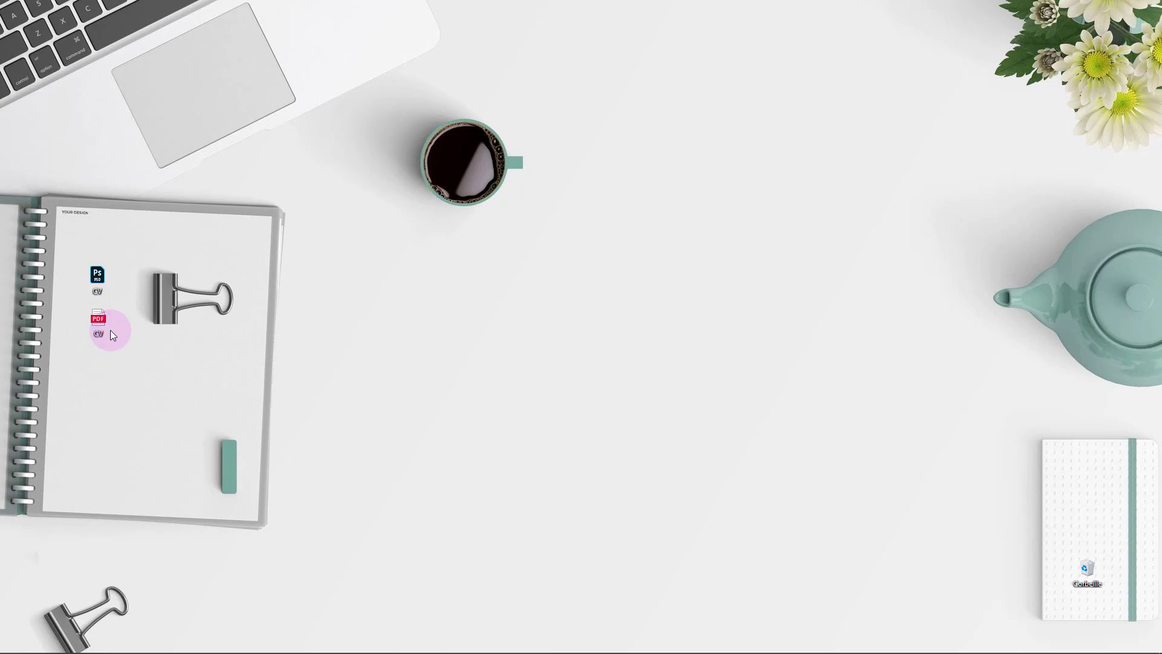
Step: Compress CV.pdf on the PDF Compressor website and download the compressed file to the desktop
{"action": "mouse_move", "coordinate": [95, 327]}
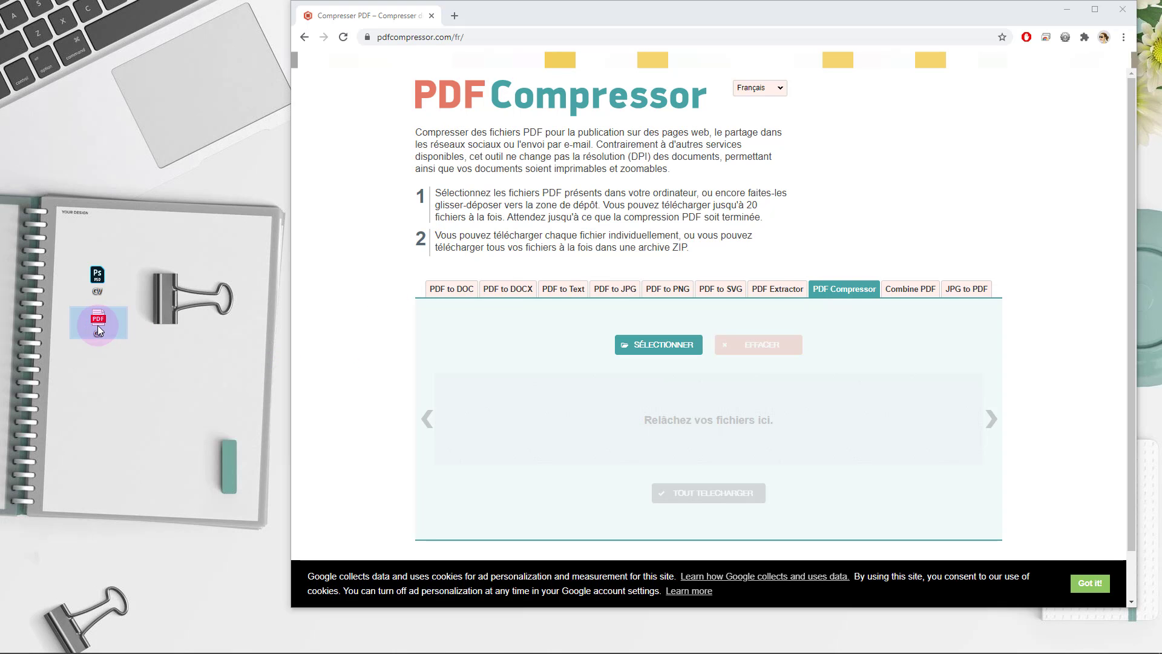
{"action": "left_click_drag", "start_coordinate": [100, 327], "coordinate": [578, 419]}
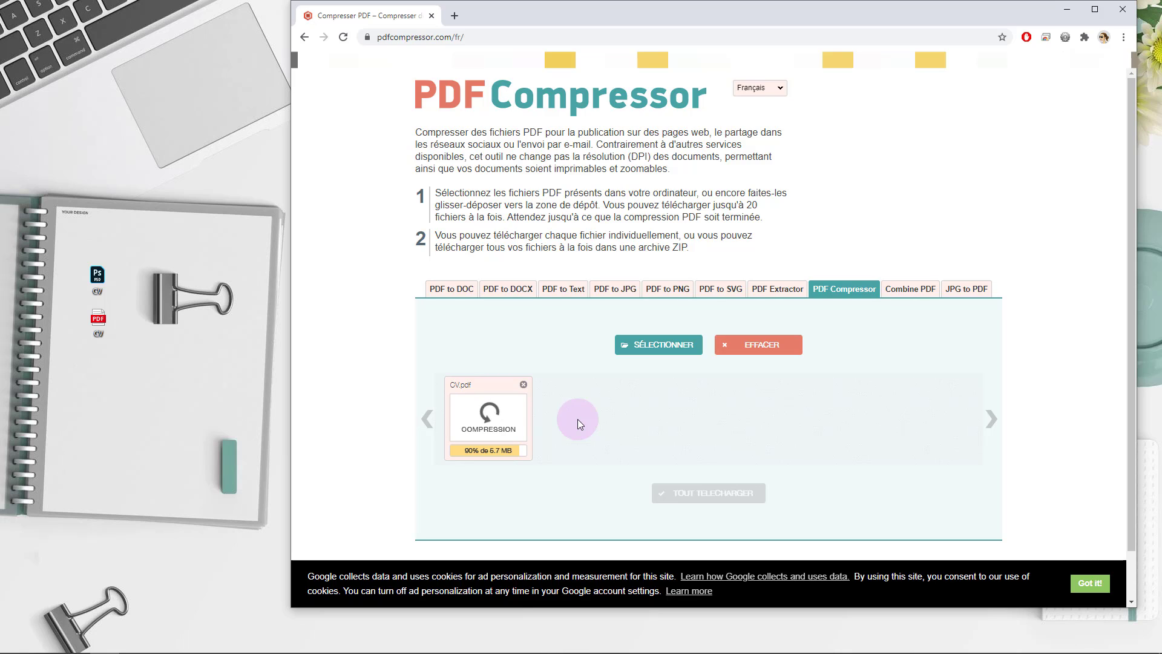
{"action": "left_click", "coordinate": [506, 451]}
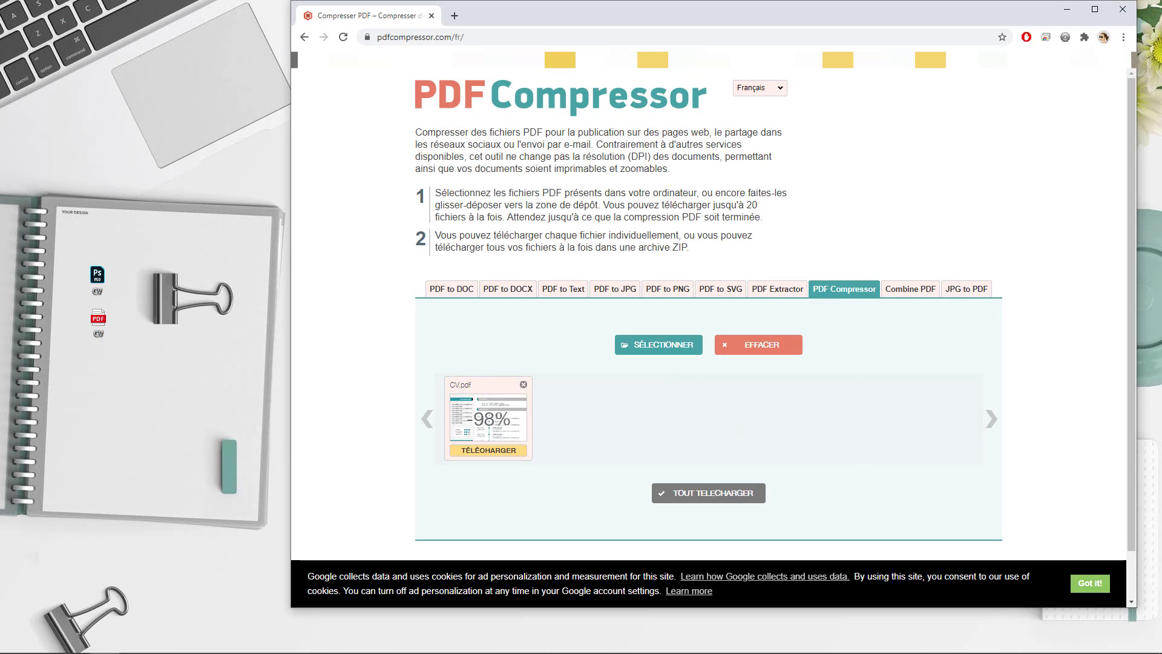
{"action": "left_click_drag", "start_coordinate": [1110, 337], "coordinate": [104, 399]}
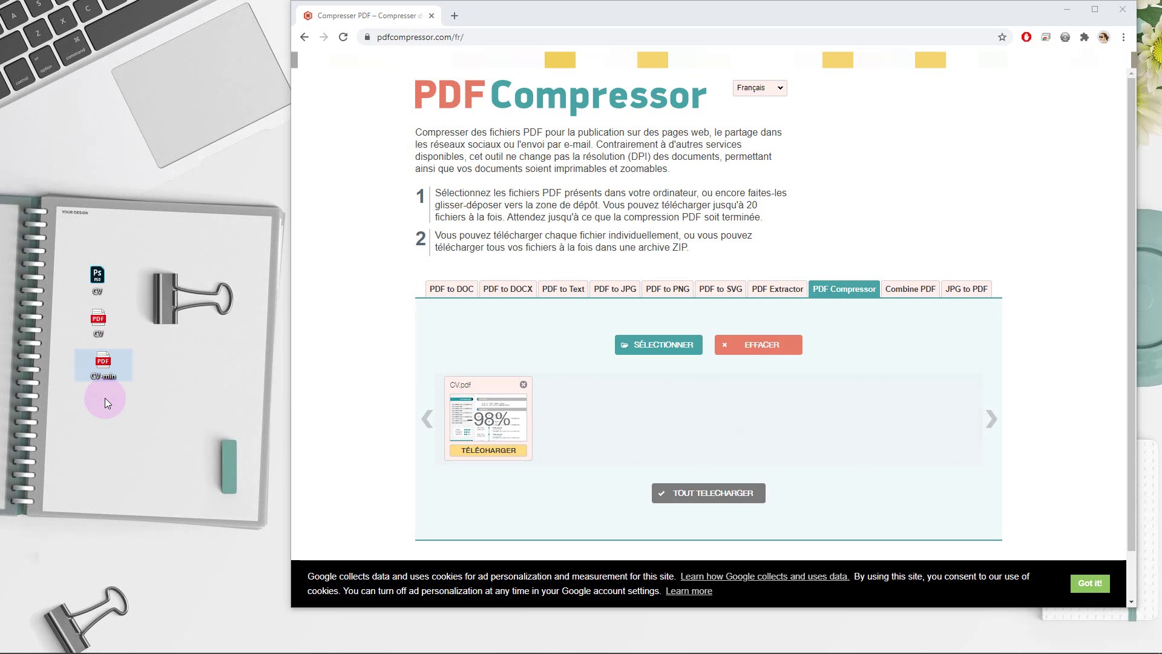
Step: Check the compressed PDF's file size and open it from the desktop
{"action": "mouse_move", "coordinate": [107, 370]}
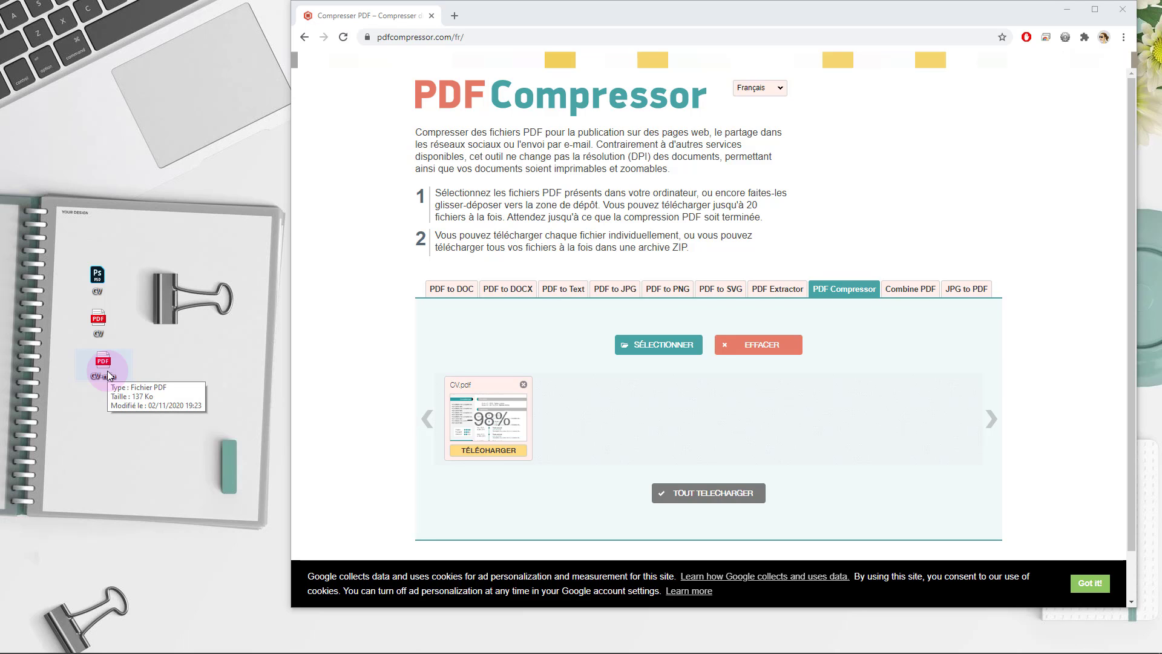
{"action": "double_click", "coordinate": [108, 370]}
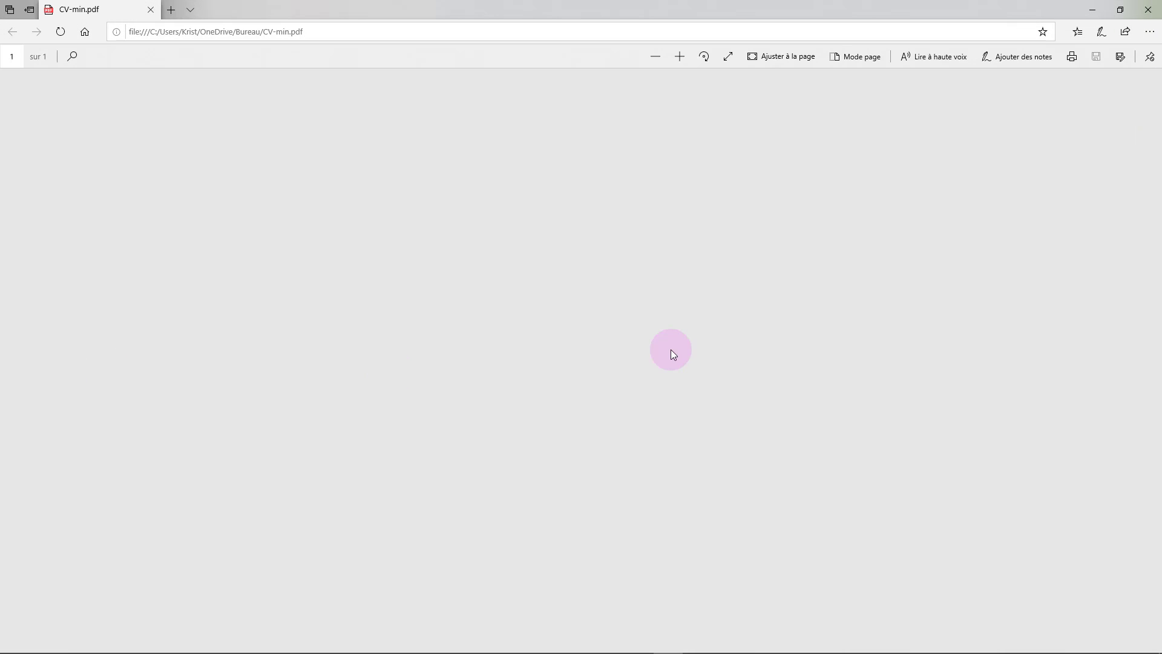